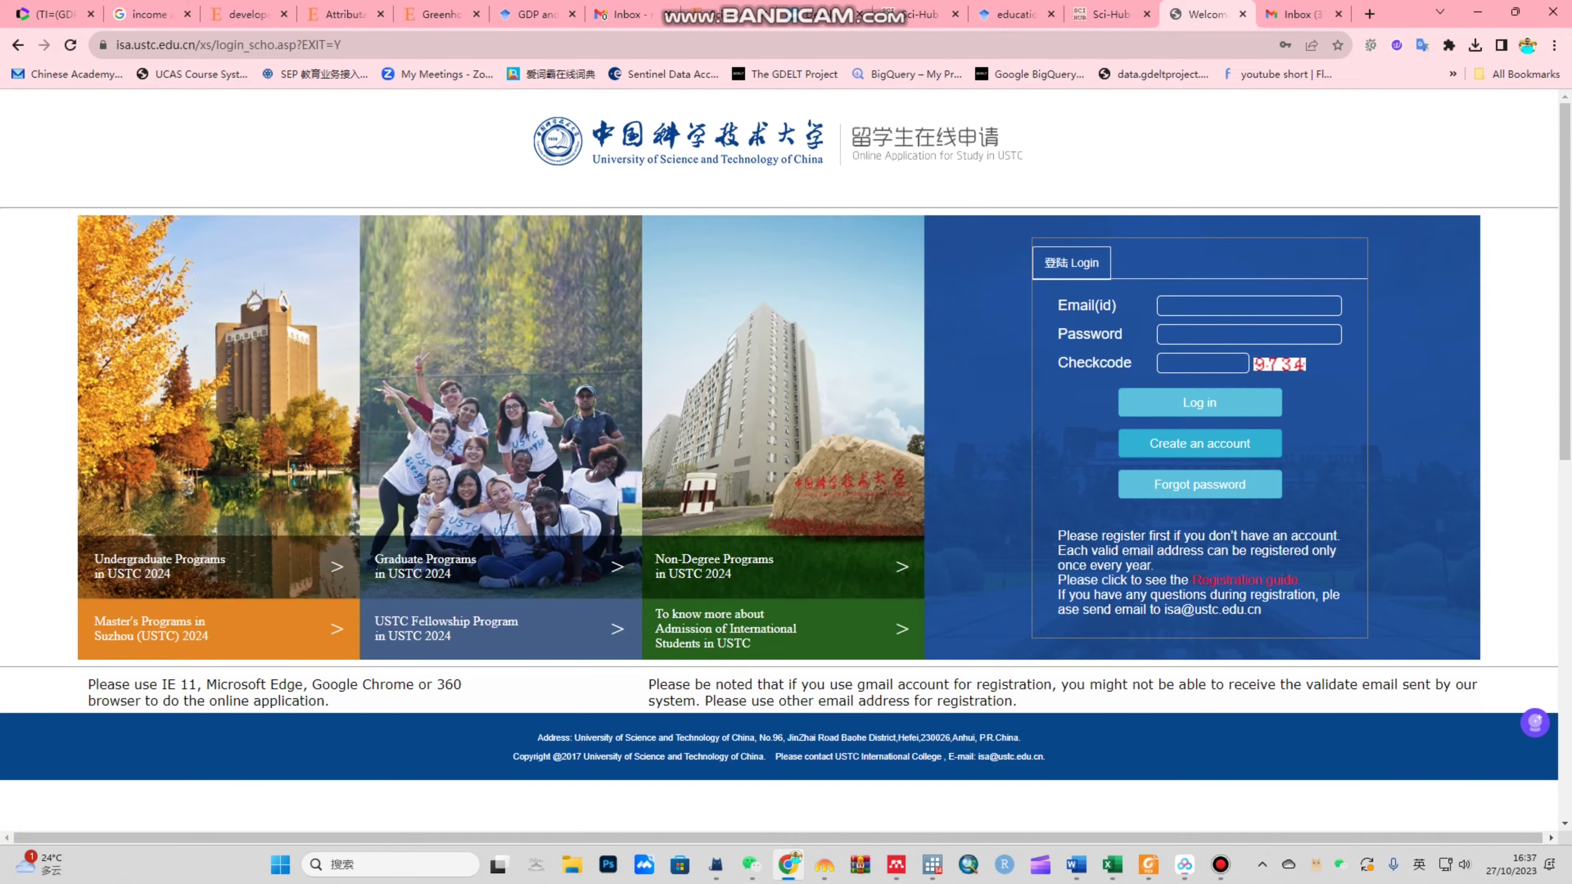
# Step: Open the new-account registration form from the USTC login page
pyautogui.click(1199, 443)
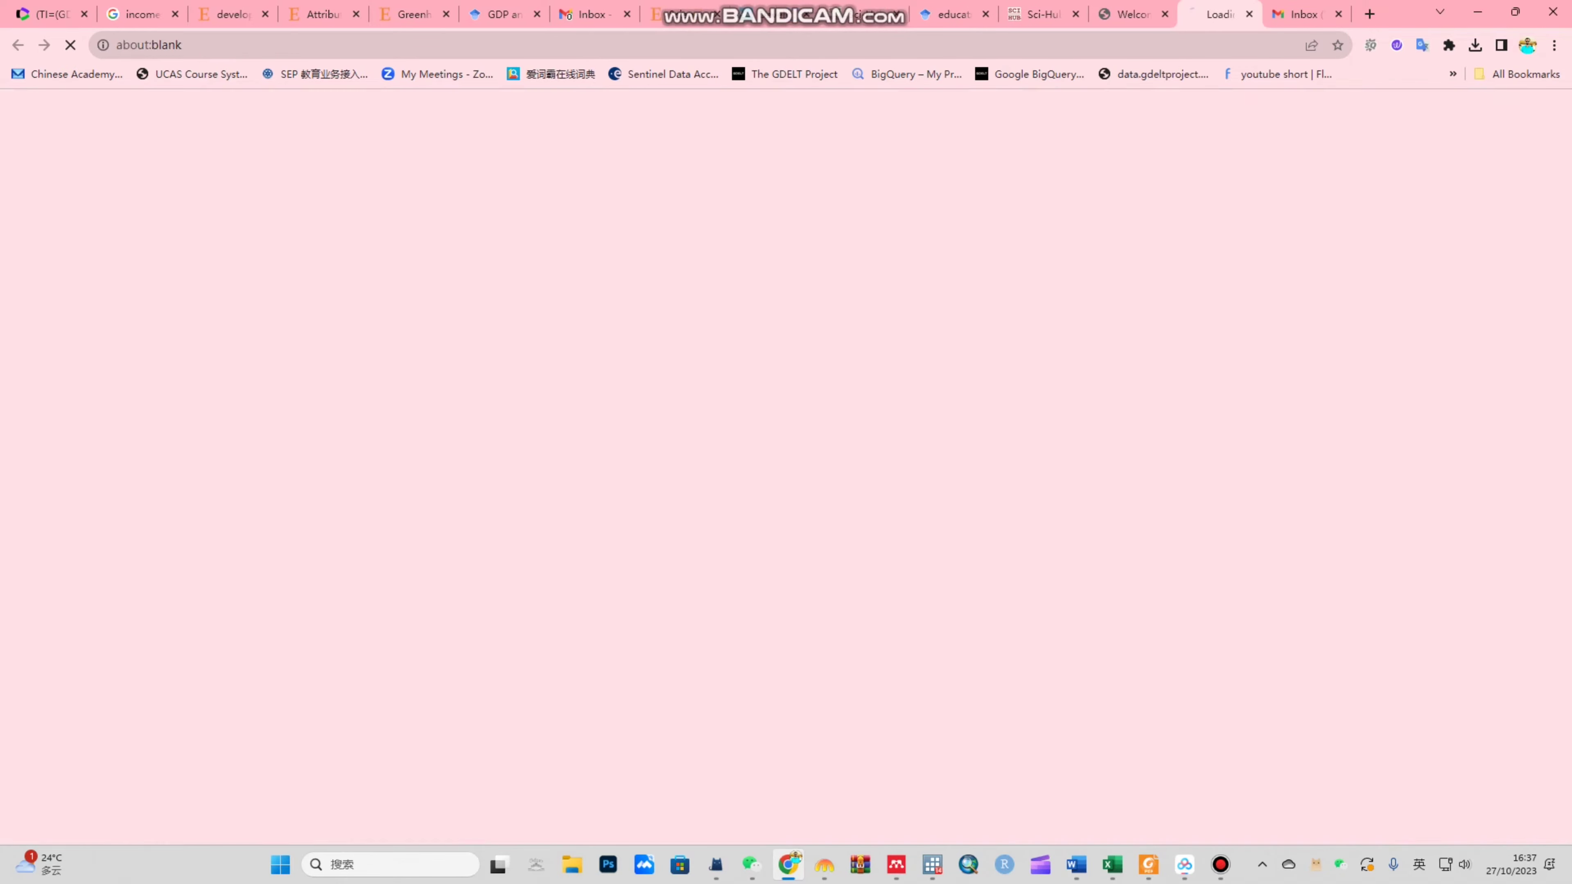
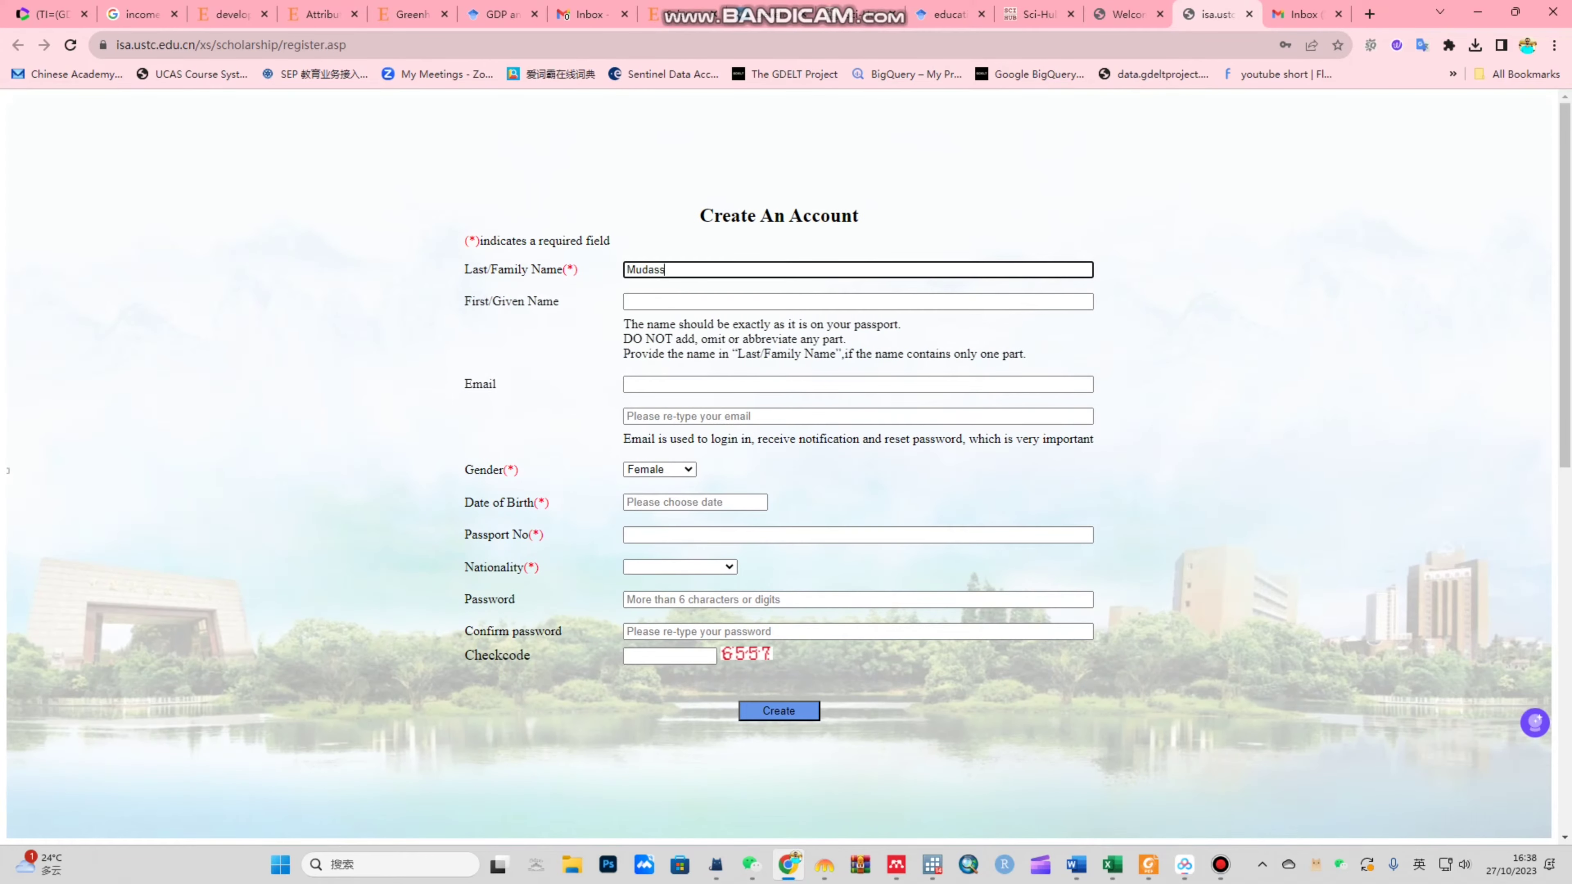
# Step: Enter the applicant's family and given names, paste the e-mail twice, and set gender to Male
pyautogui.press('Tab')
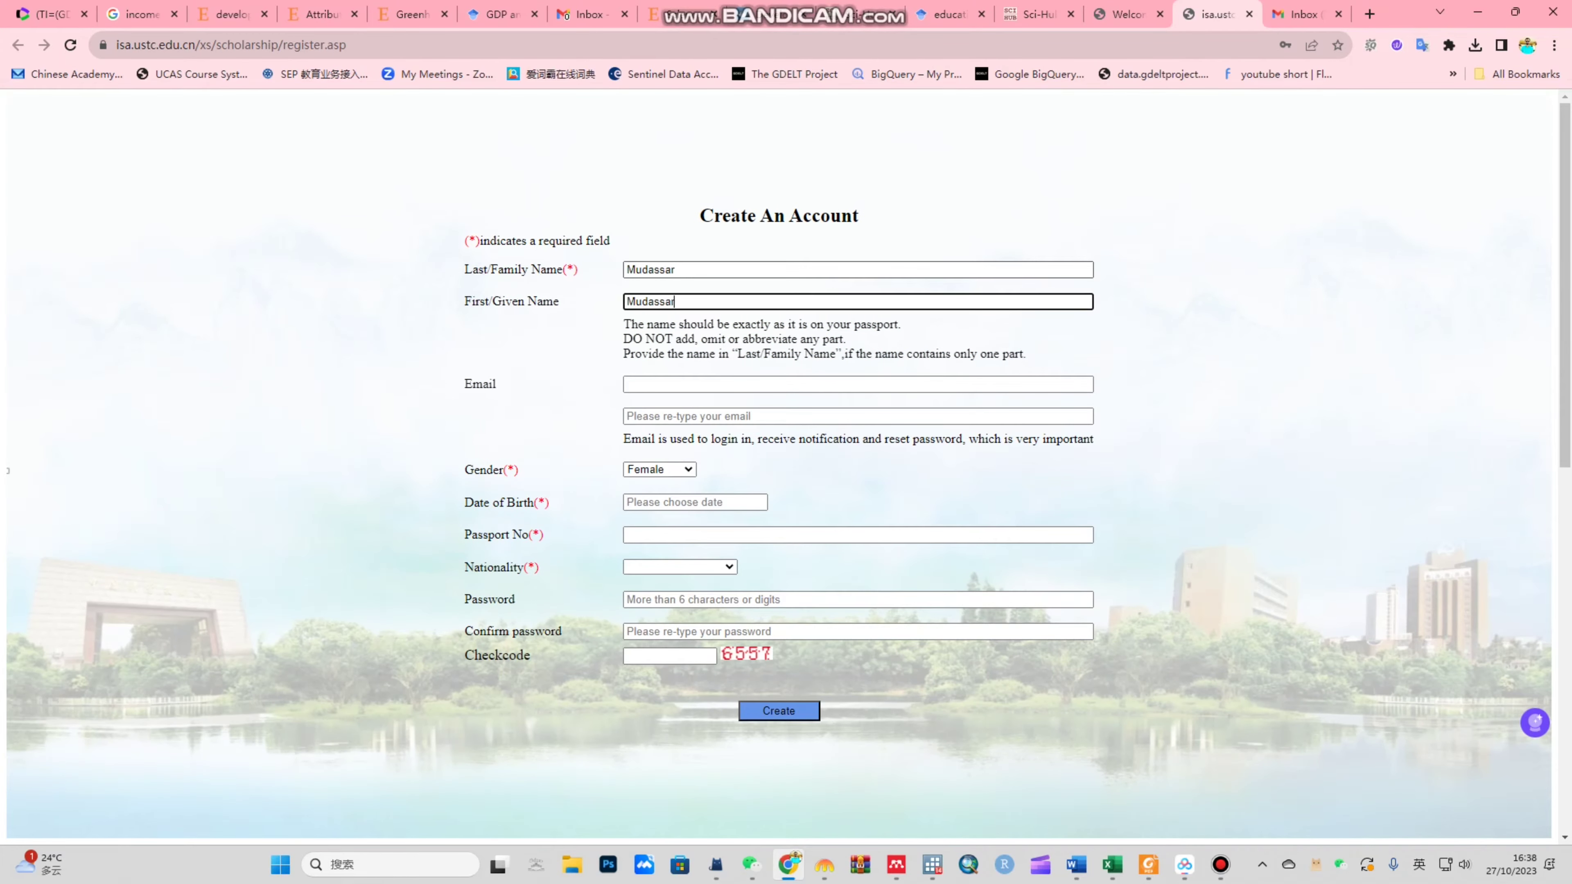
pyautogui.hotkey('ctrl', 'a')
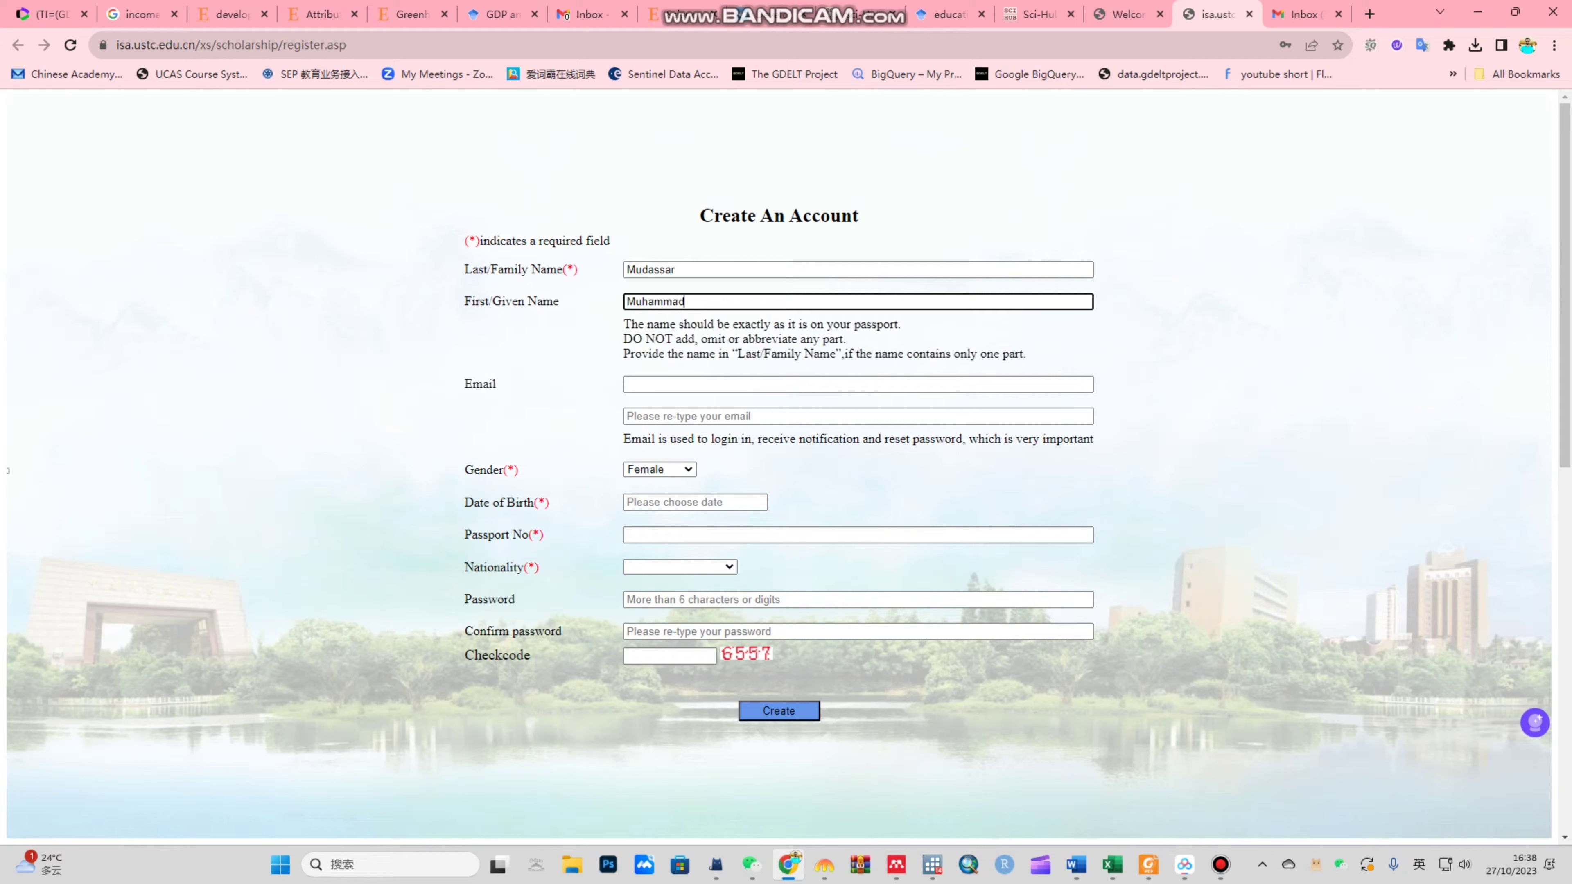
pyautogui.press('Tab')
pyautogui.hotkey('ctrl', 'v')
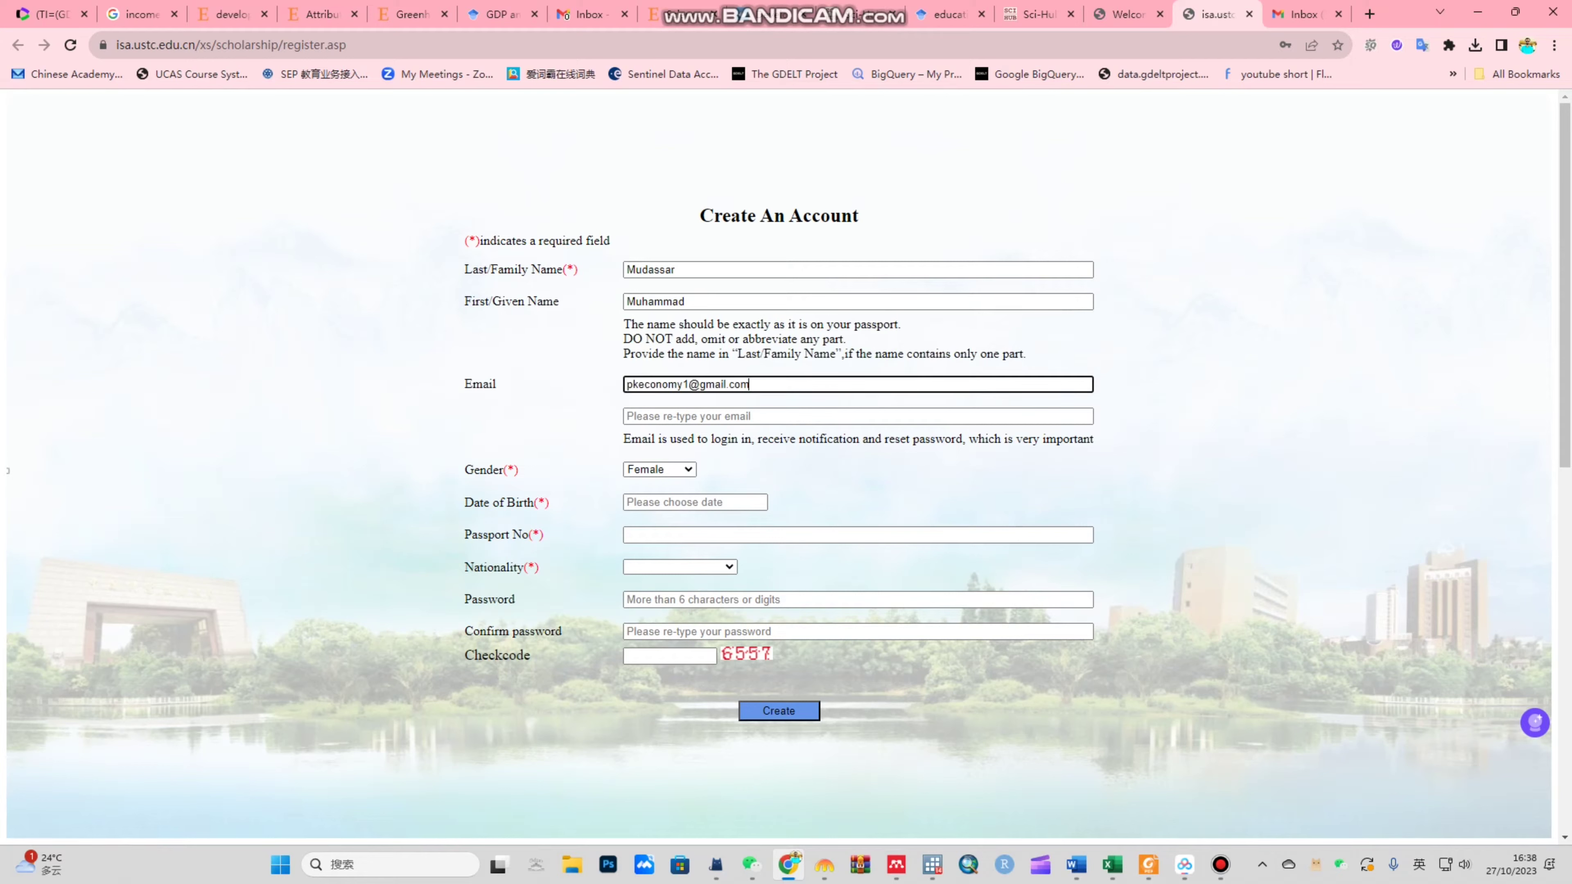
pyautogui.press('Tab')
pyautogui.hotkey('ctrl', 'v')
pyautogui.press('Tab')
pyautogui.hotkey('alt', 'Down')
# Step: Set the date of birth to the 8th in 1996 using the calendar
pyautogui.press('Down')
pyautogui.press('Return')
pyautogui.press('Tab')
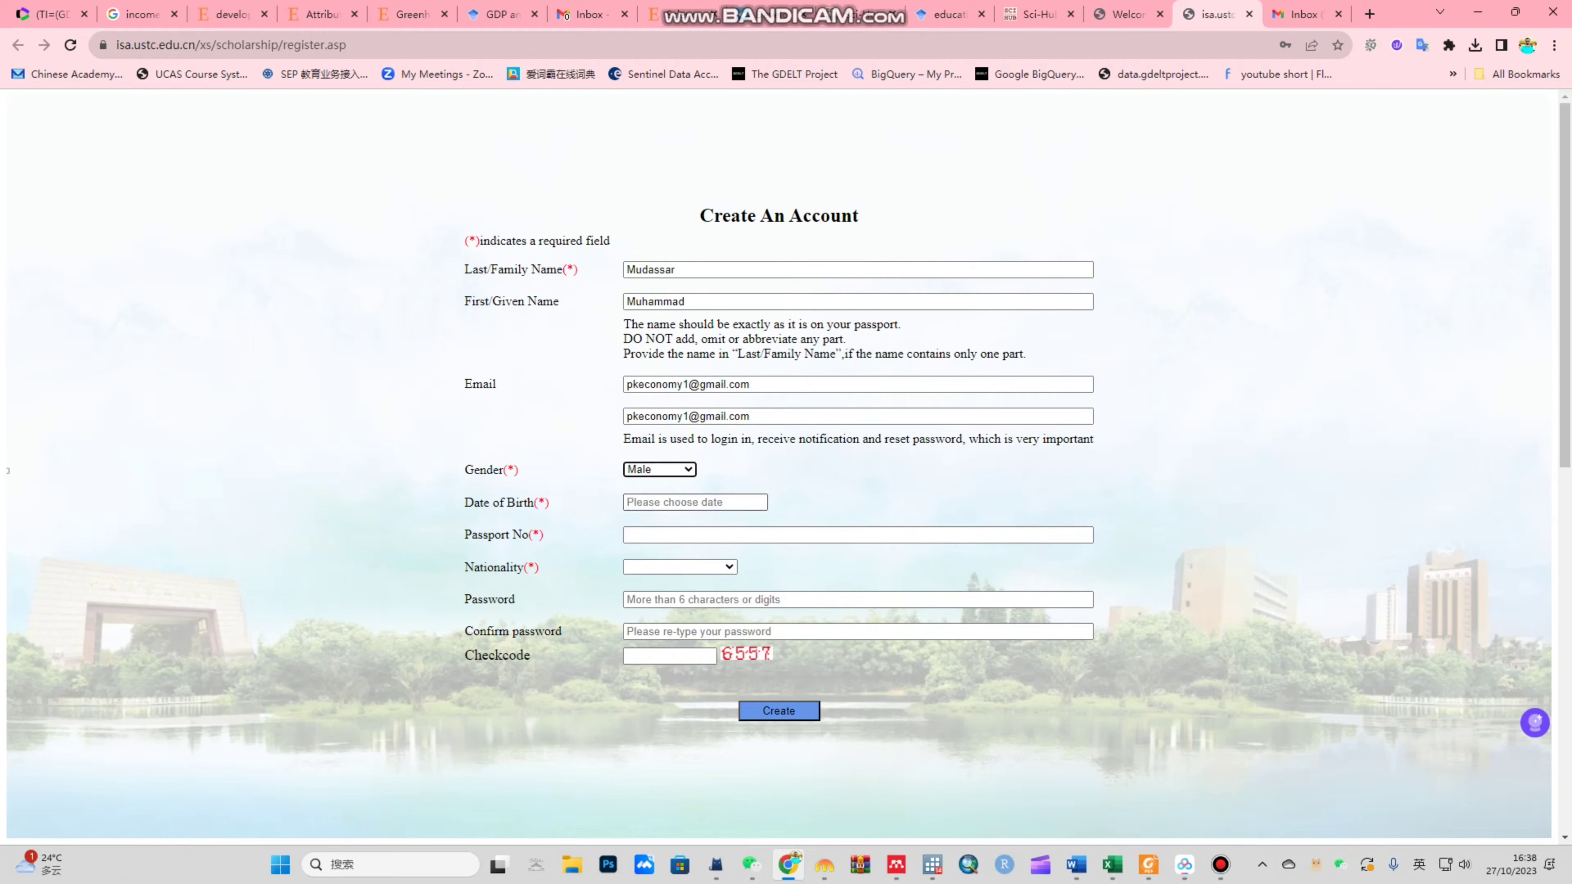
pyautogui.click(647, 535)
pyautogui.doubleClick(647, 535)
pyautogui.tripleClick(647, 535)
pyautogui.doubleClick(647, 535)
pyautogui.tripleClick(646, 535)
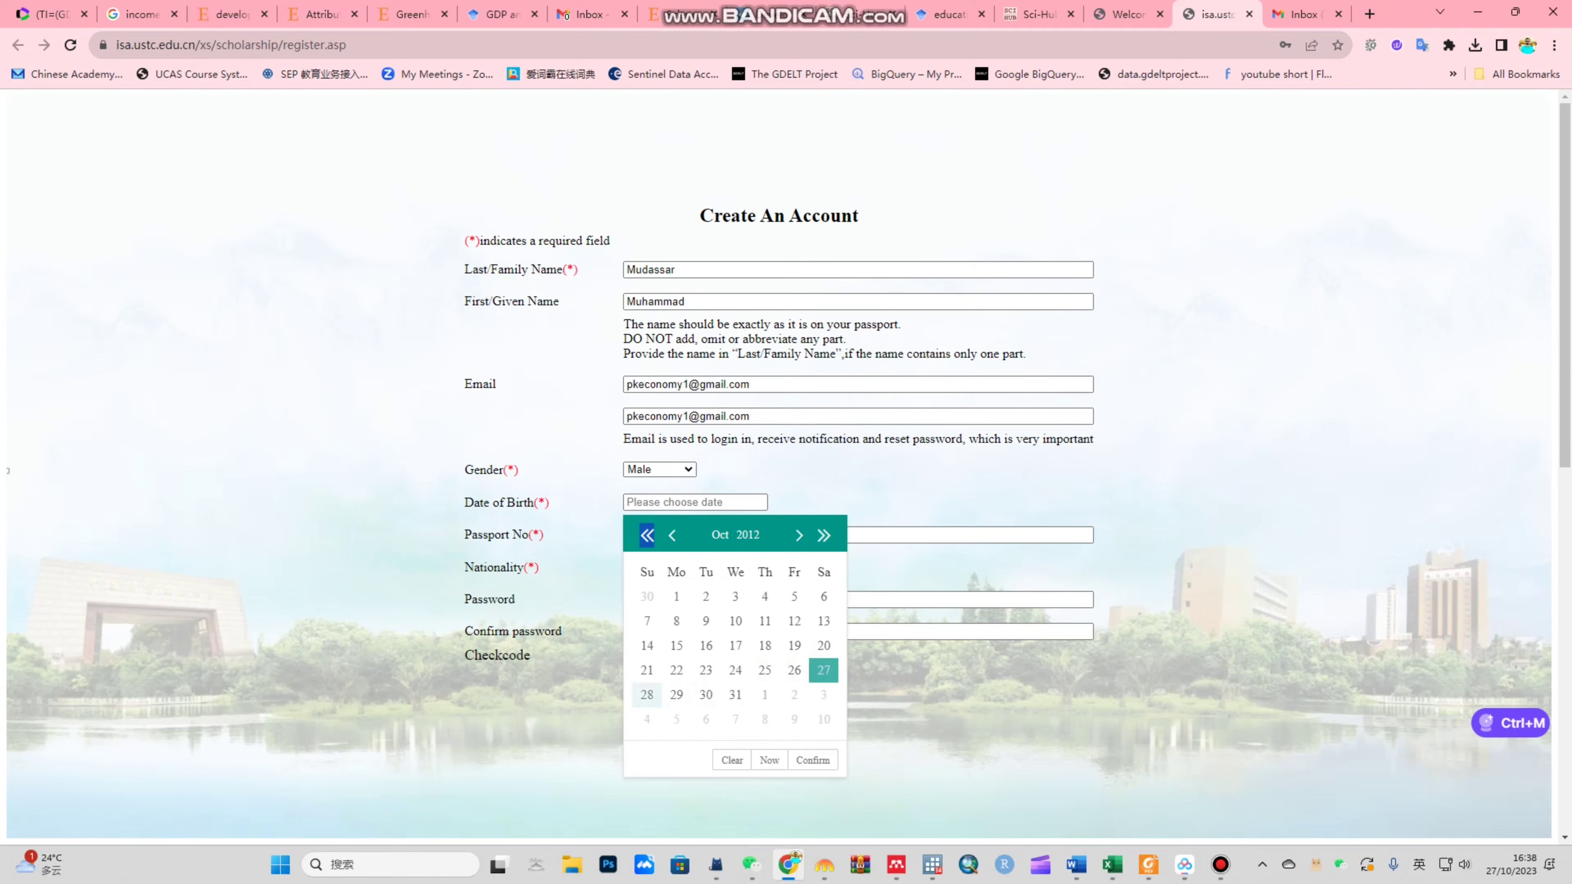
pyautogui.tripleClick(647, 535)
pyautogui.click(748, 535)
pyautogui.click(667, 577)
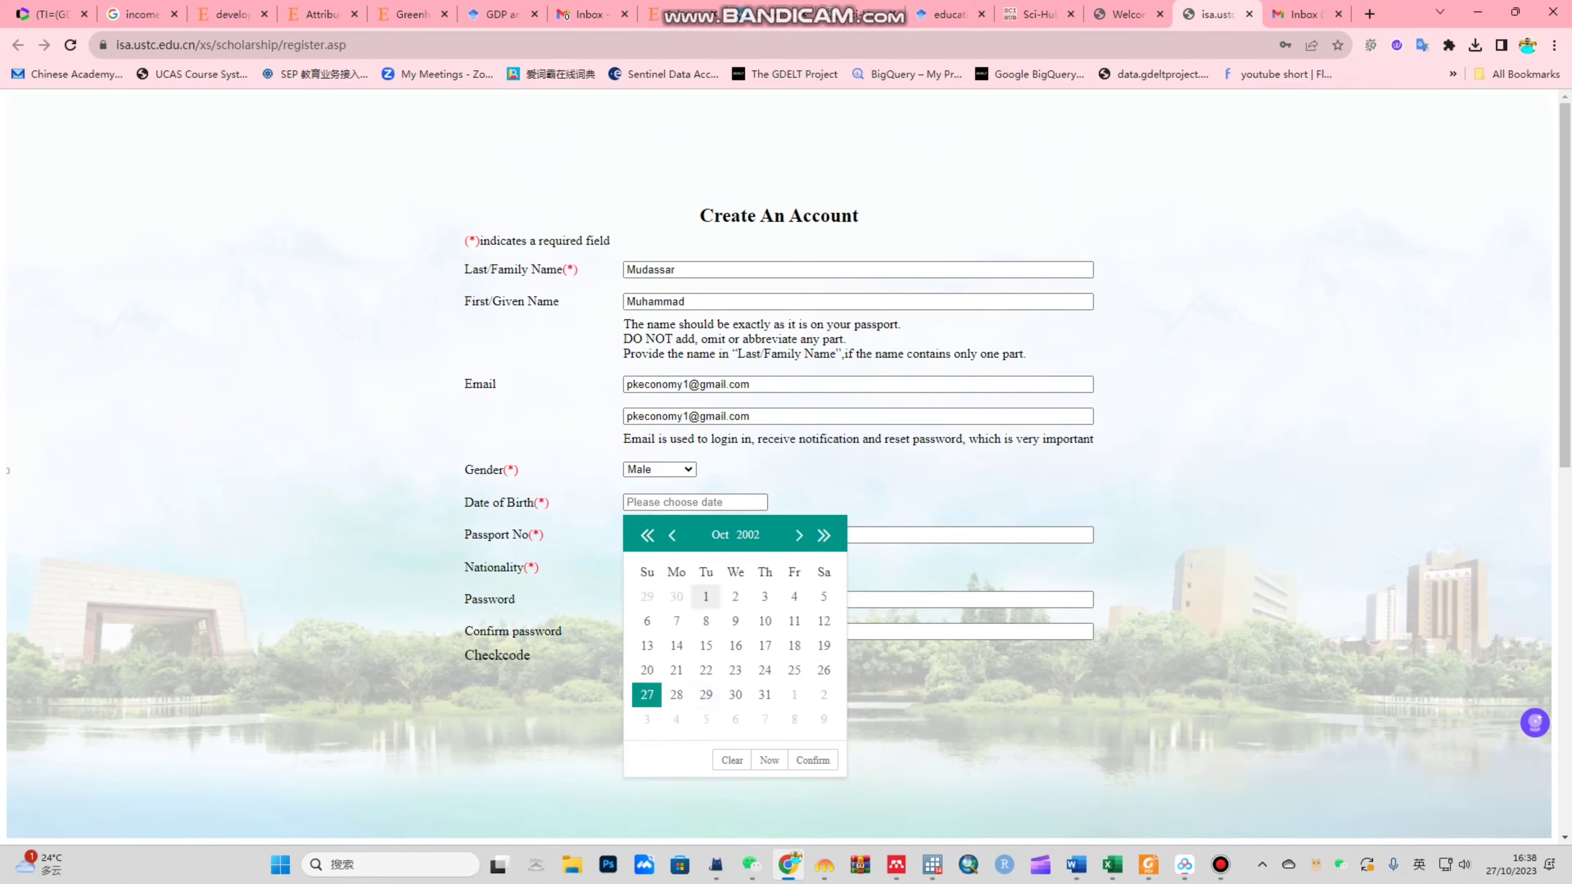
pyautogui.click(705, 621)
pyautogui.click(683, 503)
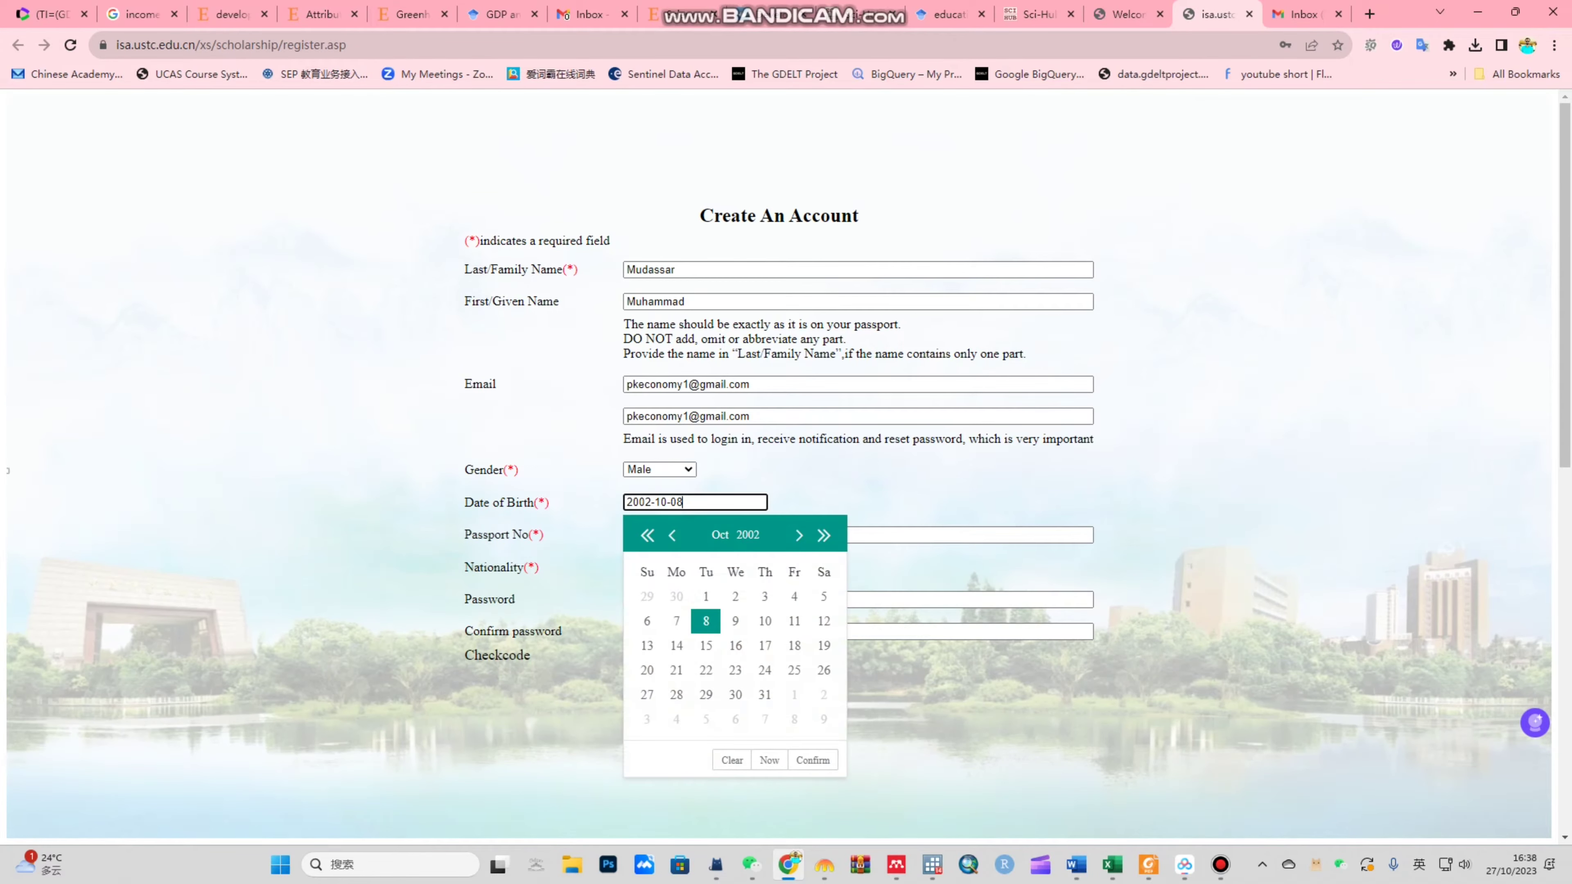
pyautogui.click(748, 534)
pyautogui.click(730, 577)
pyautogui.click(706, 621)
pyautogui.click(627, 535)
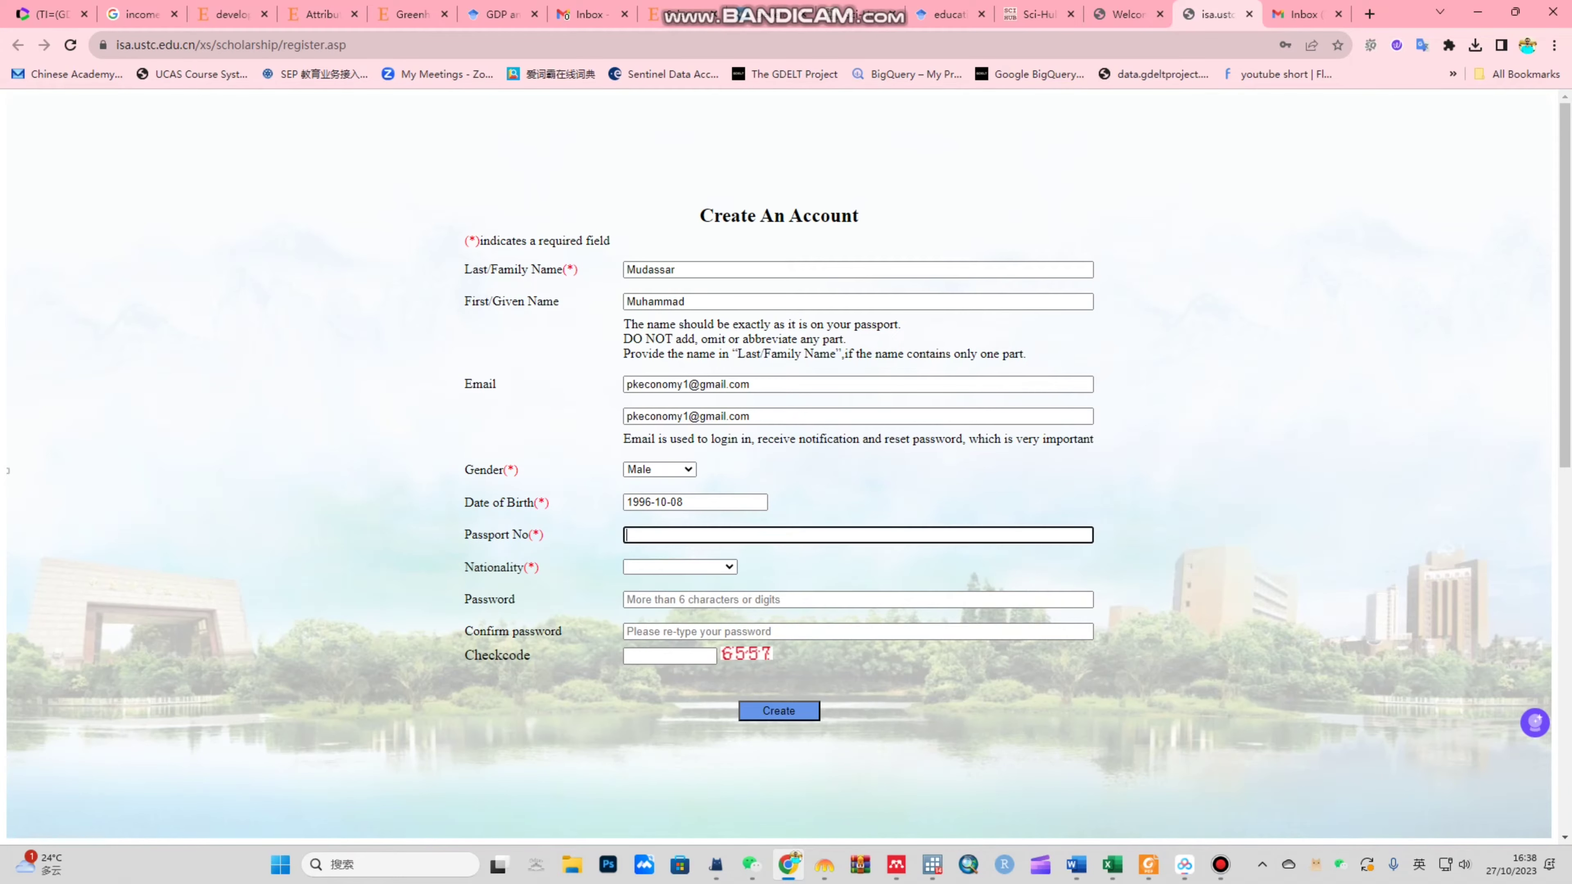
# Step: Enter the passport number and choose Pakistan as nationality
pyautogui.press('Tab')
pyautogui.hotkey('alt', 'Down')
pyautogui.press('Return')
# Step: Enter and confirm the account password, fill in the check code, and submit the registration
pyautogui.press('Tab')
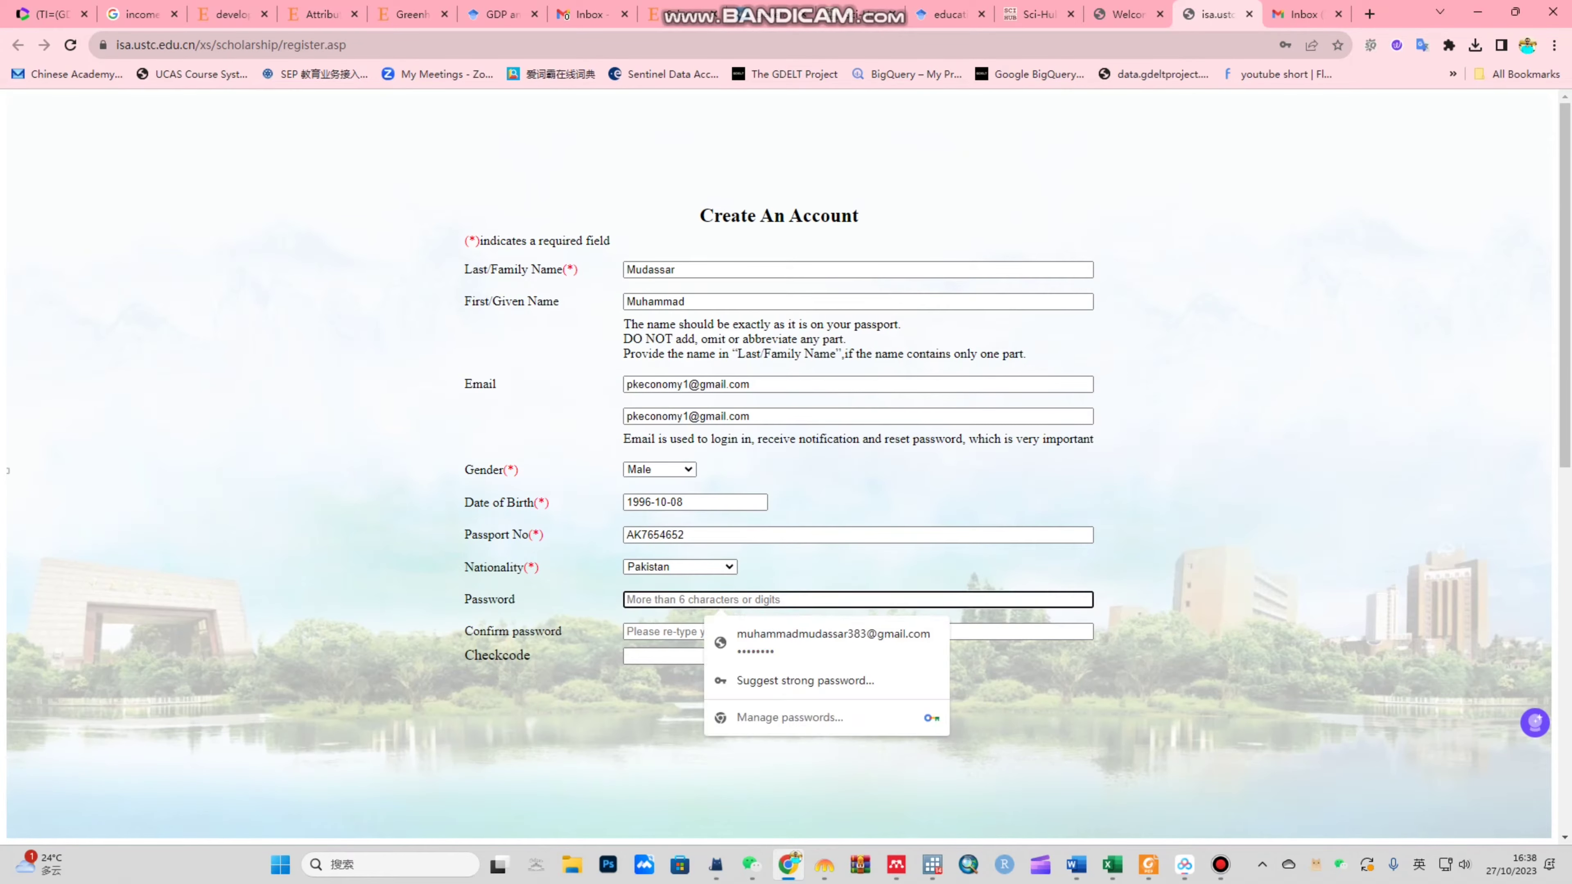
pyautogui.write('********')
pyautogui.press('Tab')
pyautogui.write('********')
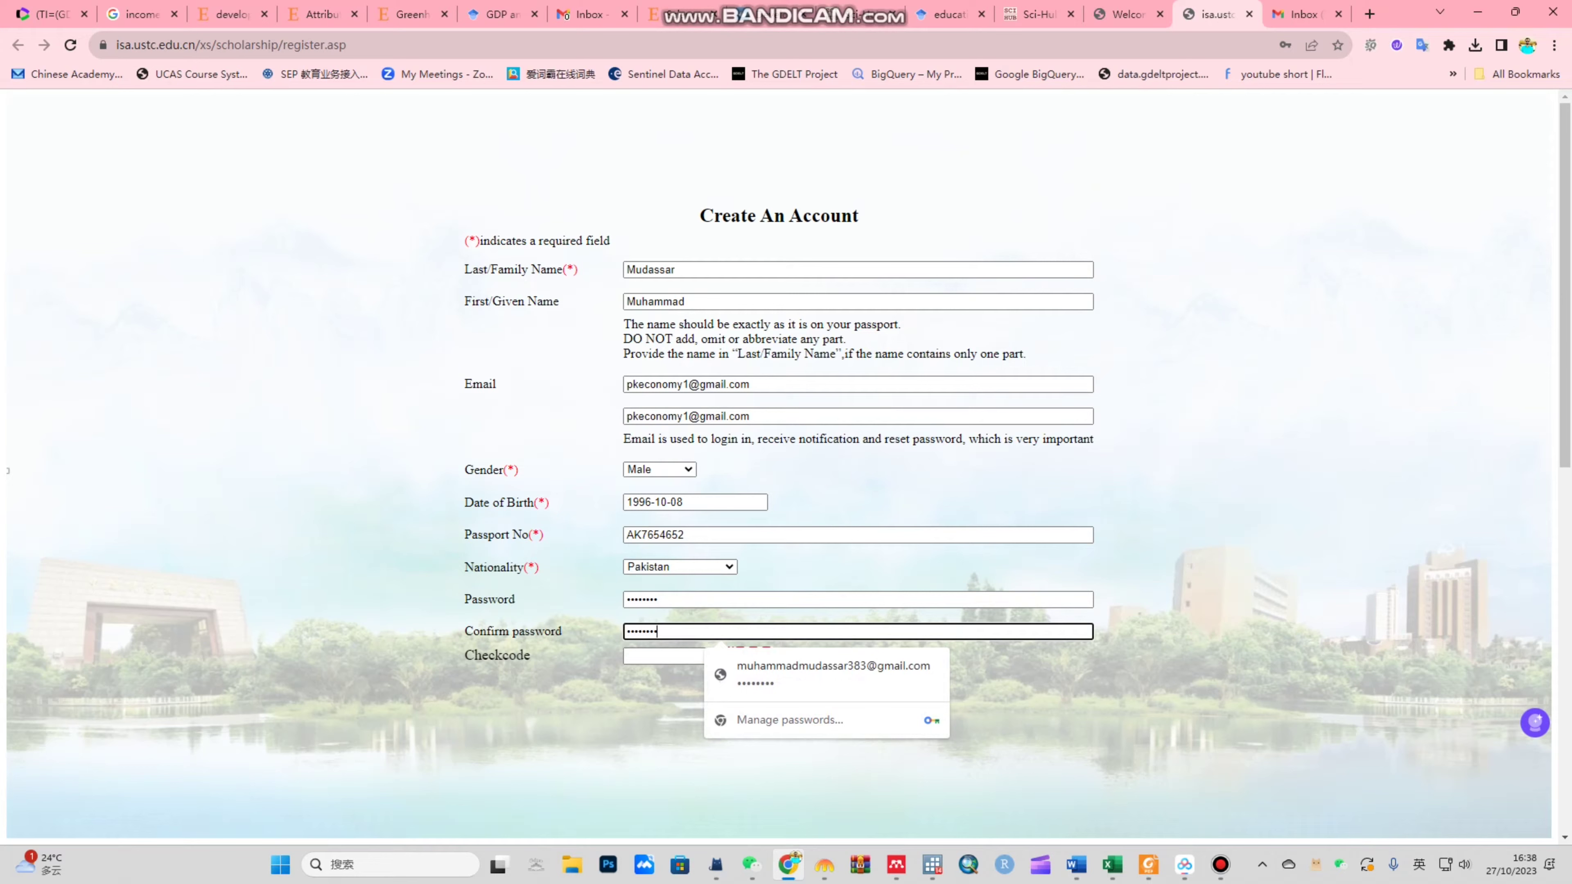
pyautogui.press('Tab')
pyautogui.write('6557')
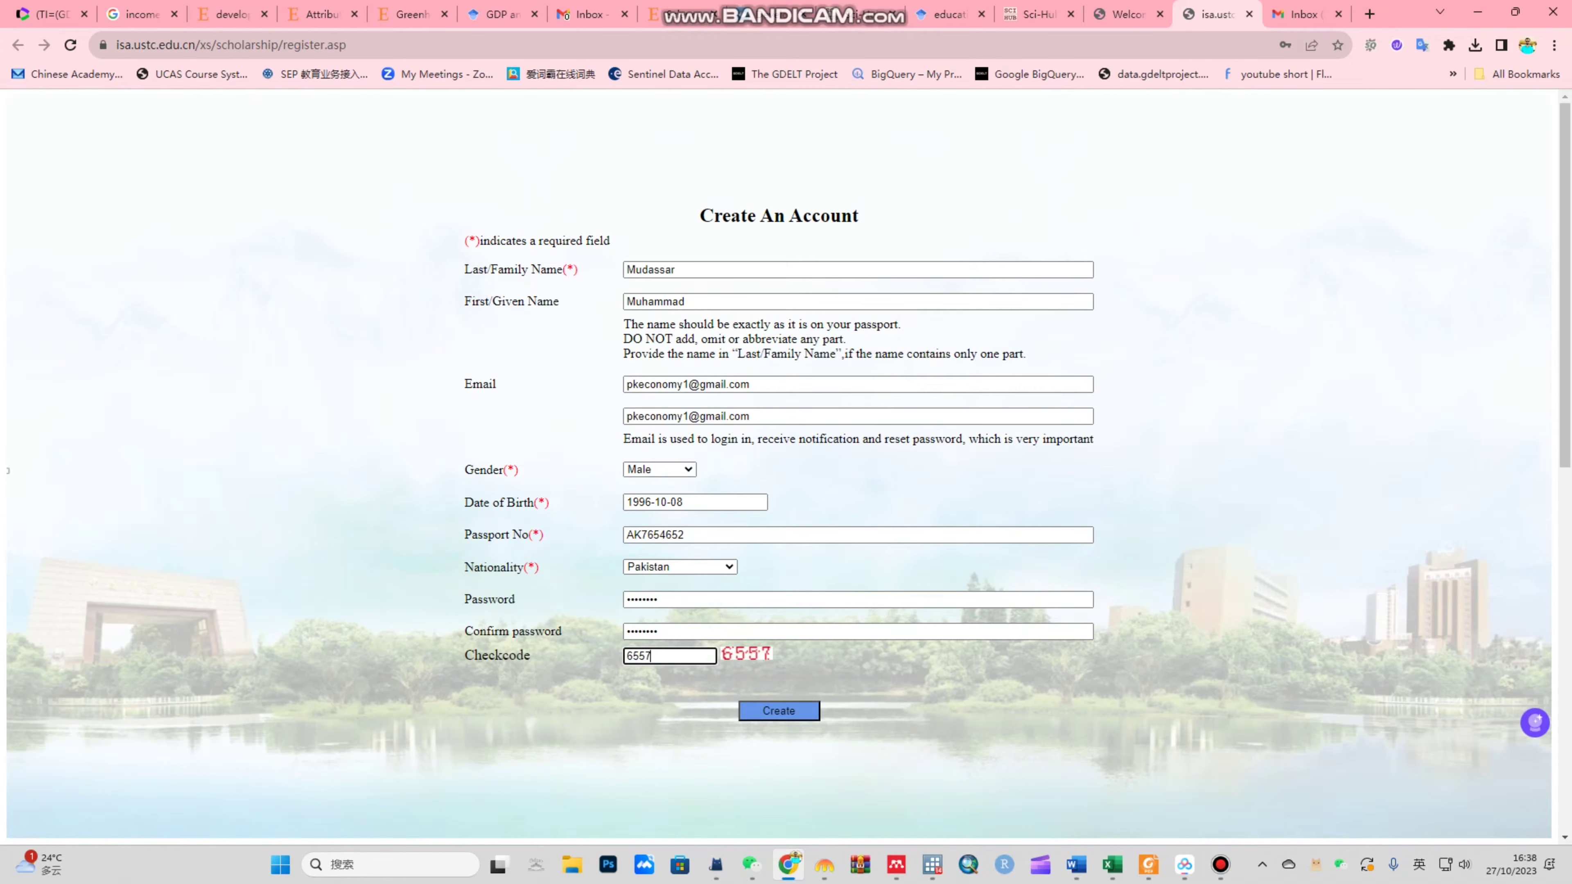
pyautogui.press('Return')
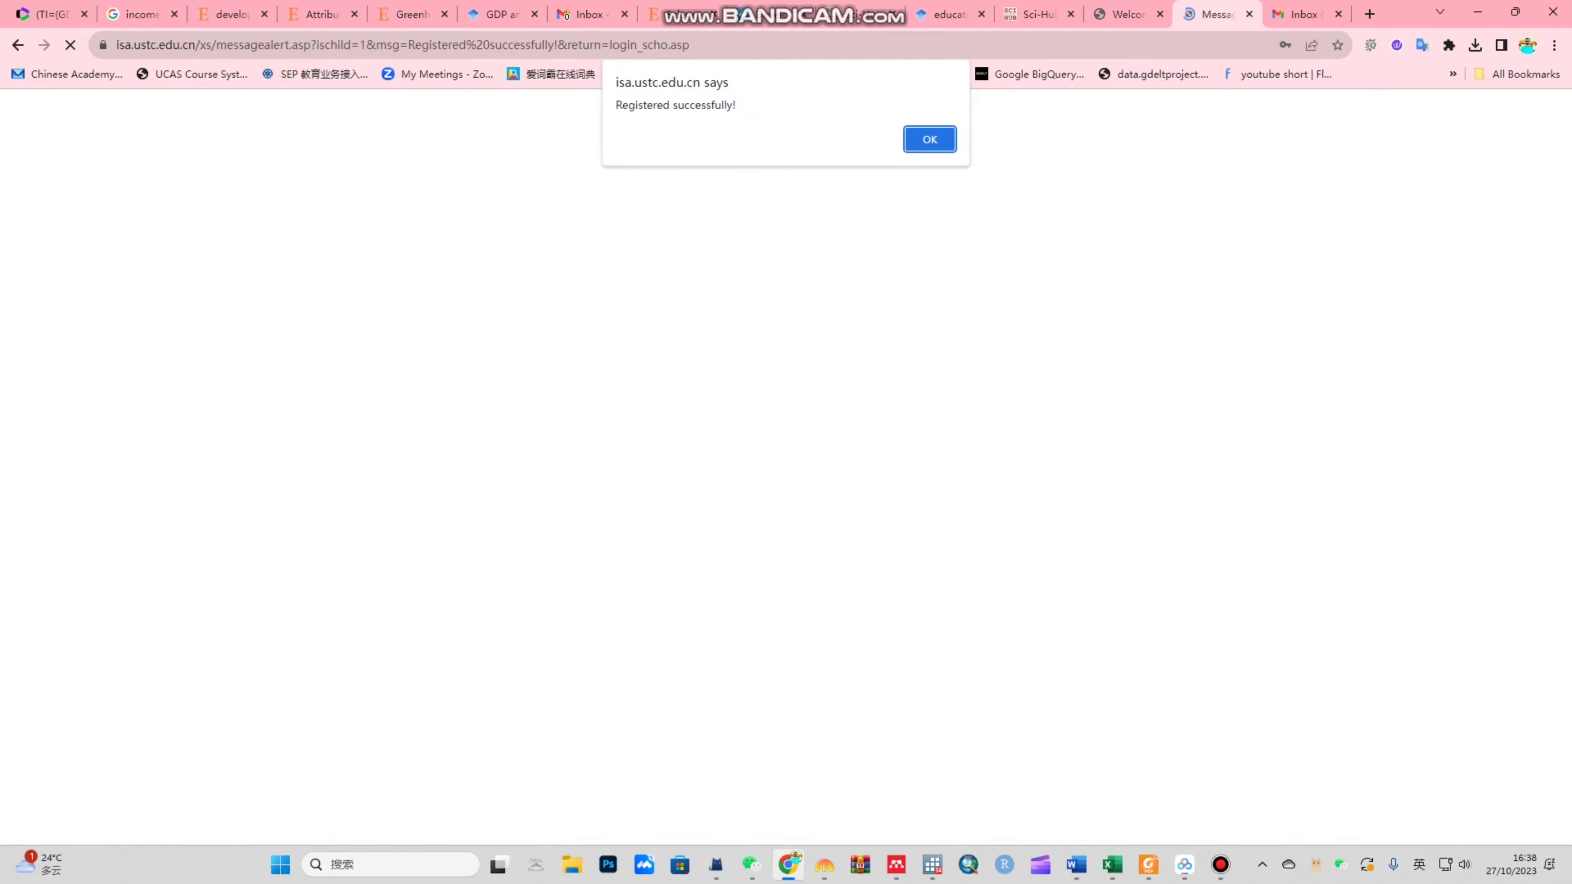
# Step: Dismiss the 'Registered successfully!' alert, save the password in Chrome, and continue to the Welcome page
pyautogui.tripleClick(675, 105)
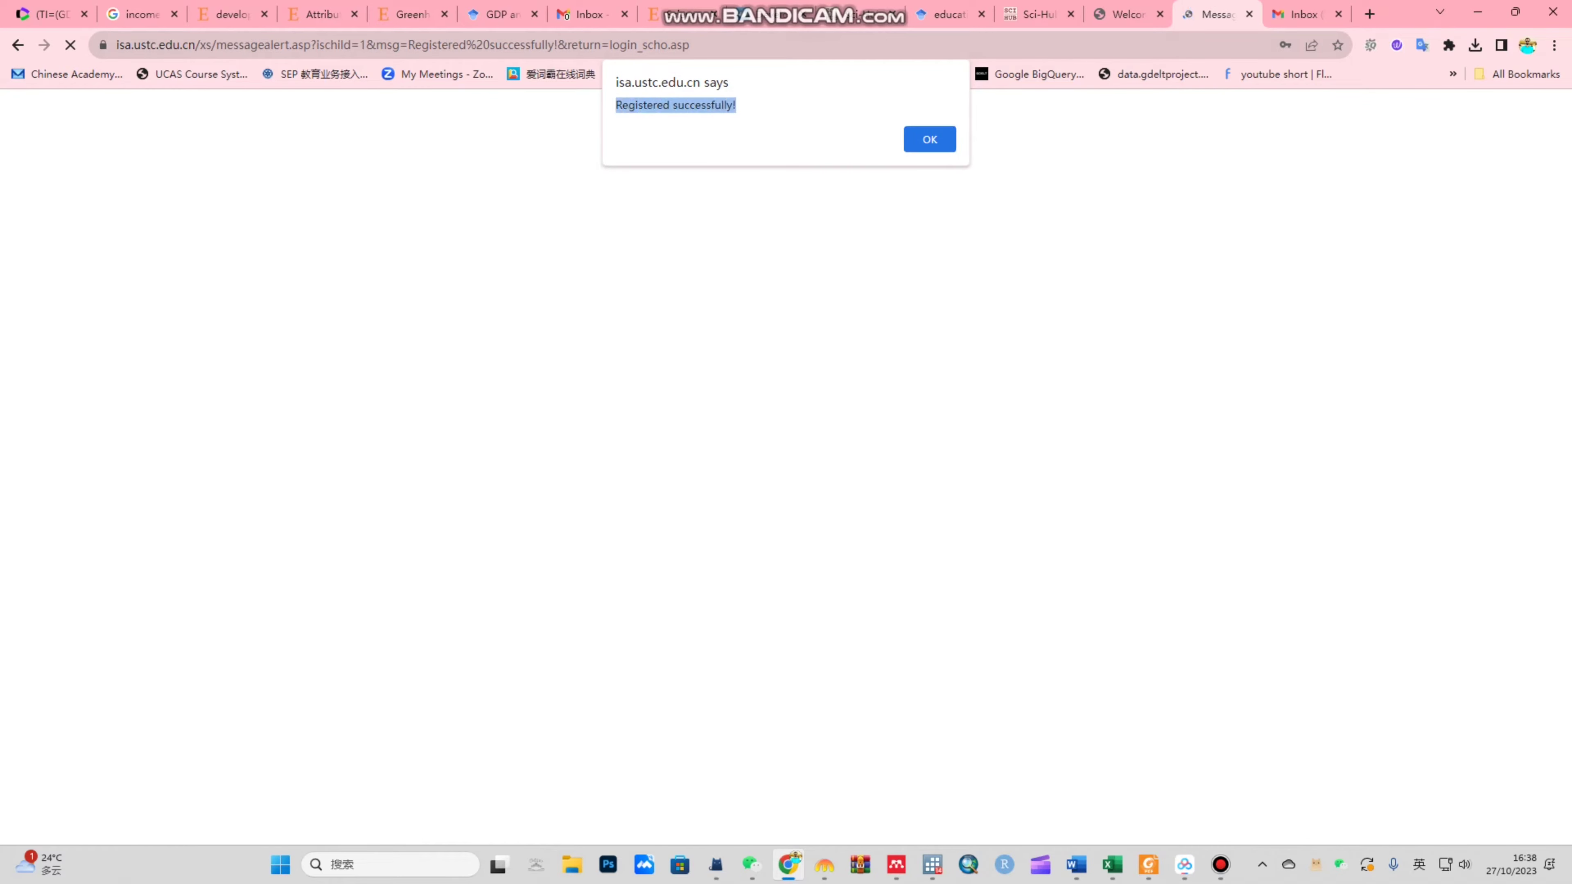
pyautogui.click(675, 105)
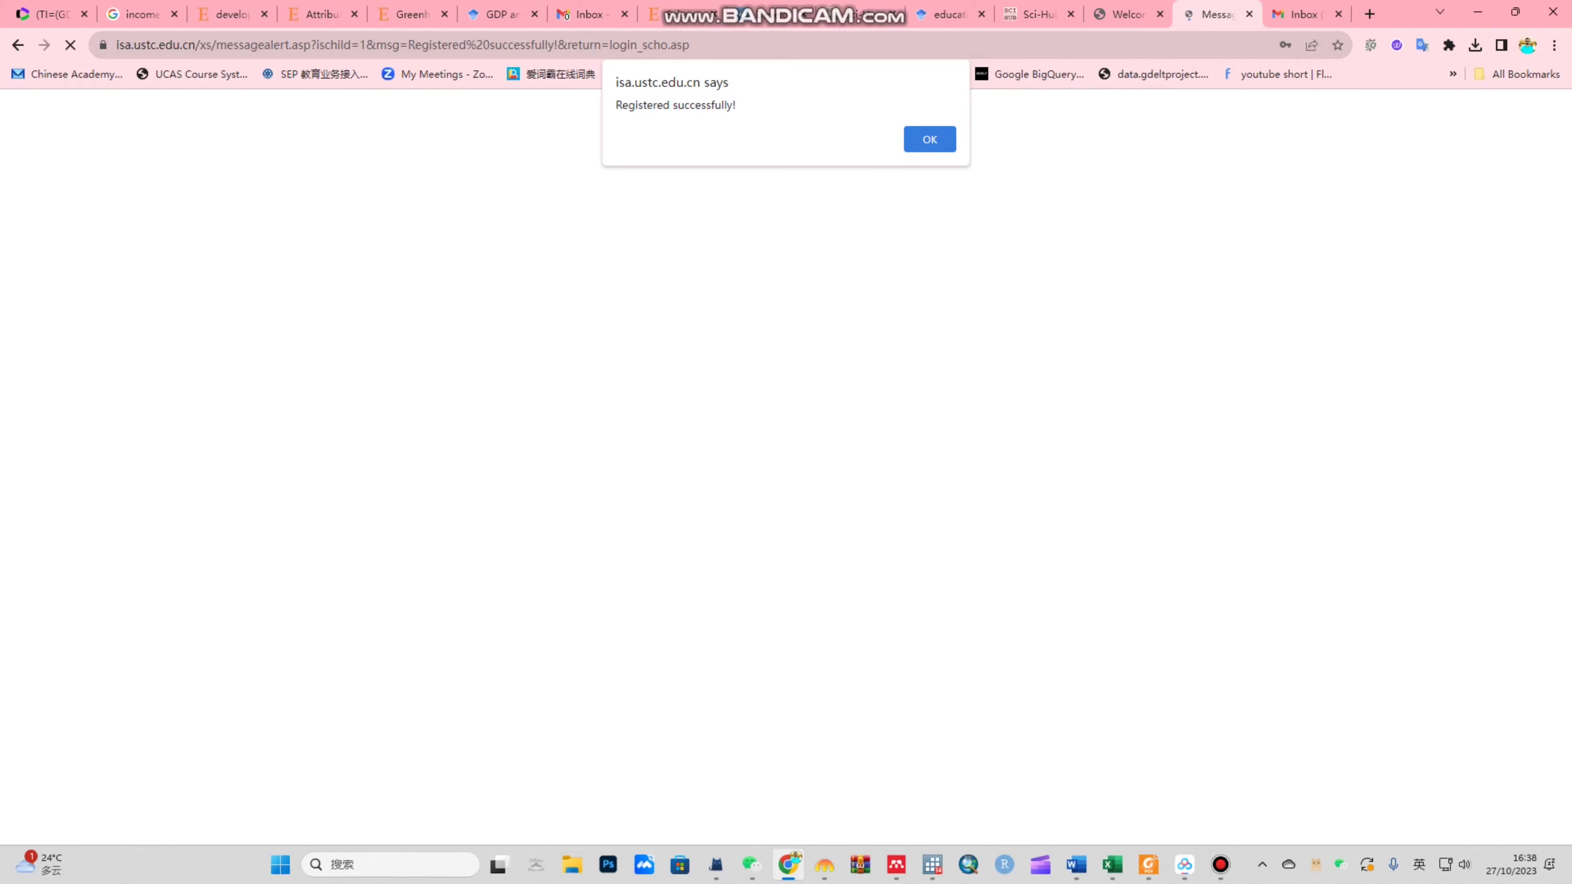
pyautogui.click(930, 139)
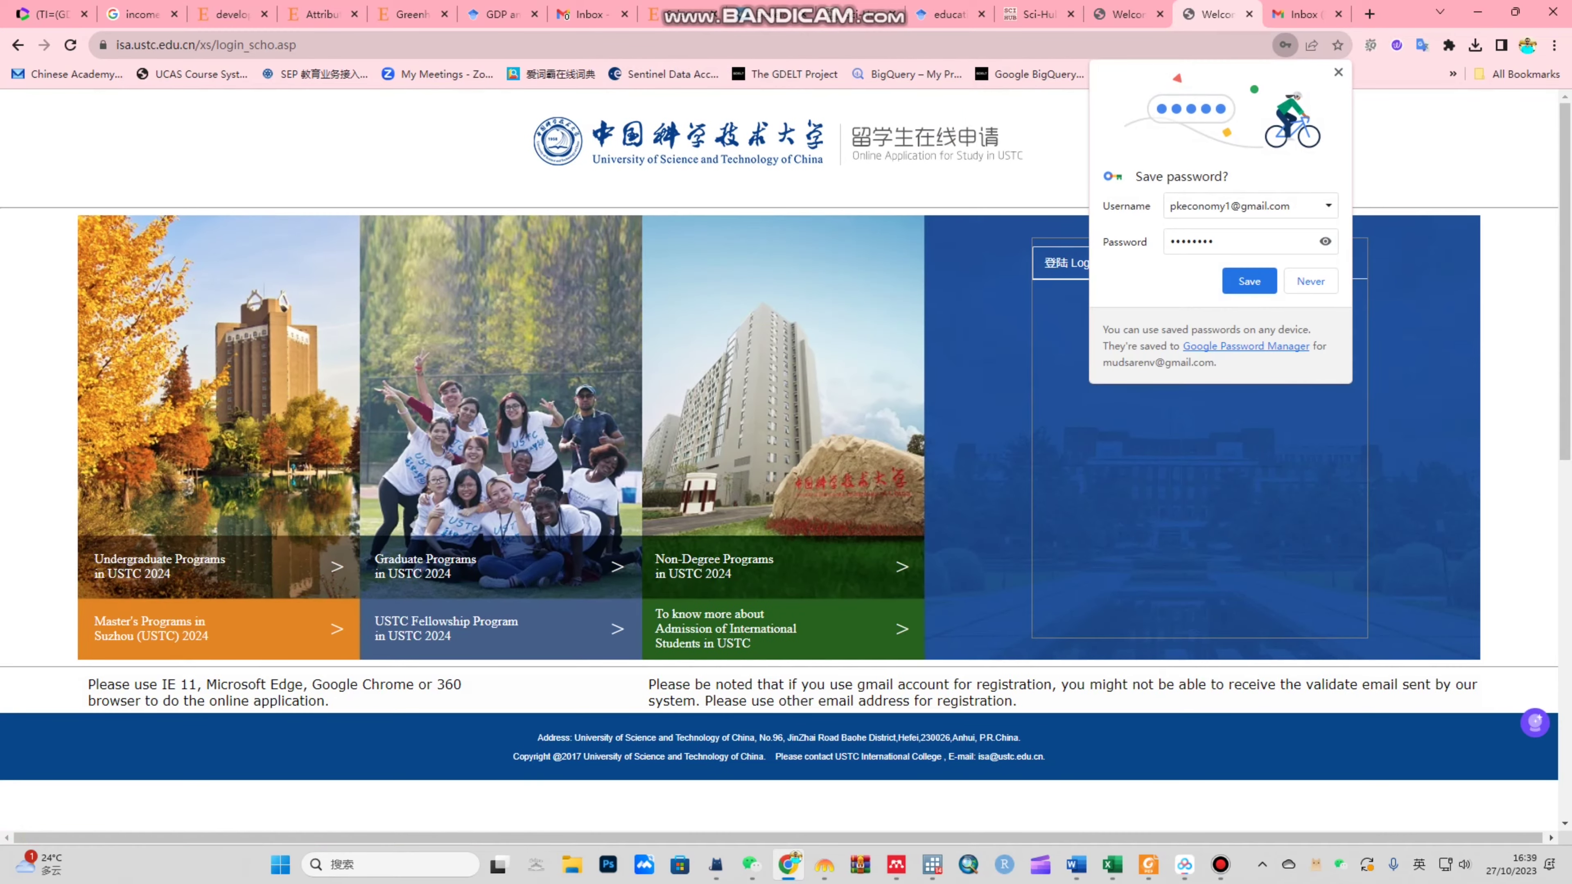
pyautogui.click(1249, 280)
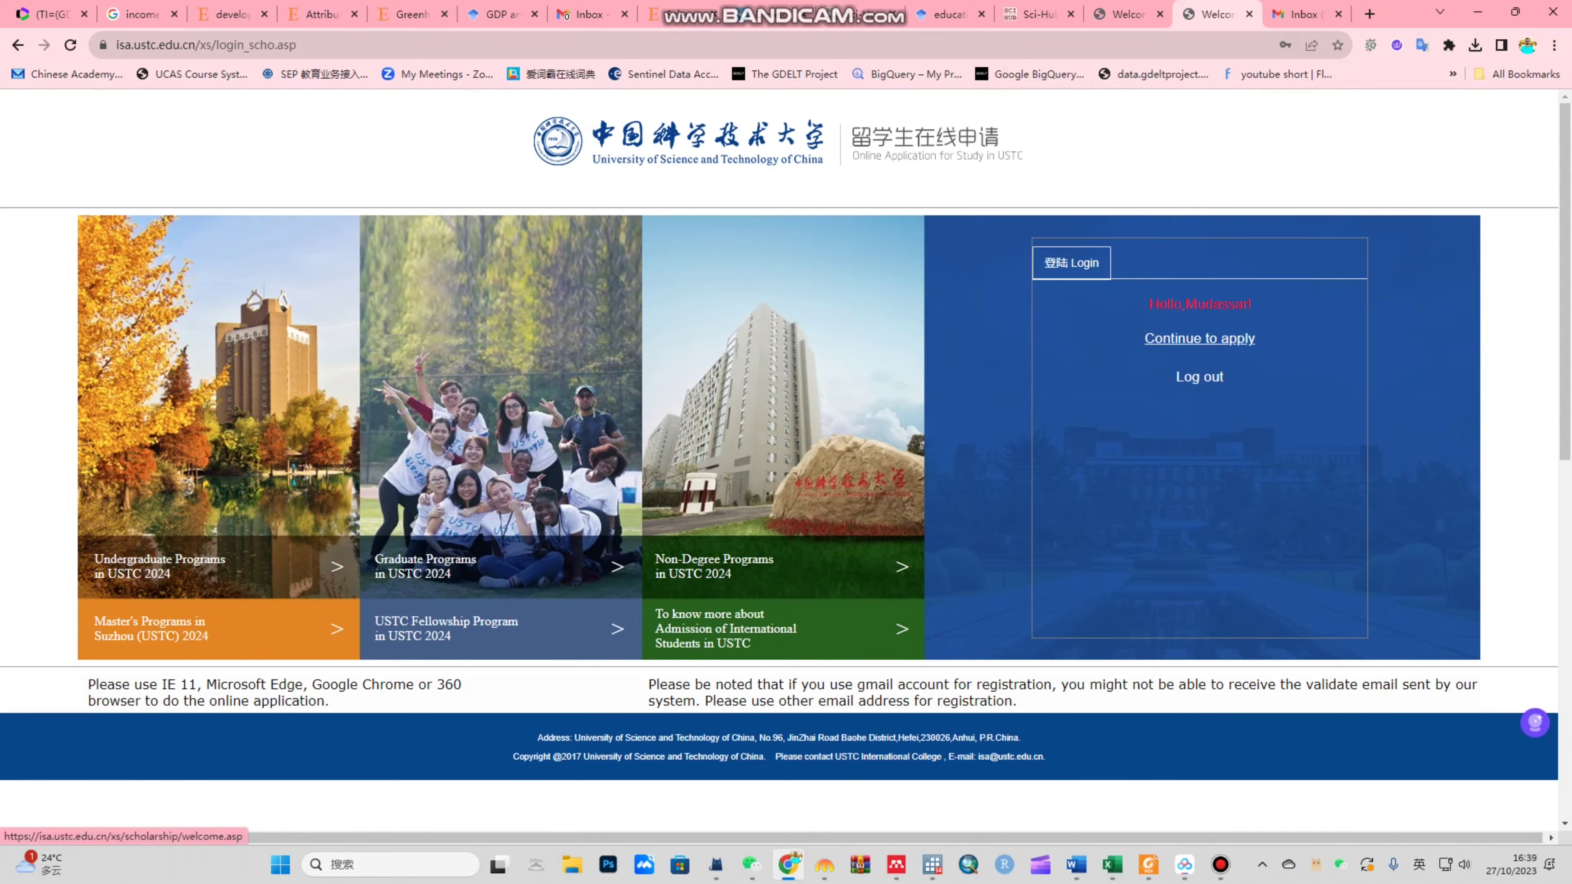
pyautogui.click(1200, 338)
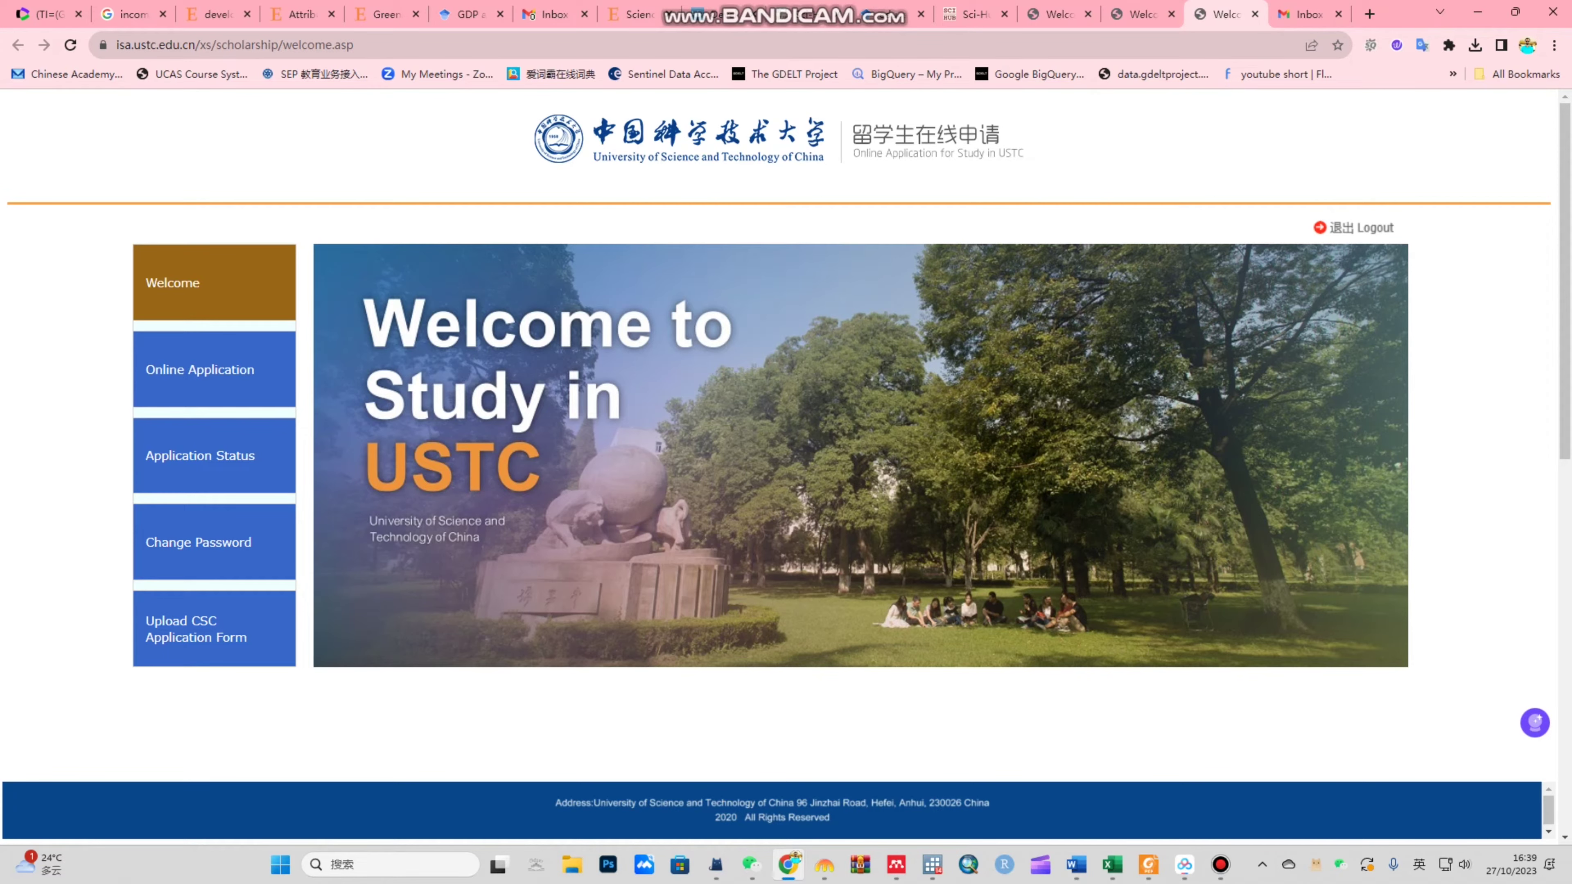
# Step: Start a Doctoral Program application from the Online Application menu
pyautogui.click(204, 370)
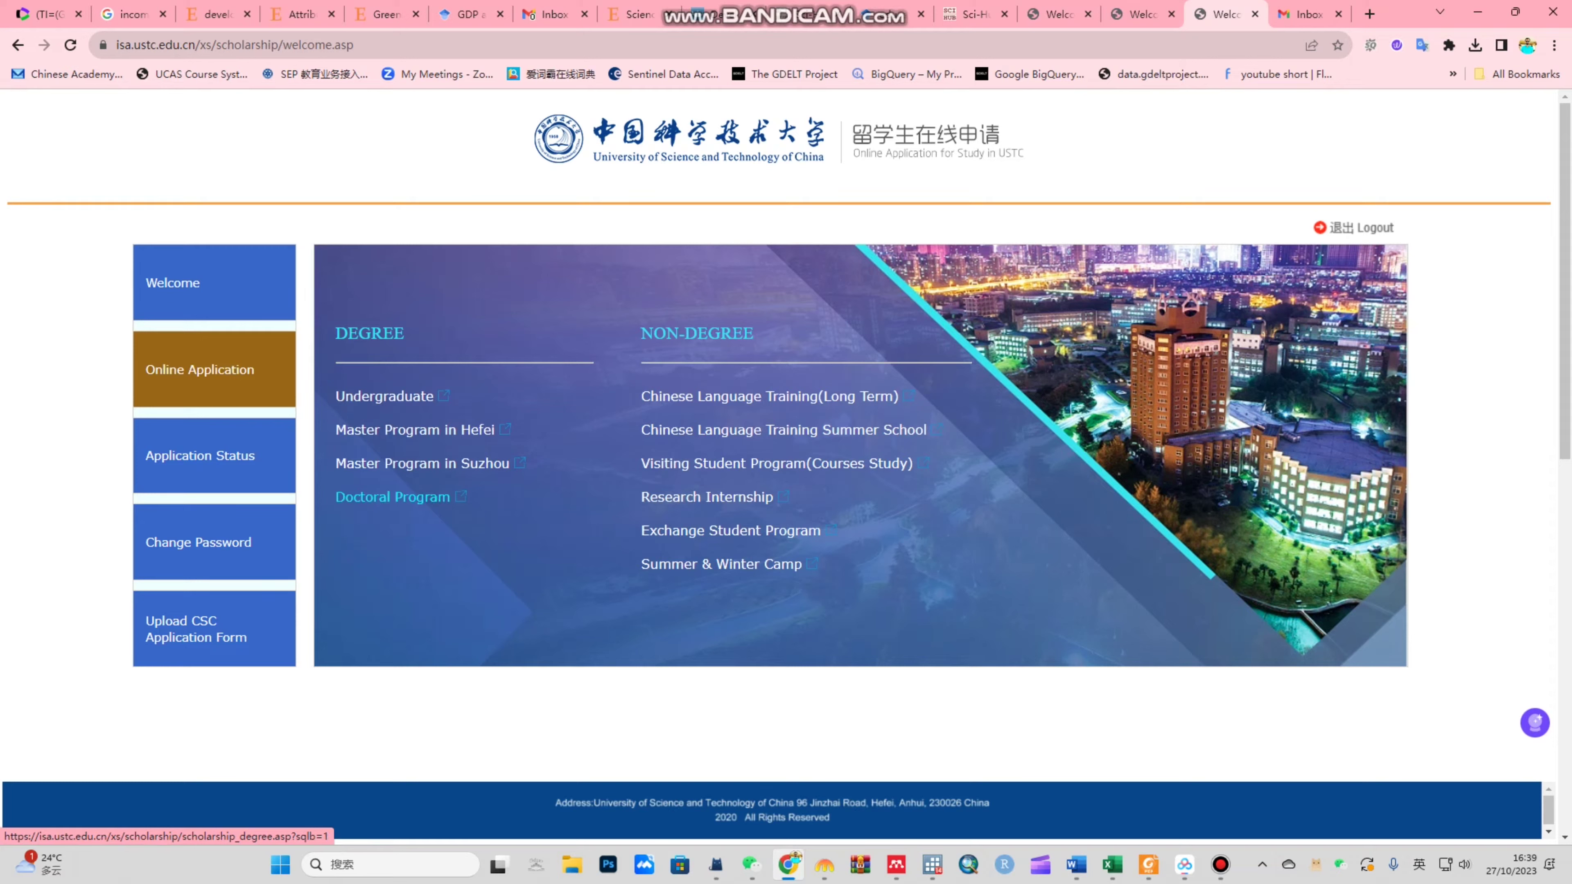
pyautogui.click(393, 497)
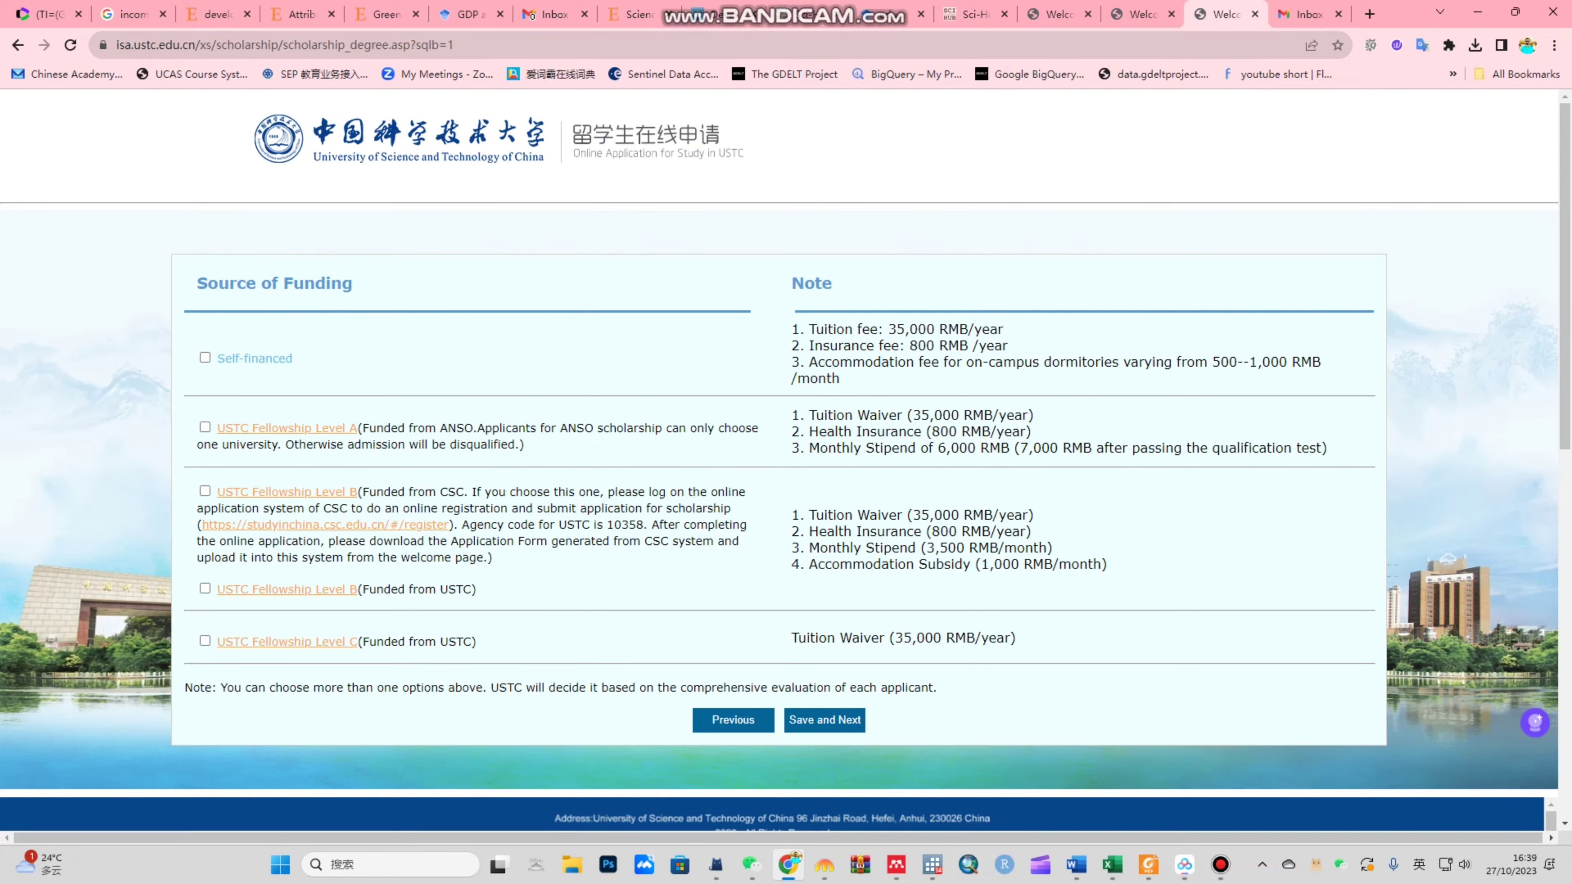
pyautogui.moveTo(197, 283); pyautogui.dragTo(353, 283)
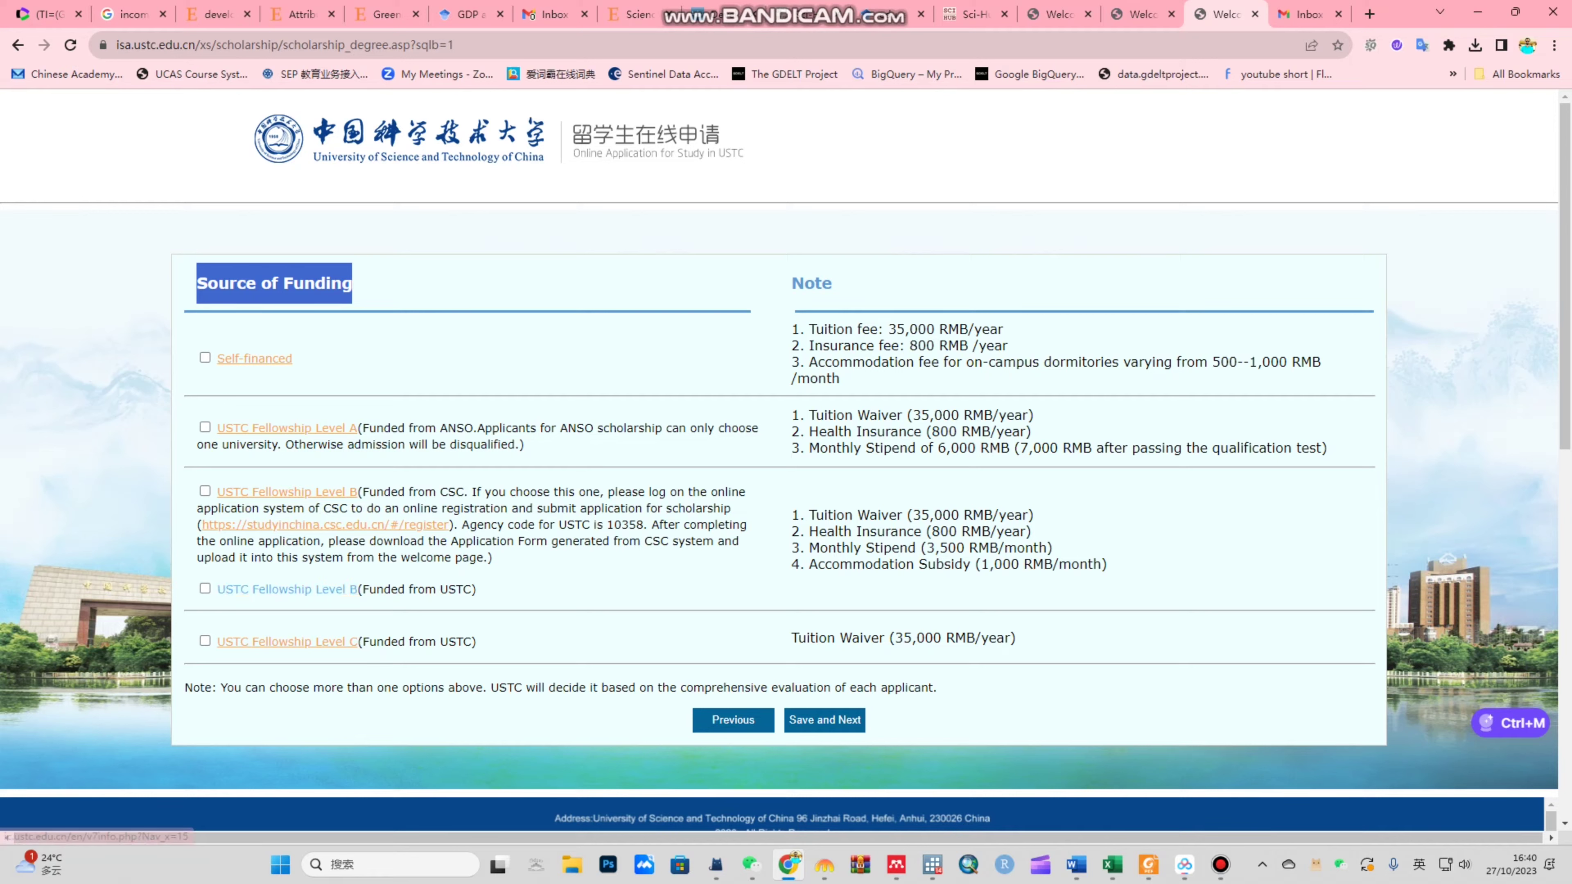
pyautogui.moveTo(211, 508); pyautogui.dragTo(1111, 565)
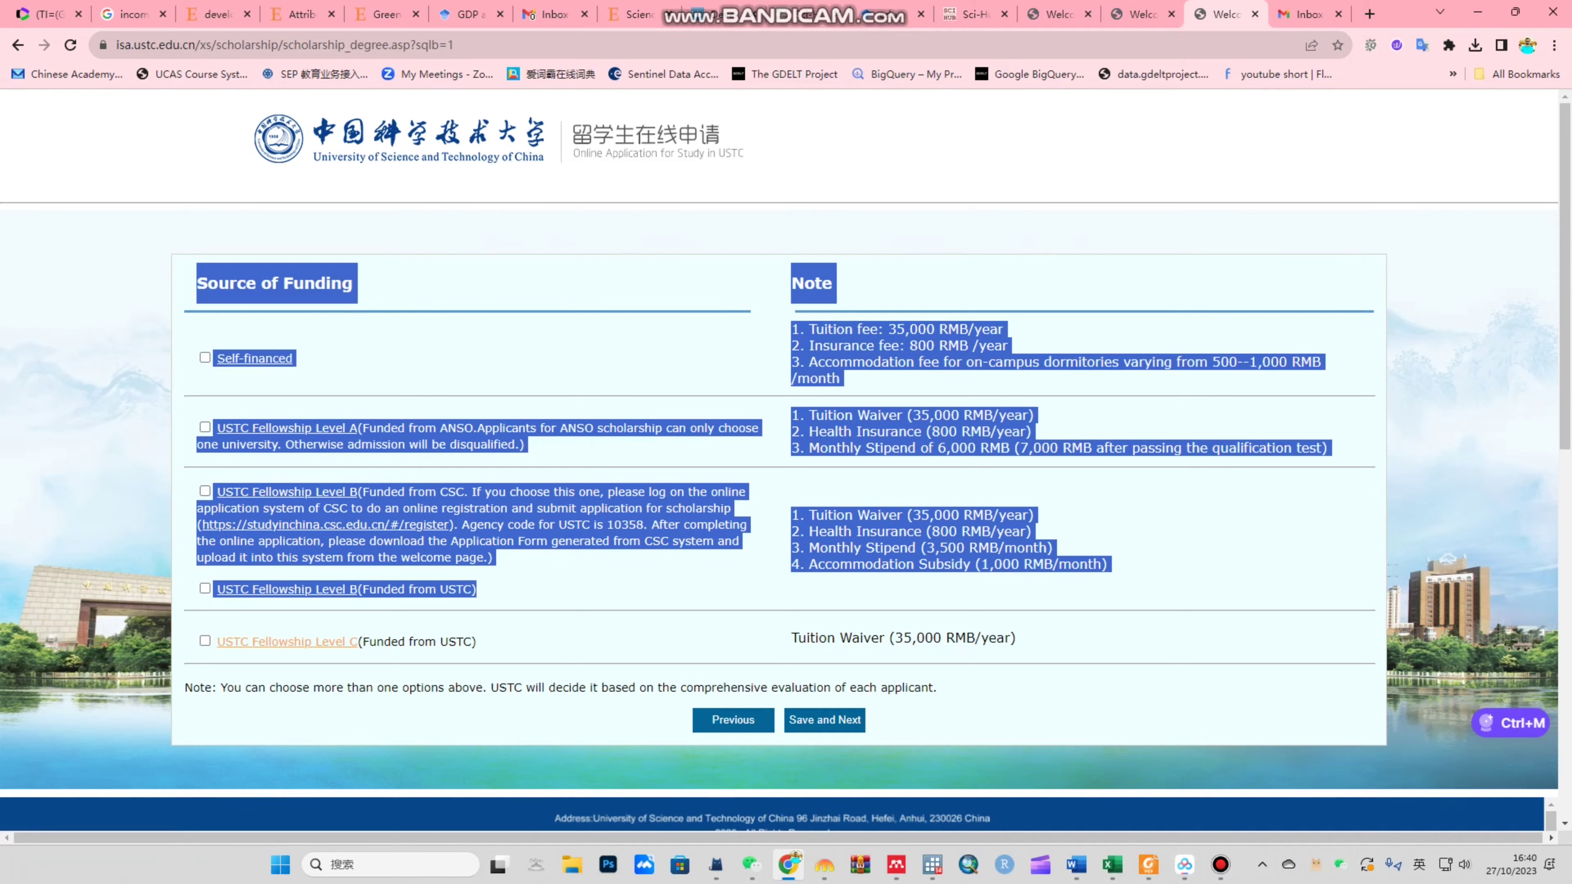
pyautogui.click(1111, 564)
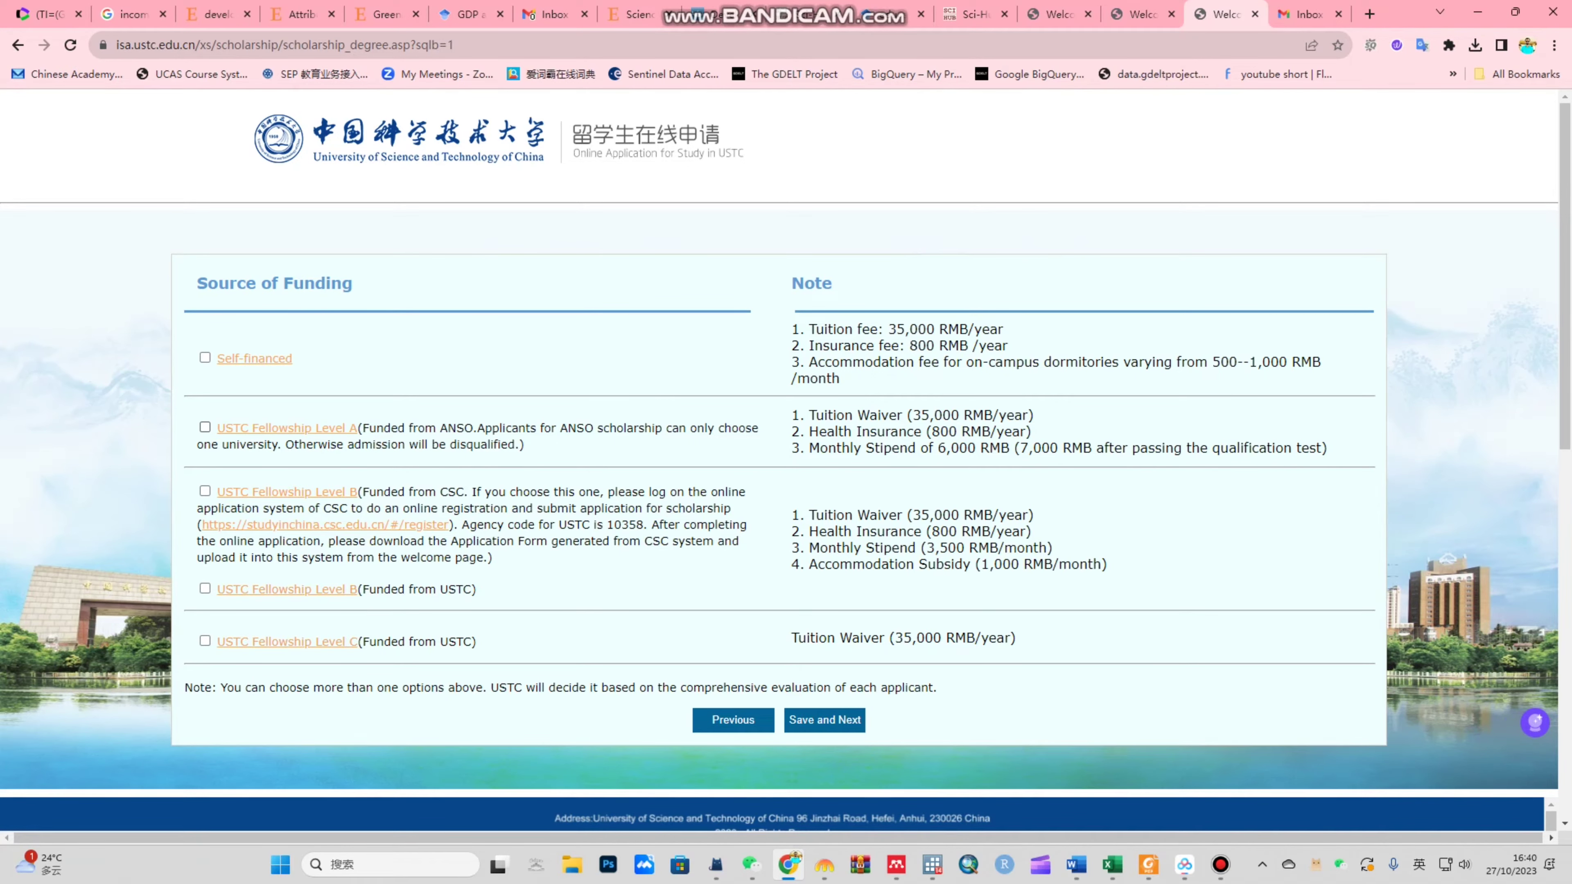
# Step: Select USTC Fellowship Level A and agree to ANSO-CAS-TWAS/UNESCO scholarship consideration, leaving 'I don't agree' unticked
pyautogui.click(205, 426)
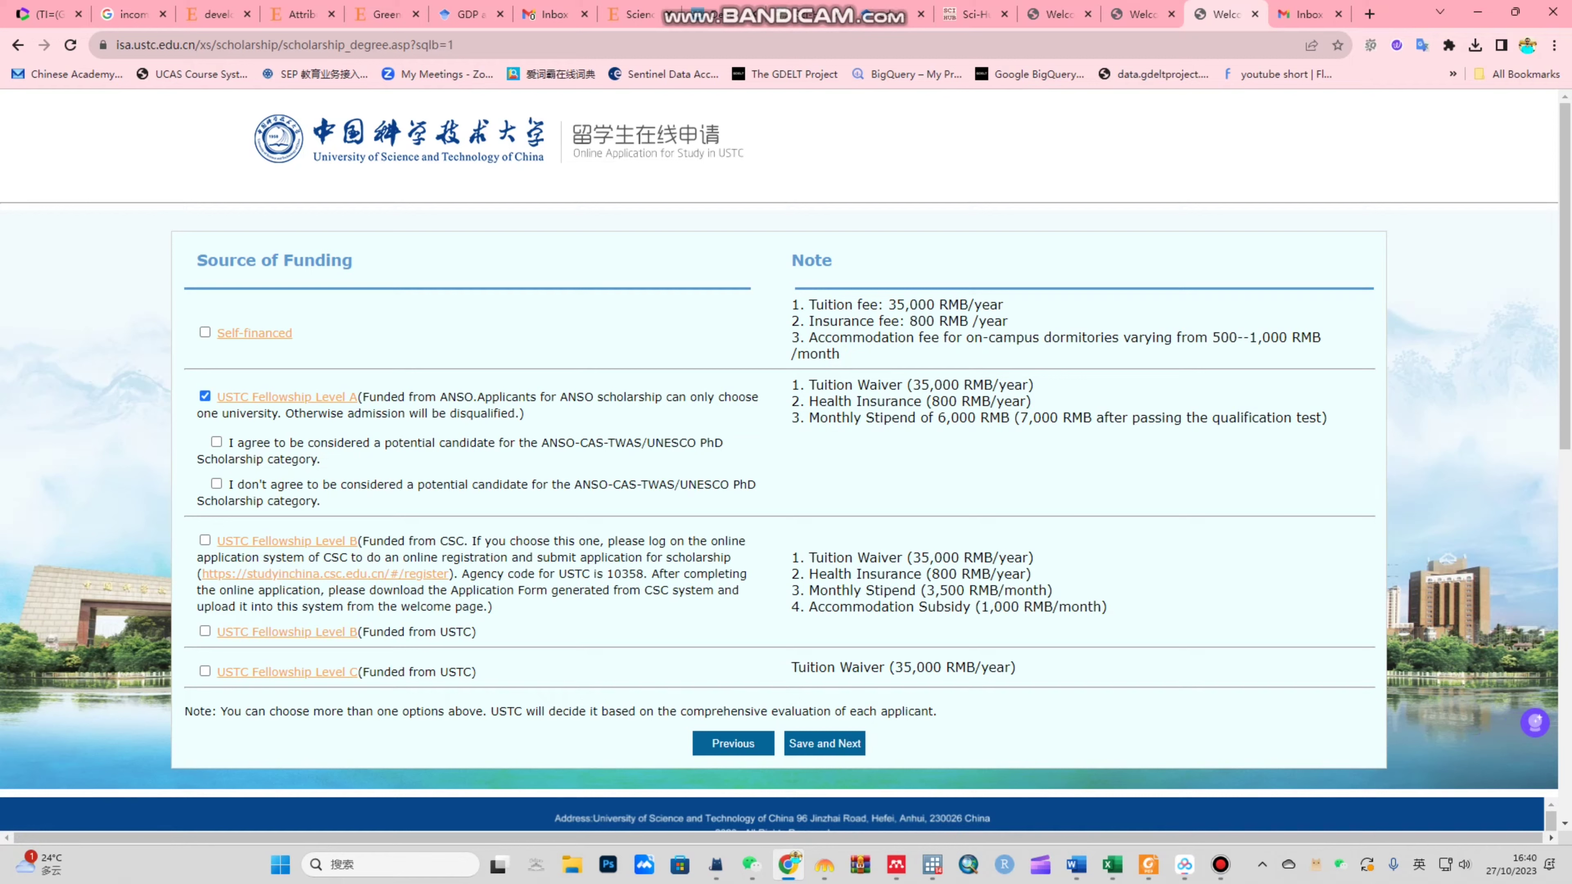
pyautogui.moveTo(223, 443); pyautogui.dragTo(319, 459)
pyautogui.click(319, 459)
pyautogui.moveTo(542, 442); pyautogui.dragTo(696, 442)
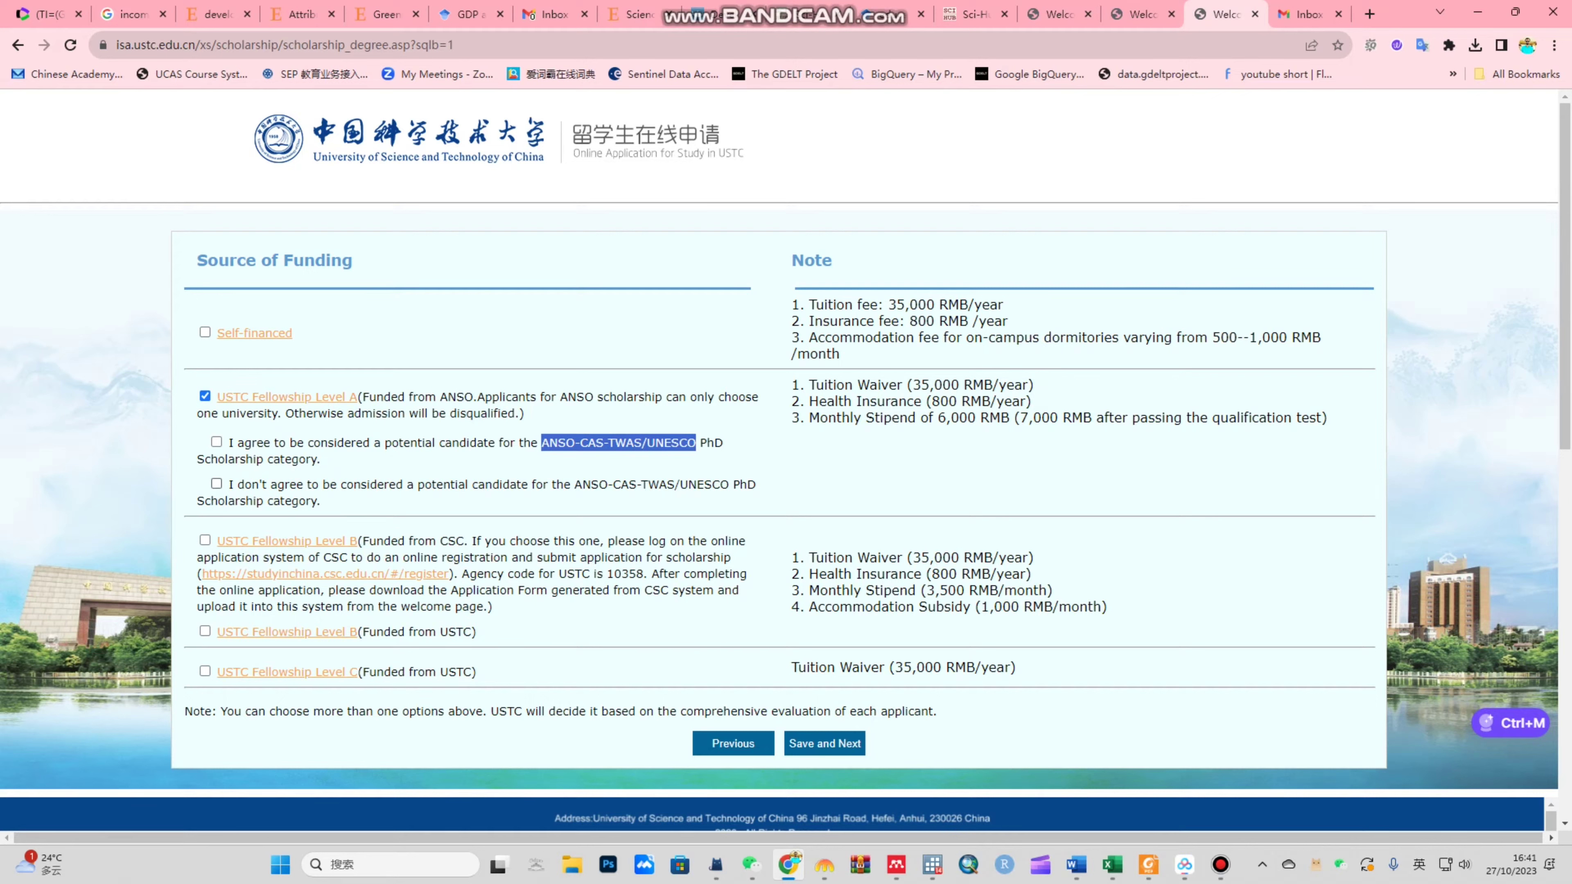
pyautogui.click(217, 484)
pyautogui.click(216, 441)
pyautogui.click(217, 484)
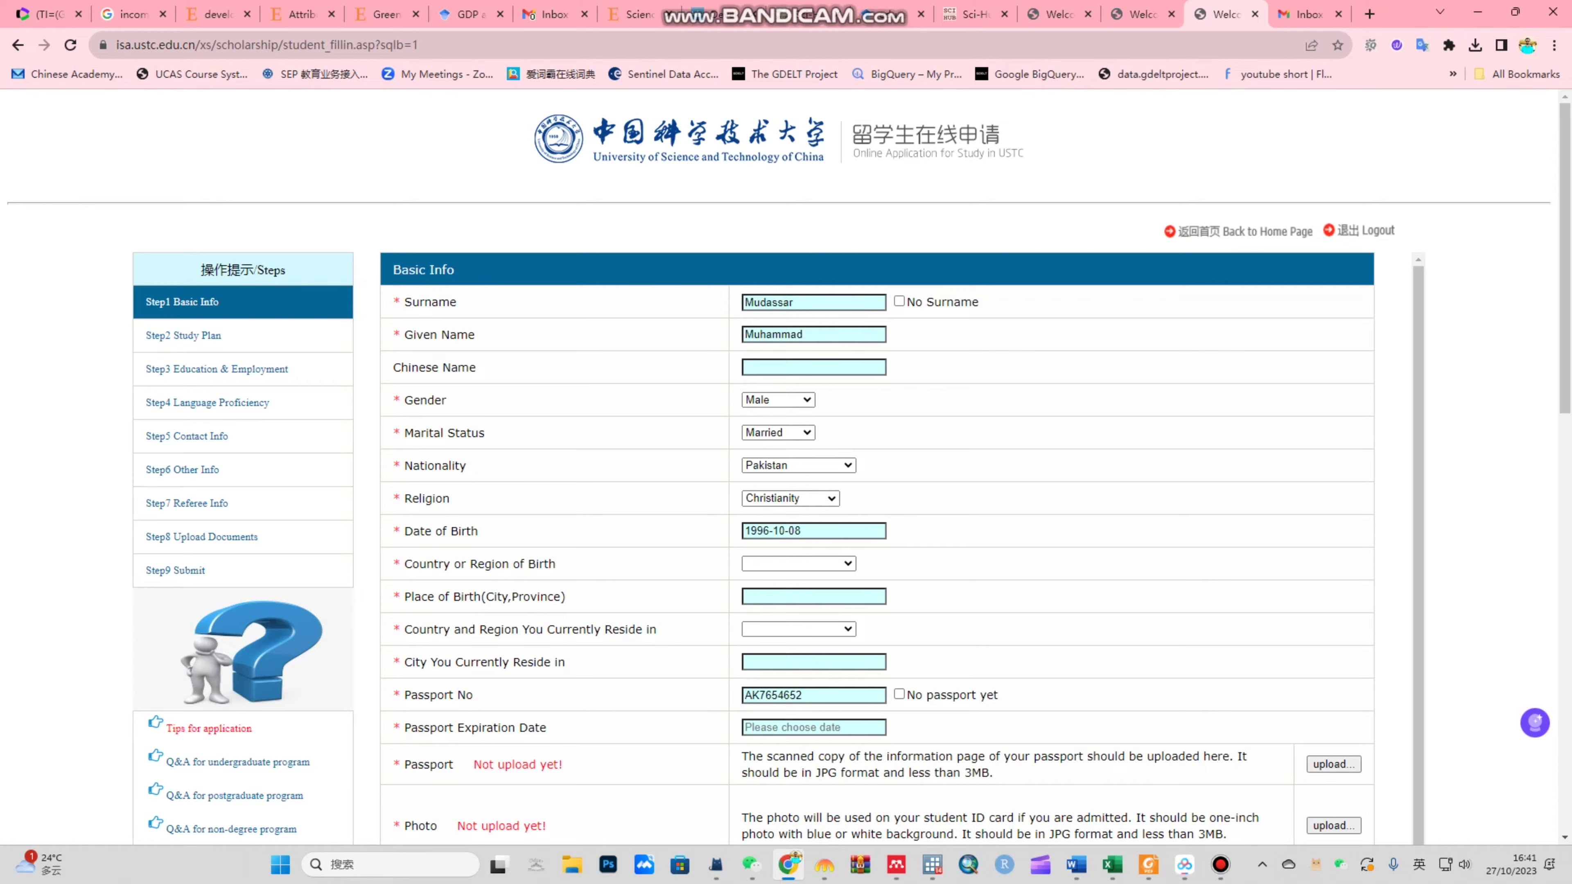
# Step: Set marital status to Single, religion to Islam, and country of birth to Pakistan
pyautogui.click(778, 433)
pyautogui.click(774, 462)
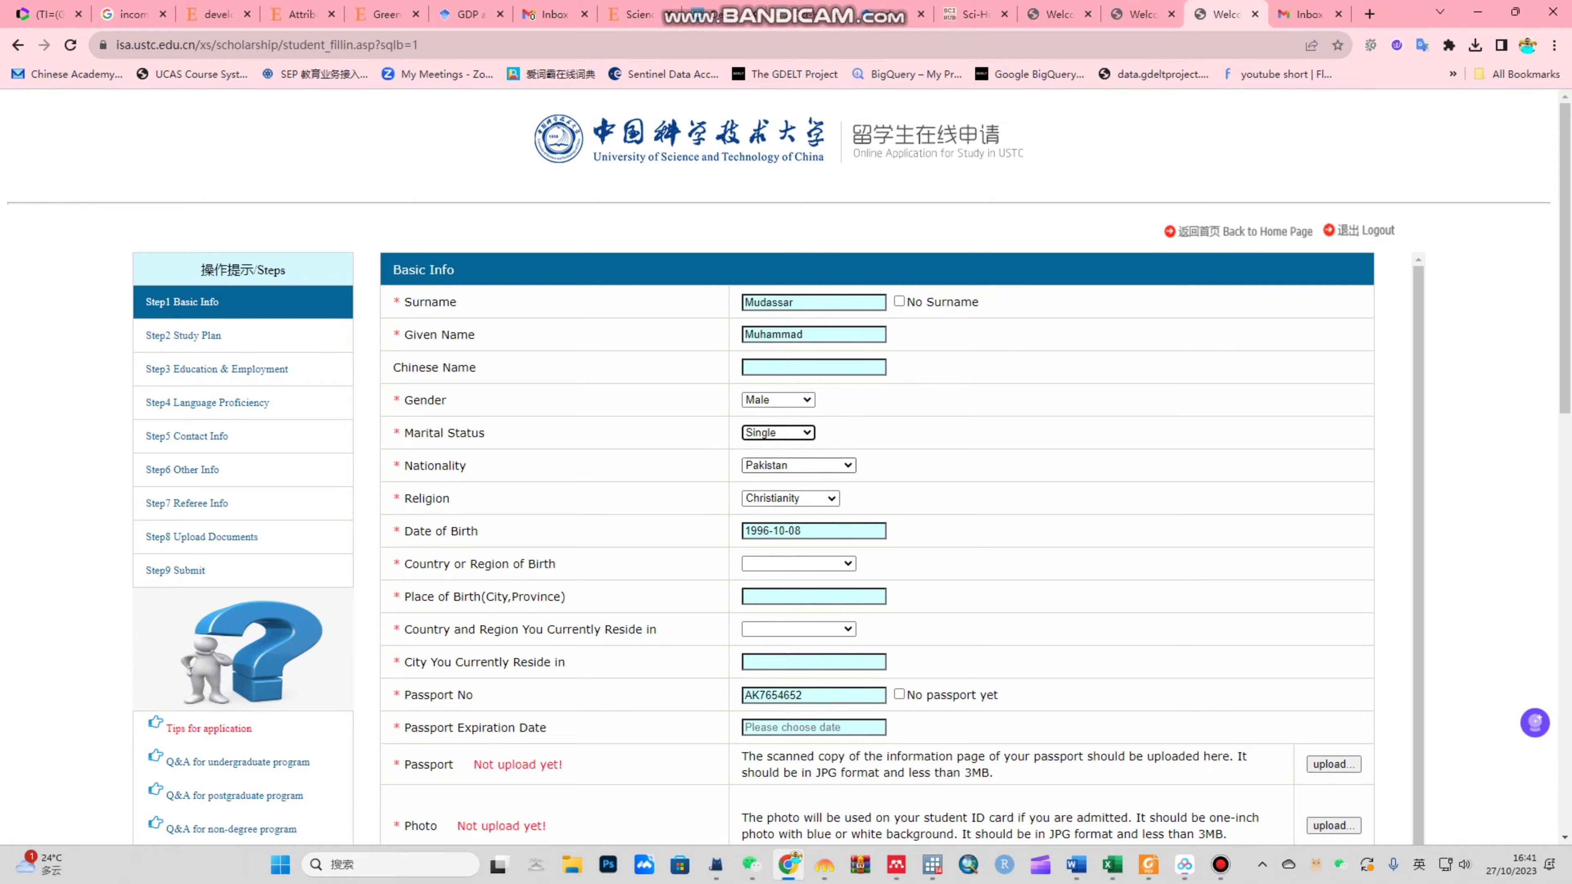
pyautogui.click(791, 498)
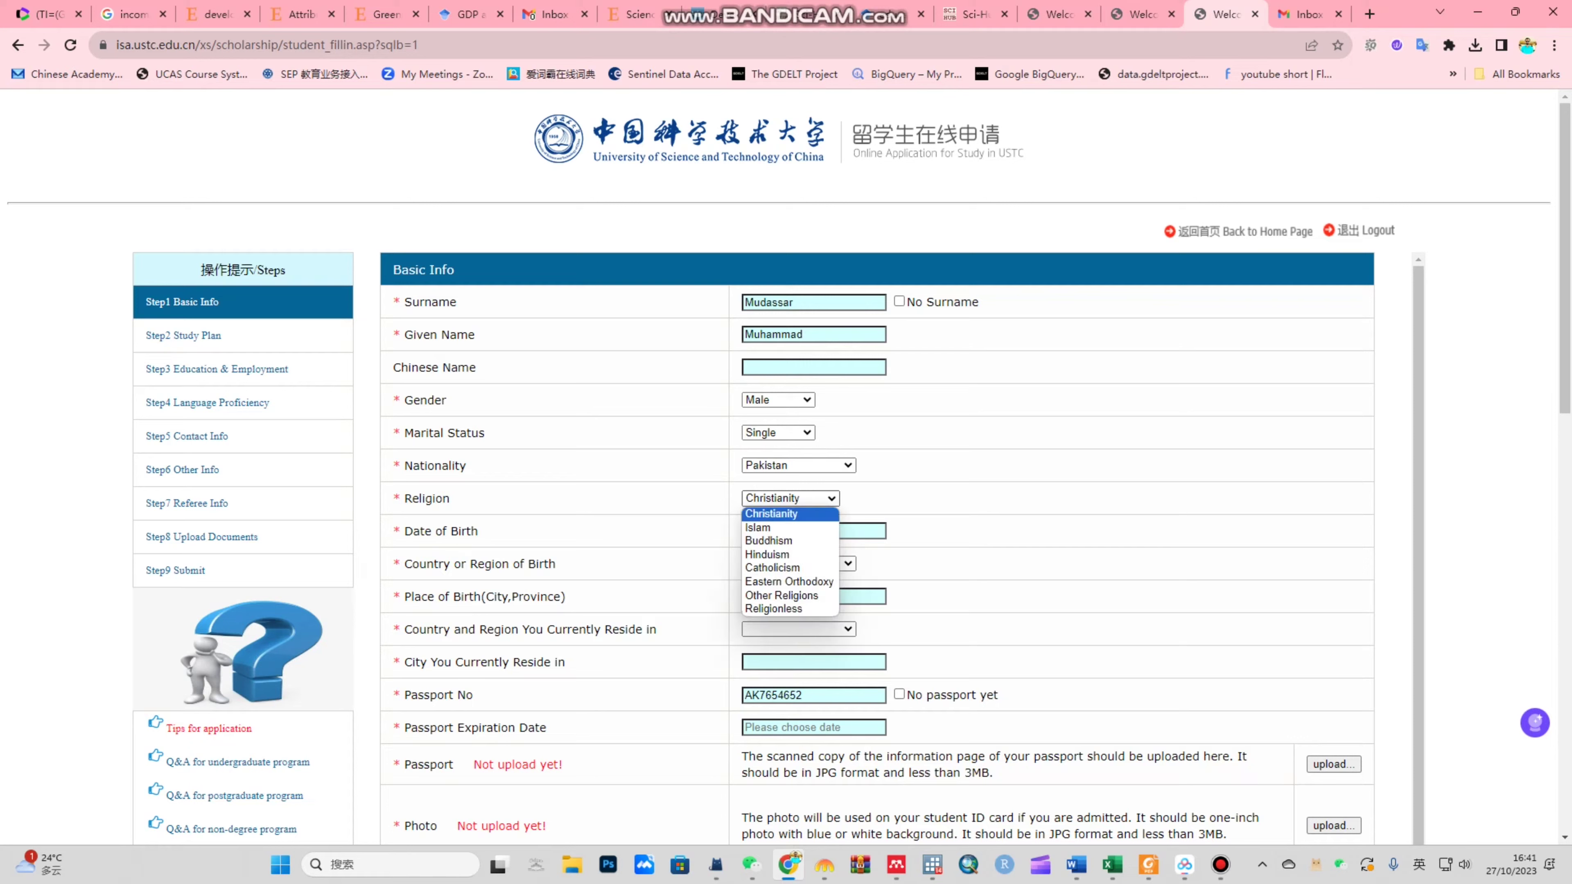
pyautogui.click(757, 526)
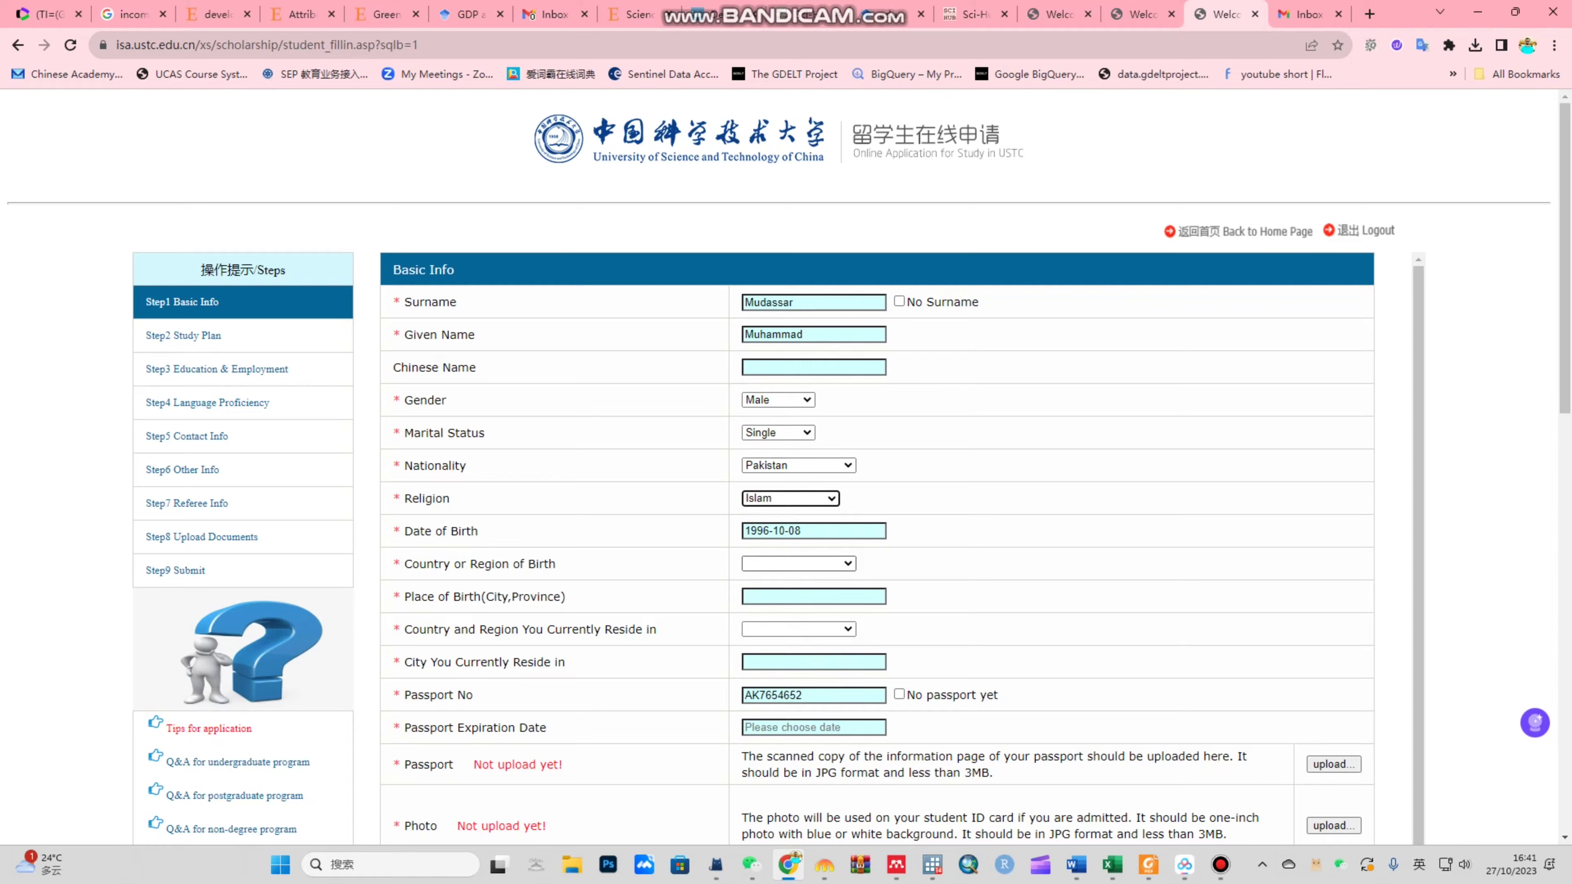
pyautogui.click(798, 563)
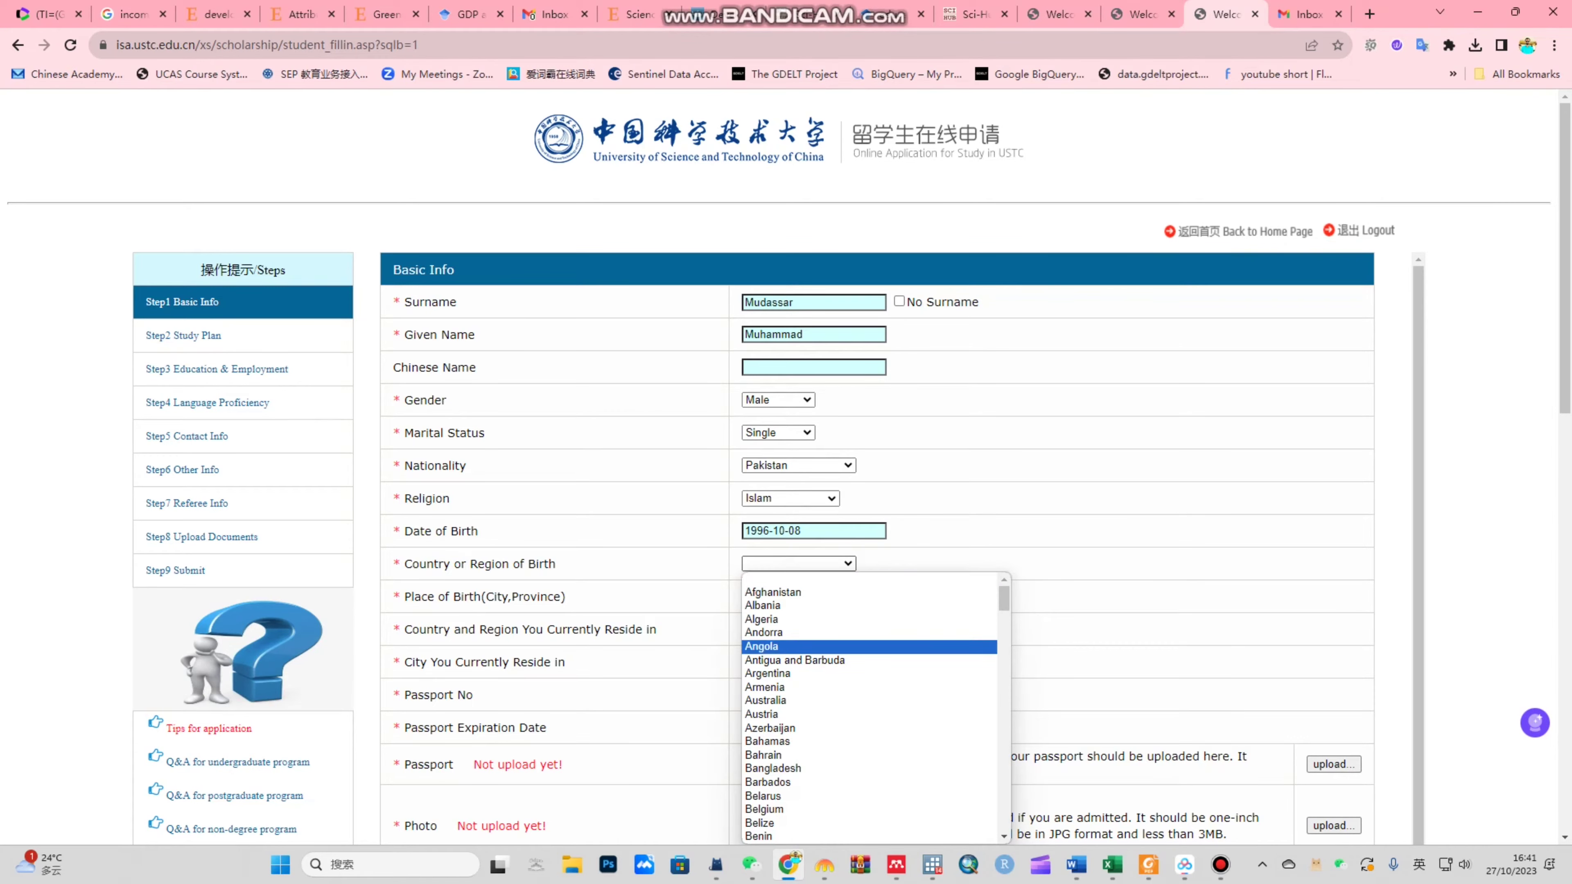
pyautogui.write('pak')
pyautogui.press('Return')
# Step: Enter Lahore as place of birth, Pakistan as residence country, and Lahore as residence city
pyautogui.scroll(-1, 903, 547)
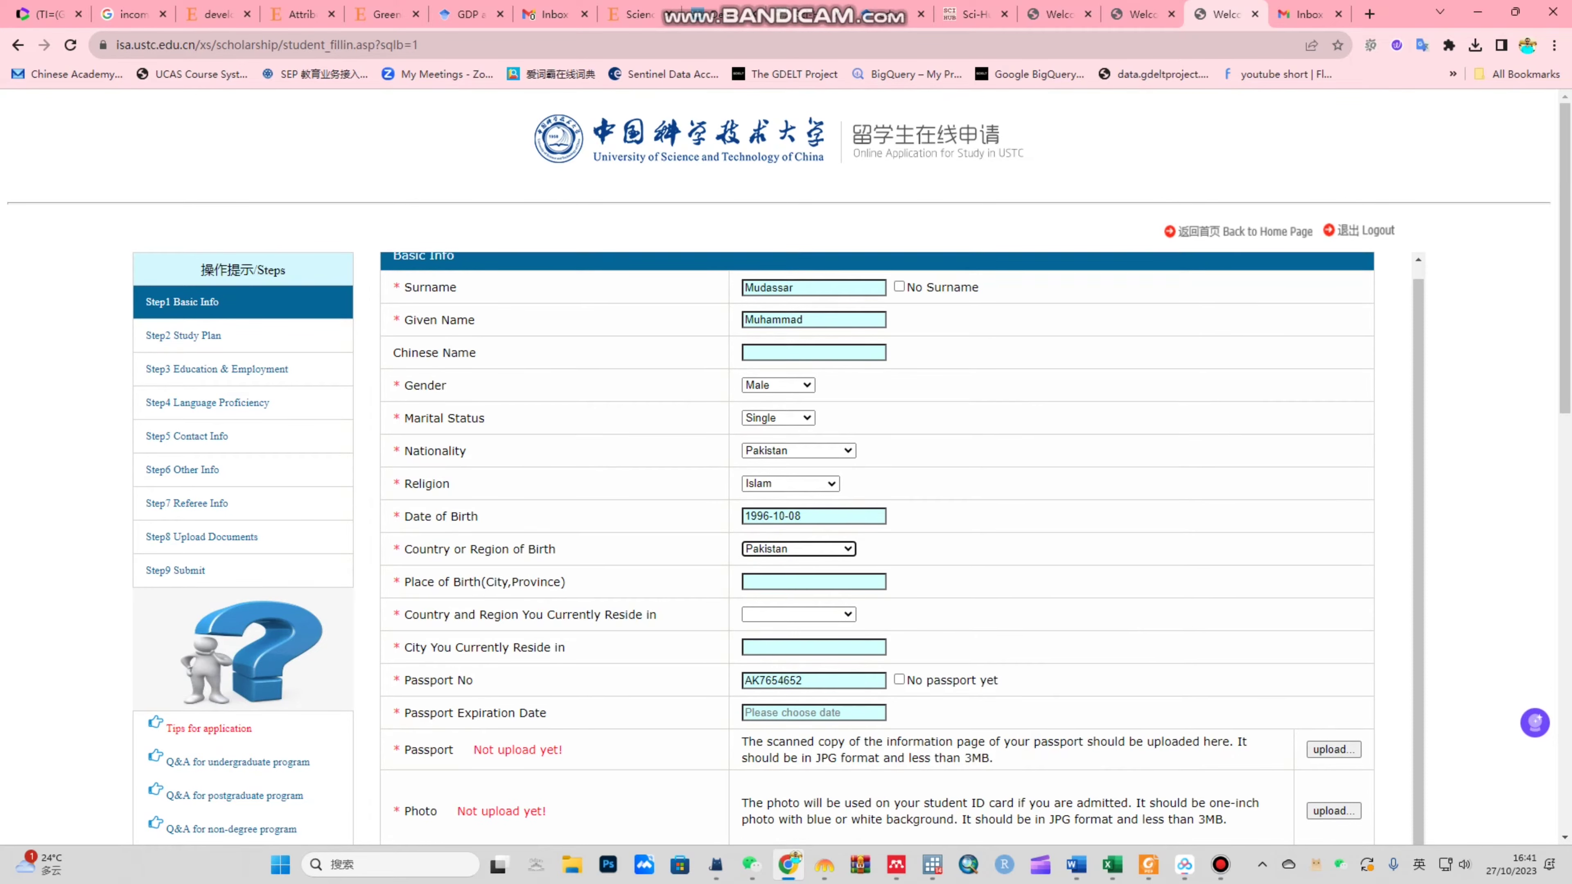
pyautogui.press('Tab')
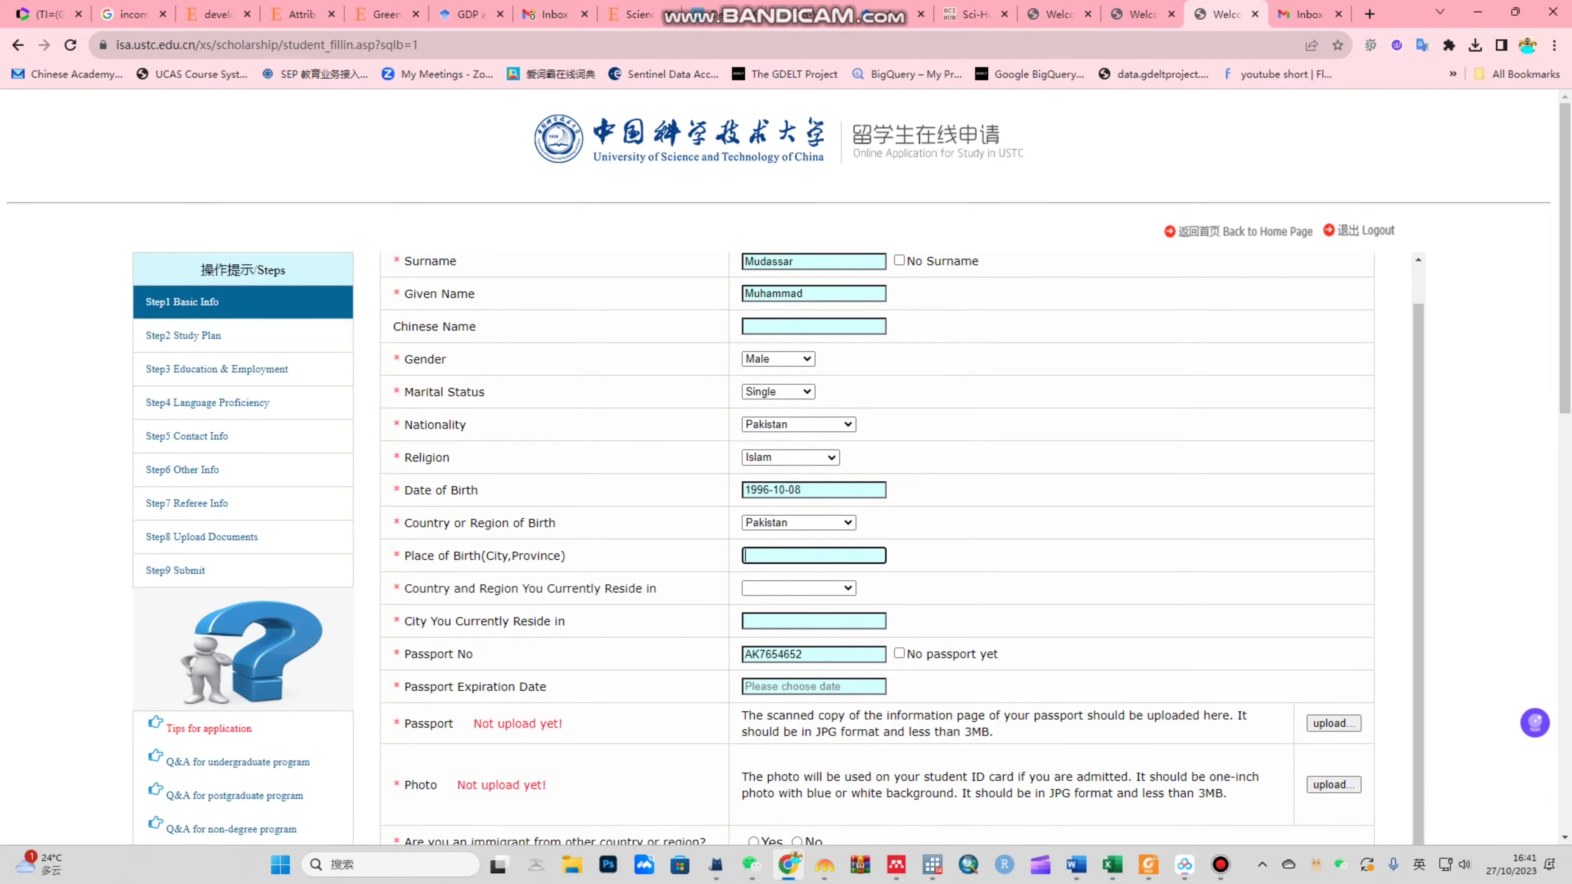
pyautogui.write('Lahore')
pyautogui.press('Tab')
pyautogui.hotkey('alt', 'Down')
pyautogui.write('pak')
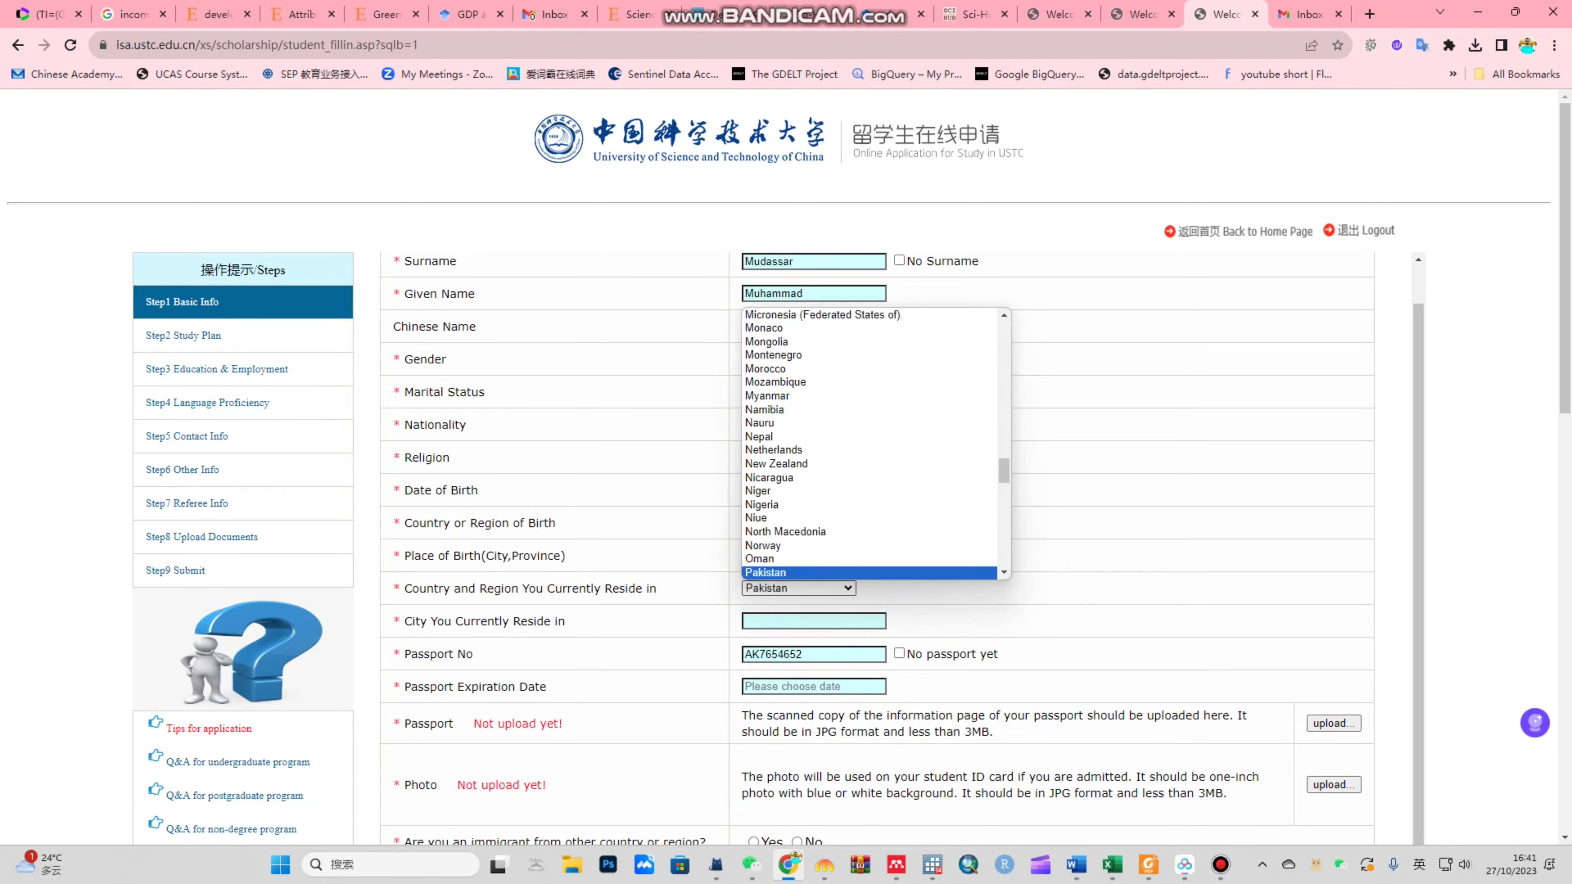
pyautogui.press('Return')
pyautogui.scroll(-3, 786, 468)
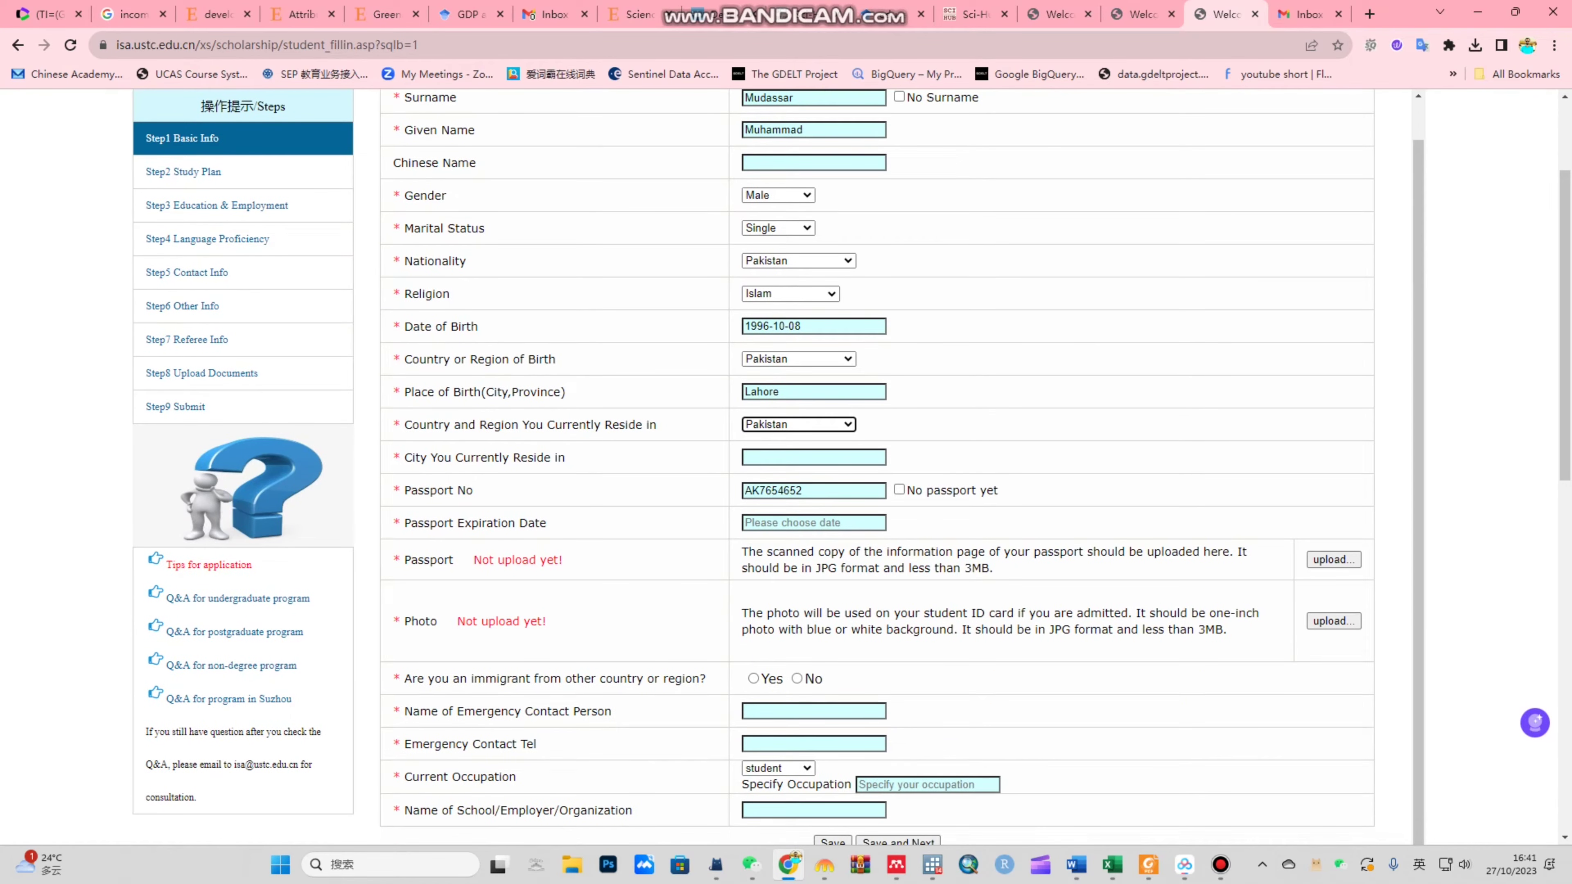
pyautogui.click(813, 456)
pyautogui.write('Lahore')
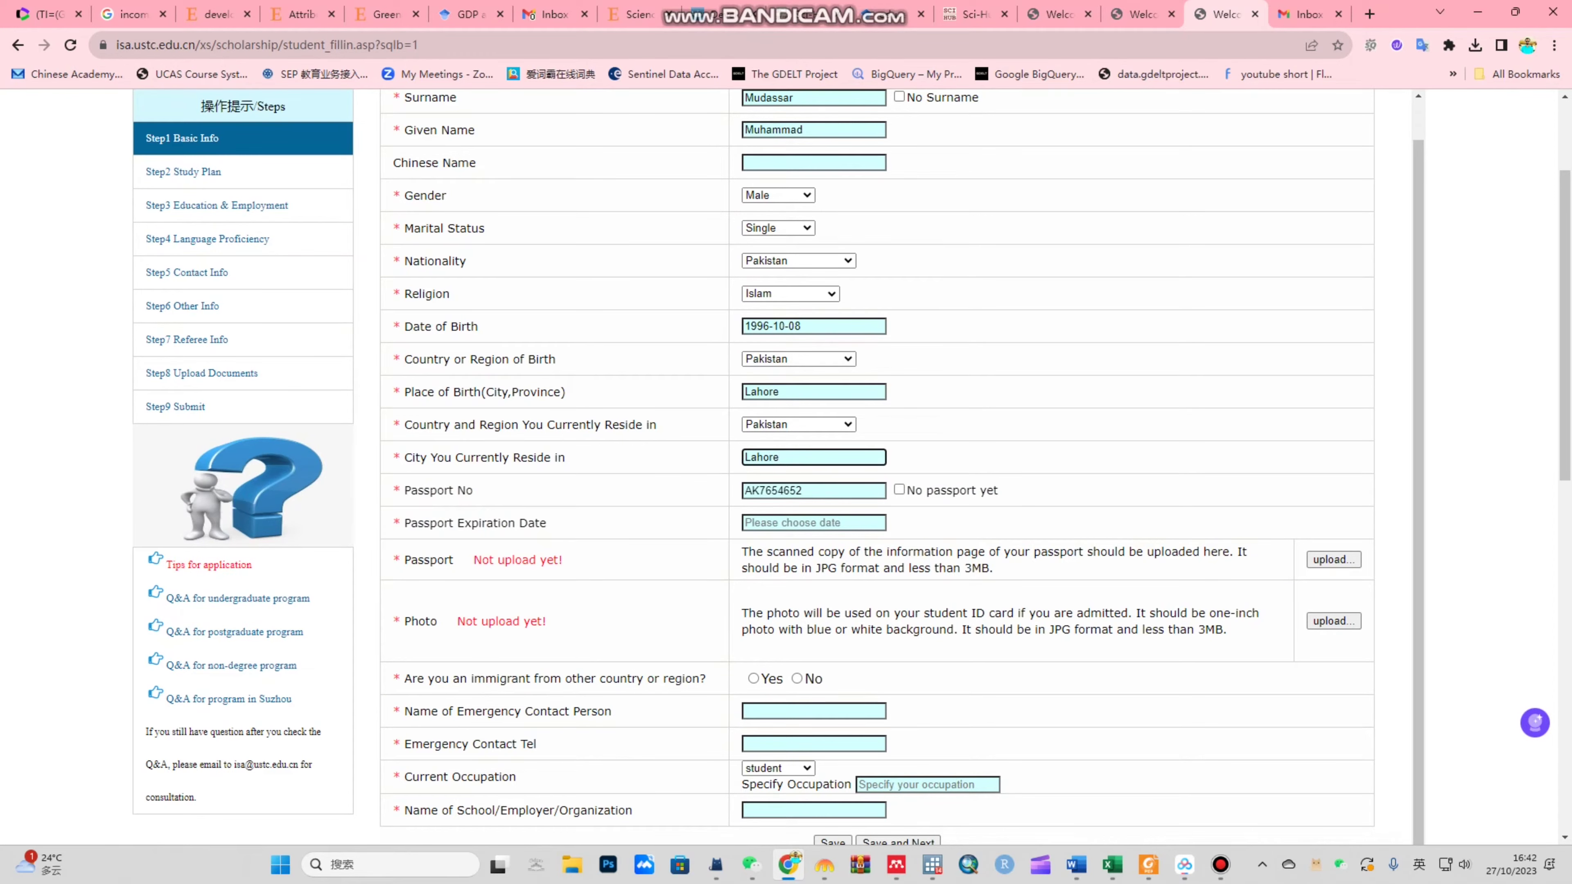
# Step: Set the passport expiration date to 2029-10-18 and open the passport upload window
pyautogui.scroll(-3, 786, 468)
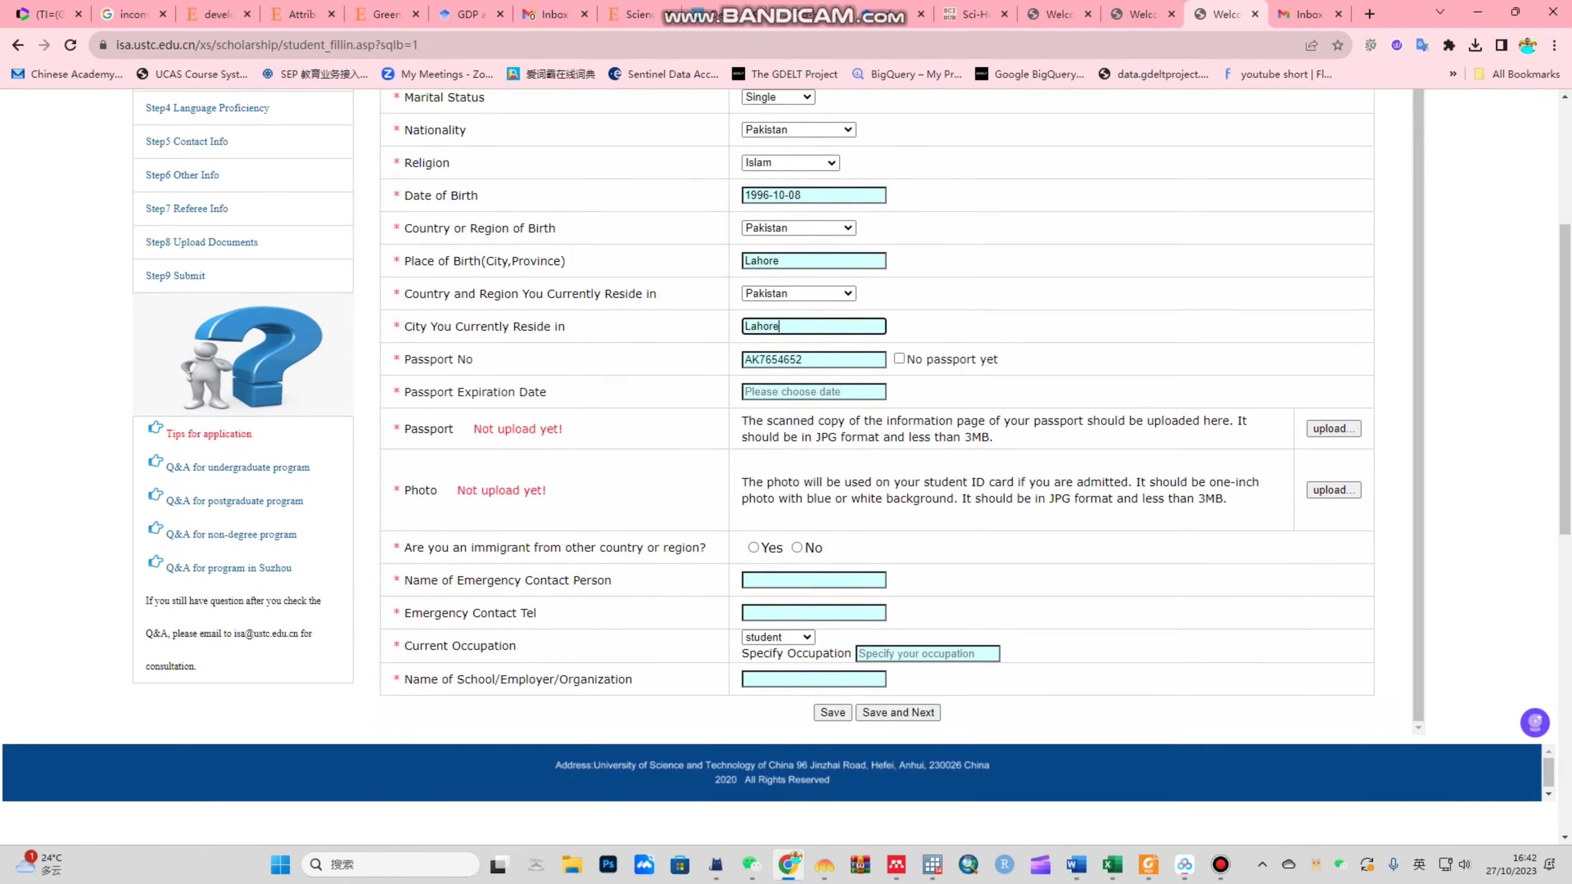
pyautogui.click(814, 359)
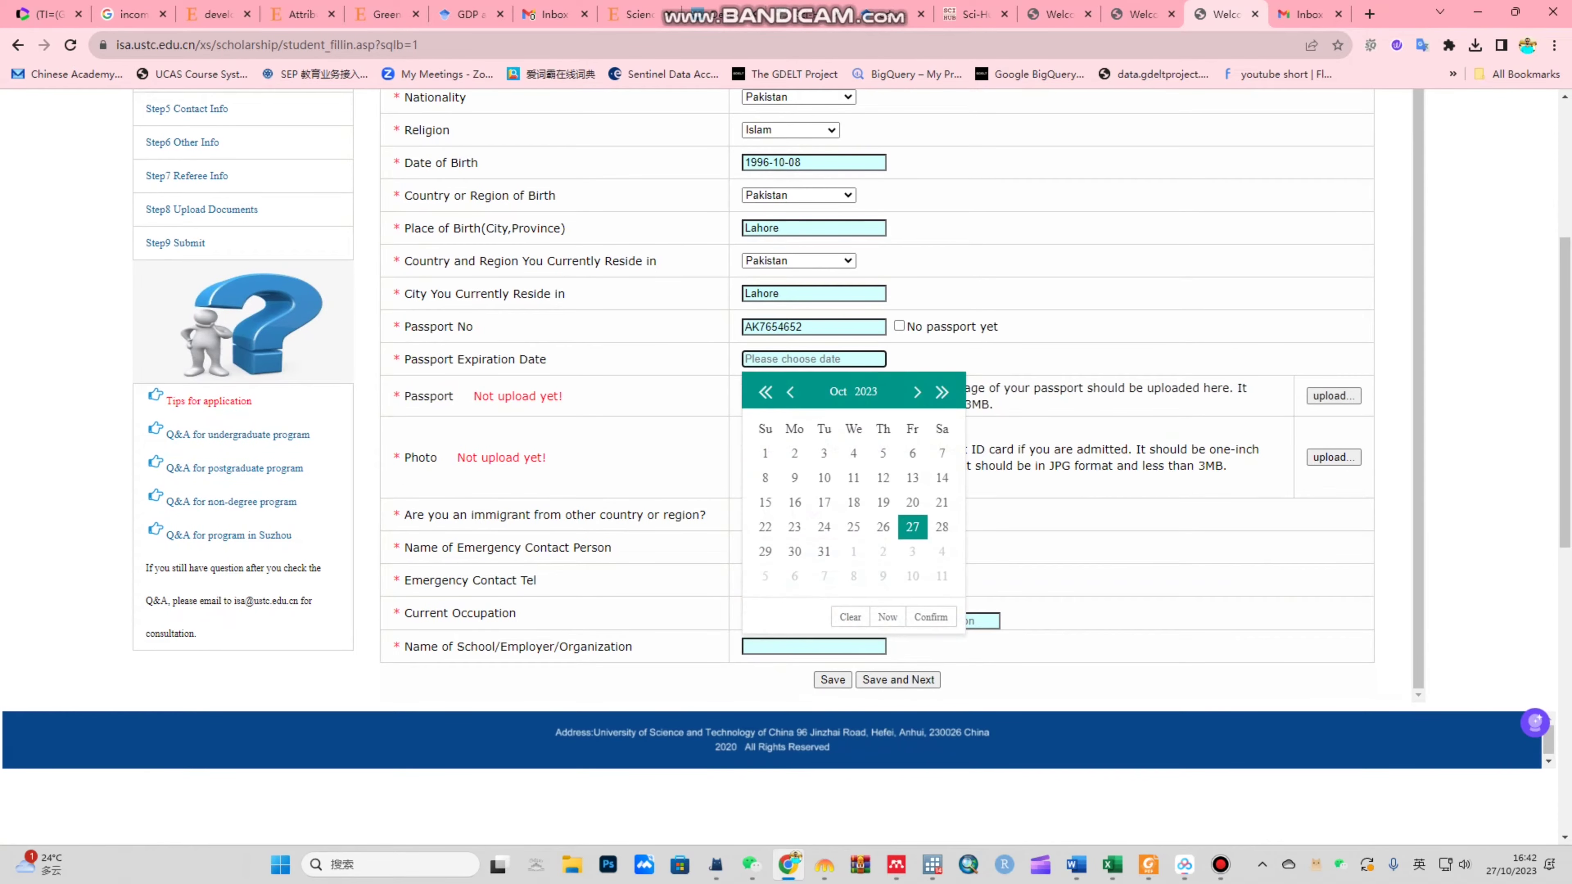
pyautogui.tripleClick(942, 396)
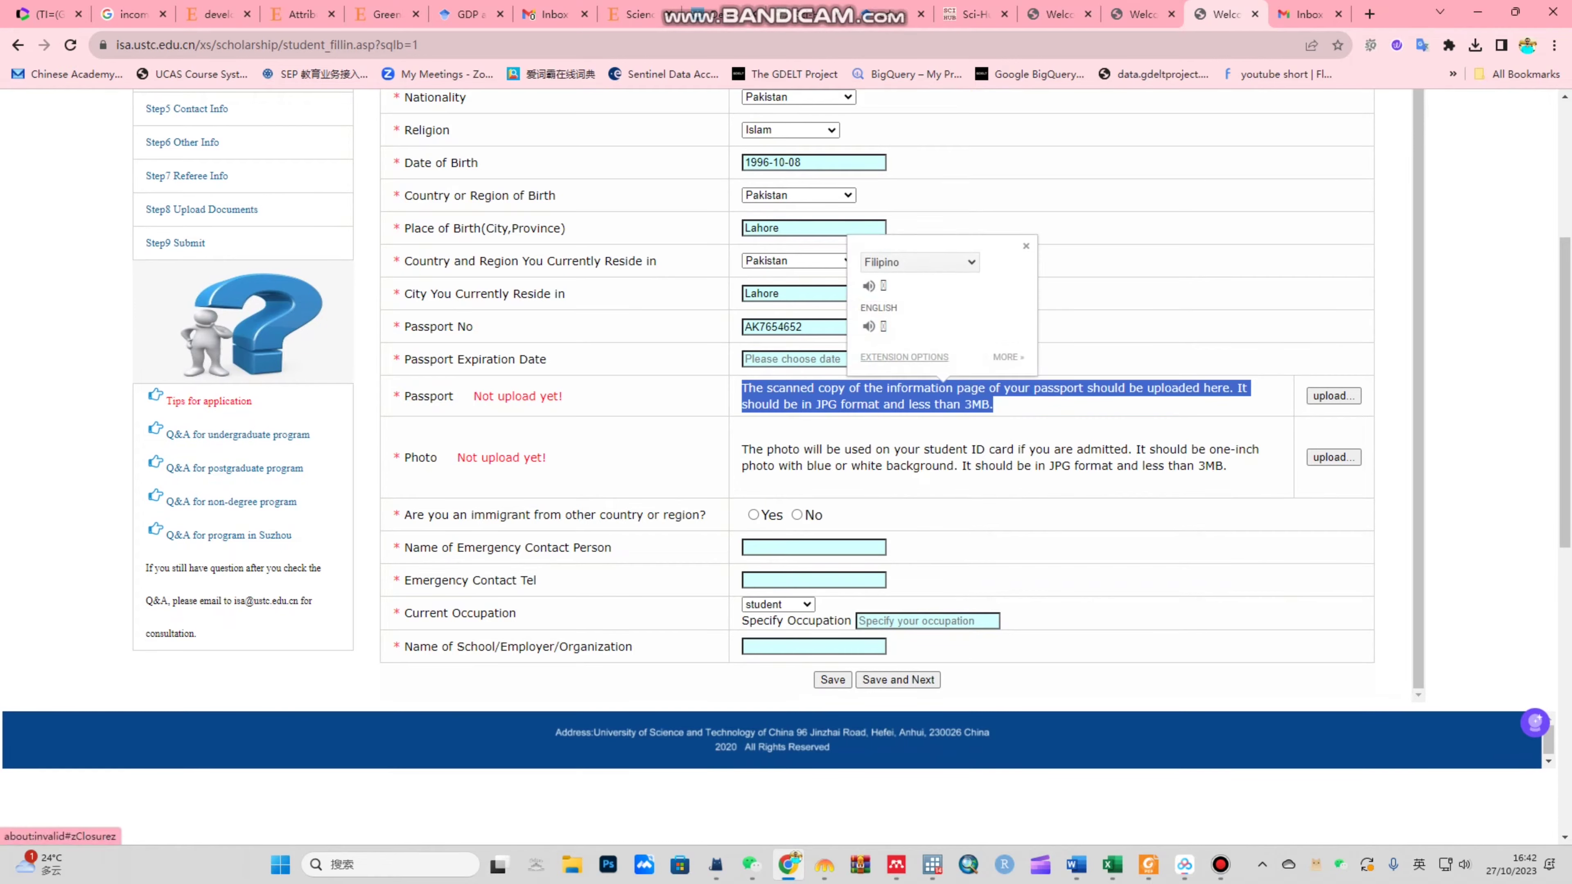
pyautogui.click(813, 359)
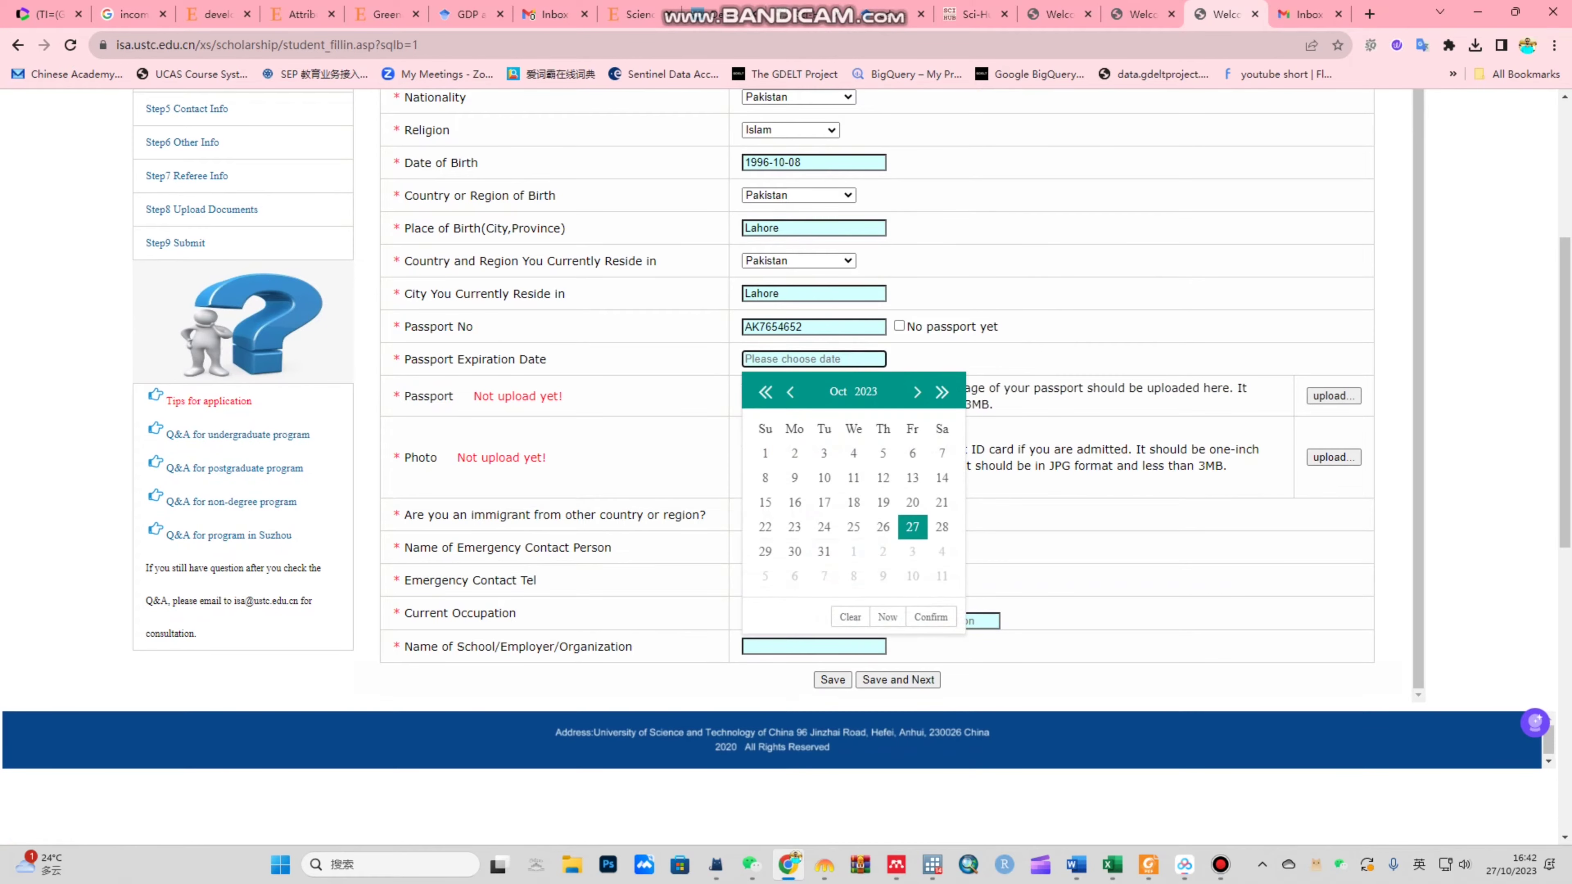
pyautogui.click(942, 391)
pyautogui.click(942, 392)
pyautogui.click(942, 392)
pyautogui.click(942, 391)
pyautogui.click(942, 391)
pyautogui.click(942, 392)
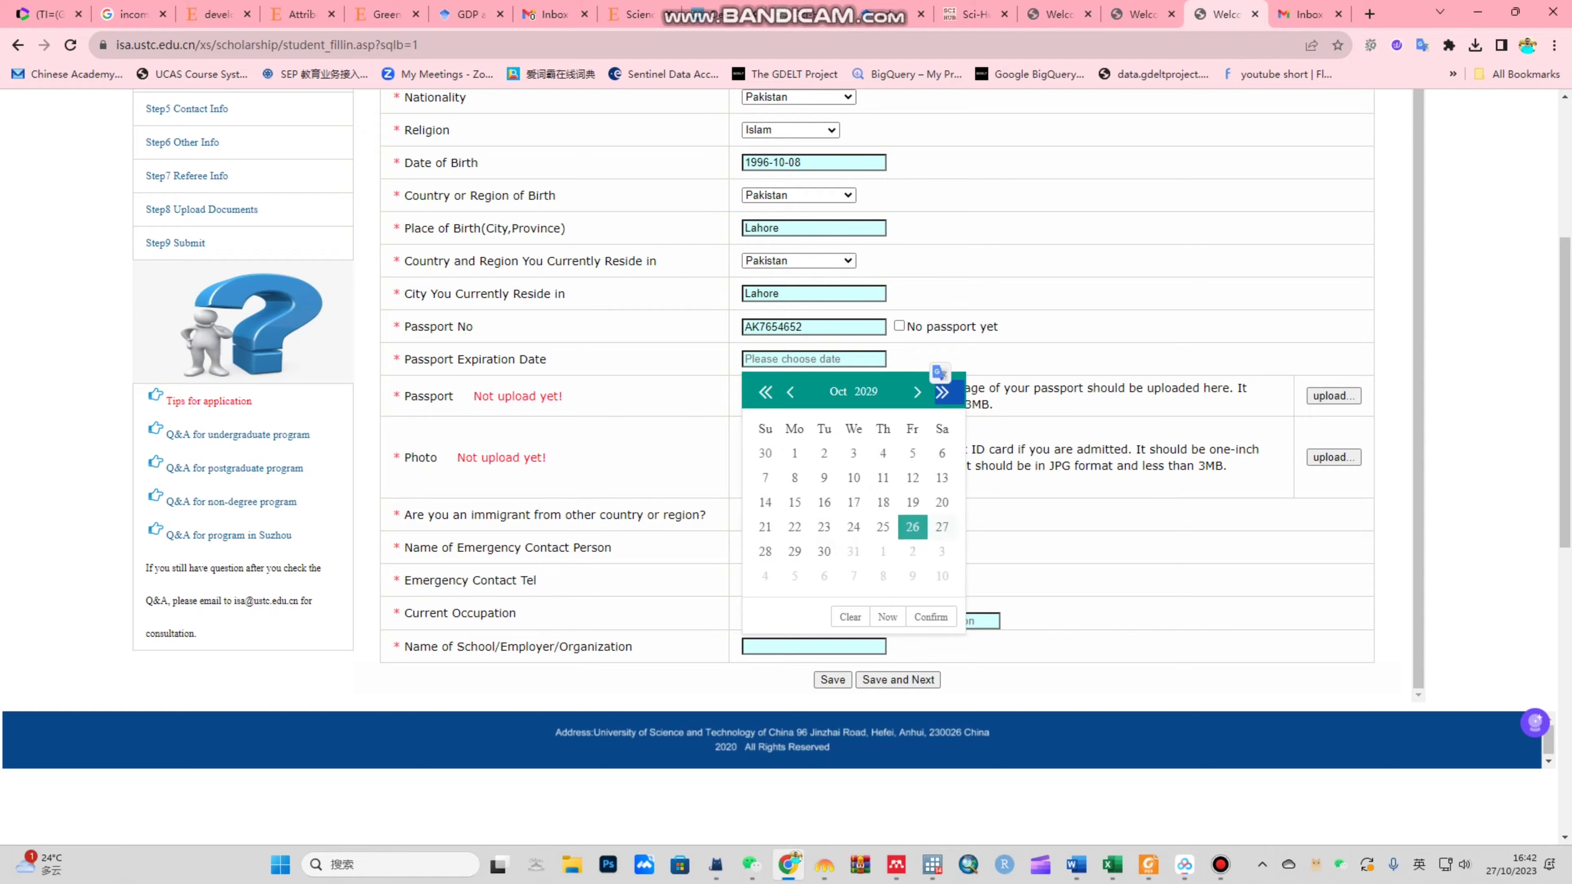
pyautogui.click(883, 502)
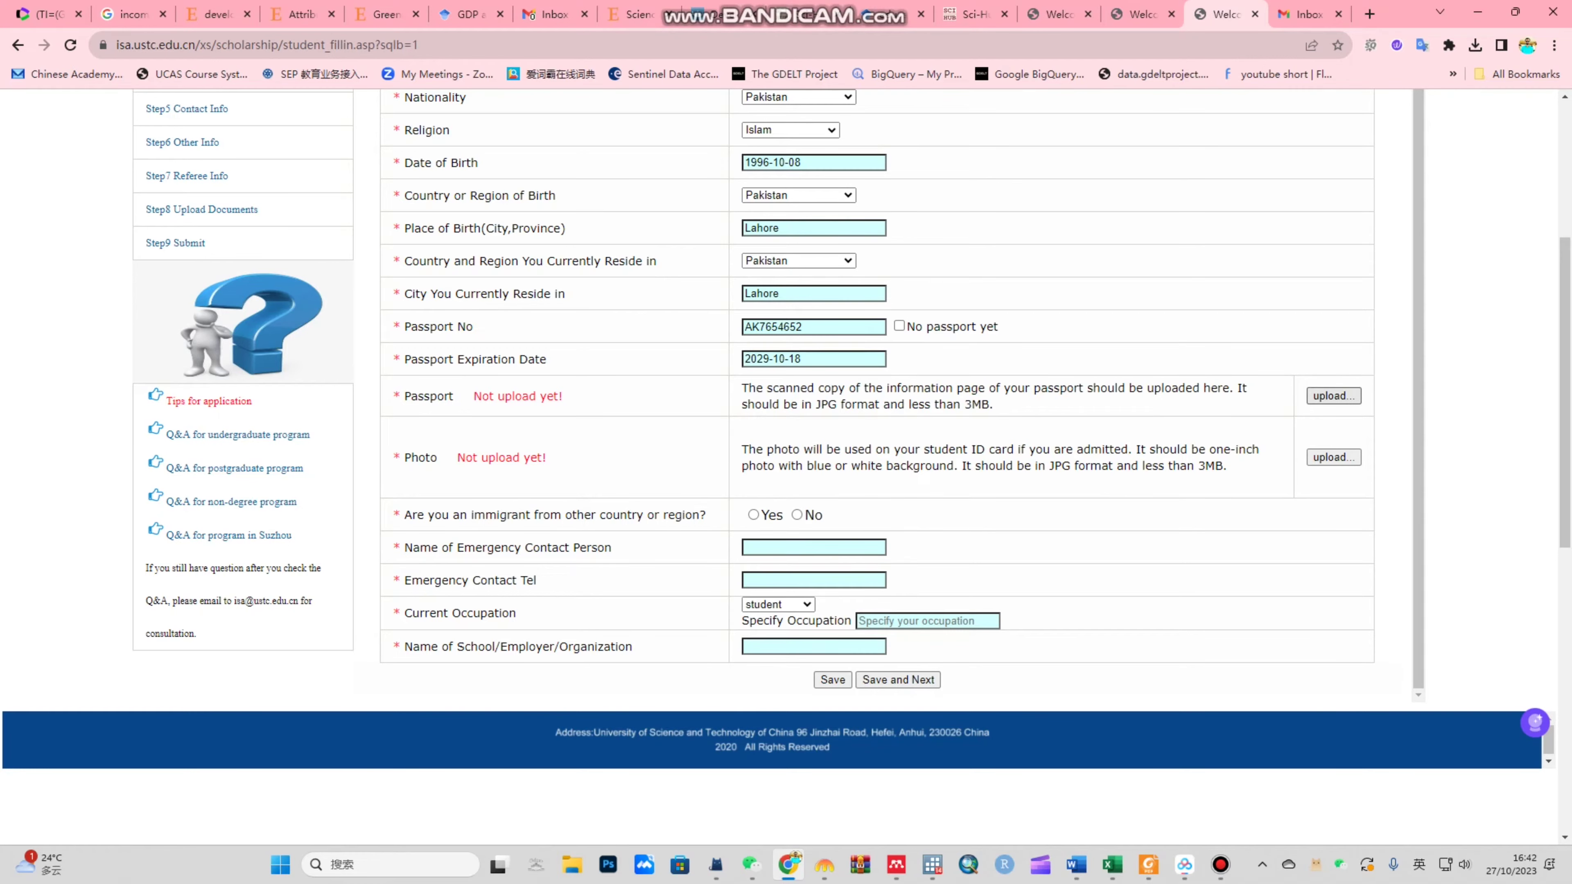
pyautogui.click(1333, 396)
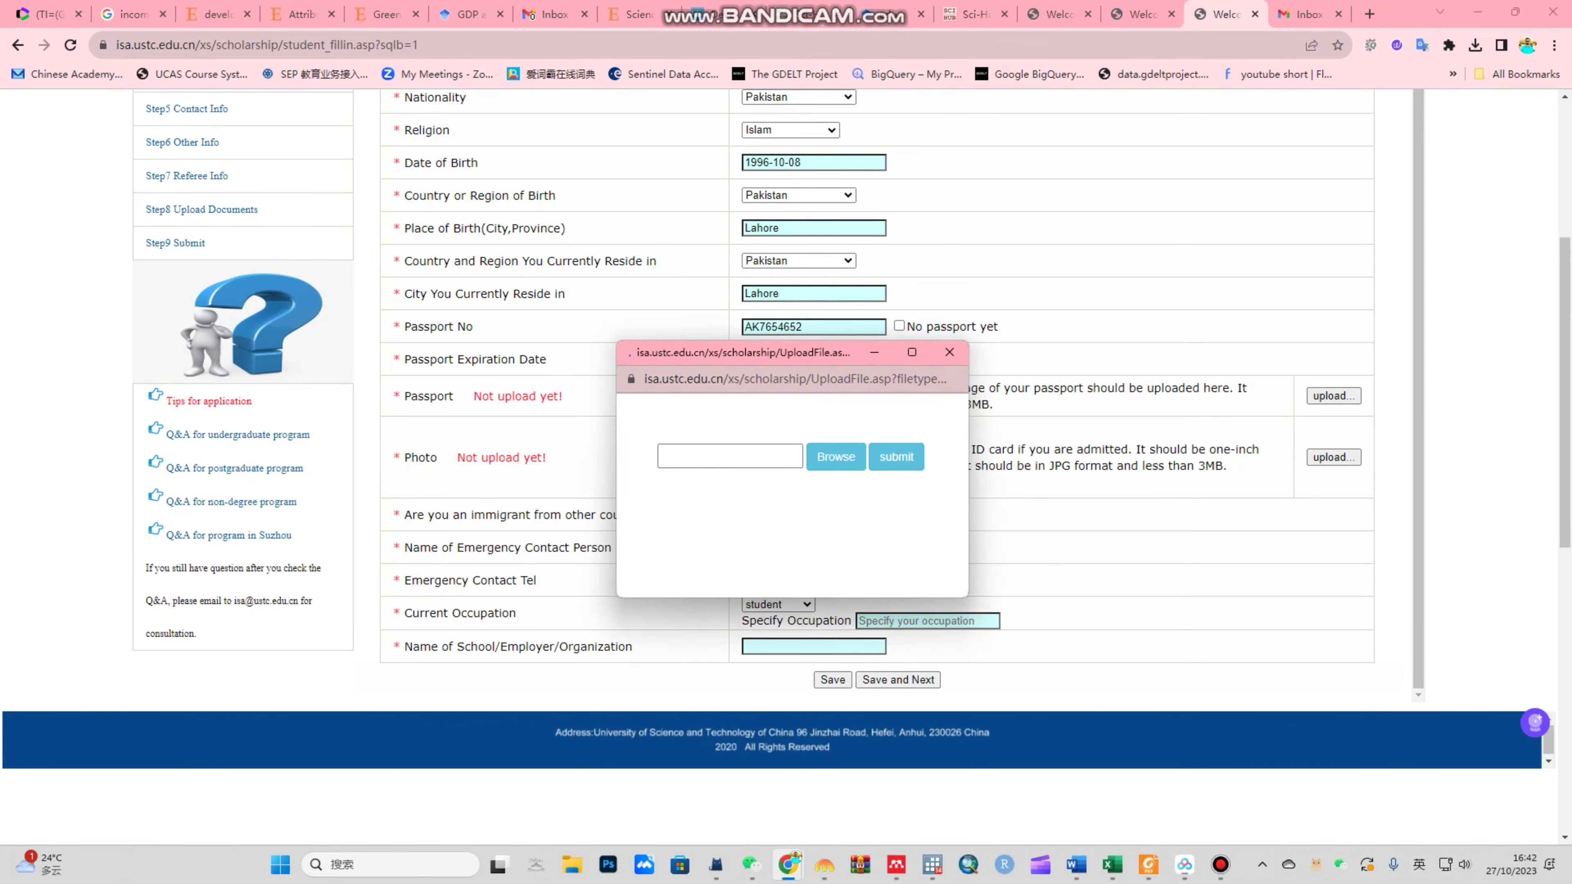
# Step: Upload the JPG passport scan from the documents folder and acknowledge the success message
pyautogui.click(836, 456)
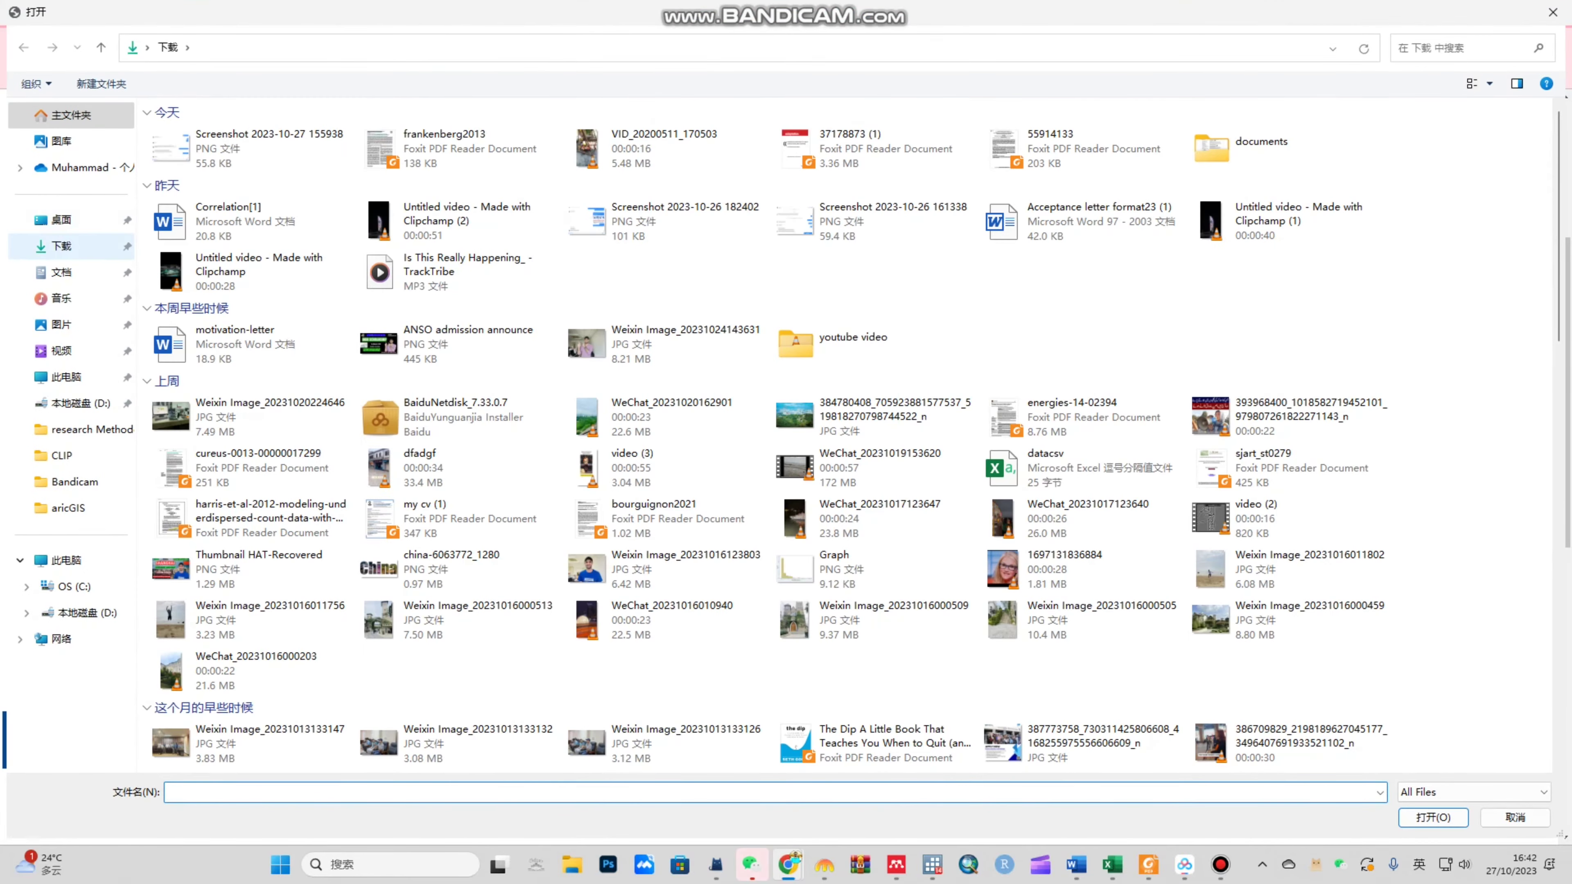
pyautogui.doubleClick(1211, 149)
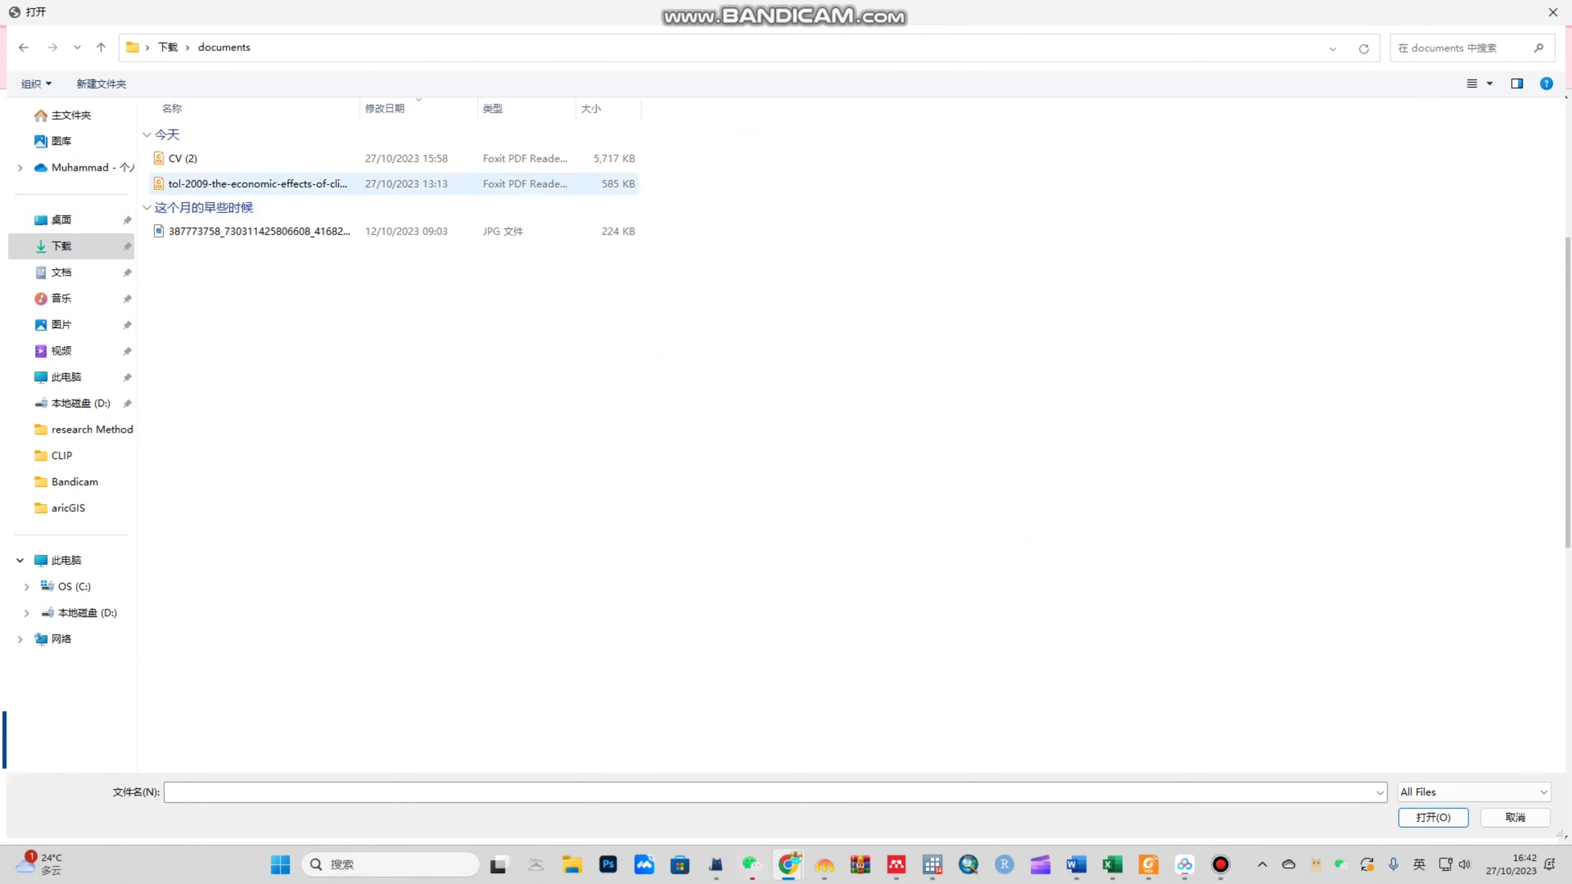
pyautogui.click(1472, 83)
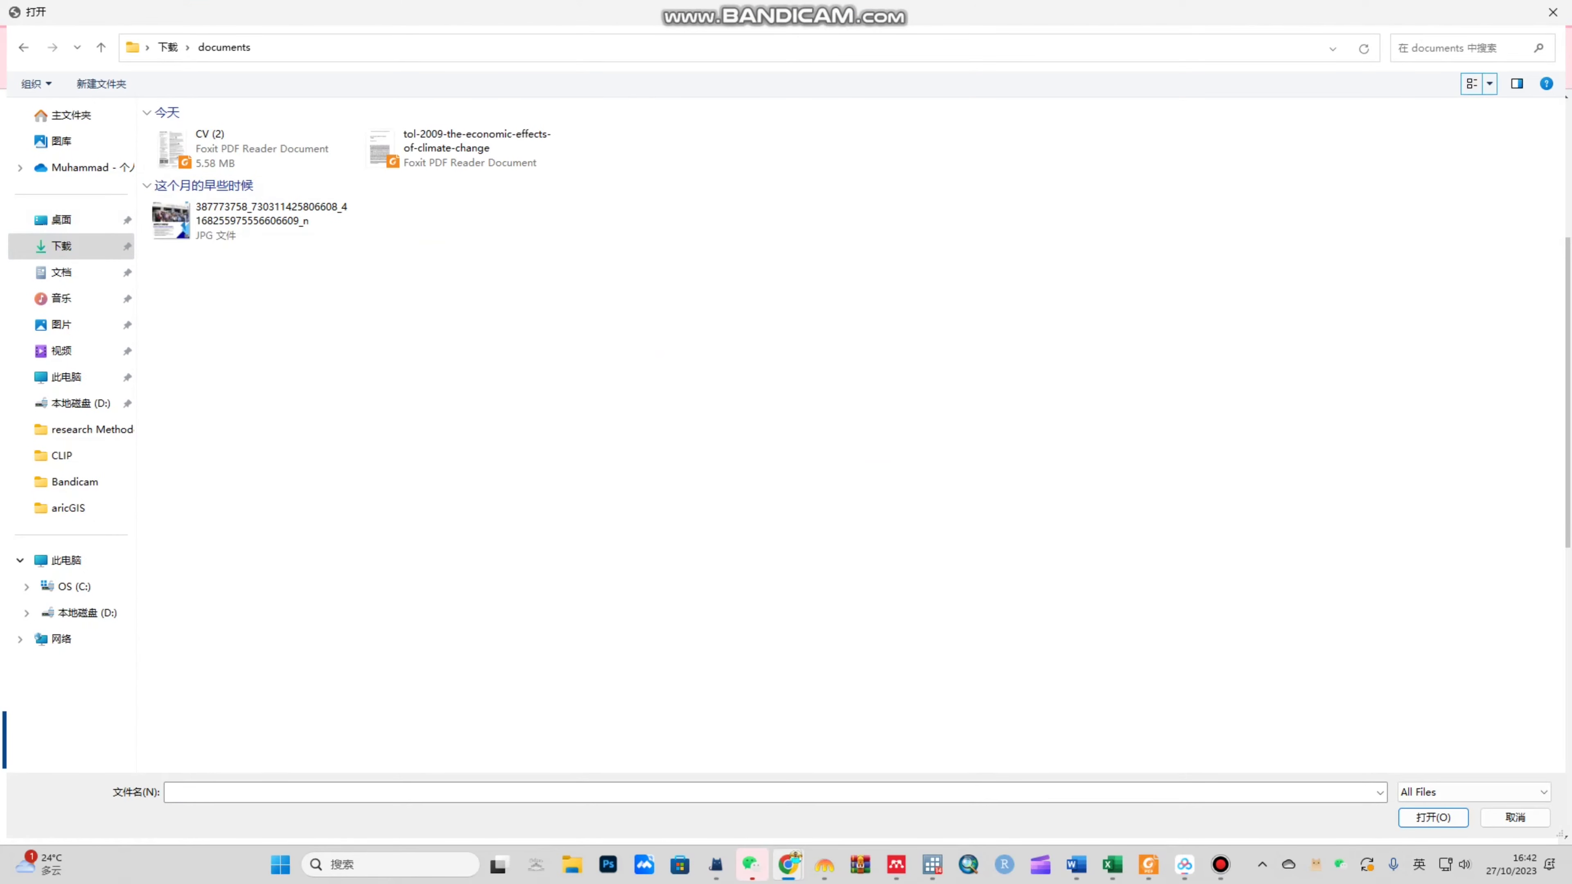
pyautogui.doubleClick(250, 221)
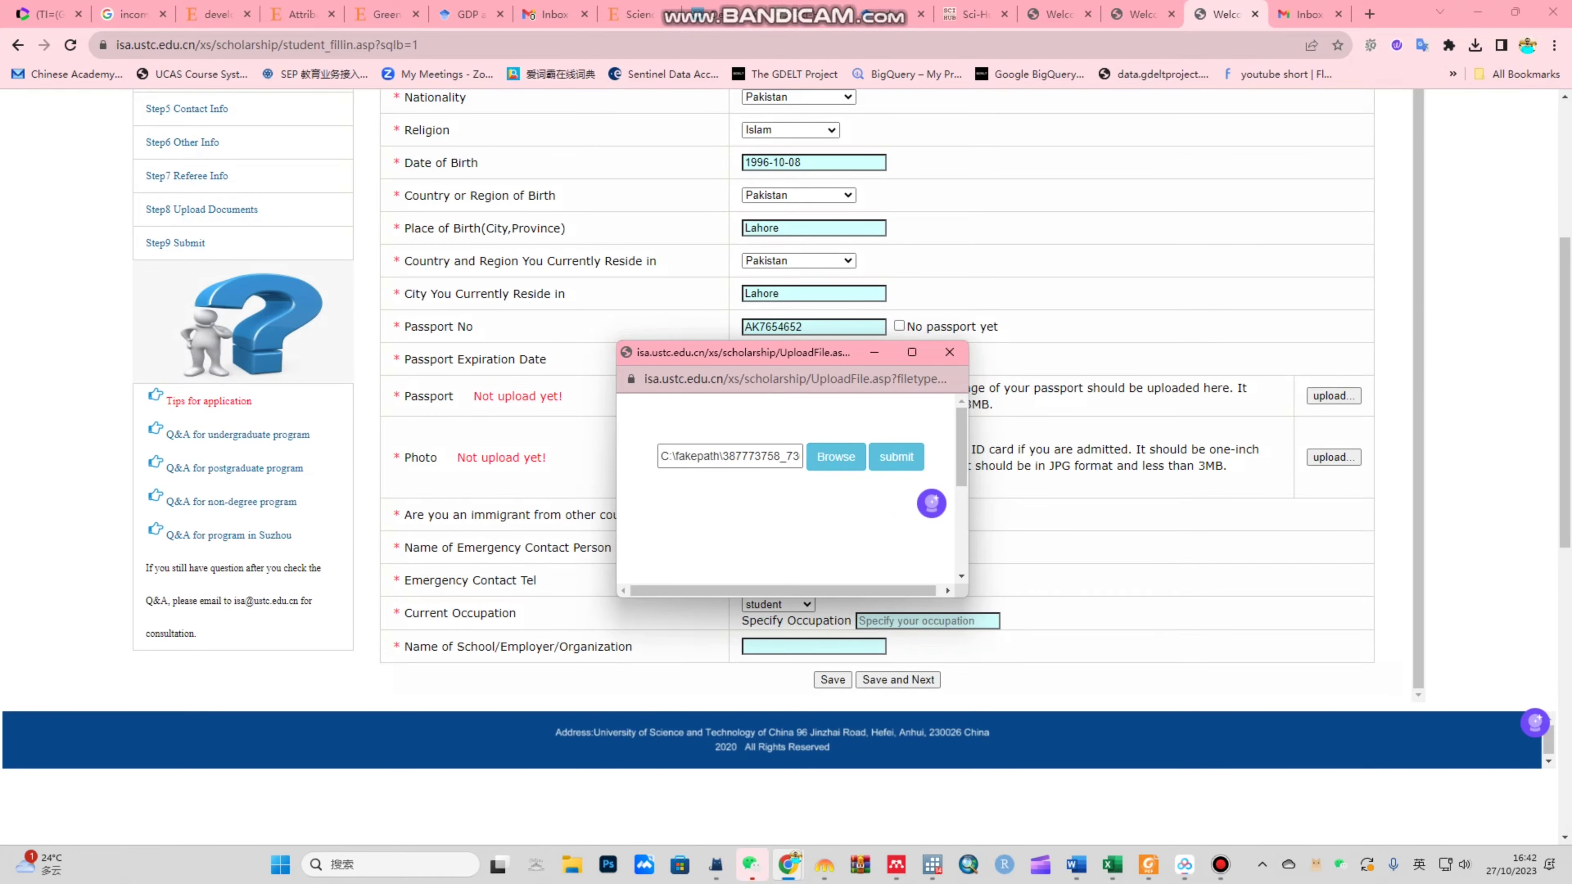
pyautogui.click(896, 457)
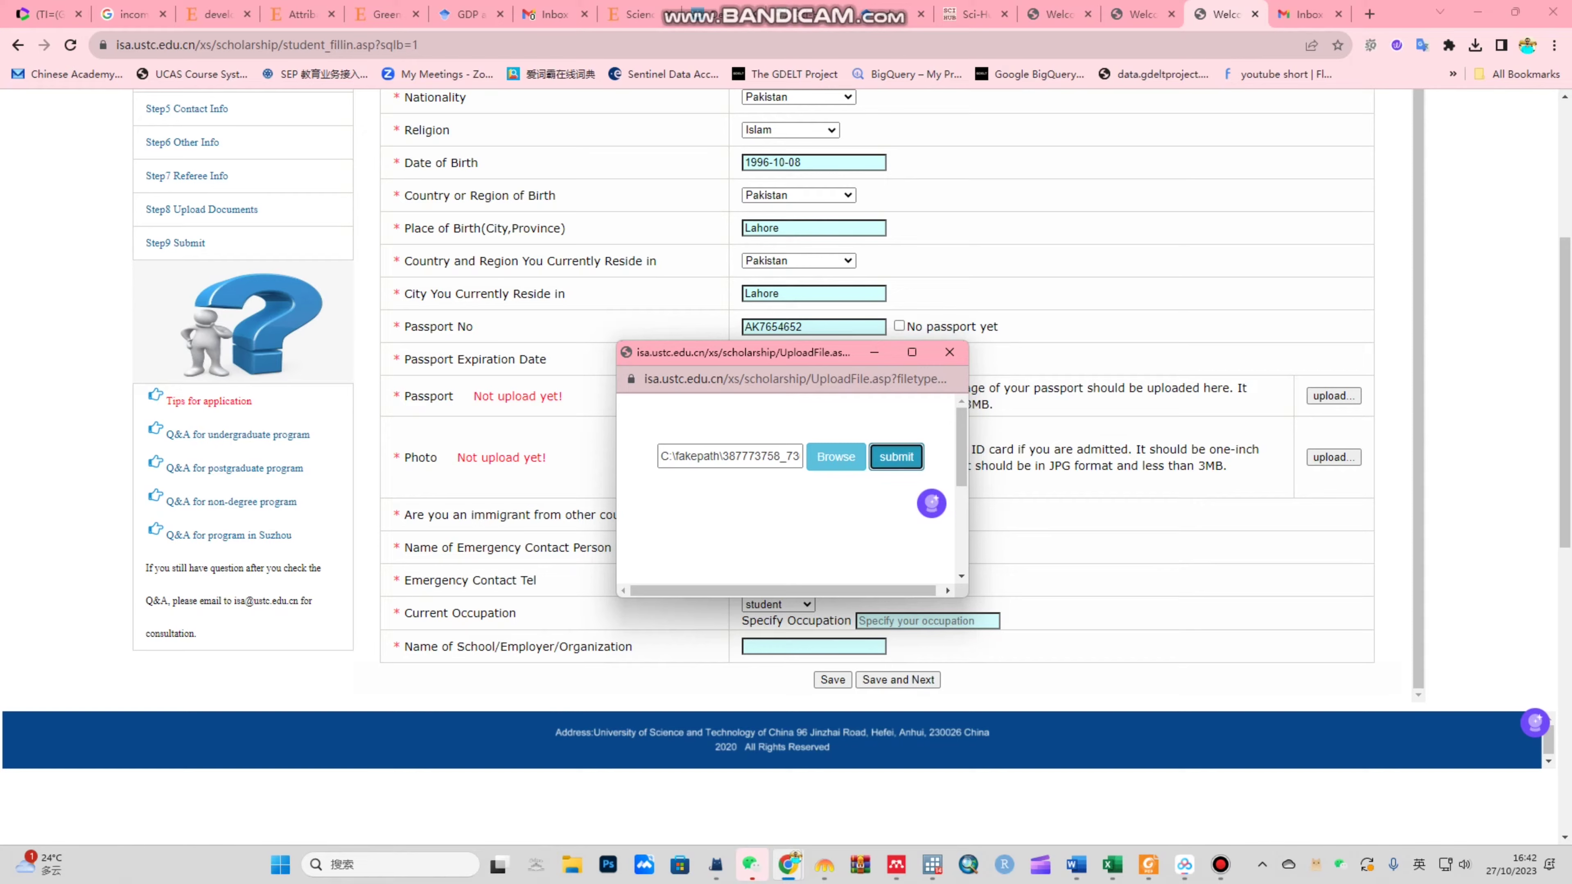
pyautogui.click(947, 470)
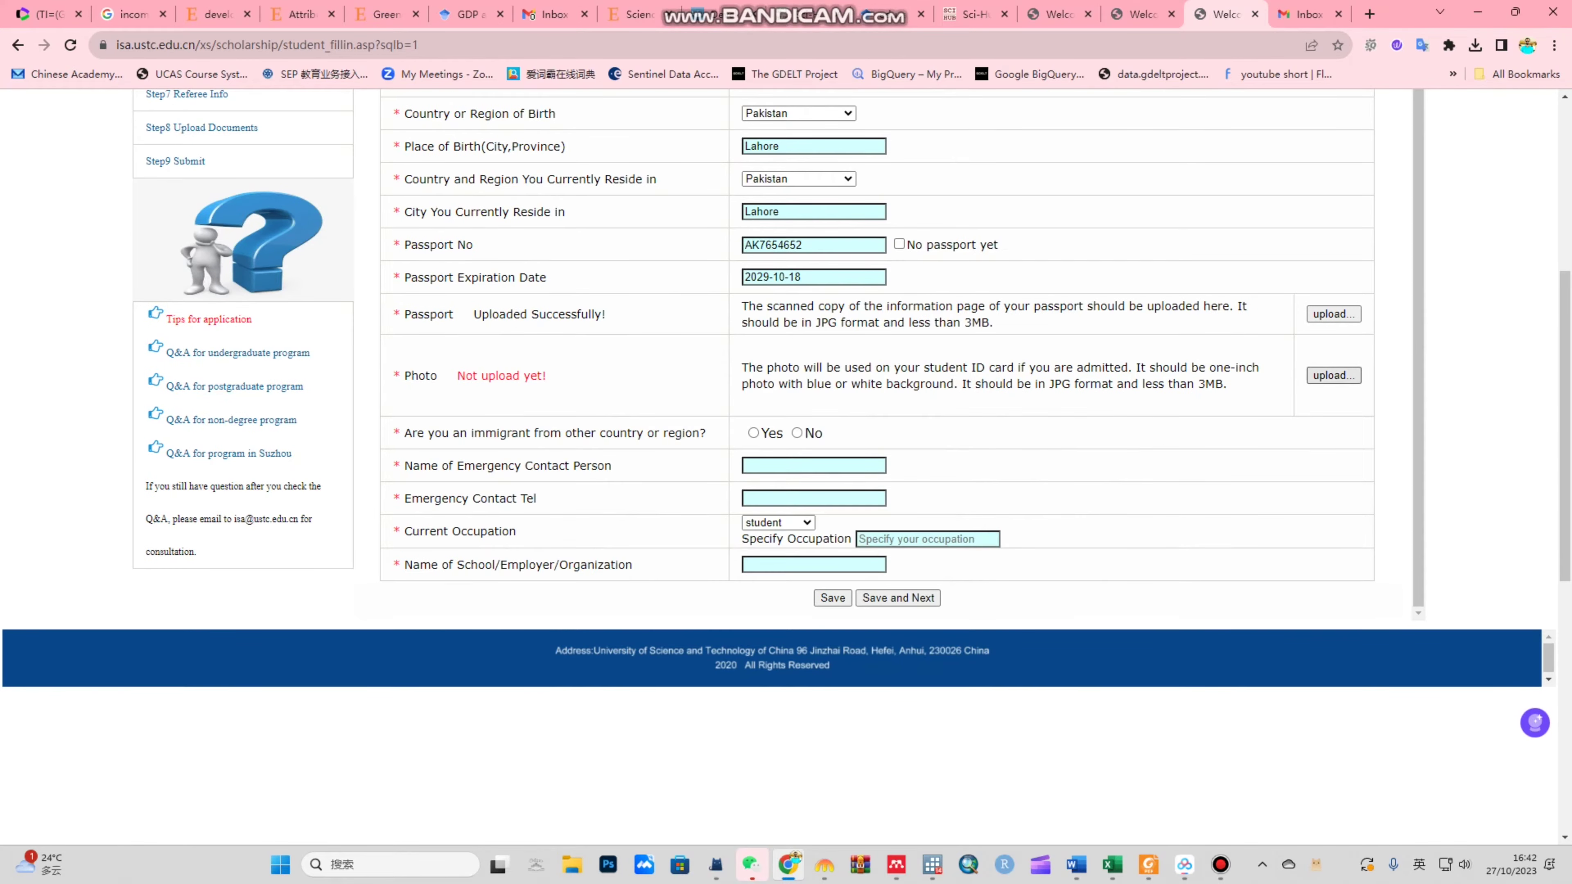
# Step: Attempt the photo upload with a Weixin Image file and acknowledge the result message
pyautogui.click(1333, 457)
pyautogui.click(833, 457)
pyautogui.scroll(-8, 1291, 346)
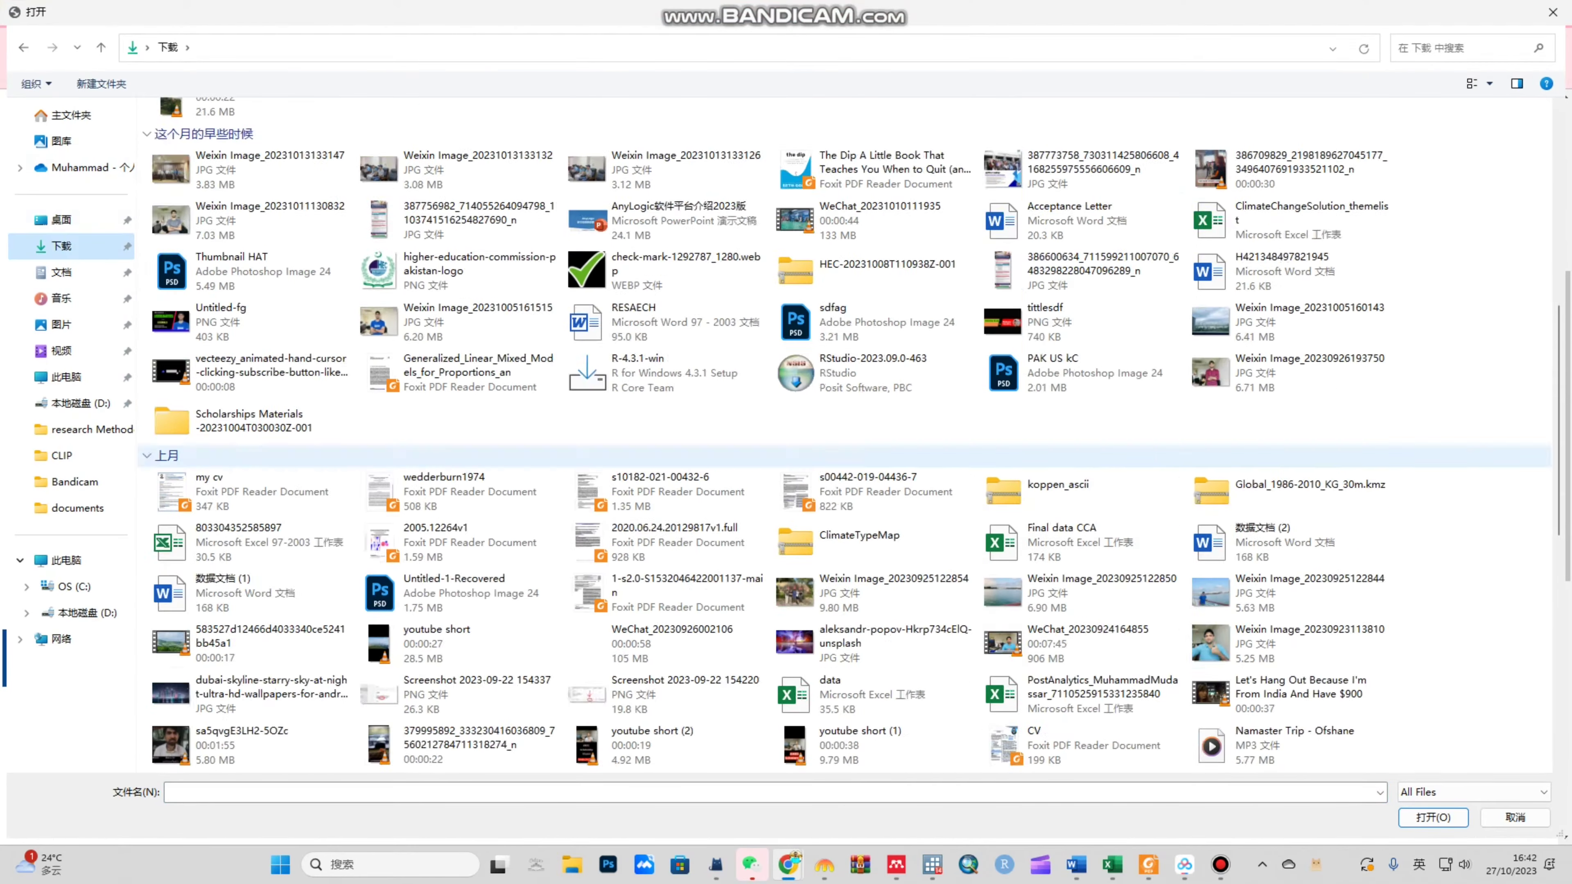
pyautogui.scroll(2, 1291, 345)
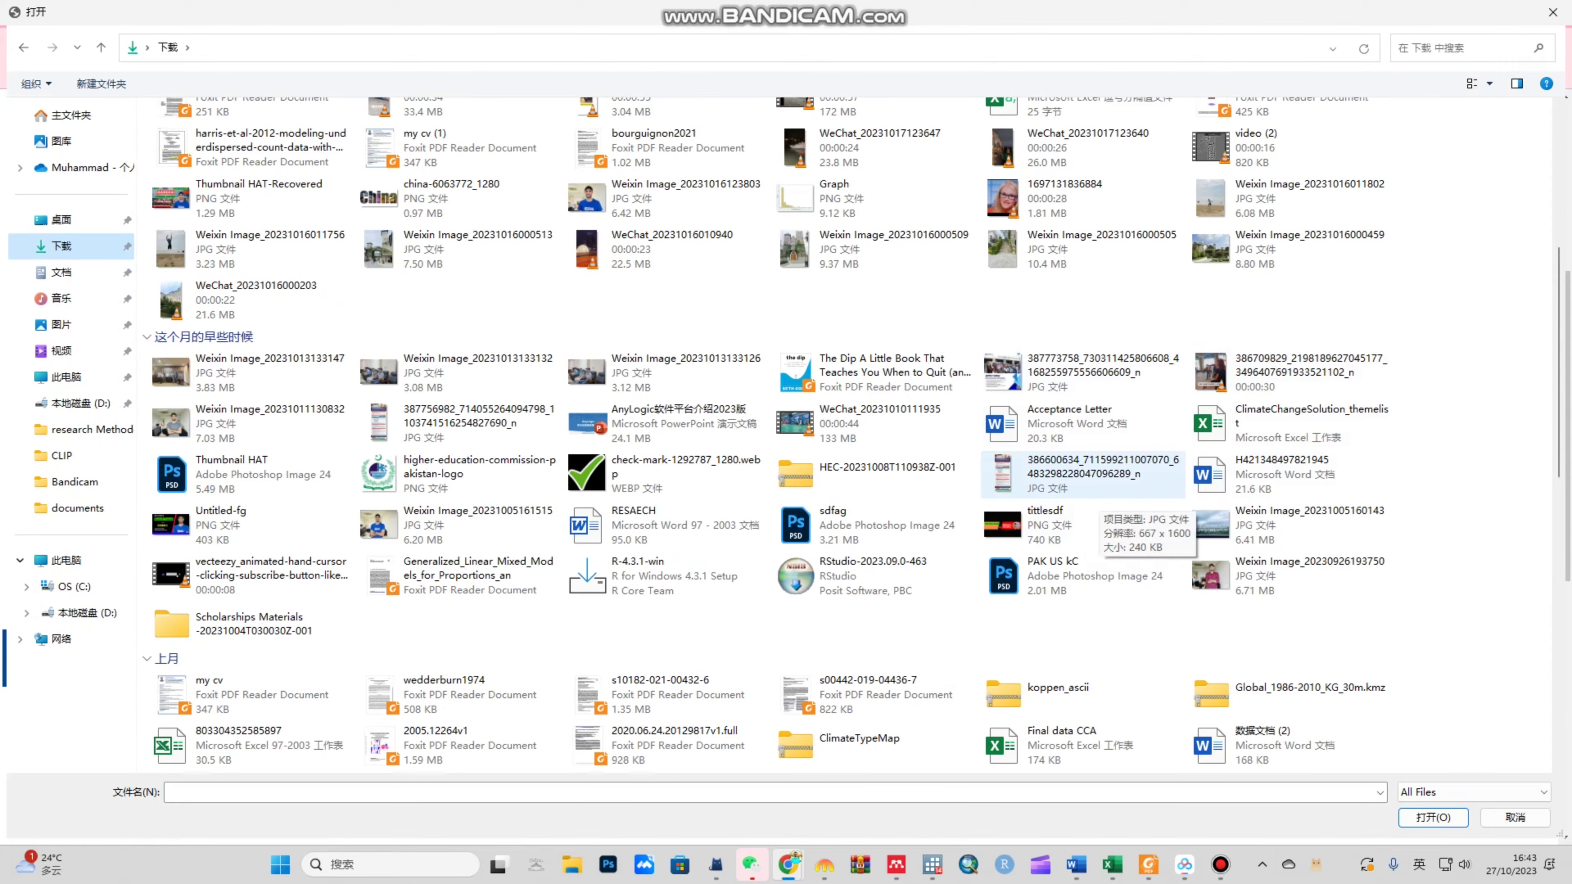
pyautogui.scroll(-5, 1262, 578)
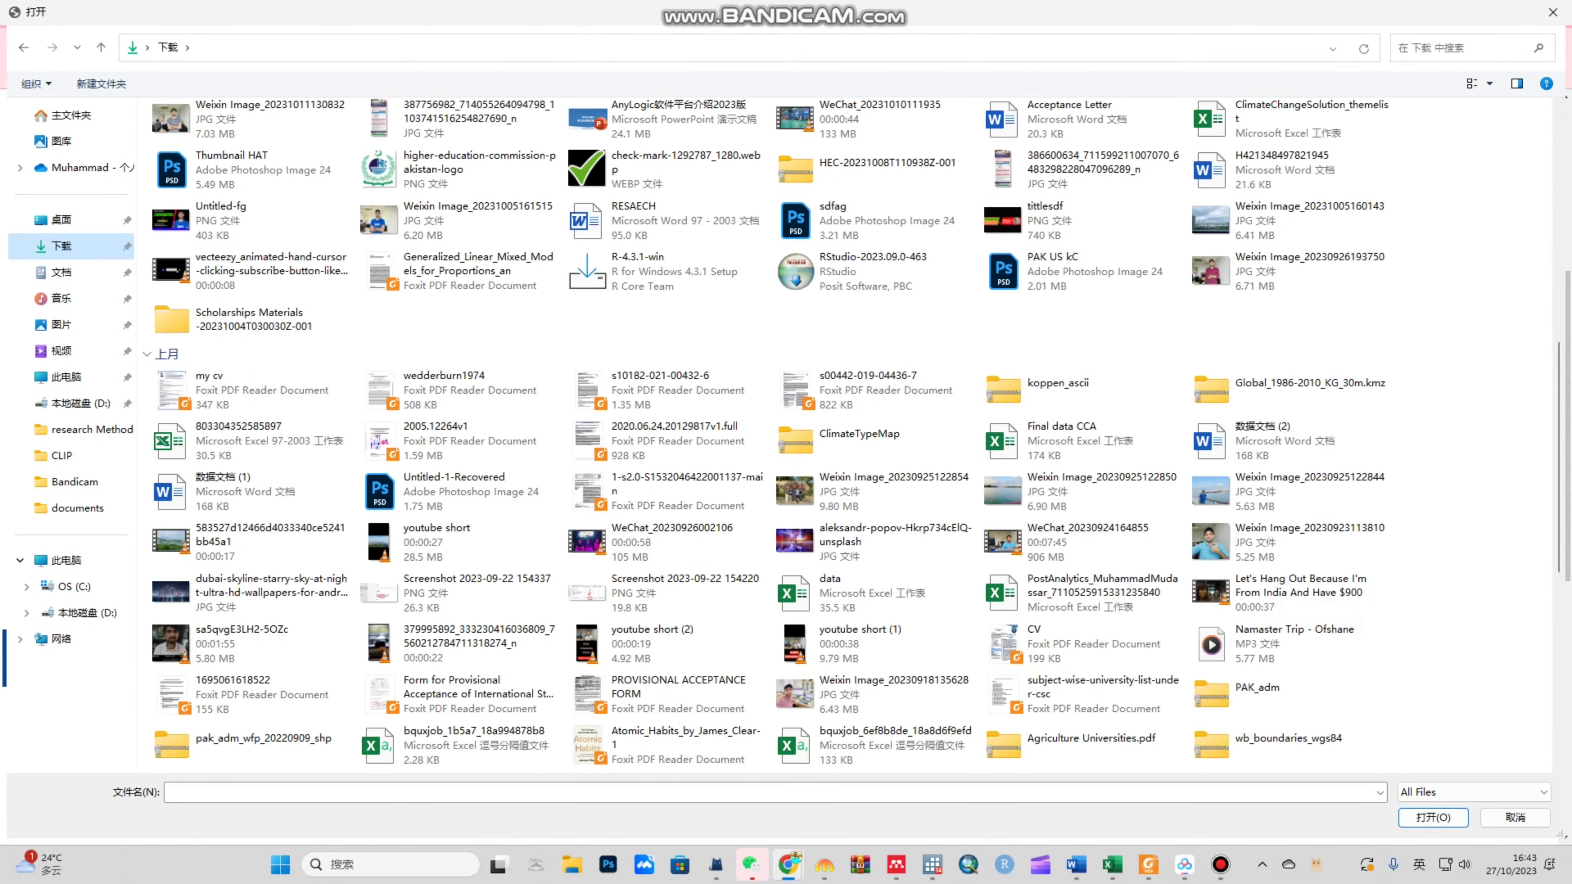
pyautogui.scroll(-7, 1263, 579)
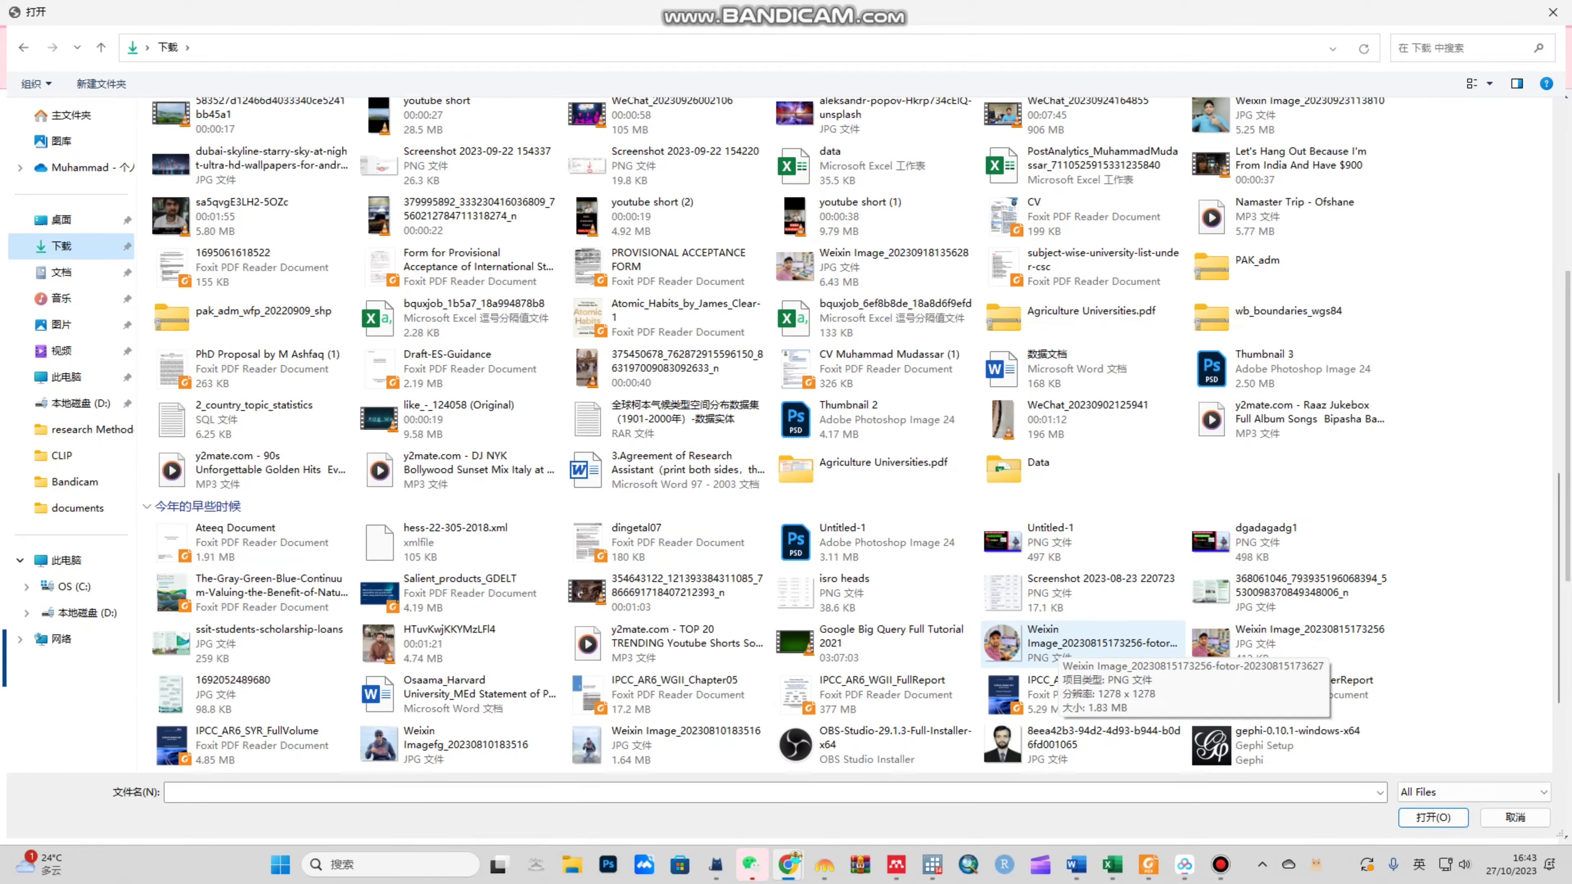
pyautogui.click(1275, 644)
pyautogui.doubleClick(1275, 644)
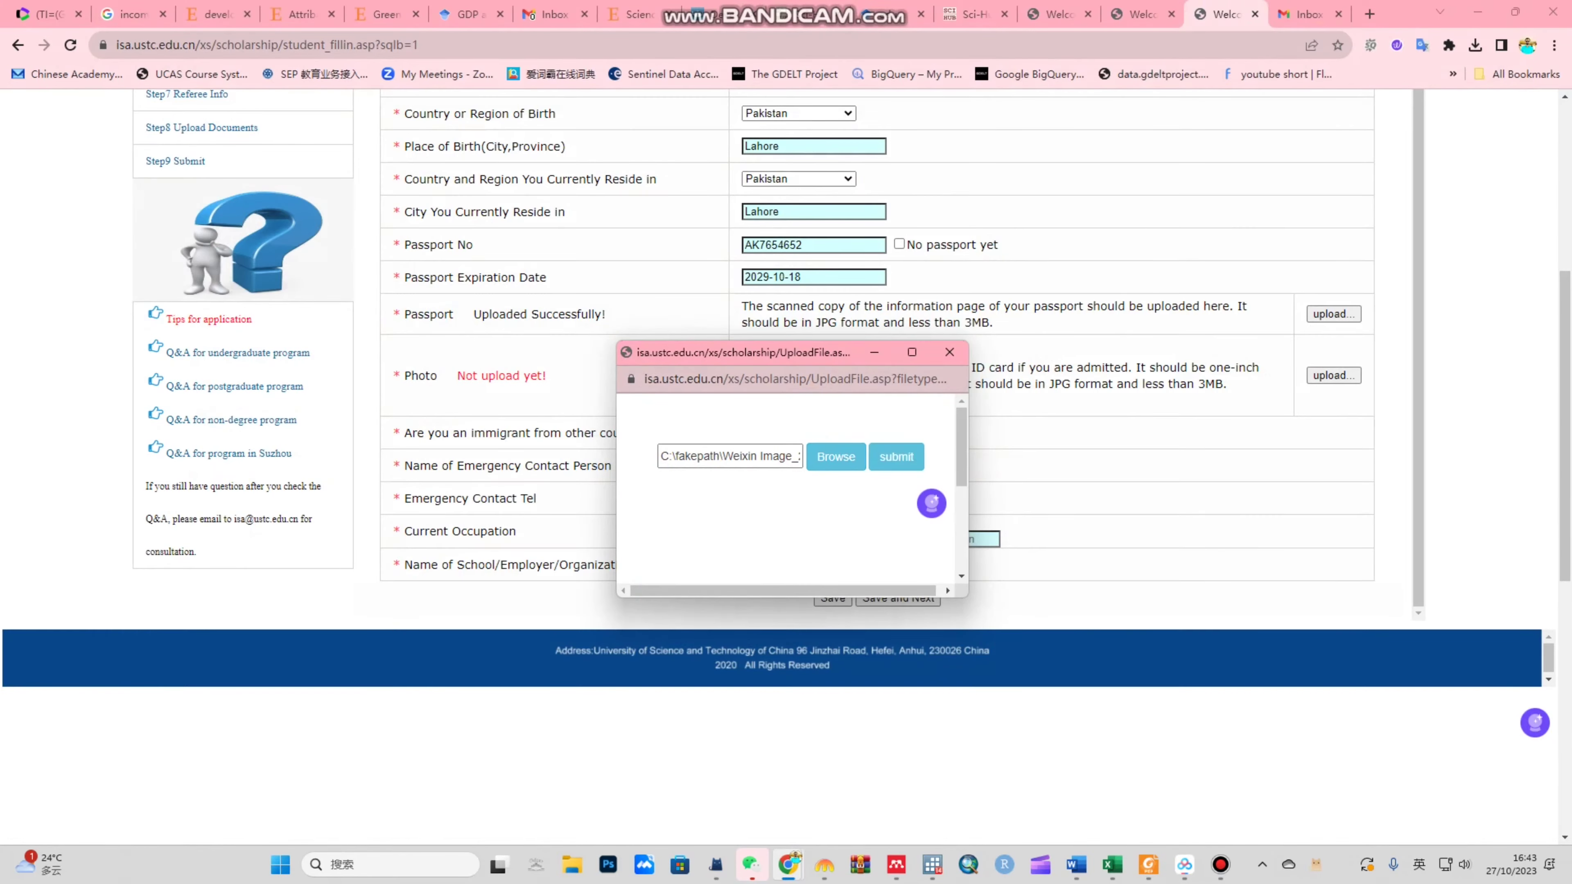
pyautogui.click(895, 456)
pyautogui.click(945, 467)
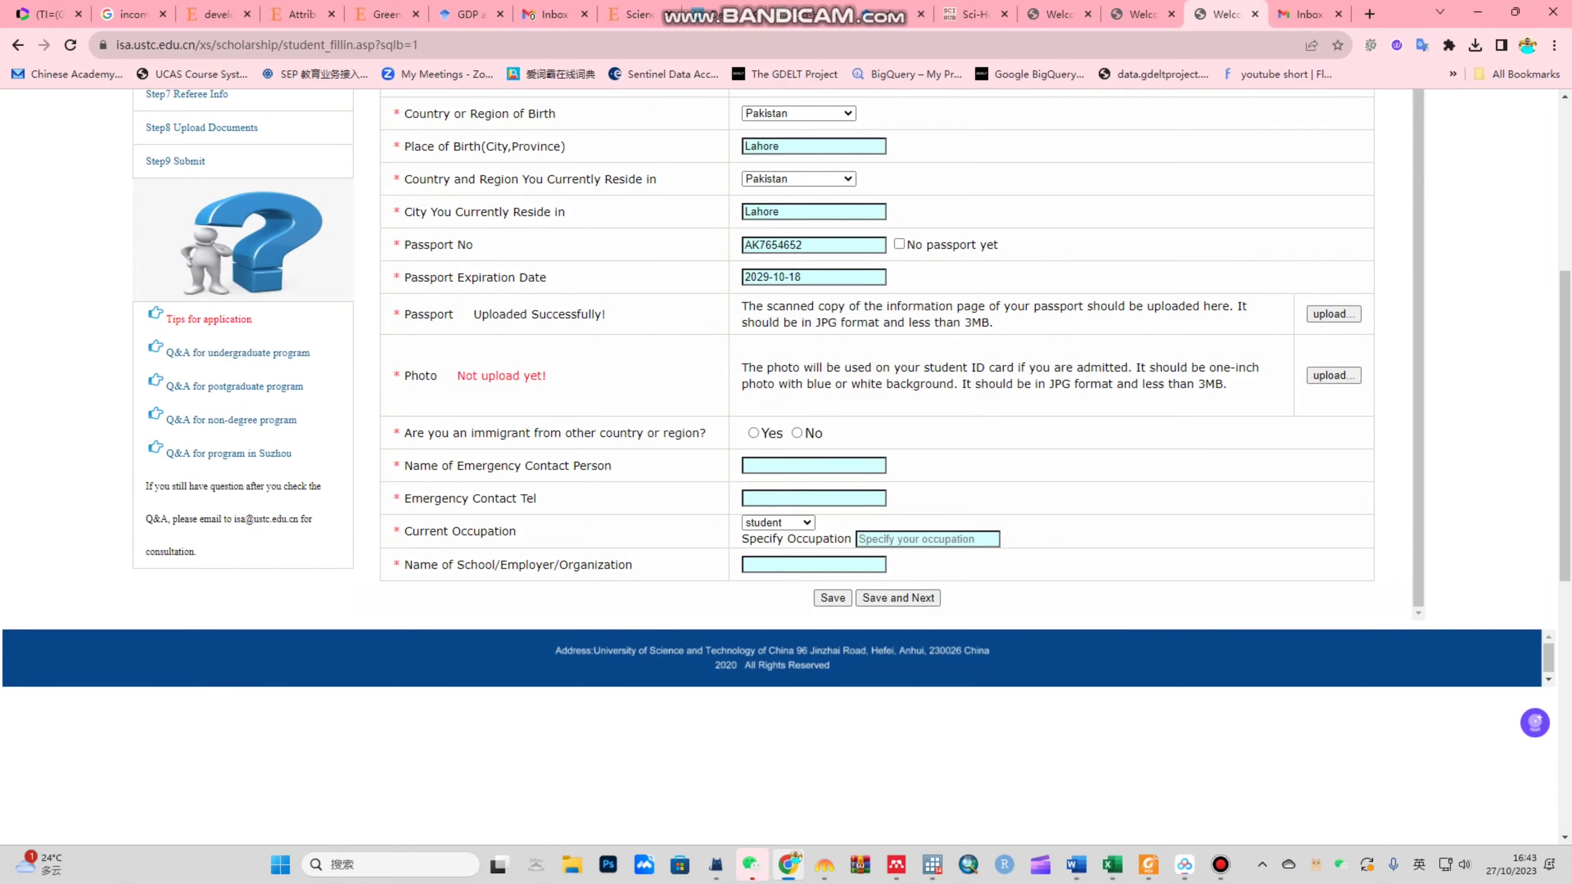
# Step: Answer No to the immigrant question and enter the emergency contact's name and phone number
pyautogui.click(797, 433)
pyautogui.click(813, 466)
pyautogui.write('Muhammad')
pyautogui.click(814, 499)
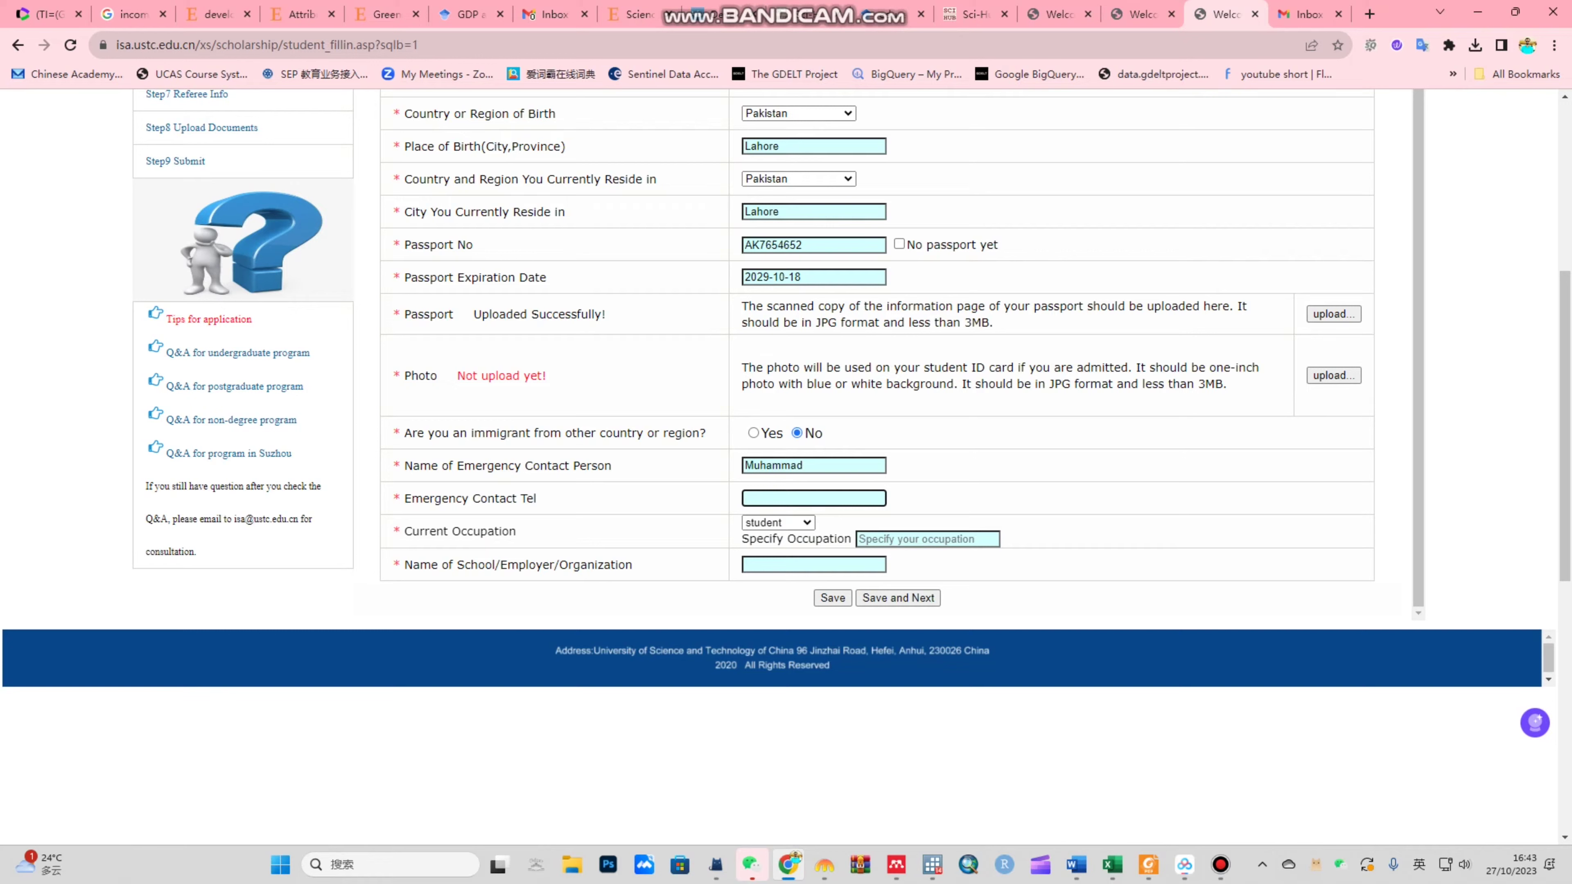
pyautogui.press('Tab')
# Step: Keep student as current occupation and enter PKR as the school or employer
pyautogui.hotkey('alt', 'Down')
pyautogui.press('Down')
pyautogui.press('Down')
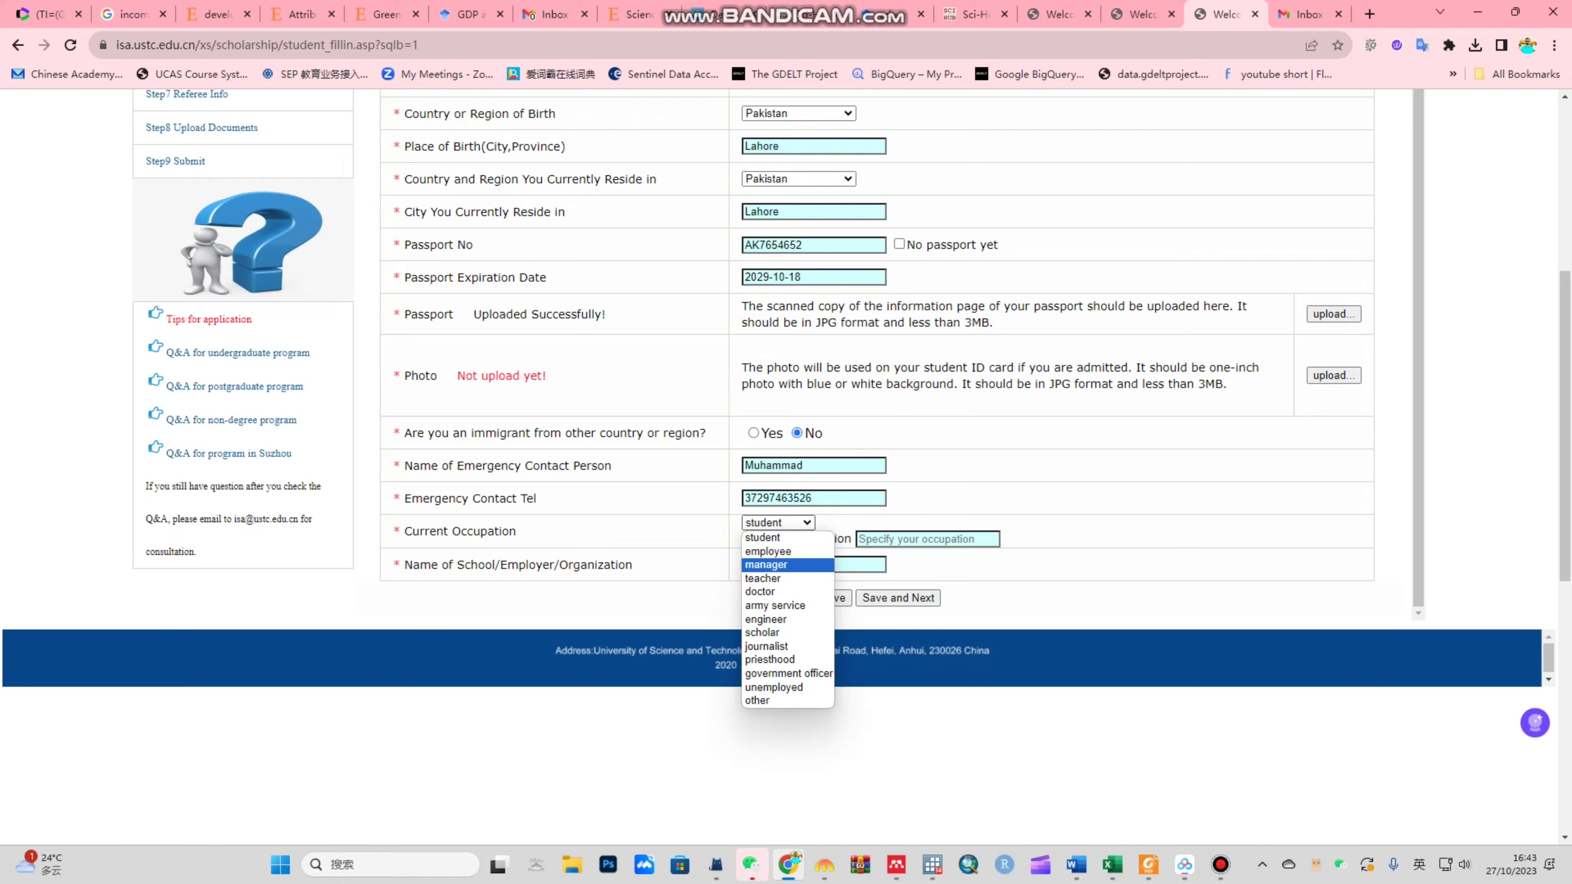
pyautogui.press('Up')
pyautogui.press('Up')
pyautogui.press('Return')
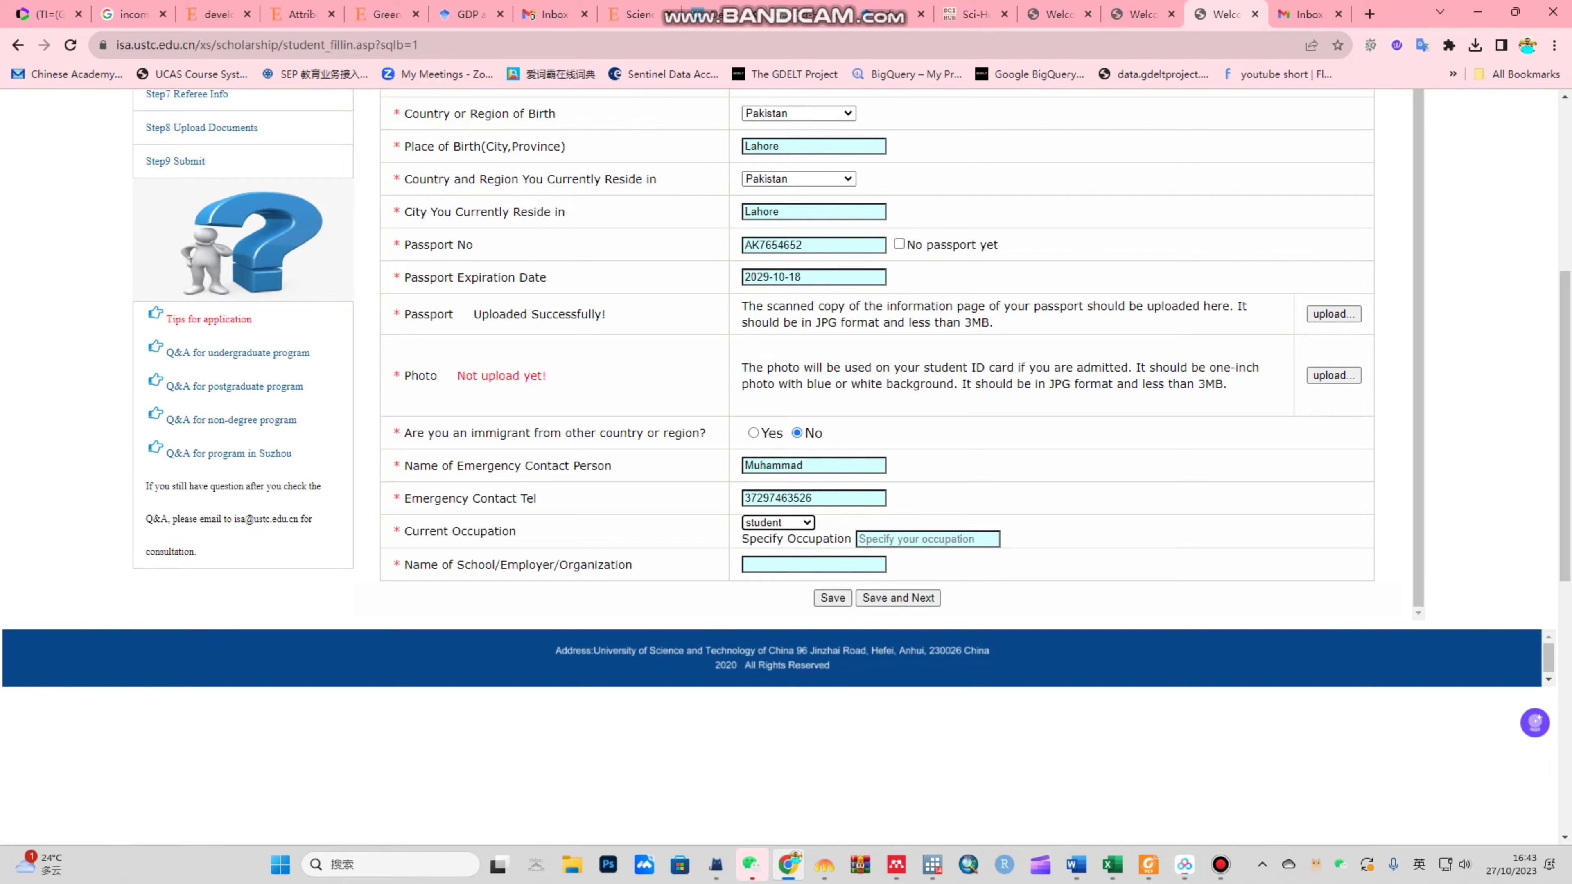
pyautogui.click(861, 539)
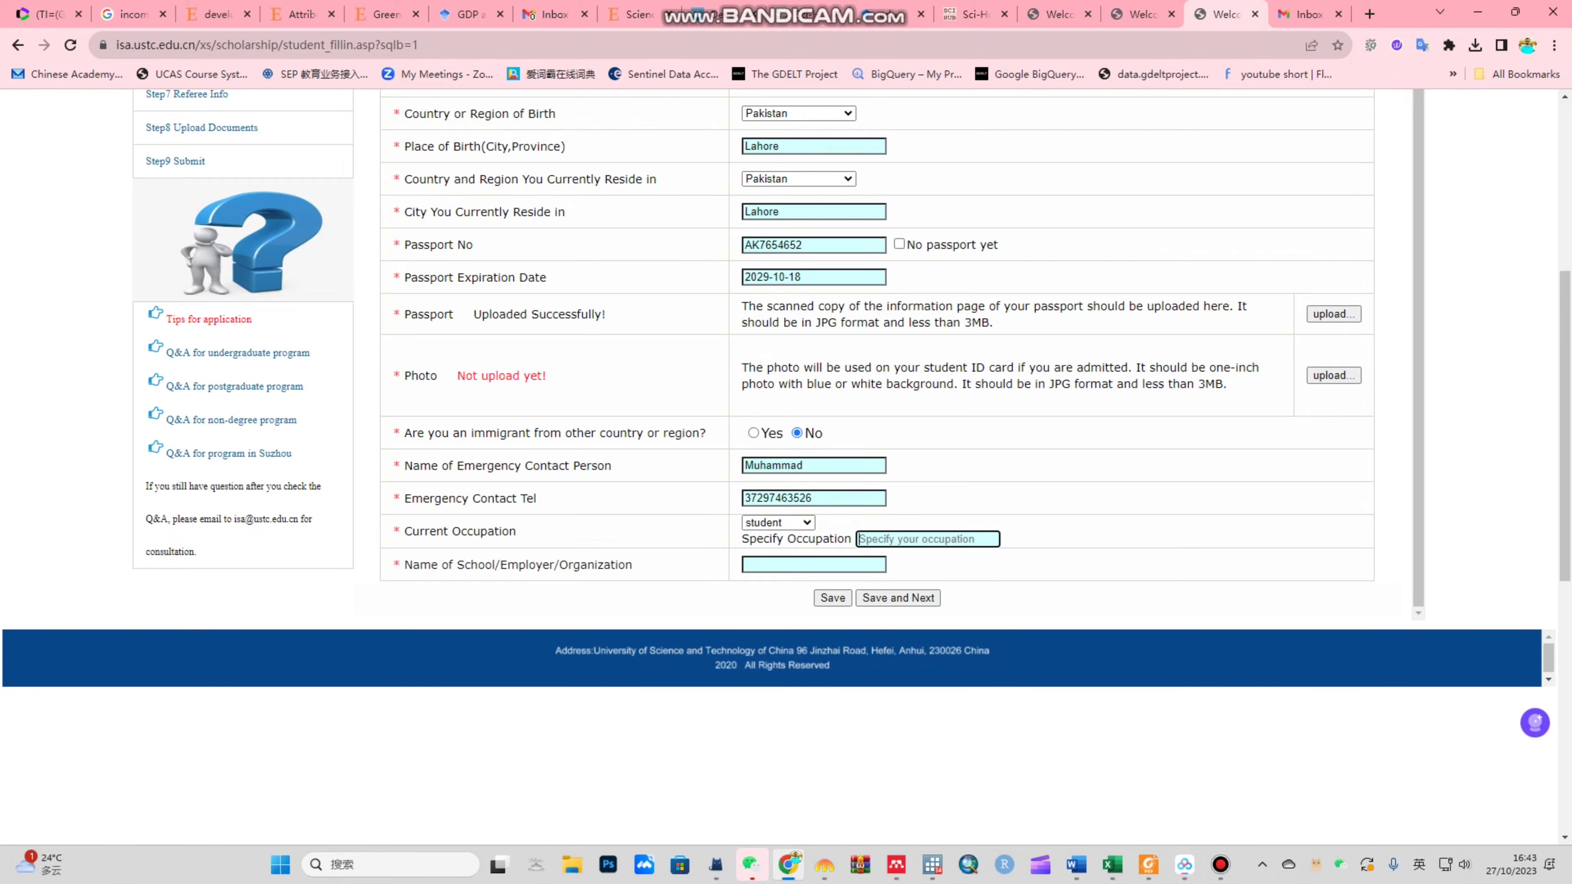
pyautogui.click(813, 564)
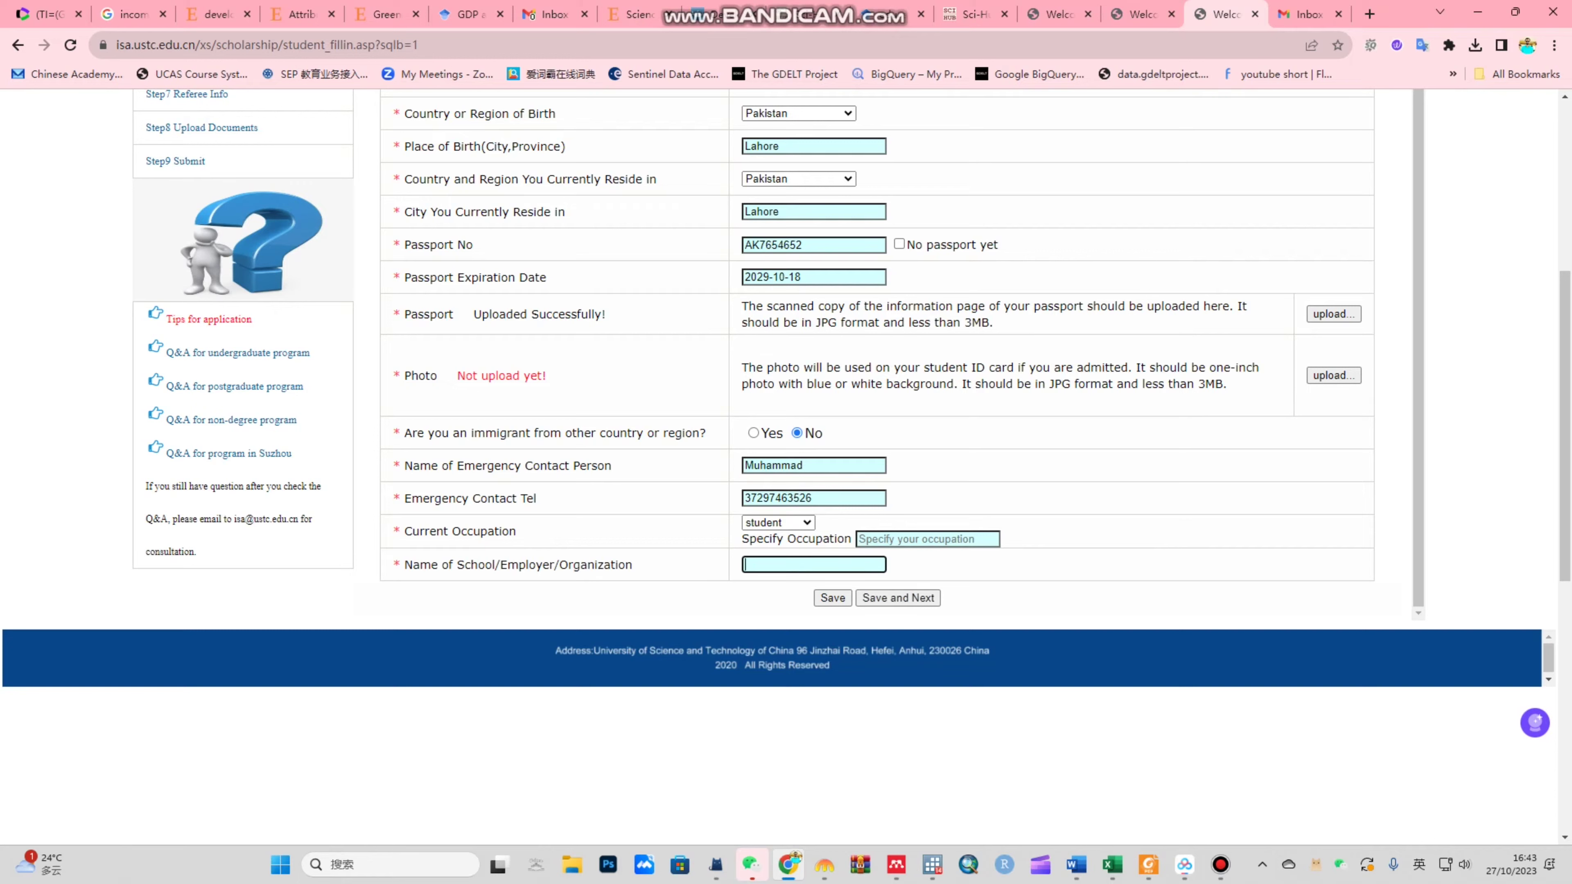
pyautogui.write('PKR')
# Step: Save Basic Info, then choose Biology as major and Structural Biology as research field
pyautogui.press('Return')
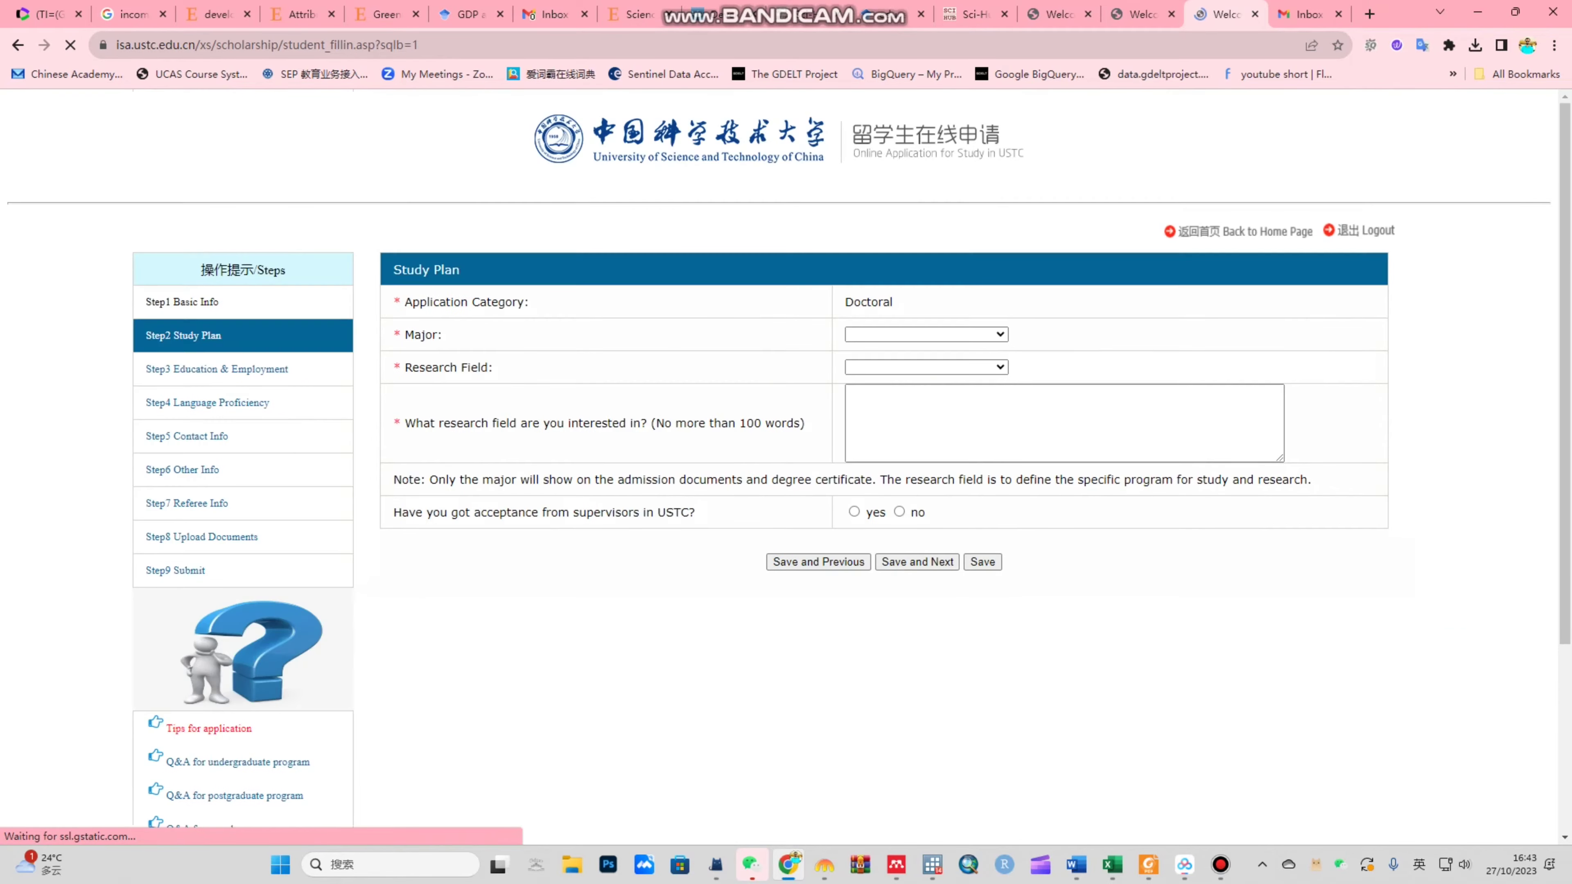
pyautogui.scroll(6, 786, 433)
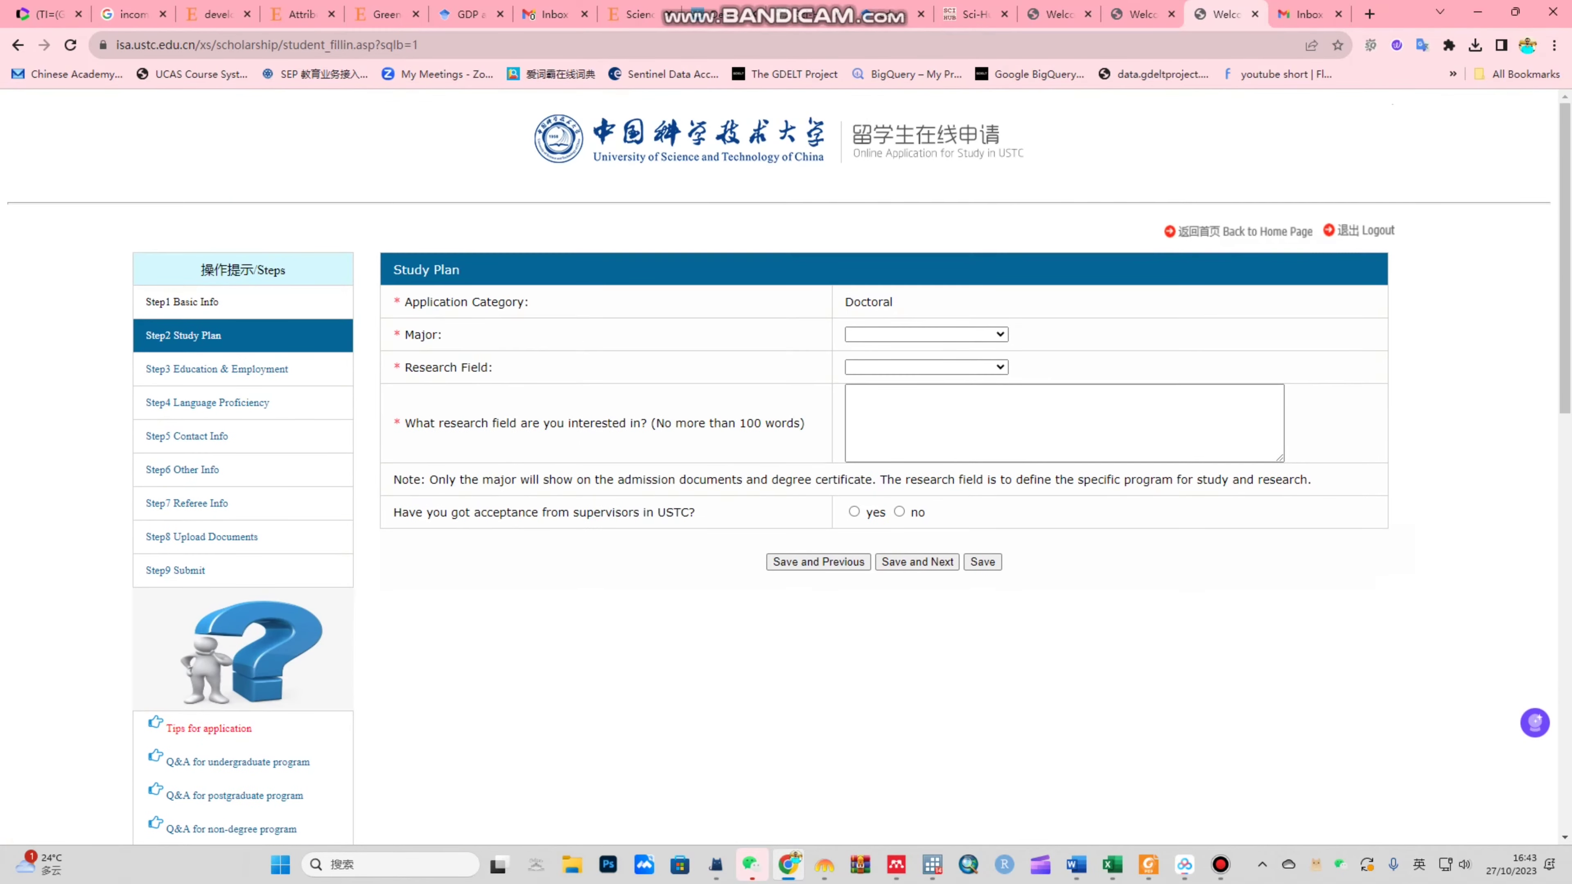
pyautogui.click(926, 334)
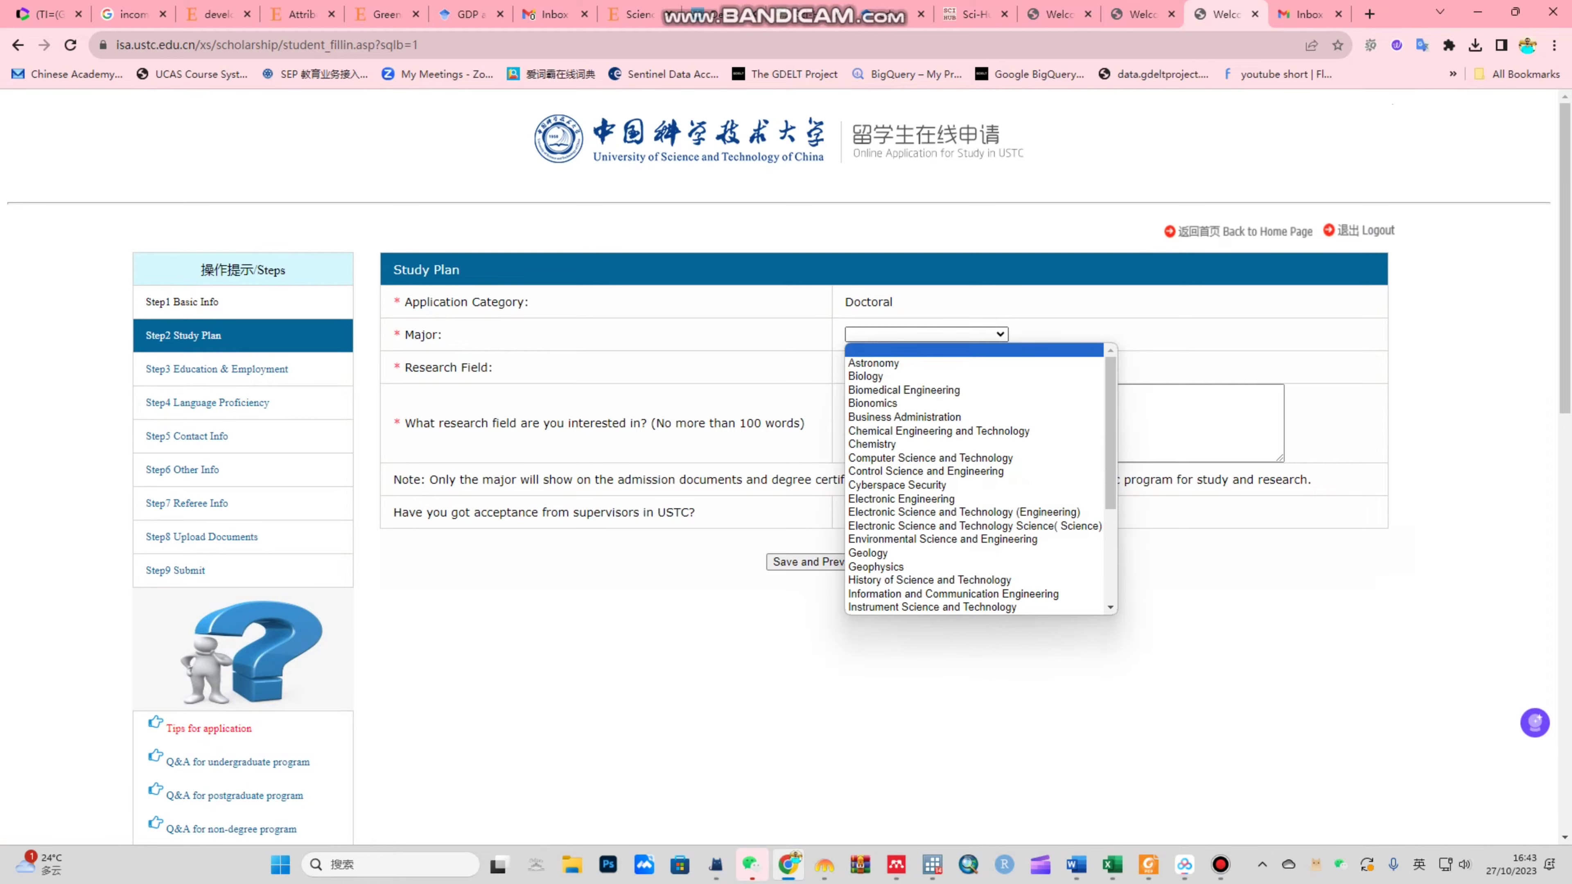
pyautogui.scroll(-3, 978, 477)
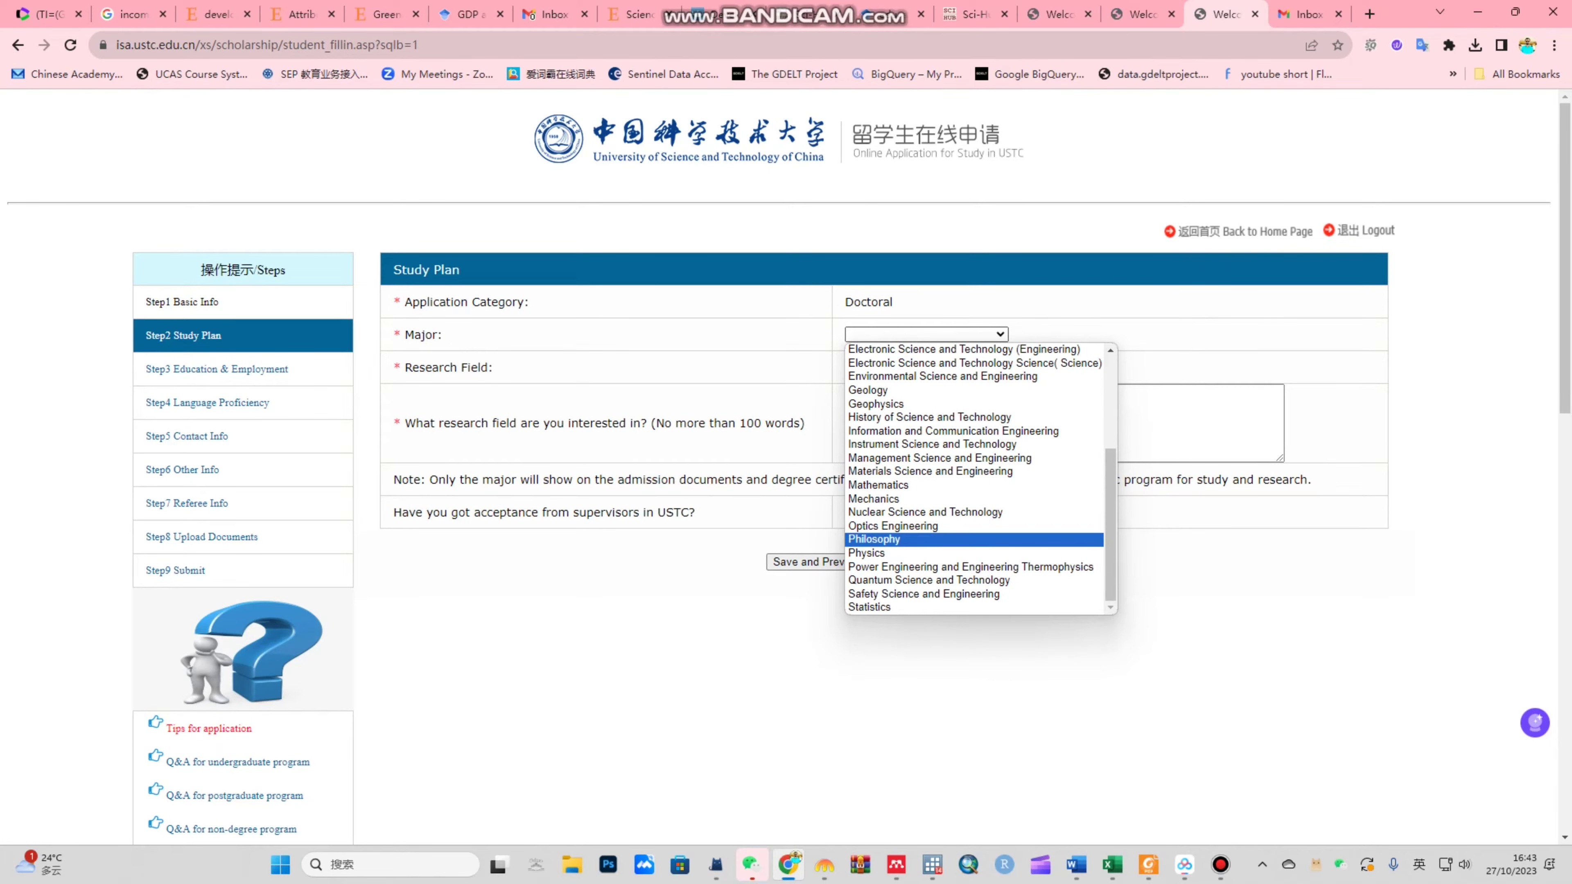
pyautogui.scroll(5, 975, 480)
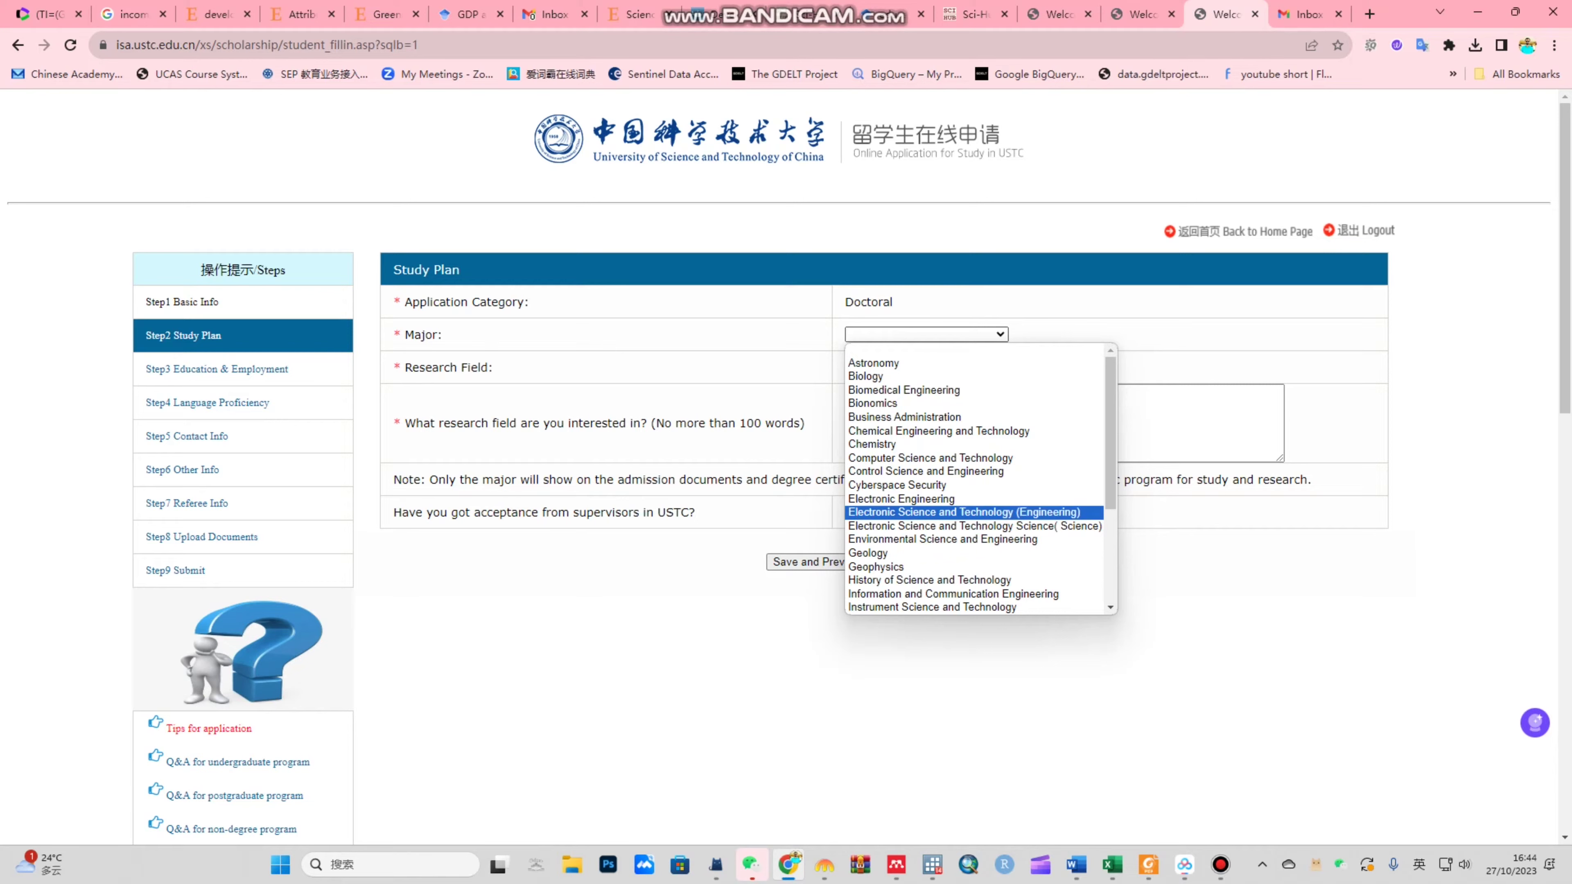
pyautogui.scroll(-4, 974, 479)
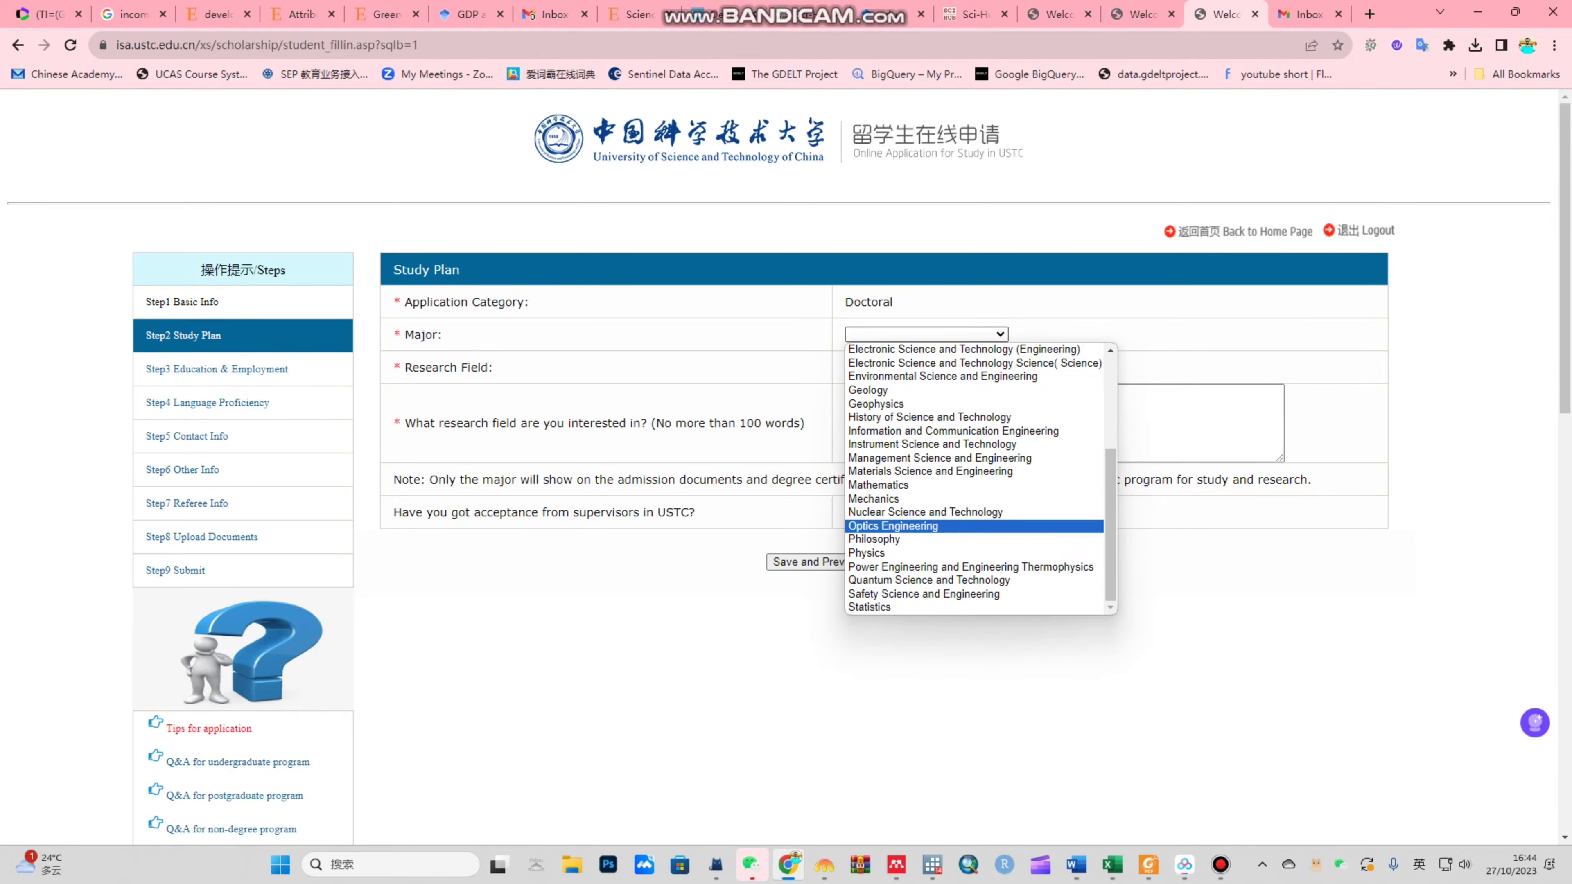
pyautogui.scroll(4, 975, 479)
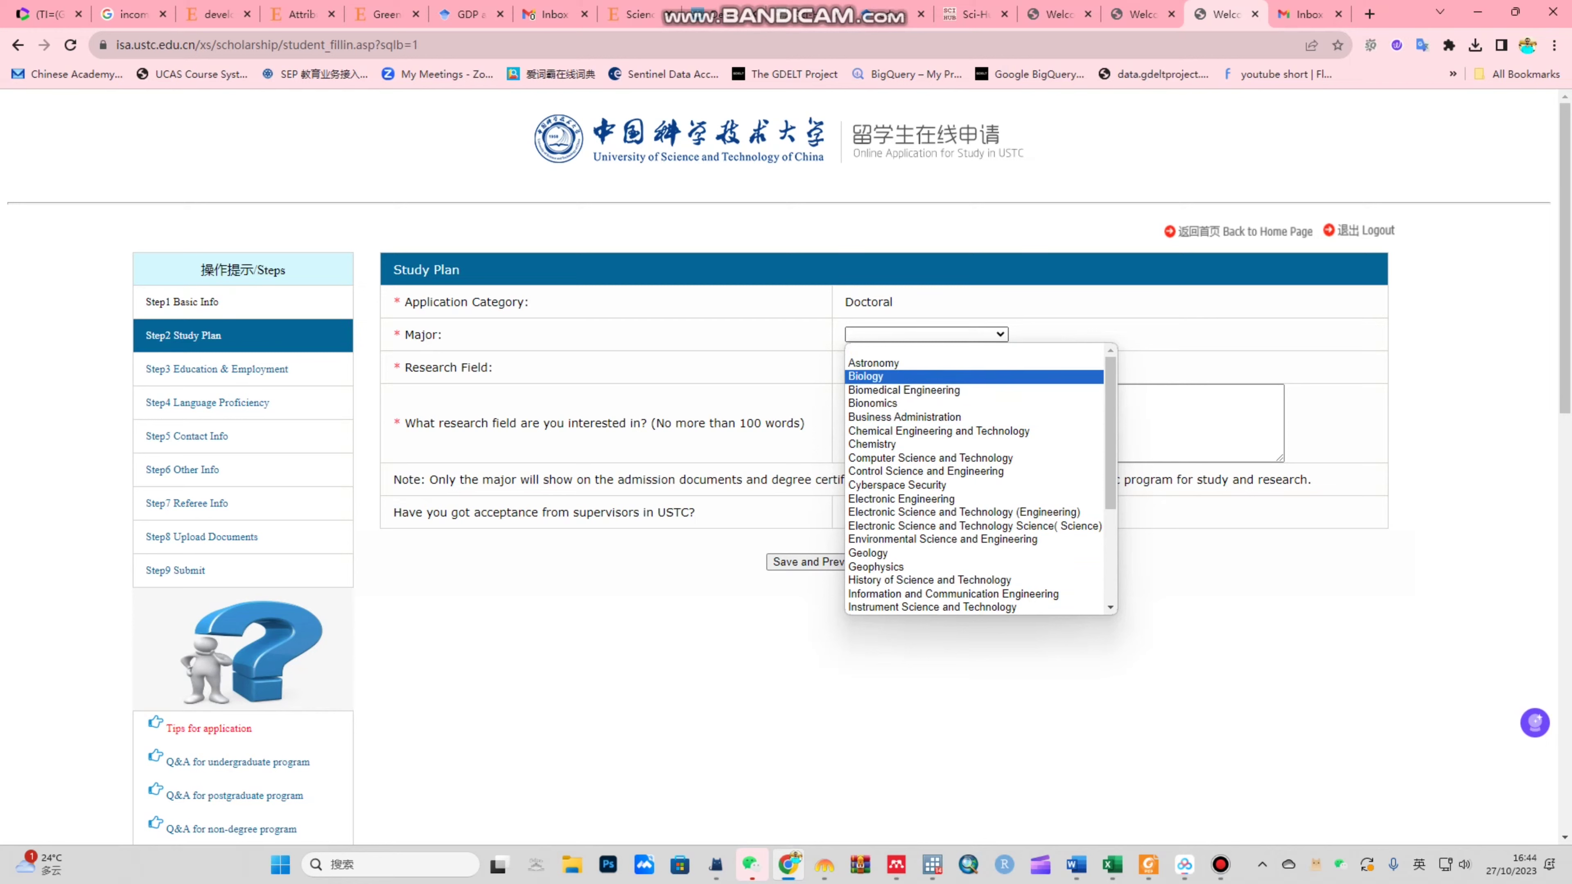
pyautogui.click(879, 376)
pyautogui.click(926, 367)
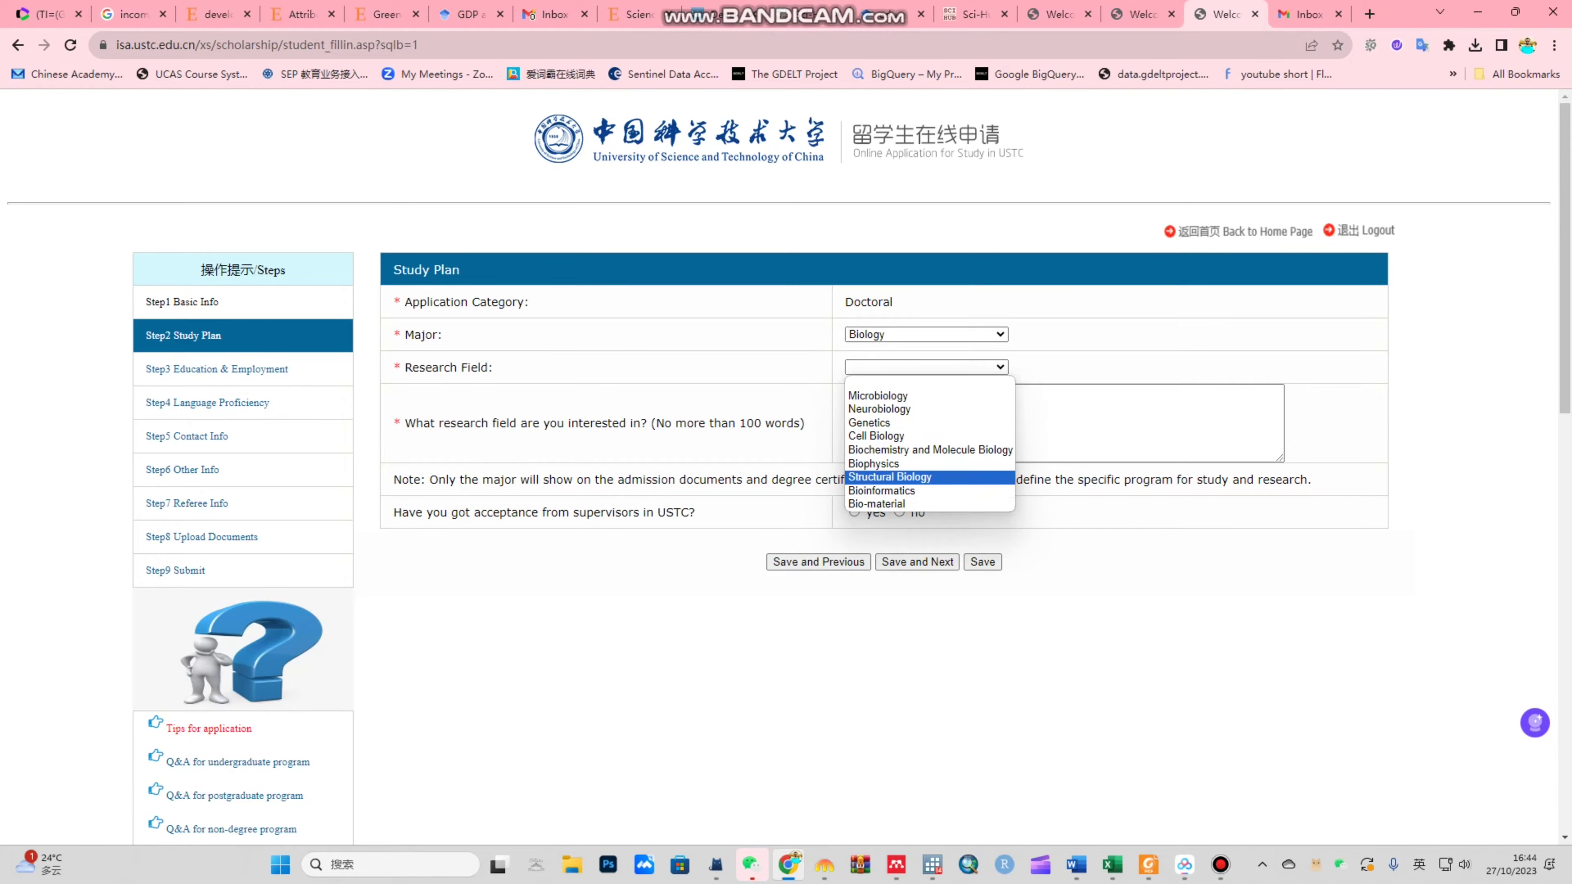
pyautogui.click(889, 477)
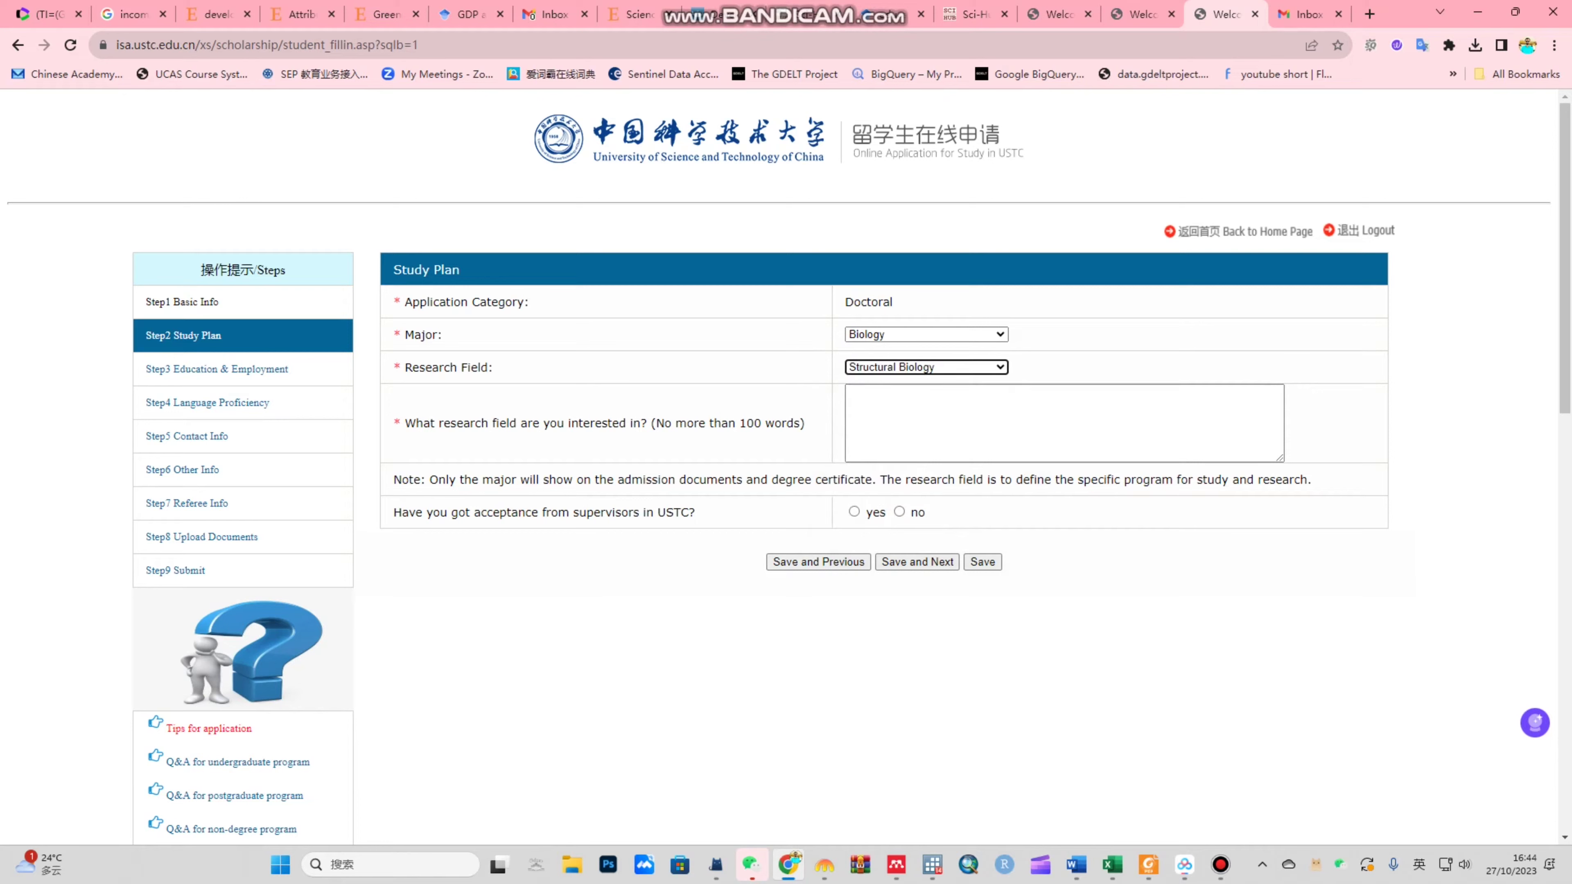
pyautogui.click(897, 409)
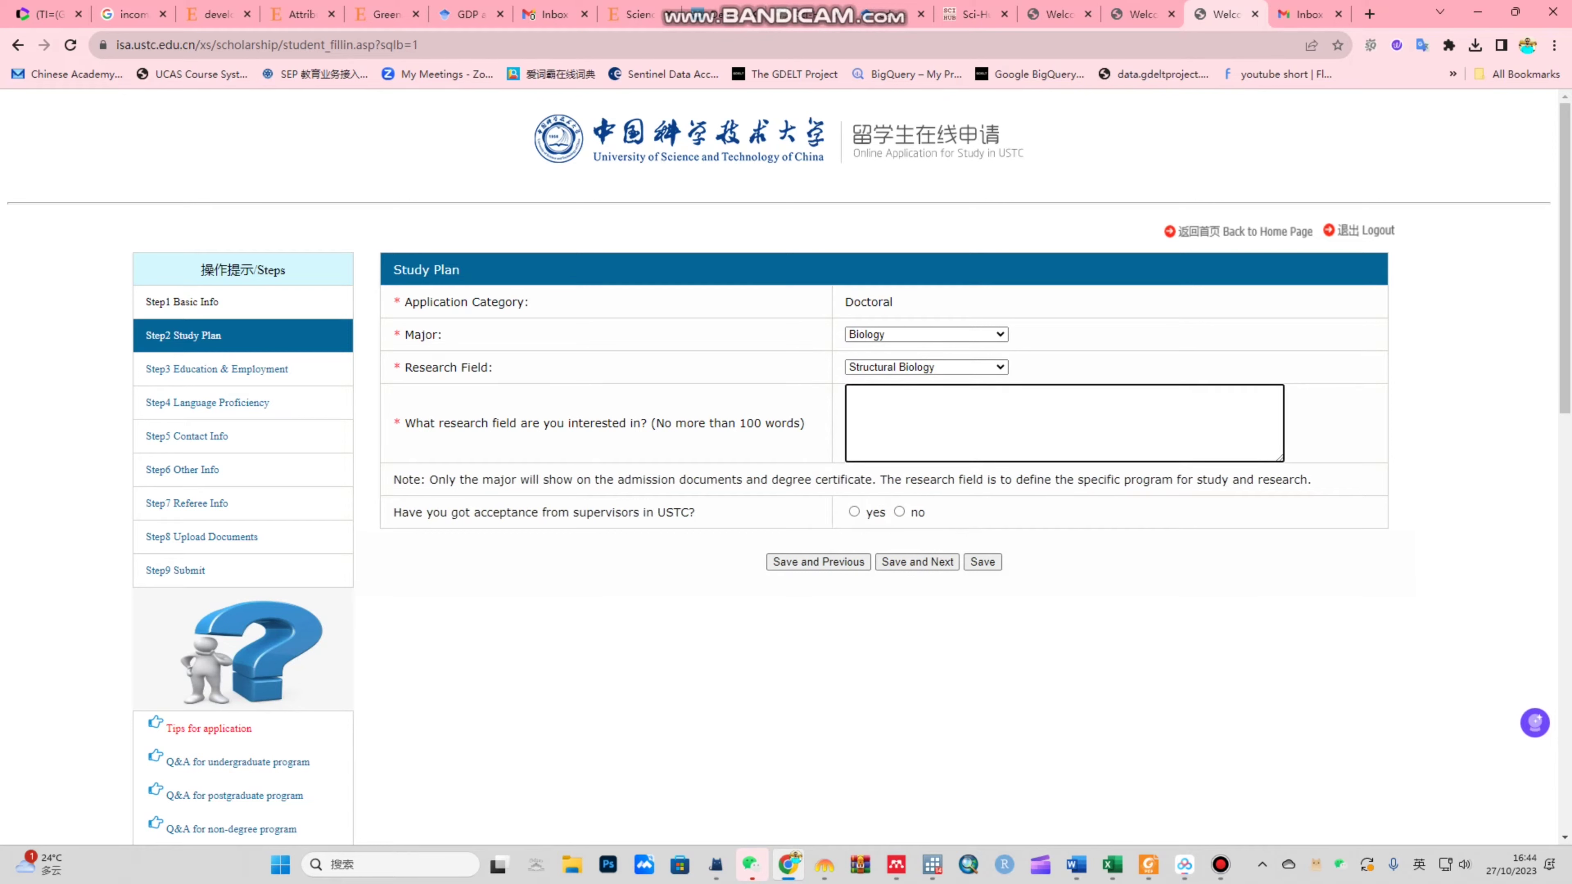
# Step: Write 'I am ineerested in Structural biology', answer no to supervisor acceptance, and save the Study Plan
pyautogui.write('I am ine')
pyautogui.write('erested in Structural biology')
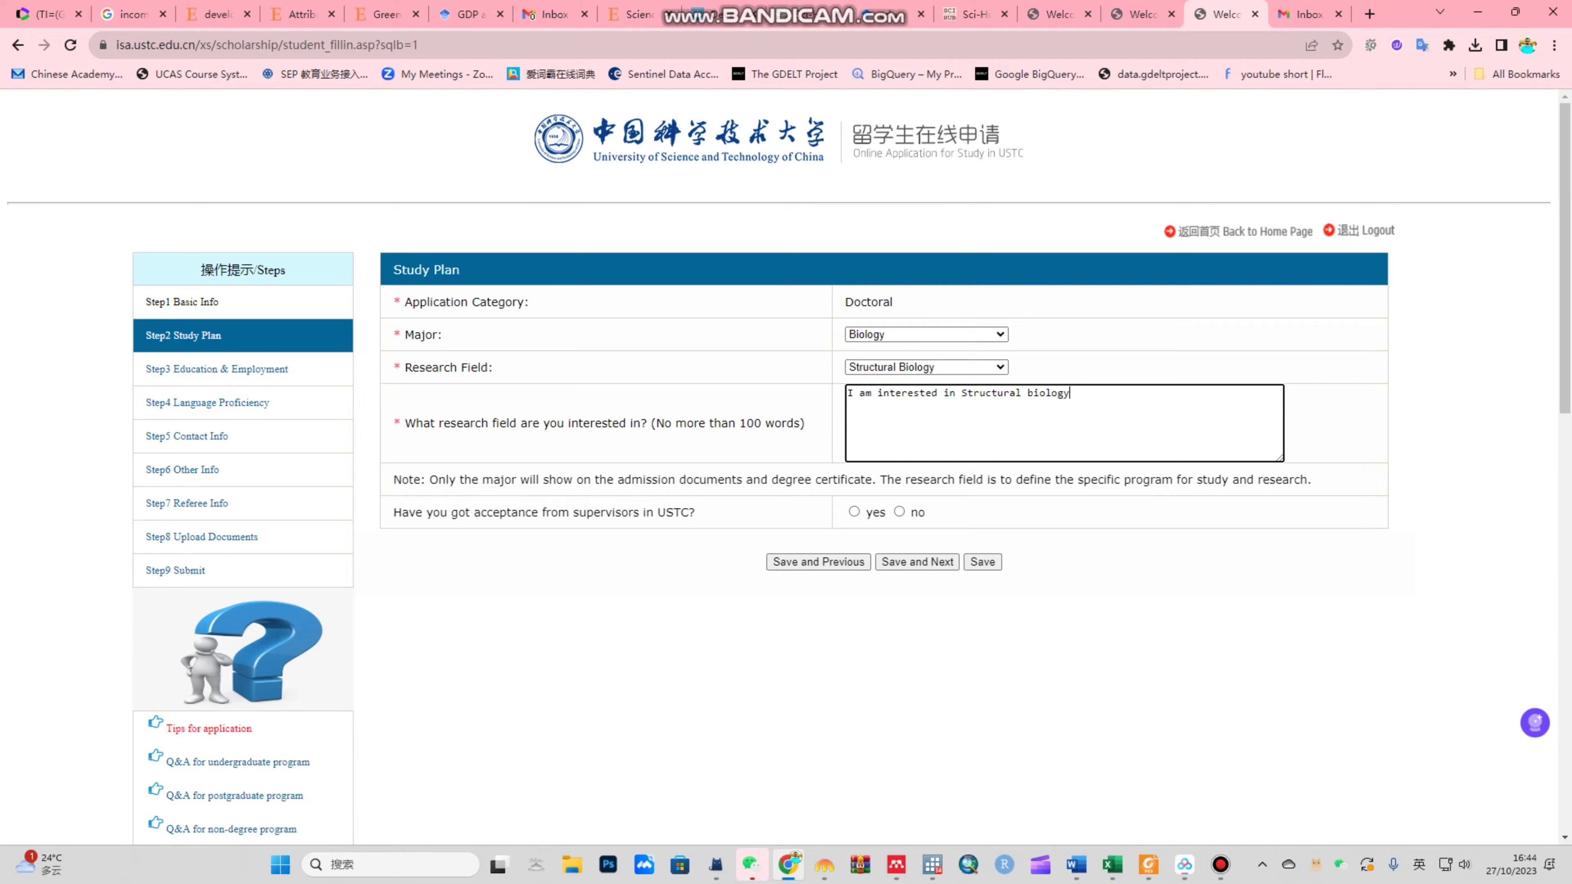
pyautogui.moveTo(394, 513); pyautogui.dragTo(695, 512)
pyautogui.click(854, 512)
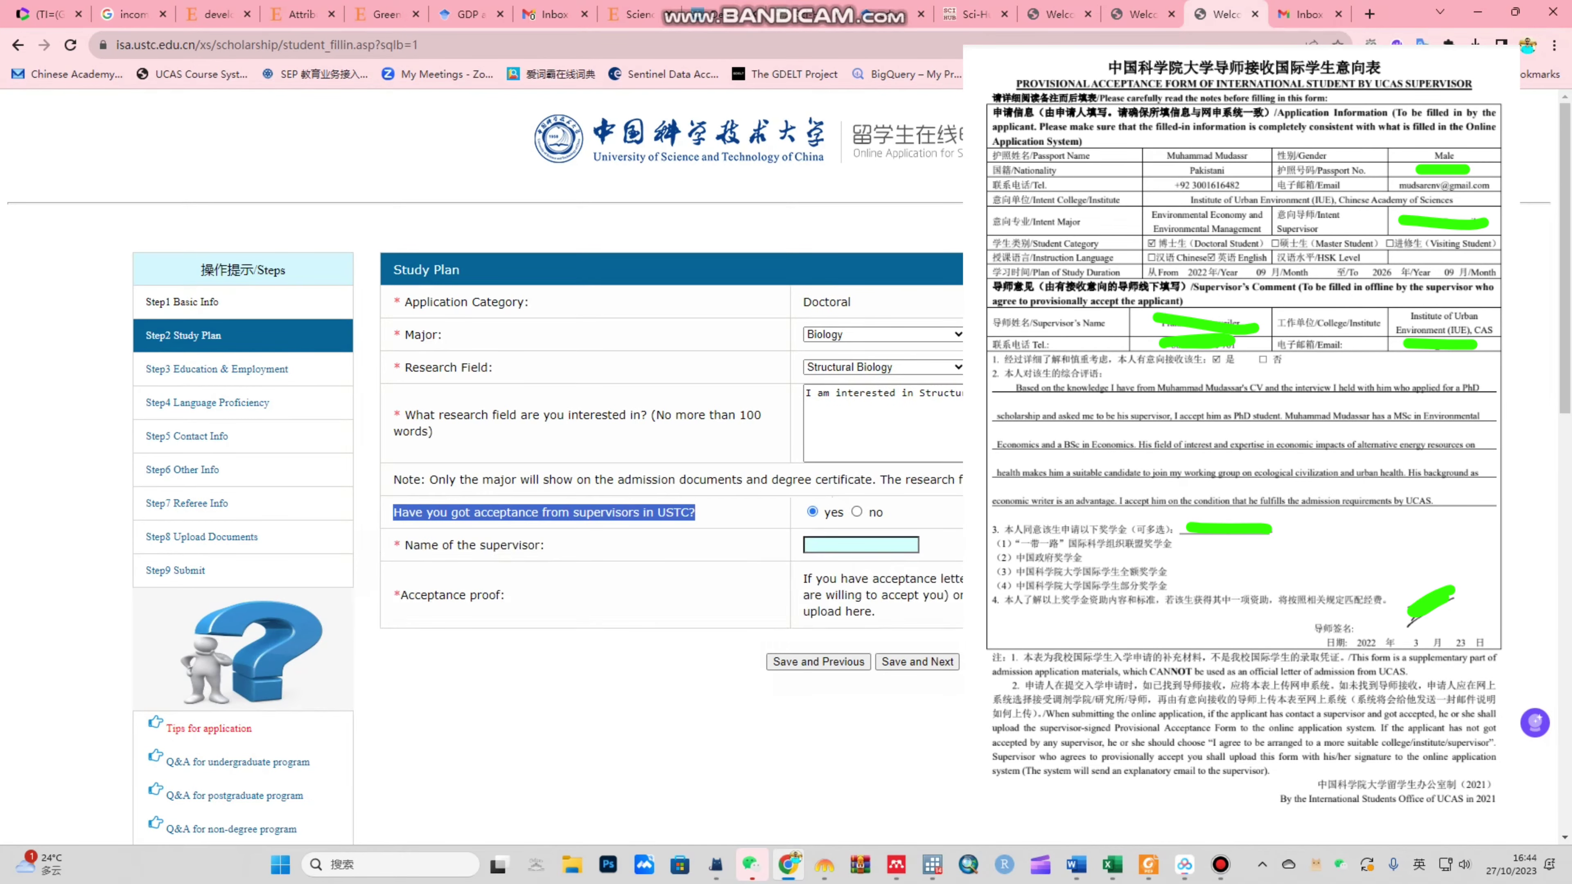
pyautogui.click(861, 545)
pyautogui.press('Escape')
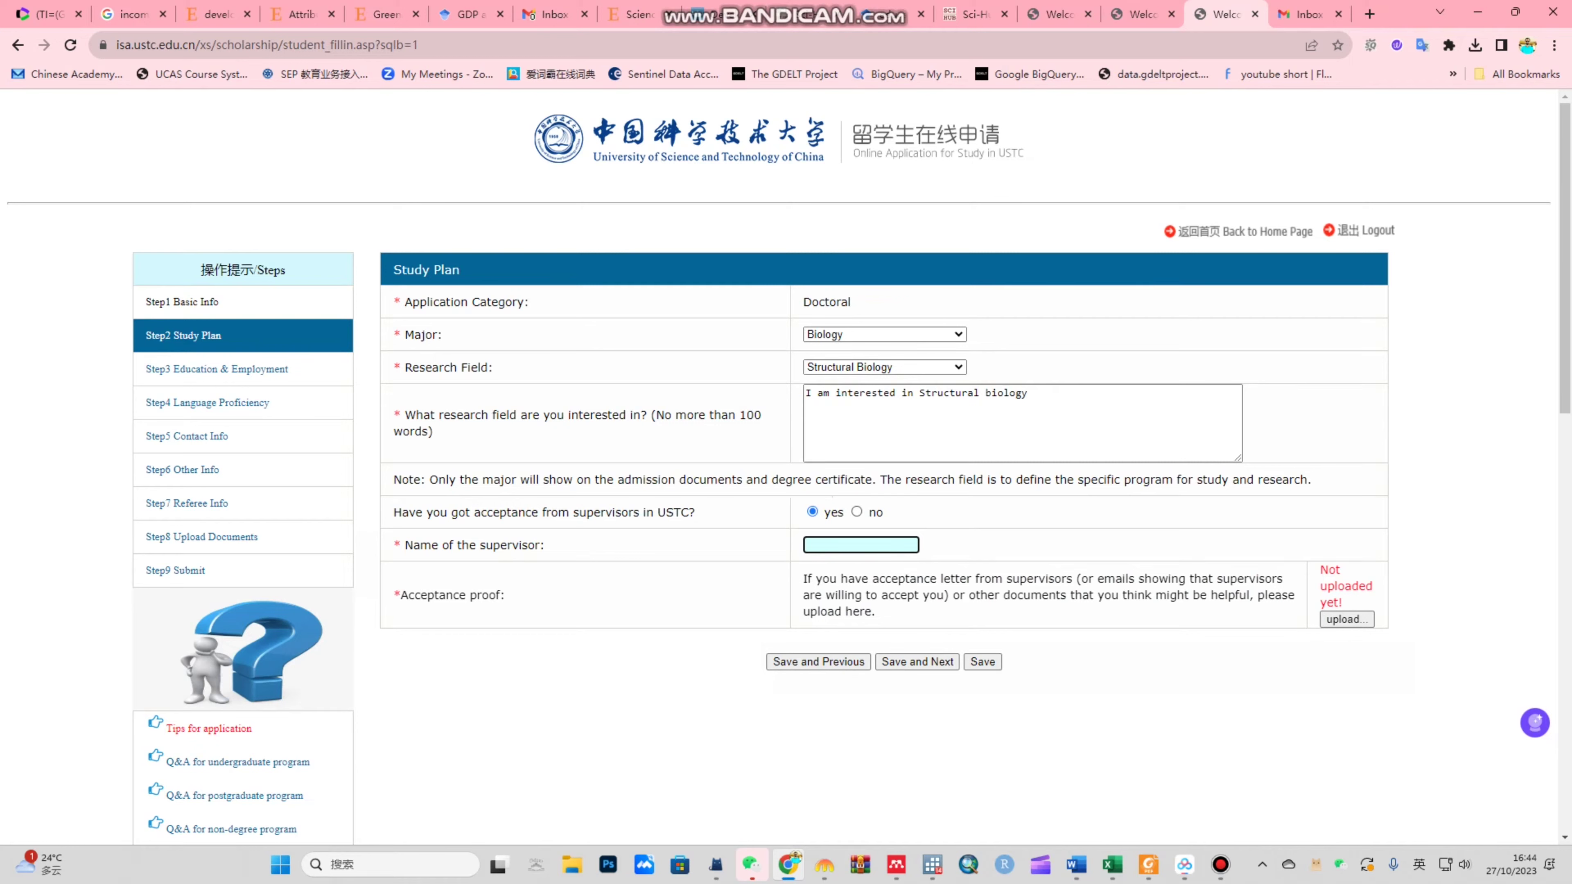
pyautogui.click(856, 511)
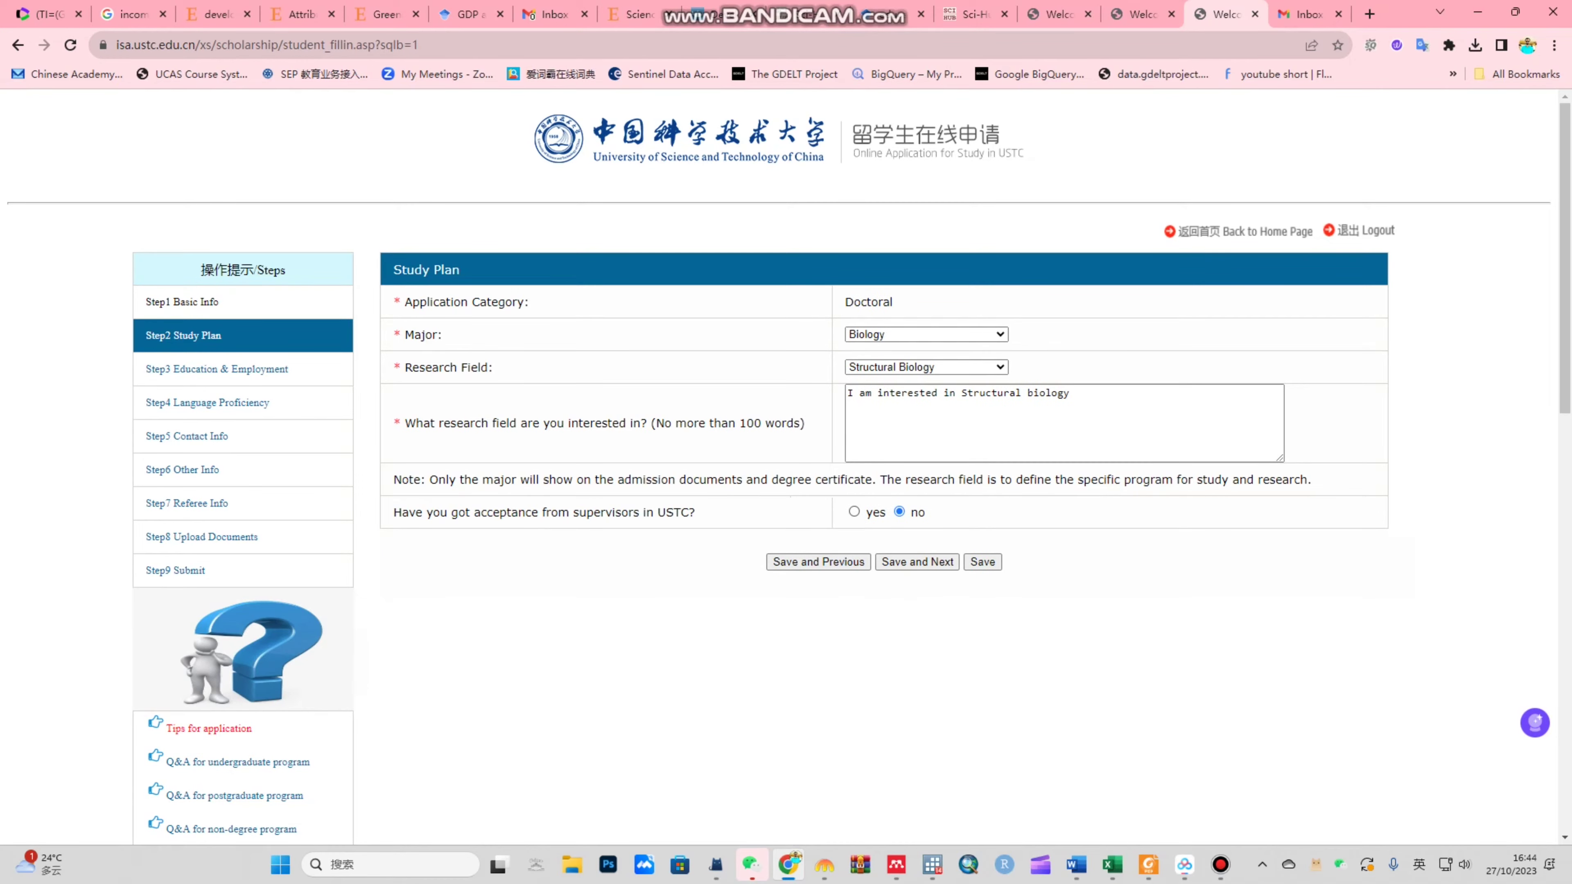
pyautogui.click(917, 562)
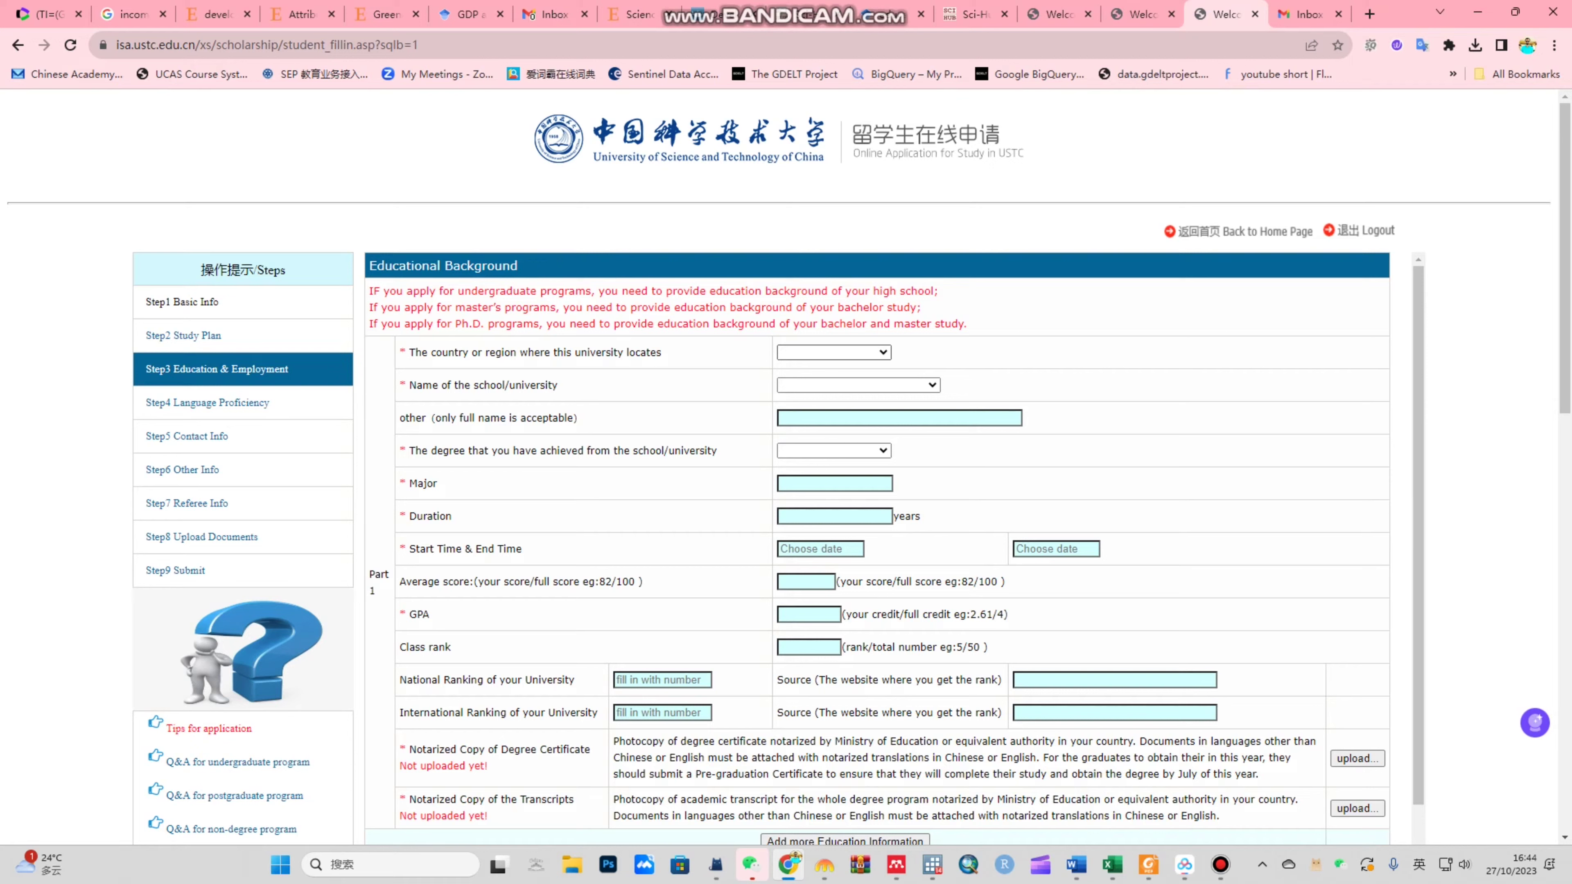
# Step: Choose Pakistan as the country and Quaid-e-Azam University, Islamabad as the university
pyautogui.click(834, 351)
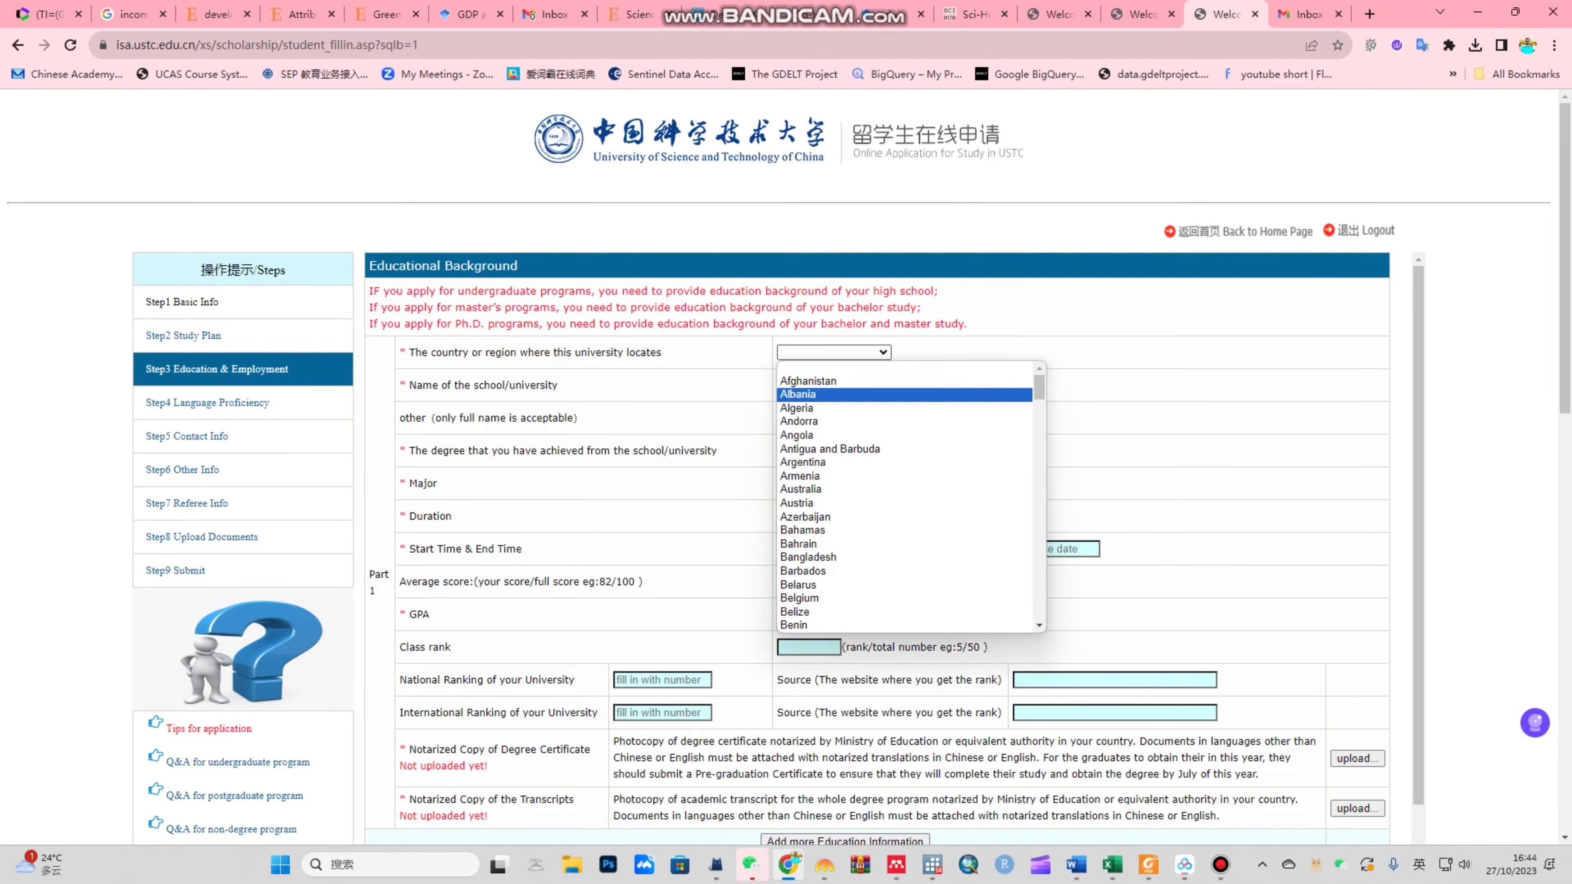
pyautogui.press('p')
pyautogui.press('Return')
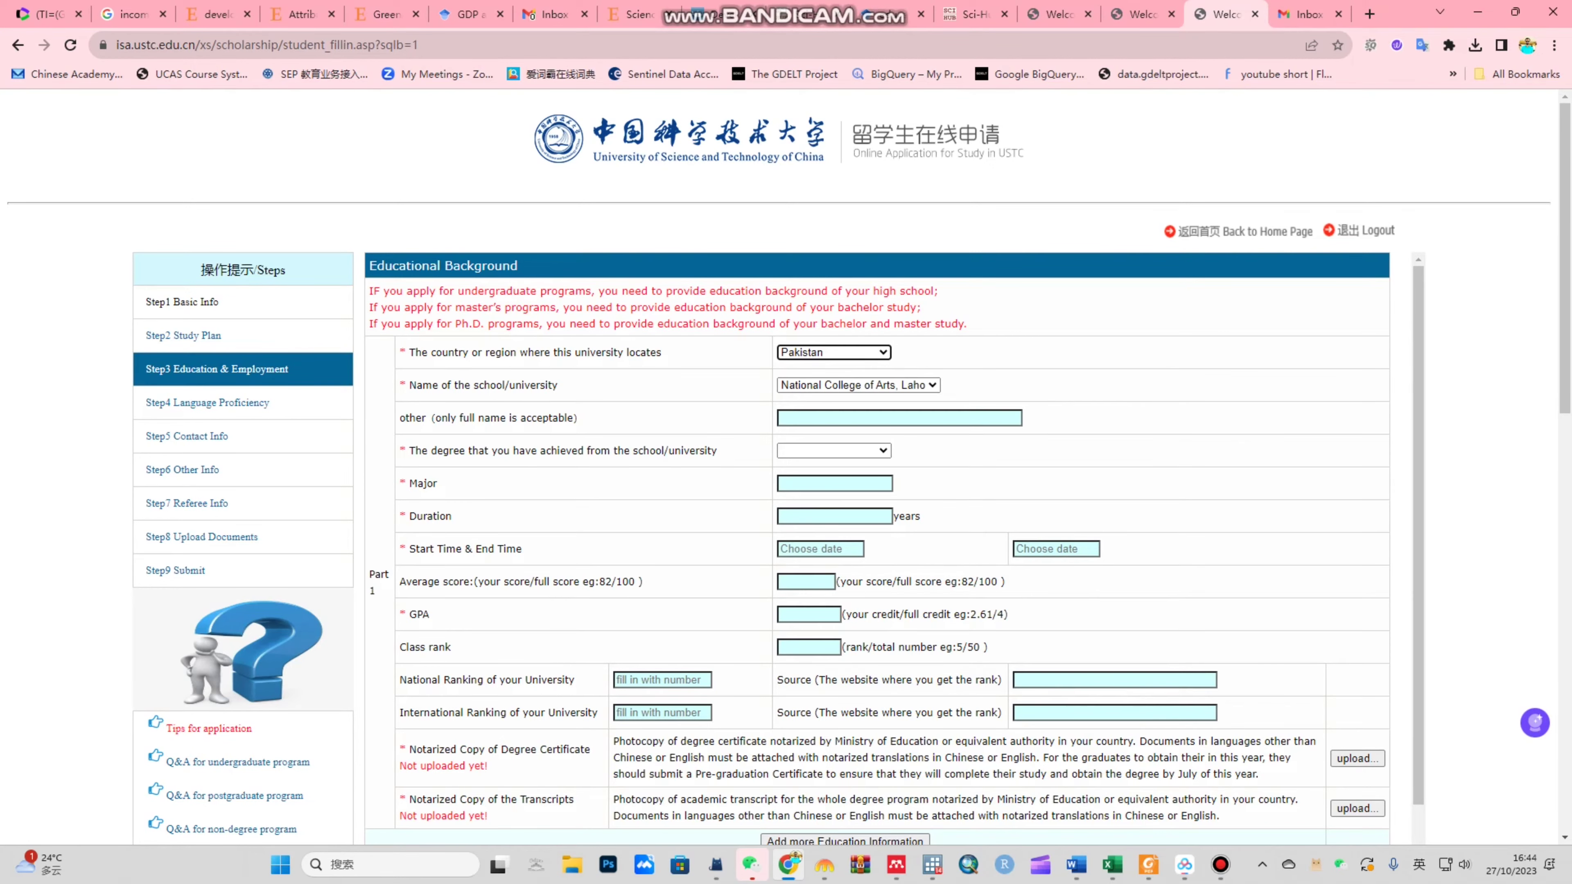
pyautogui.click(859, 384)
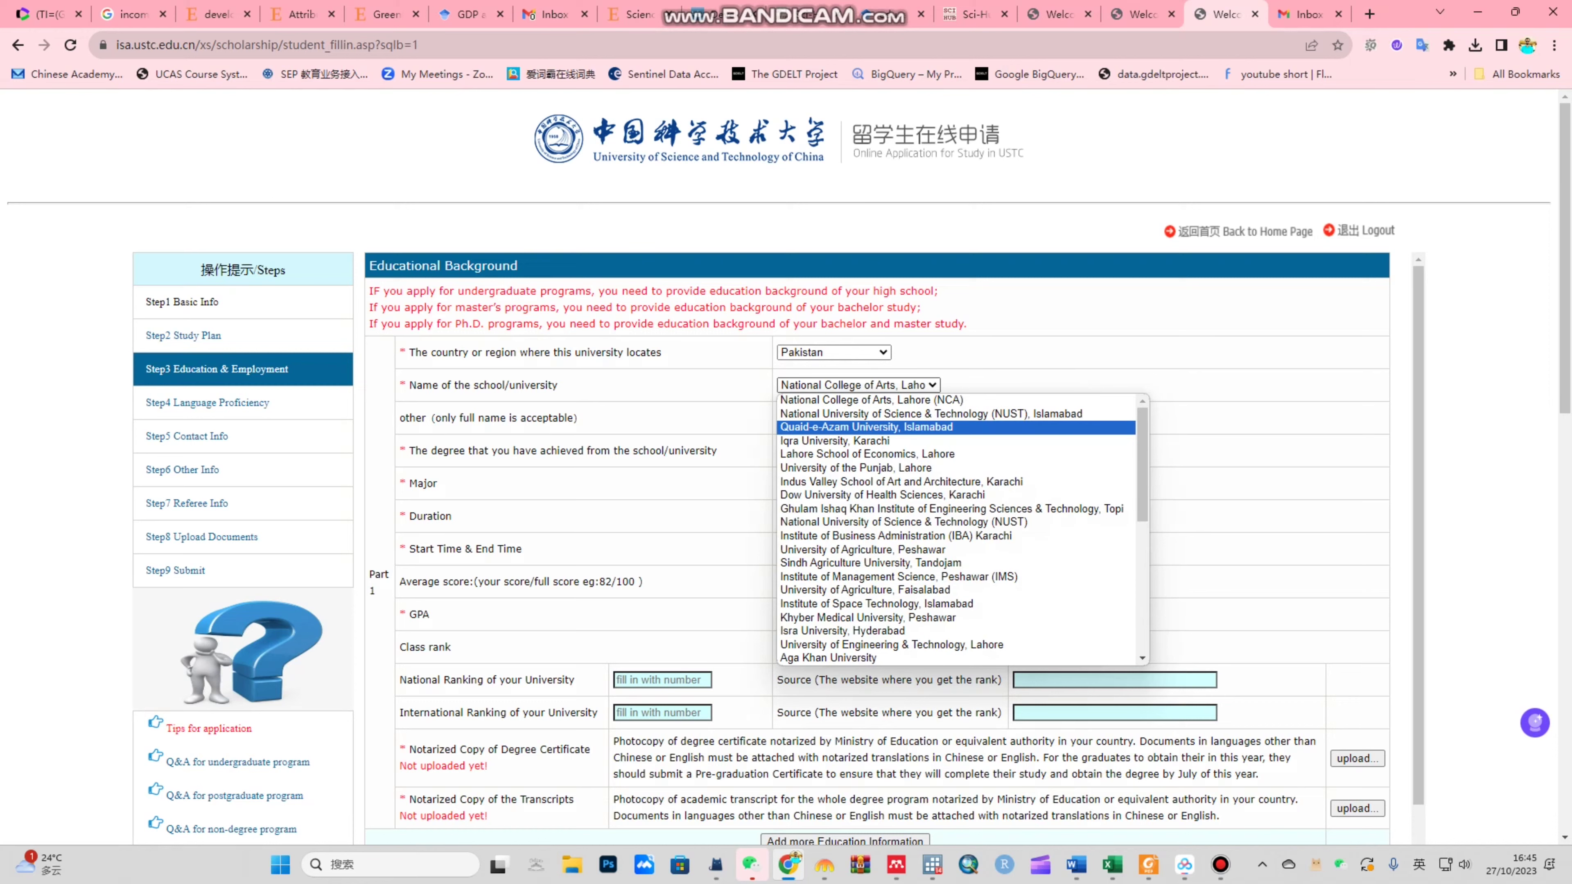
pyautogui.press('Return')
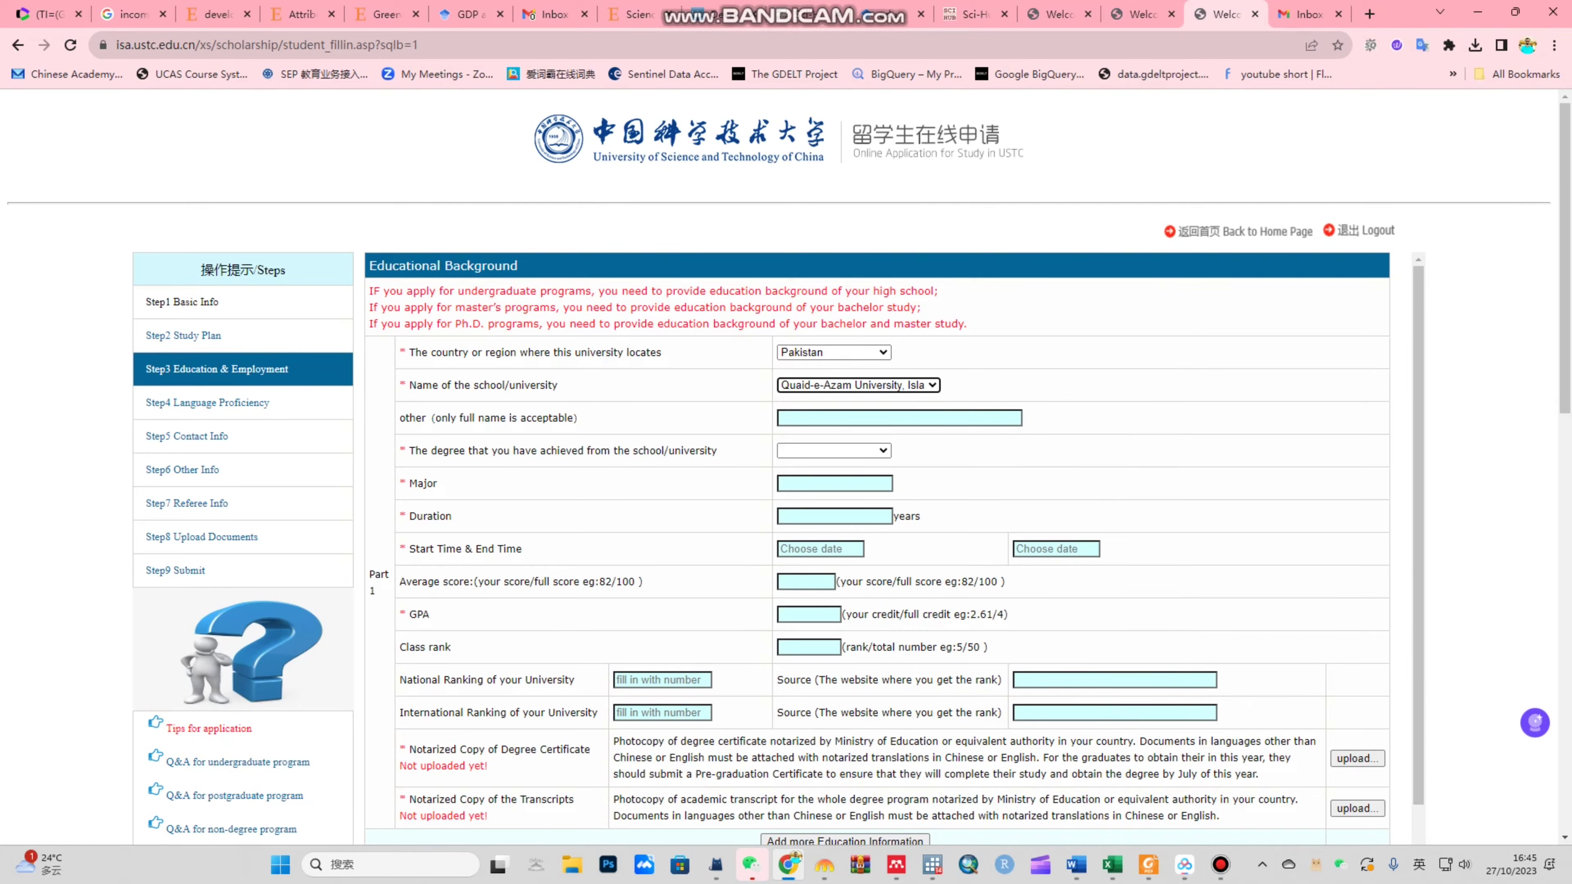
pyautogui.moveTo(370, 290); pyautogui.dragTo(967, 323)
pyautogui.moveTo(629, 307); pyautogui.dragTo(371, 324)
pyautogui.click(922, 307)
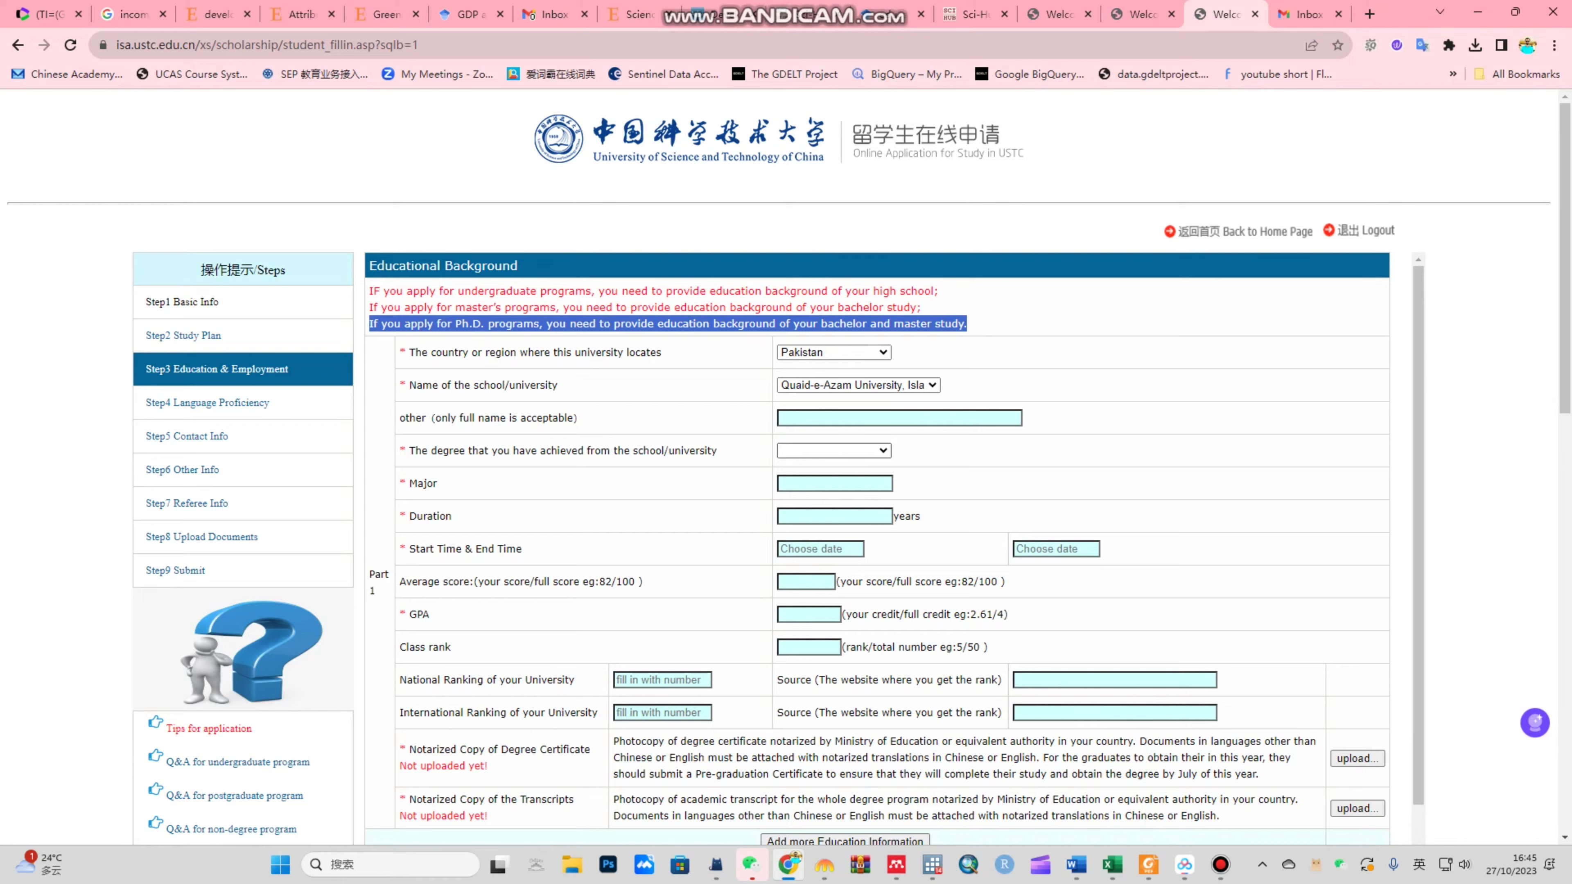
# Step: Select Bachelor Degree and enter Economics as the major
pyautogui.click(833, 450)
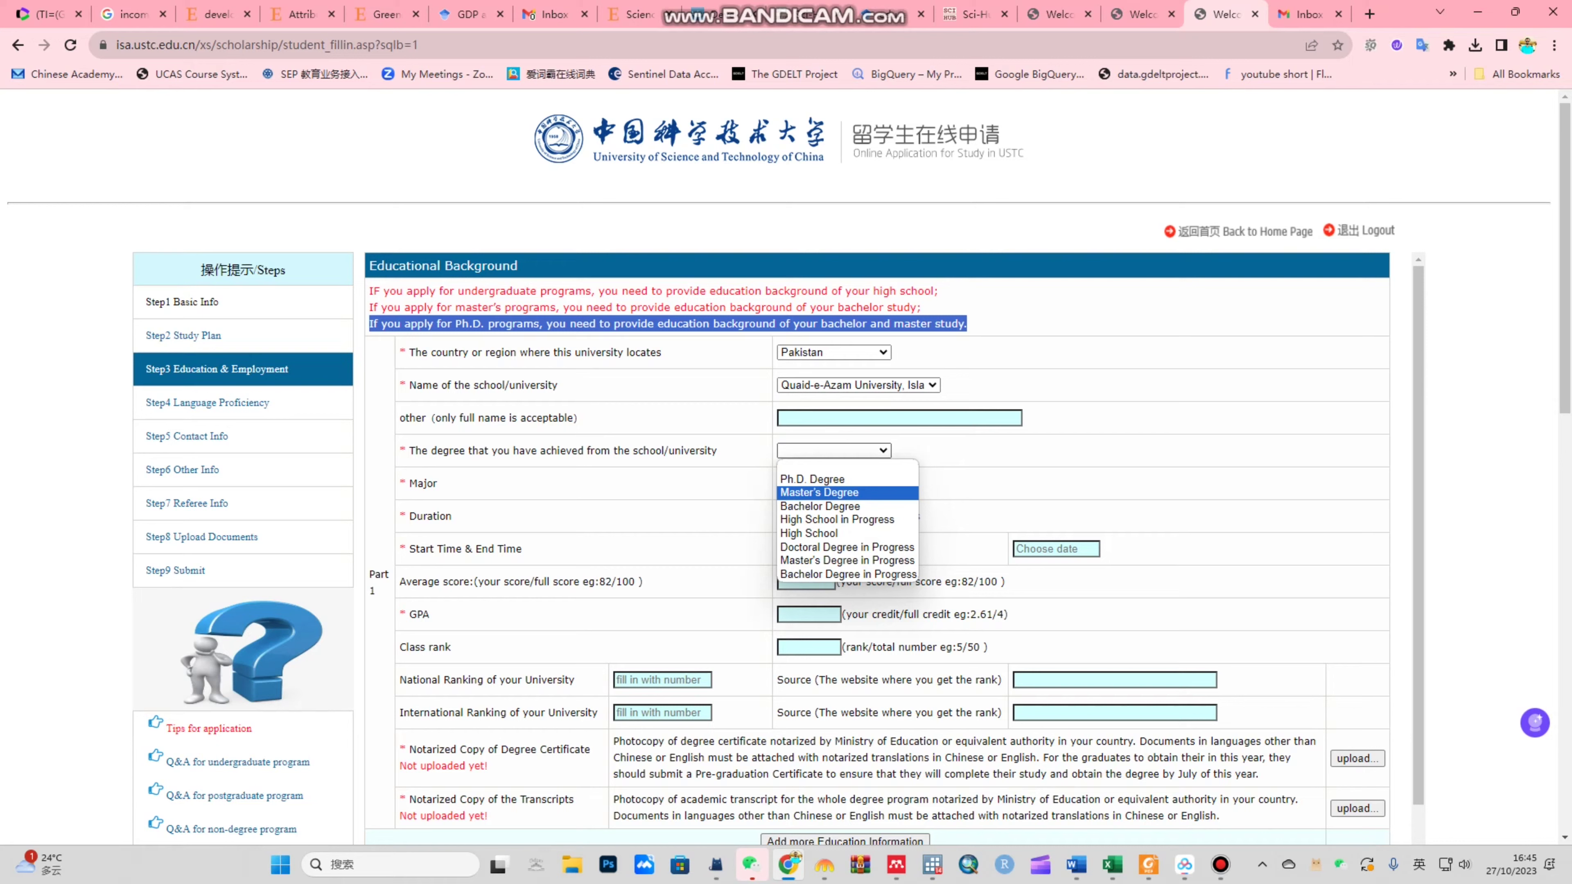
pyautogui.press('Down')
pyautogui.press('Return')
pyautogui.click(834, 483)
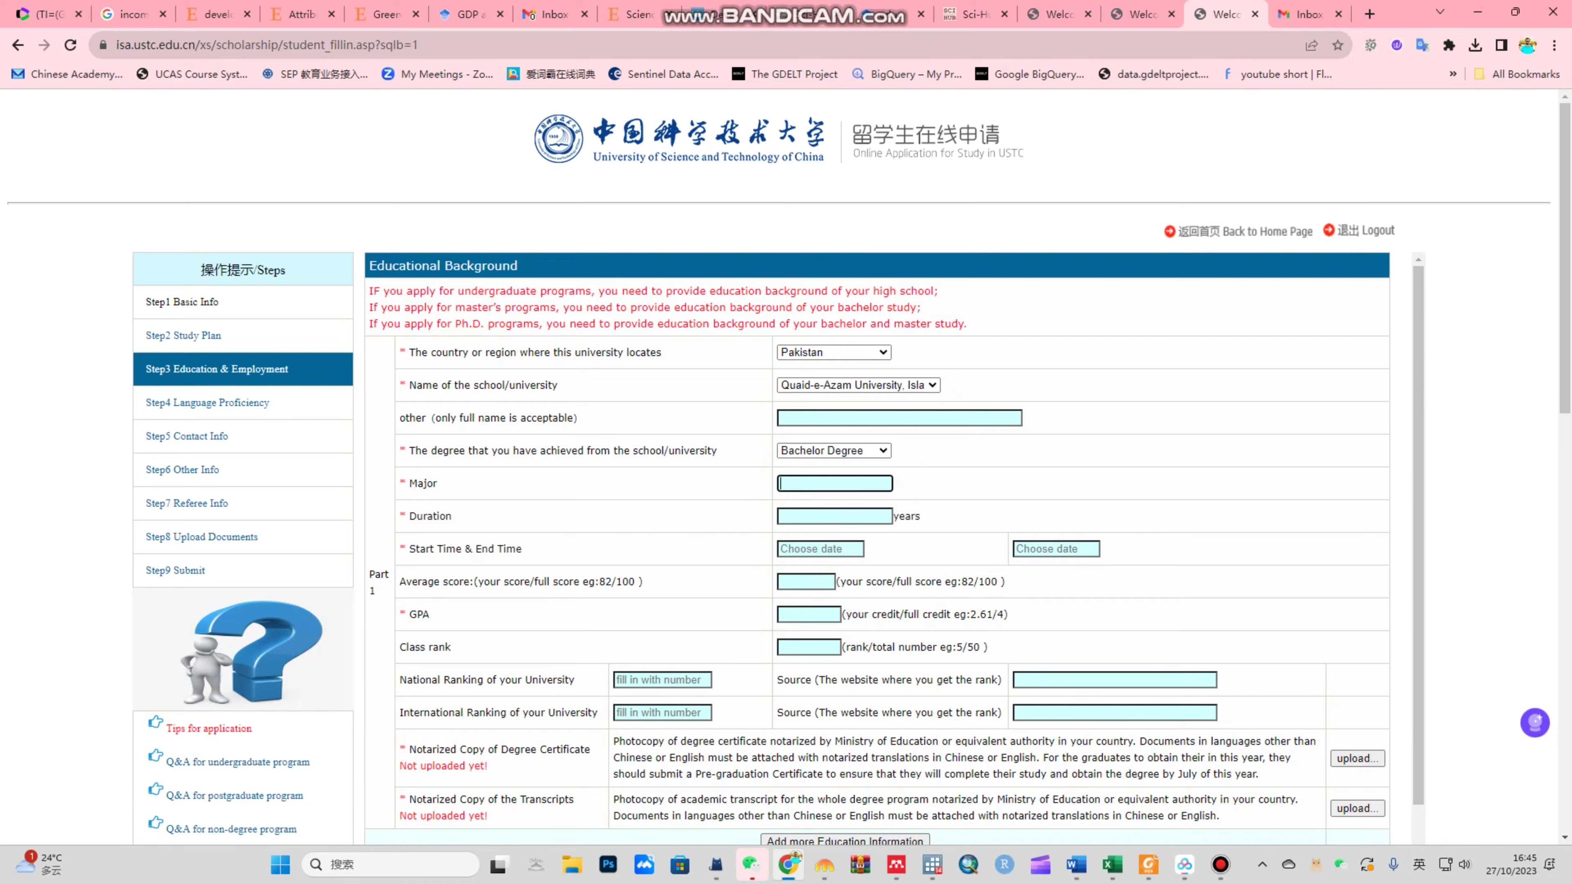
pyautogui.write('Economics')
pyautogui.click(835, 516)
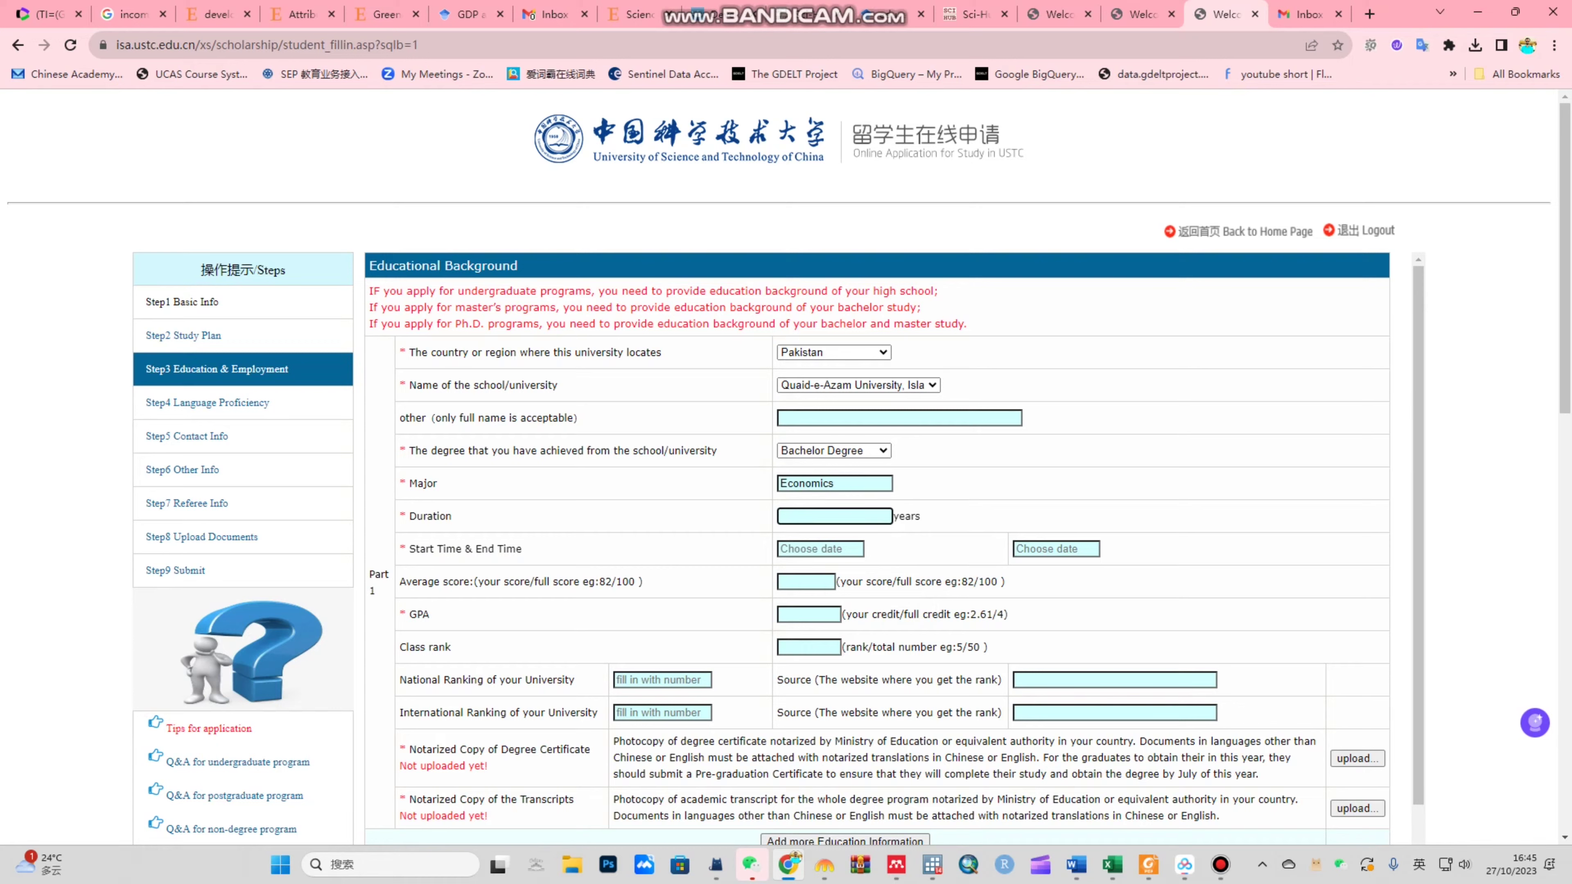
# Step: Enter a 4-year duration and set the start date to 27 October 2014
pyautogui.write('4')
pyautogui.click(820, 549)
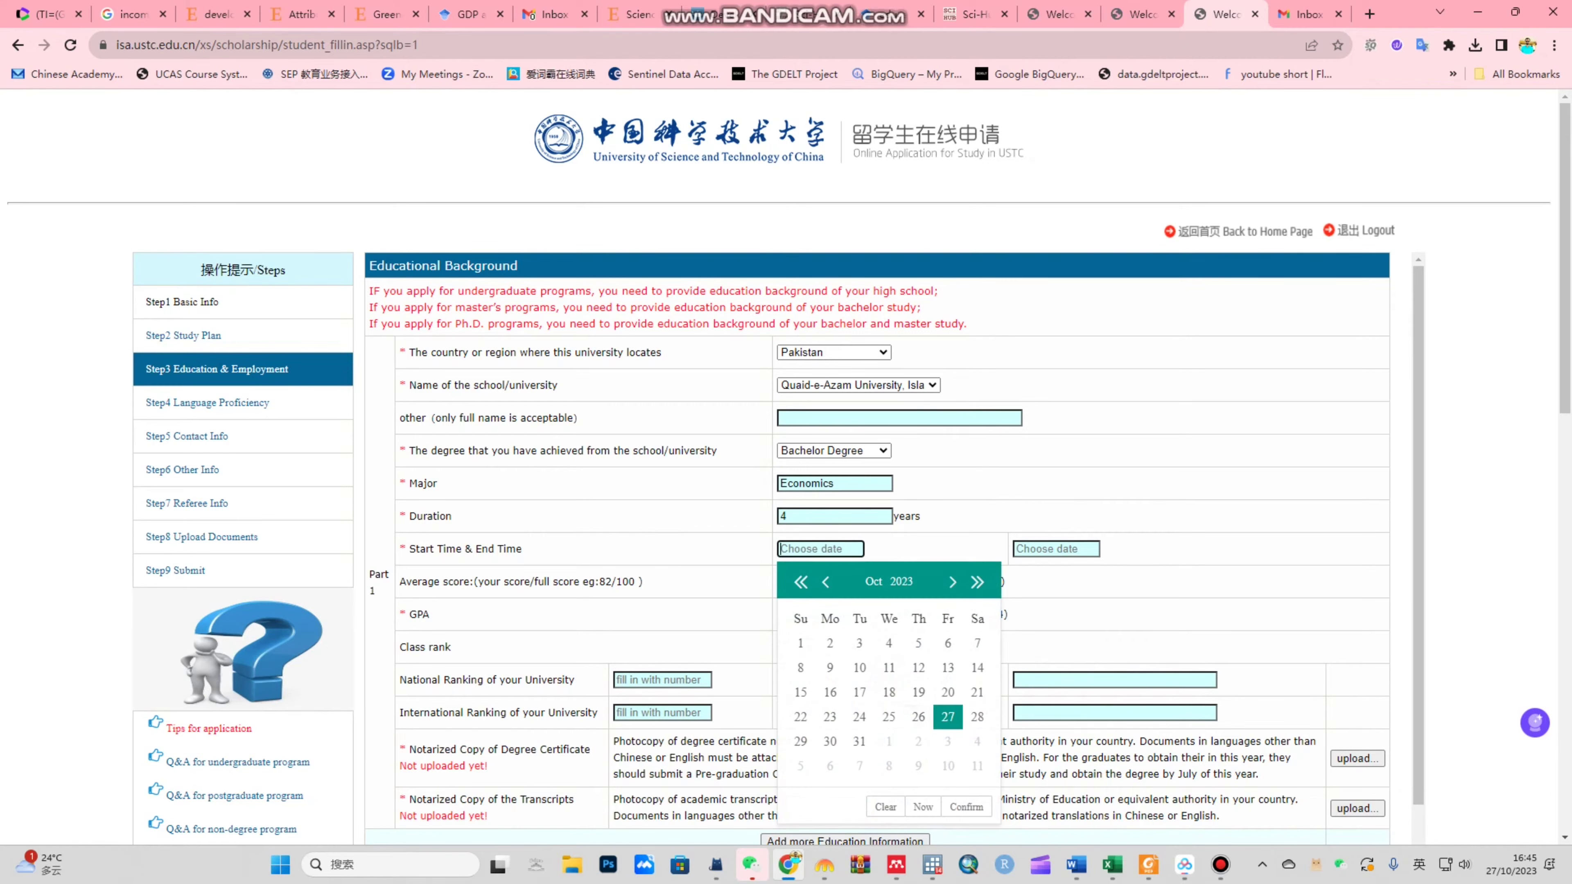
pyautogui.click(801, 582)
pyautogui.doubleClick(801, 582)
pyautogui.doubleClick(800, 581)
pyautogui.tripleClick(800, 581)
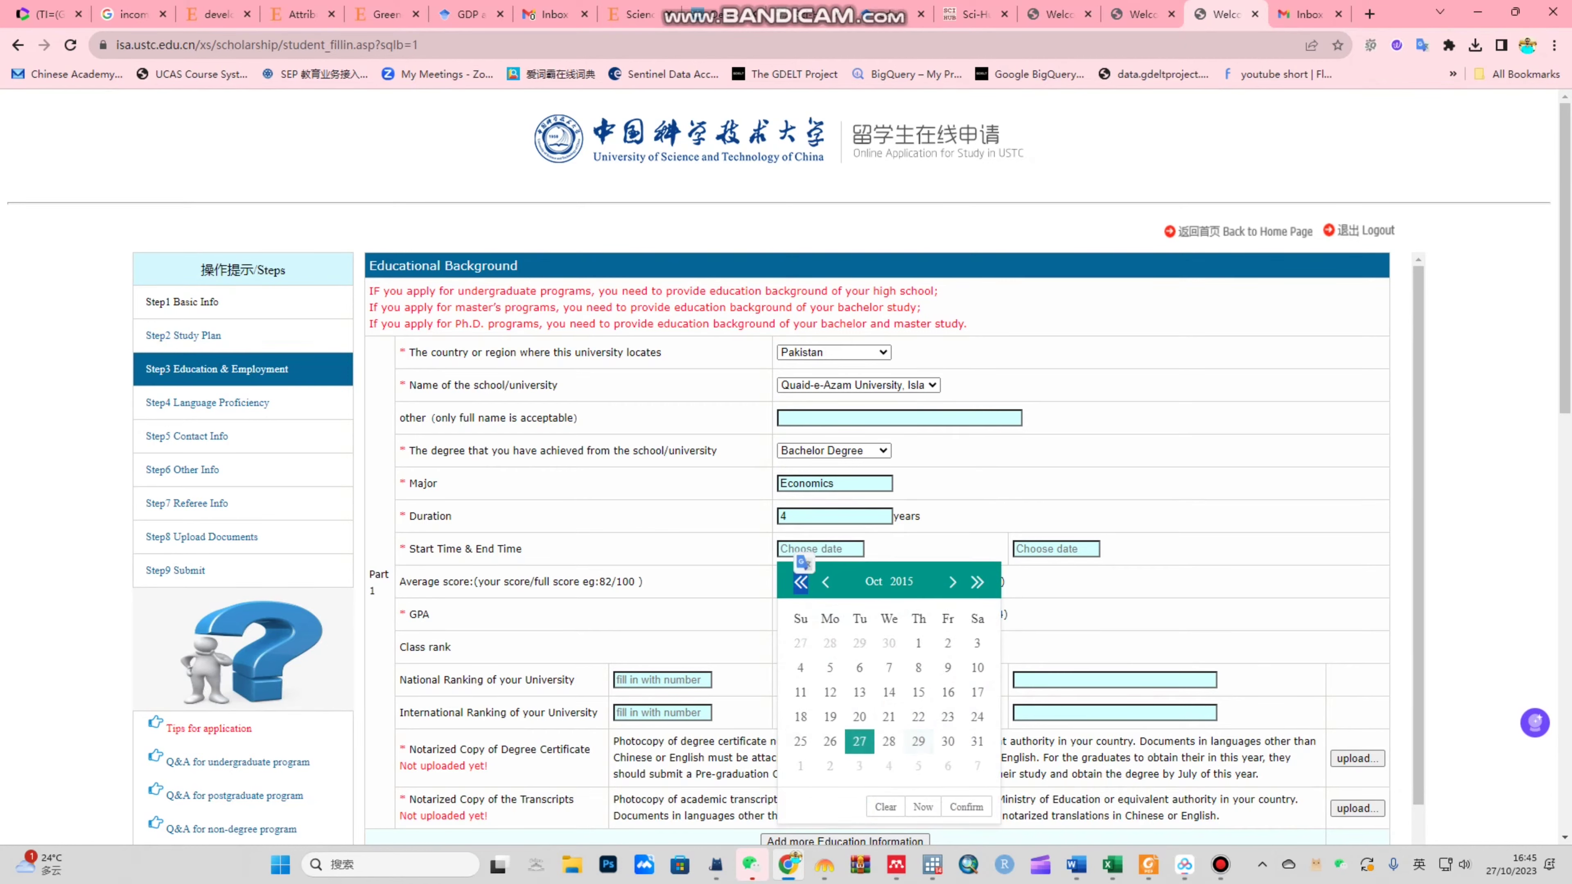
pyautogui.click(800, 581)
pyautogui.click(830, 741)
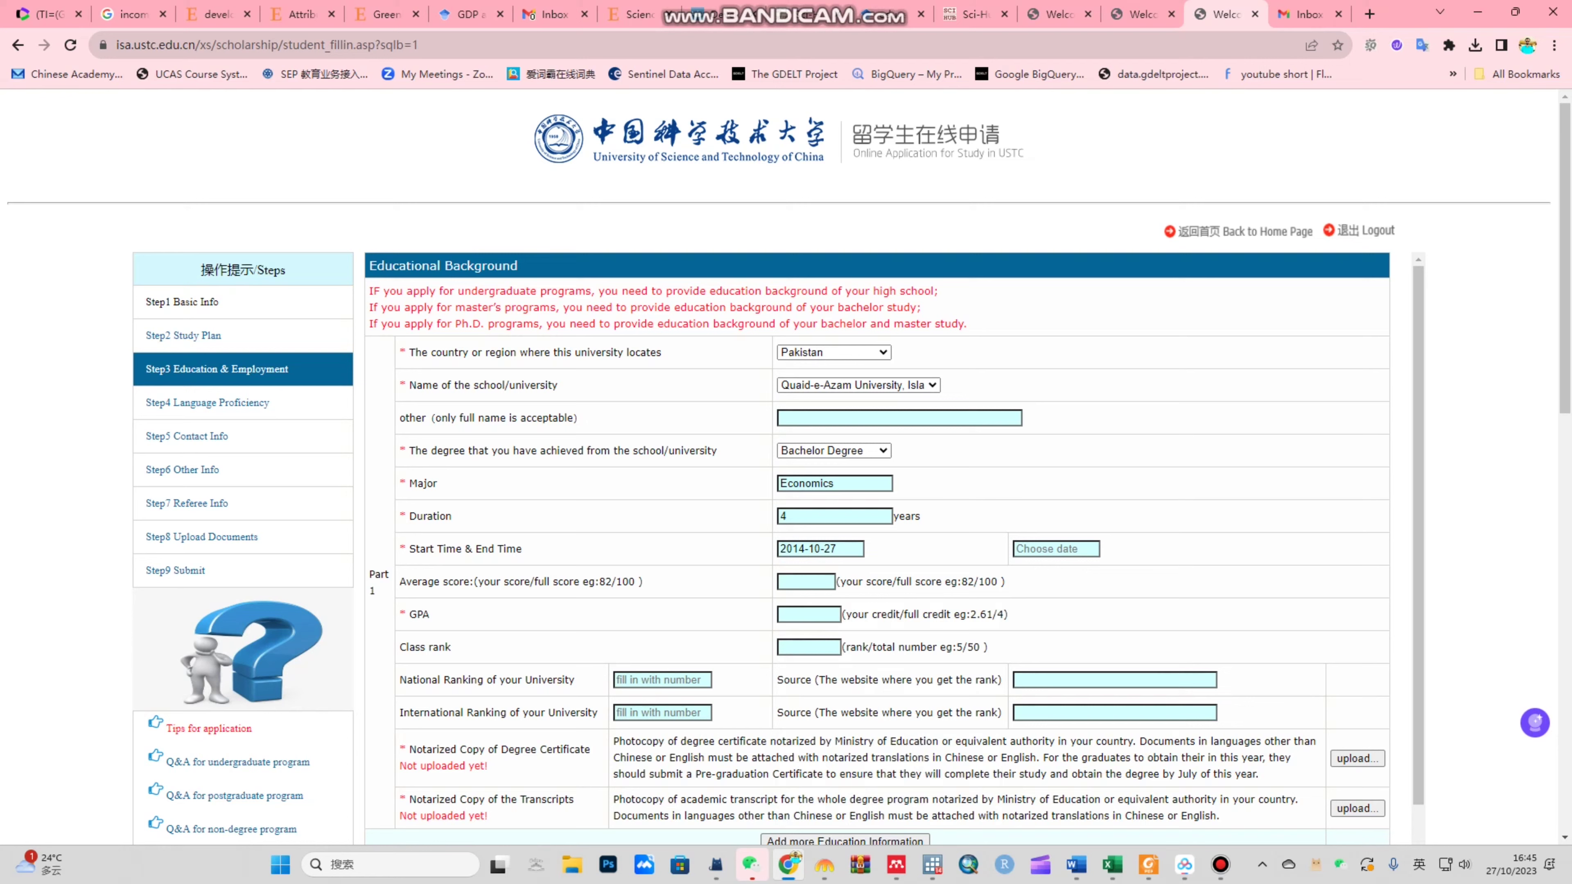
# Step: Enter 2018-10-18 as the bachelor study end date
pyautogui.click(1055, 548)
pyautogui.press('Escape')
pyautogui.click(1055, 548)
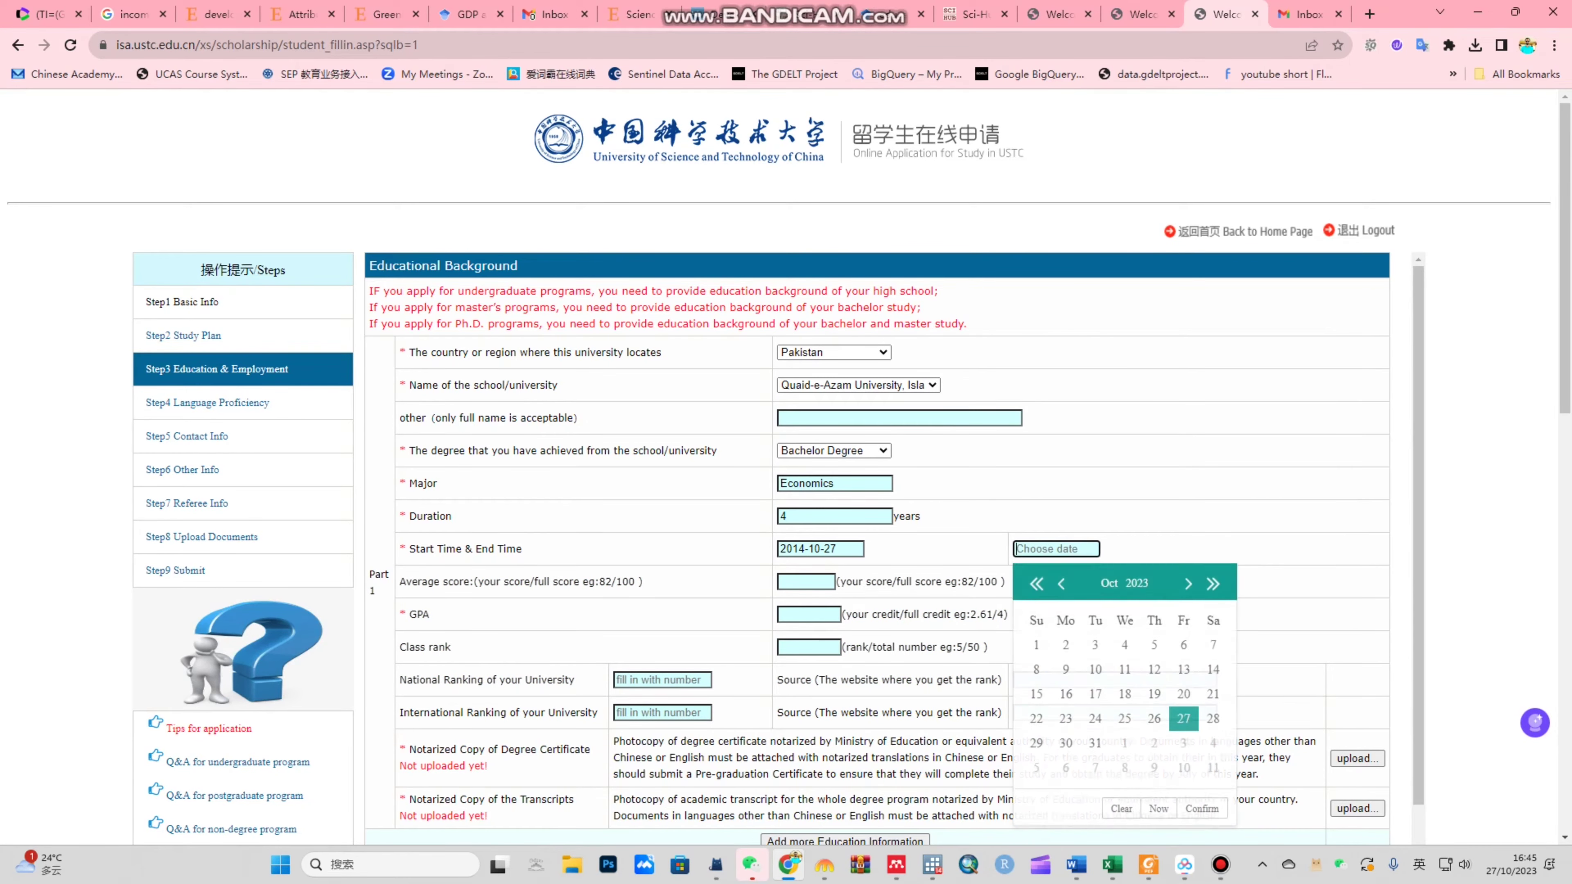
pyautogui.write('2018-10-18')
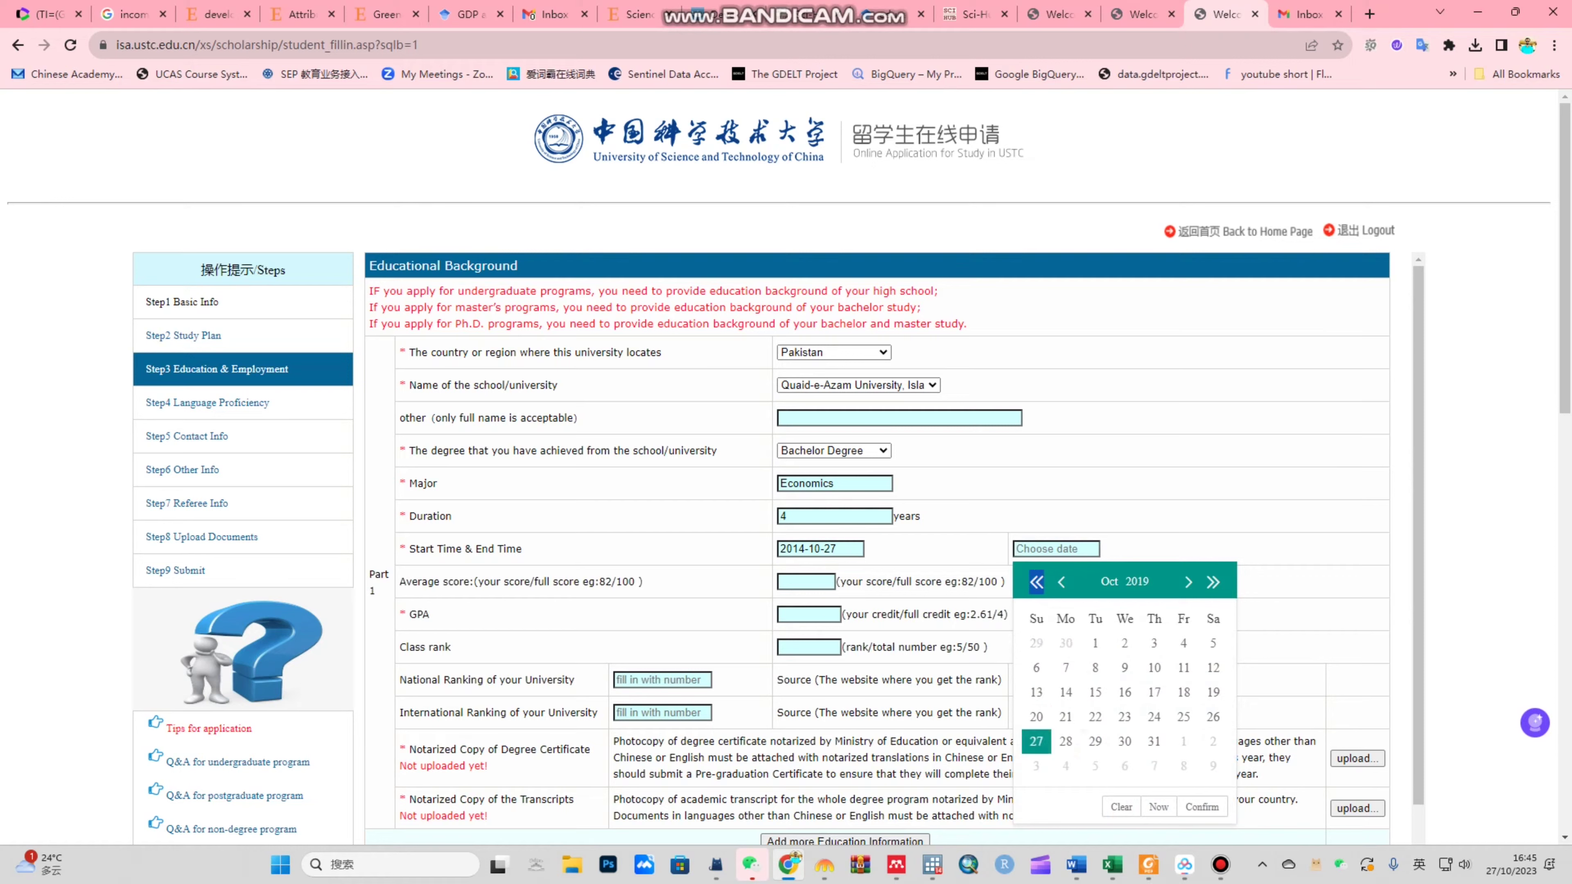
pyautogui.press('Return')
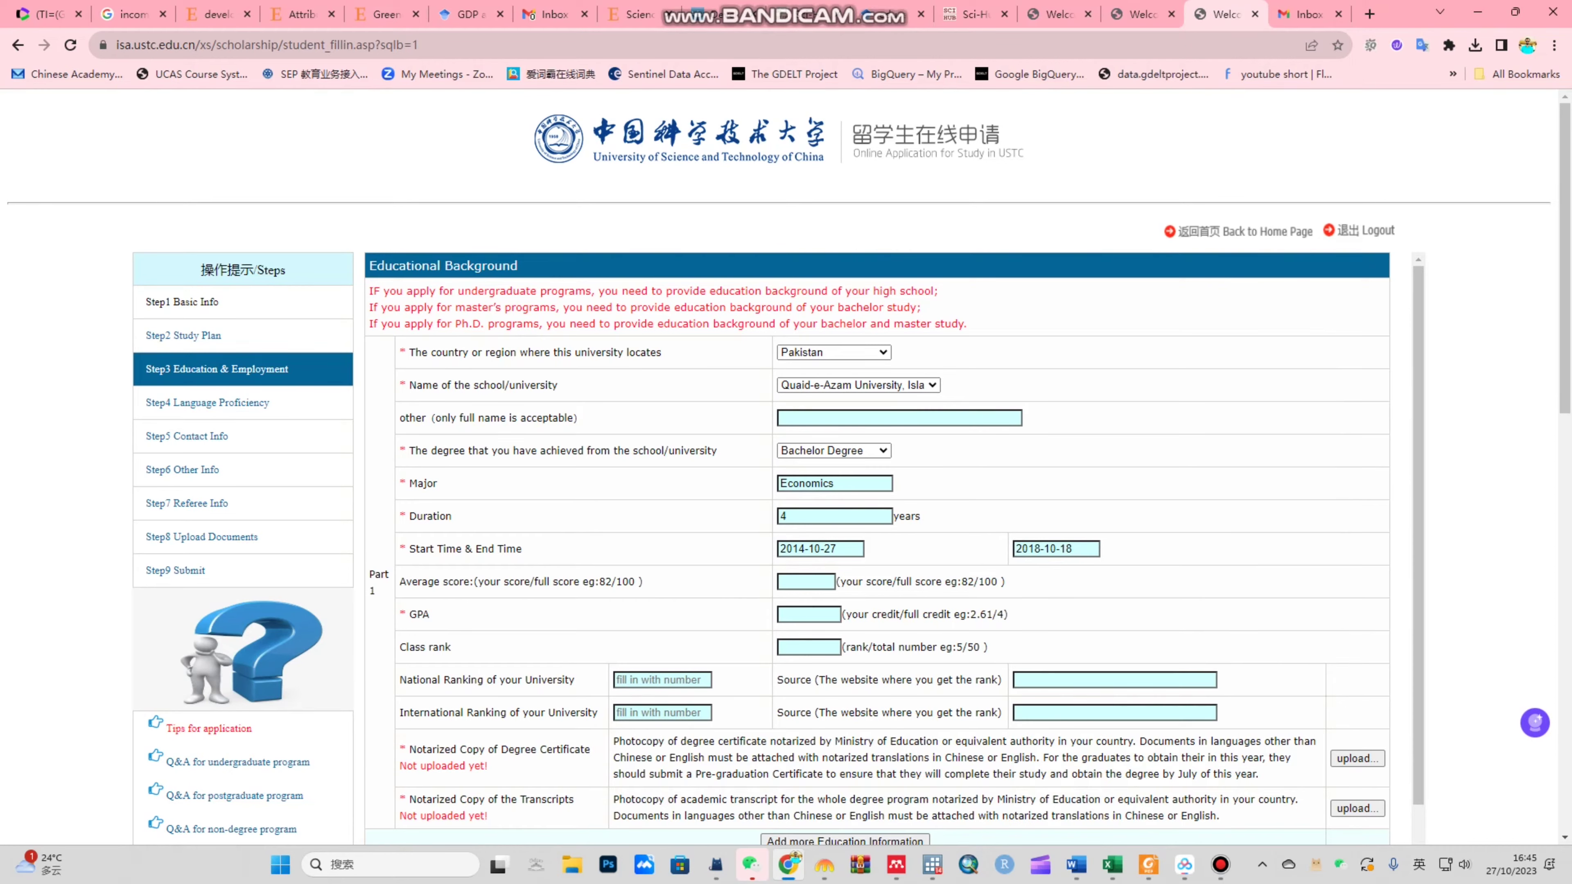
pyautogui.click(805, 581)
# Step: Enter GPA 3.2 and a national university ranking of 2 for the bachelor entry
pyautogui.click(809, 614)
pyautogui.write('3.2')
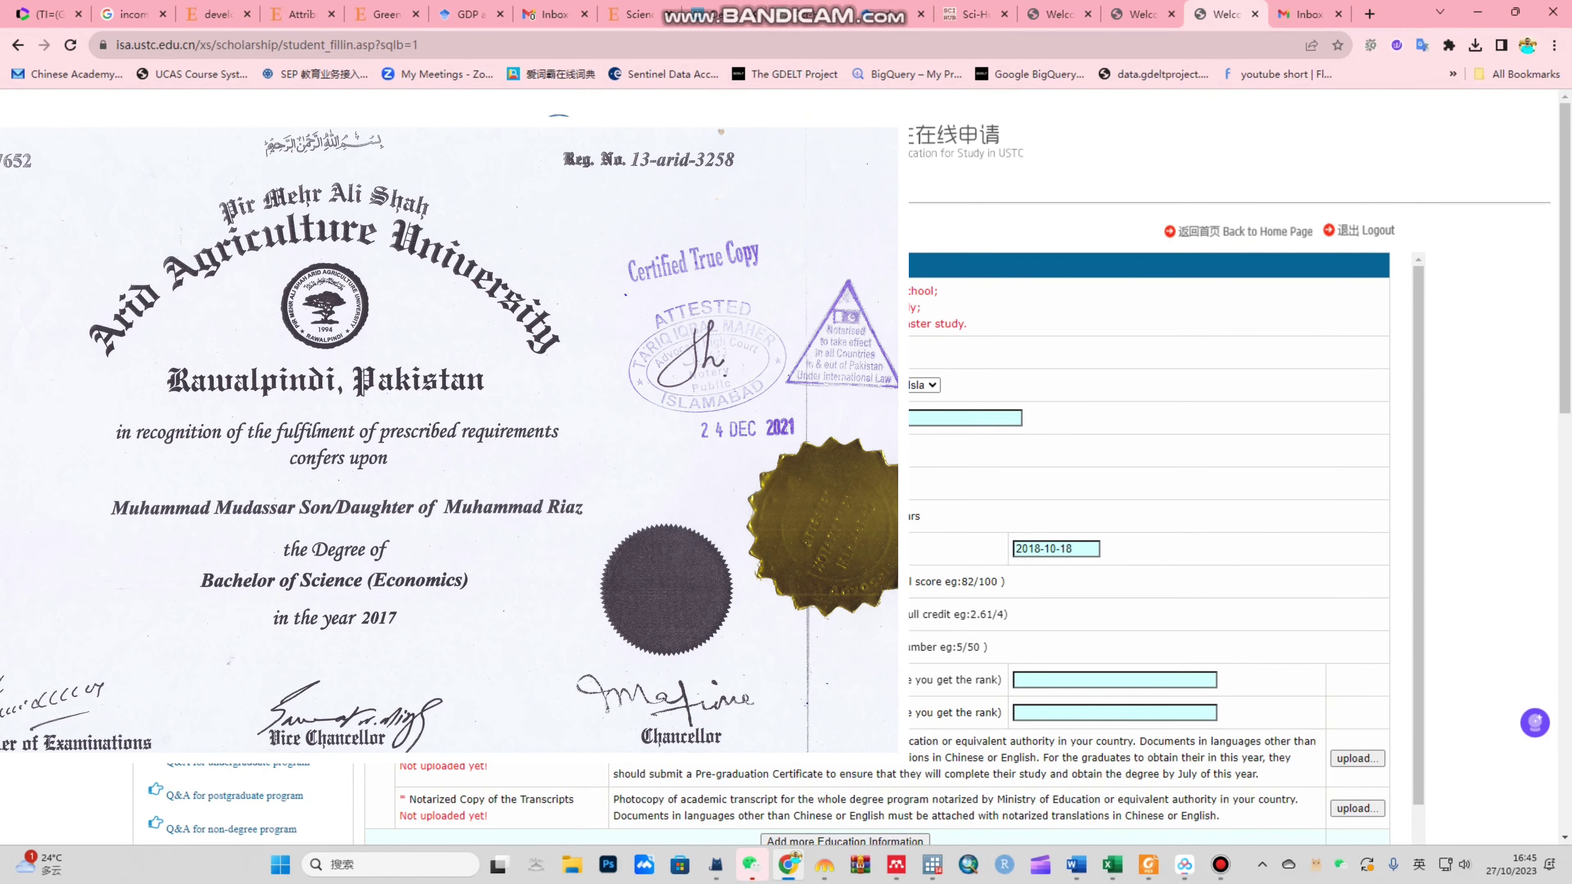
pyautogui.scroll(-3, 1145, 496)
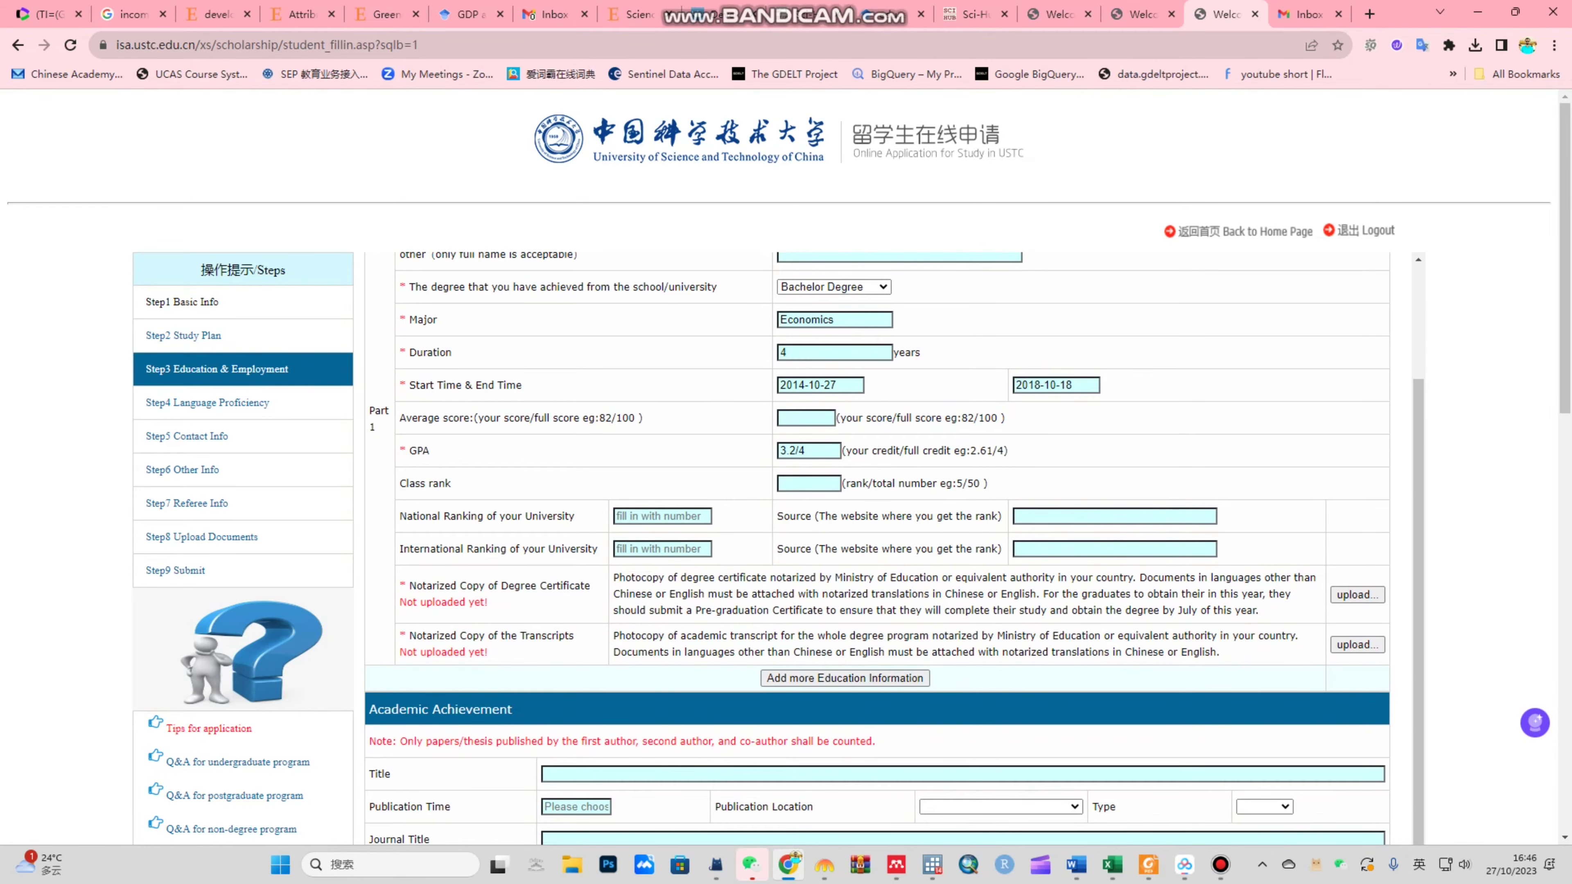
pyautogui.click(662, 516)
pyautogui.write('2')
pyautogui.moveTo(424, 548); pyautogui.dragTo(588, 549)
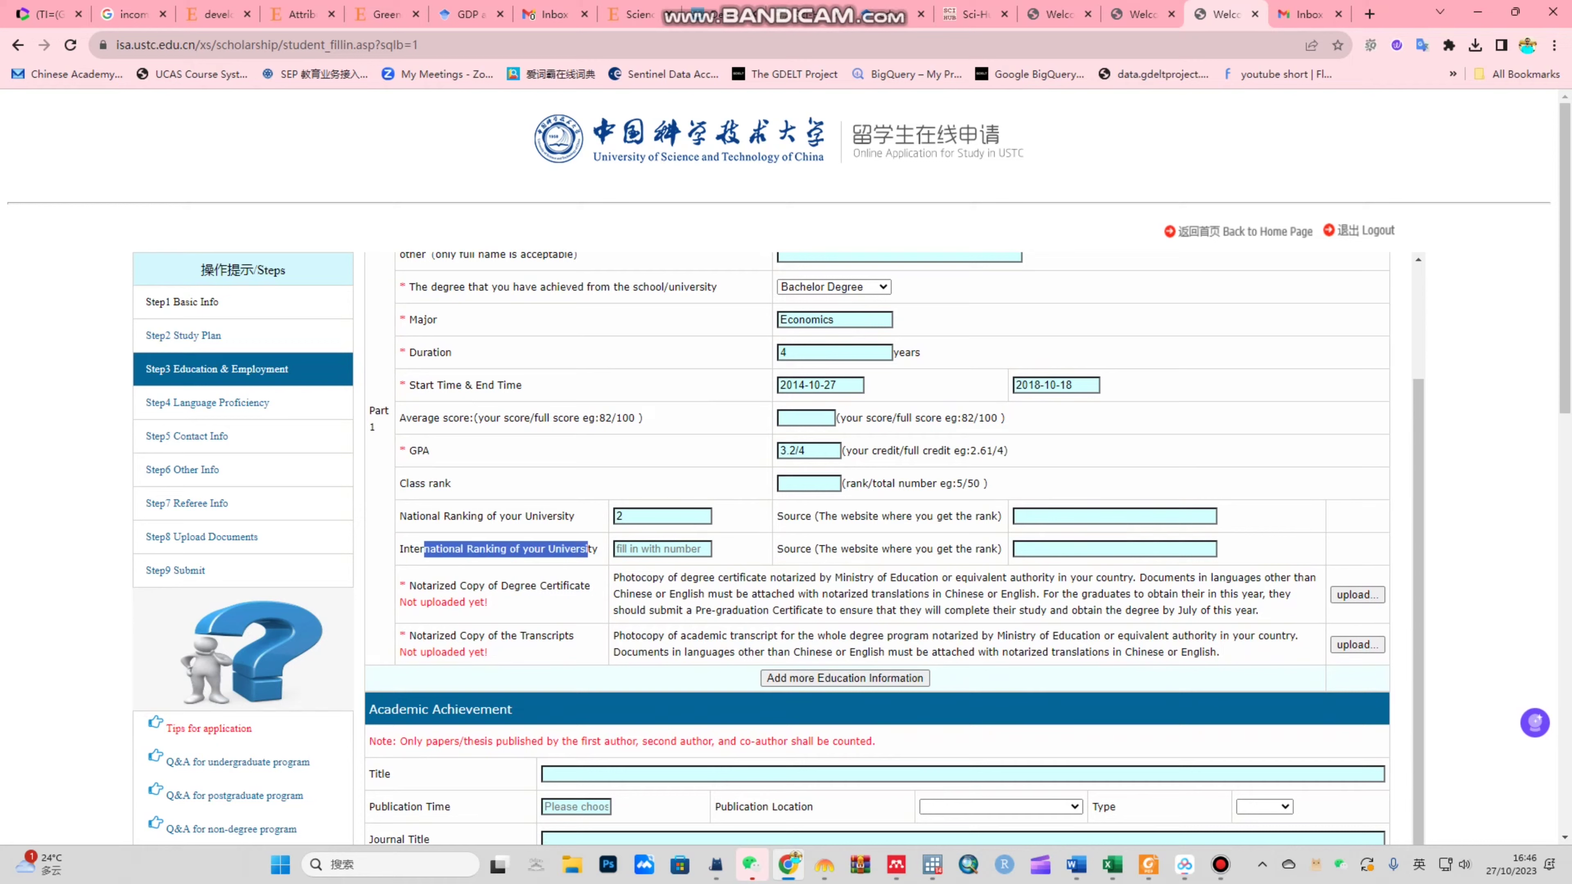
pyautogui.click(588, 549)
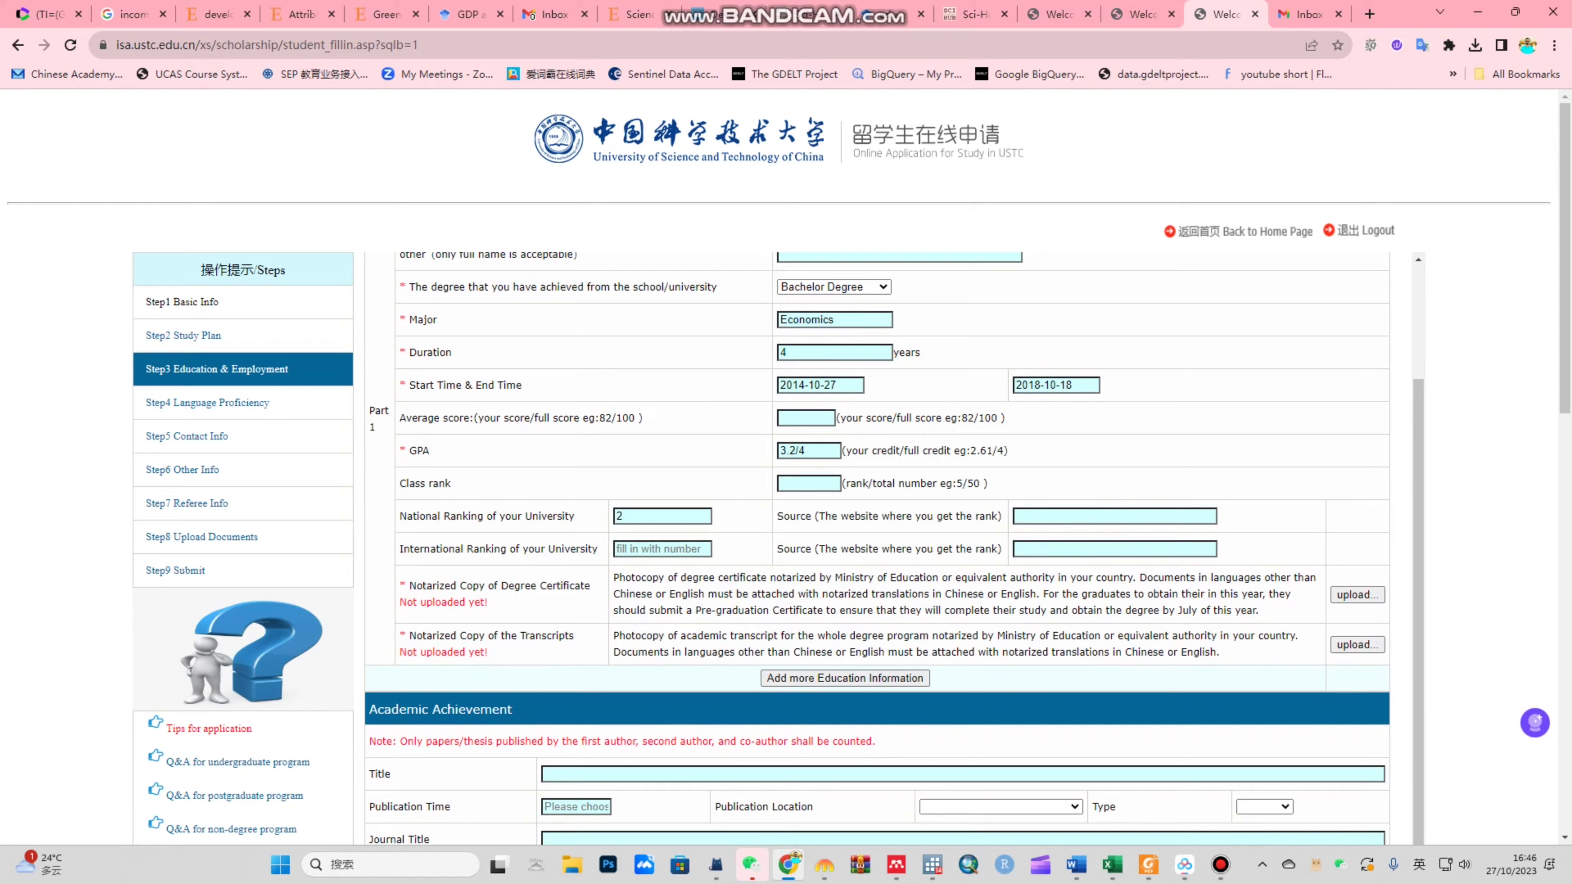
pyautogui.scroll(-2, 877, 548)
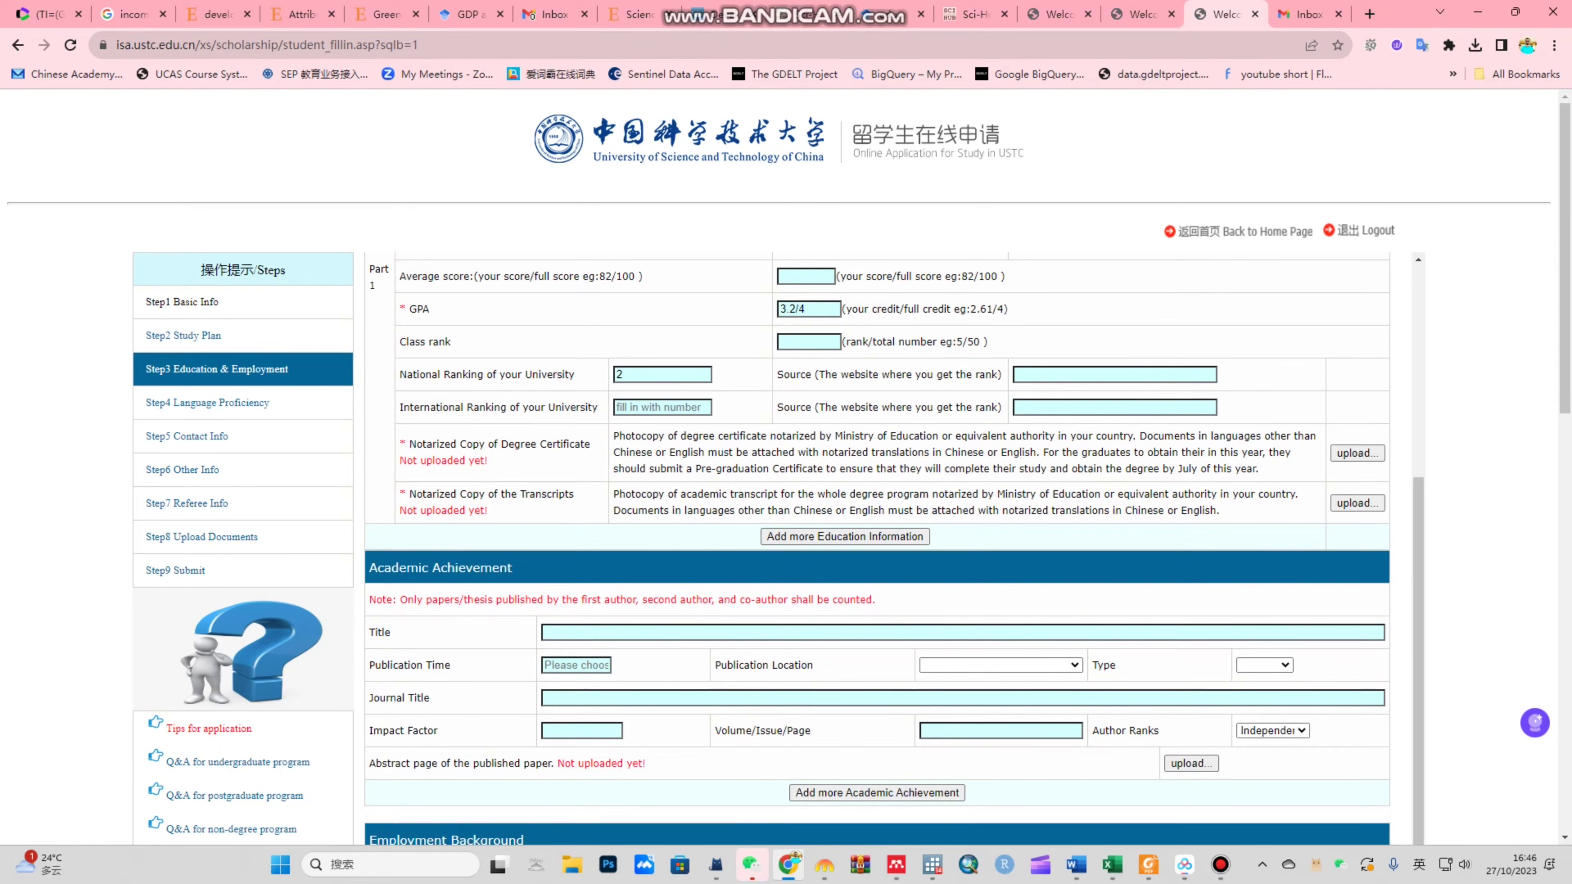
pyautogui.moveTo(409, 443); pyautogui.dragTo(489, 460)
# Step: Upload the JPG scan from the documents folder as the notarized degree certificate
pyautogui.click(1358, 453)
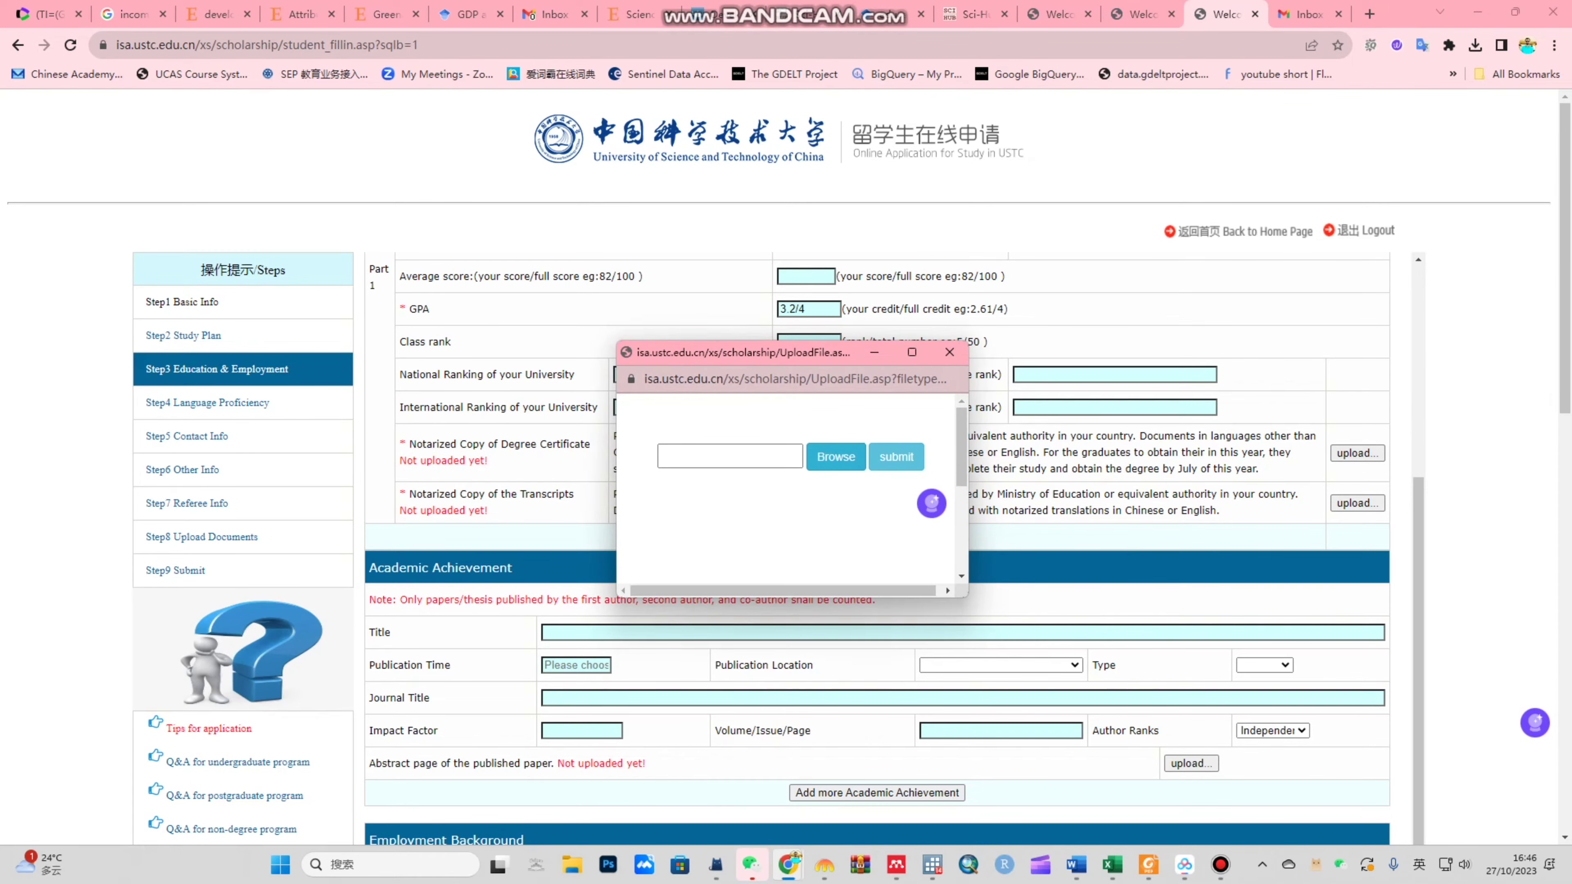
pyautogui.click(835, 456)
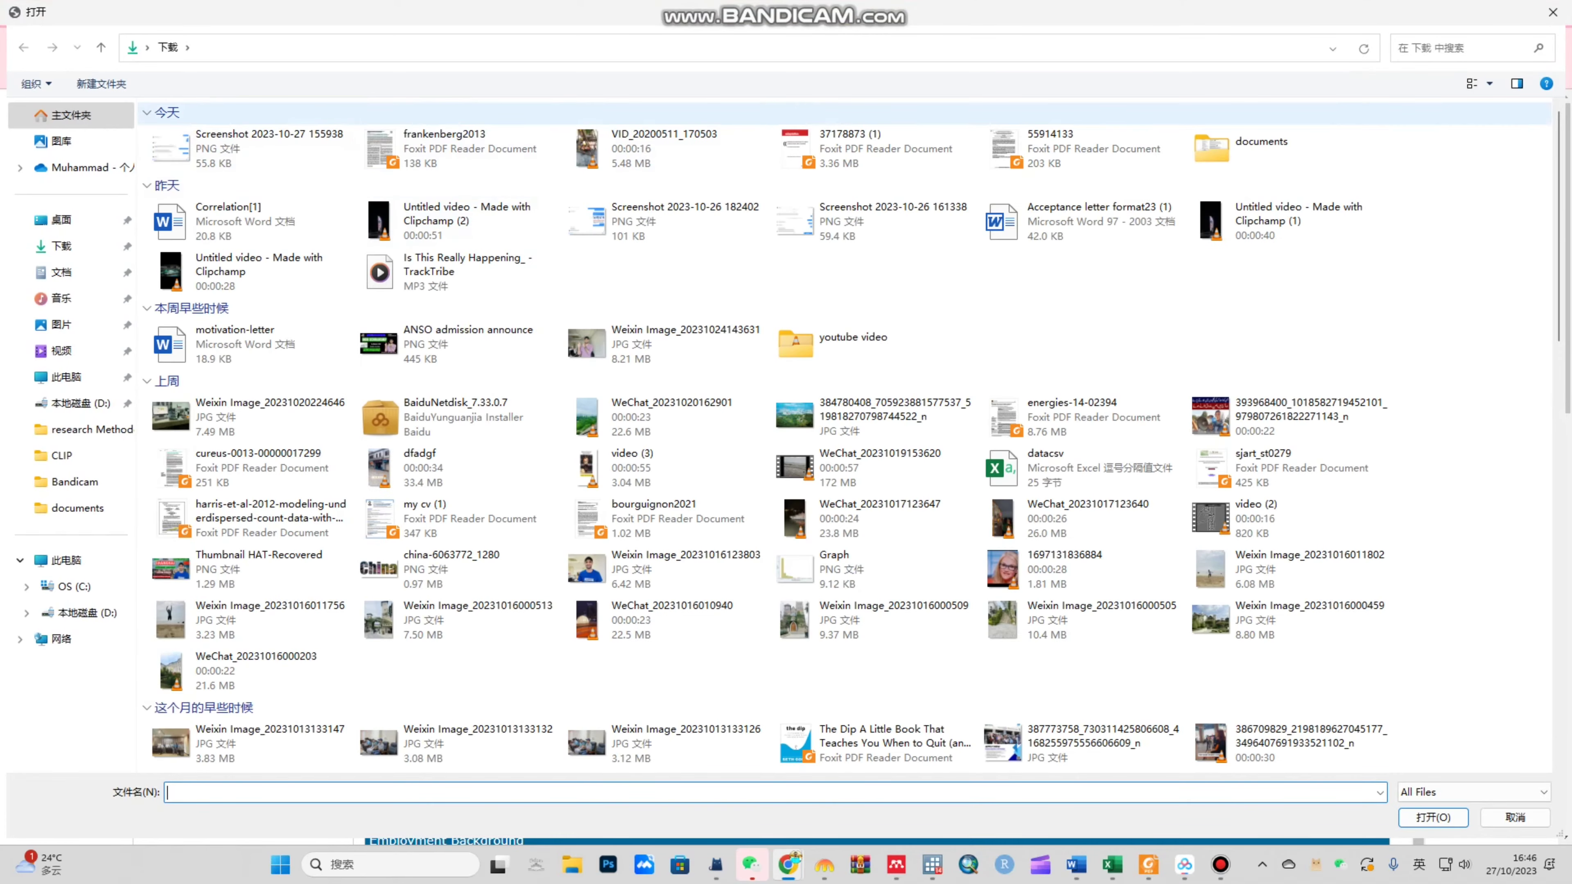
pyautogui.doubleClick(1211, 149)
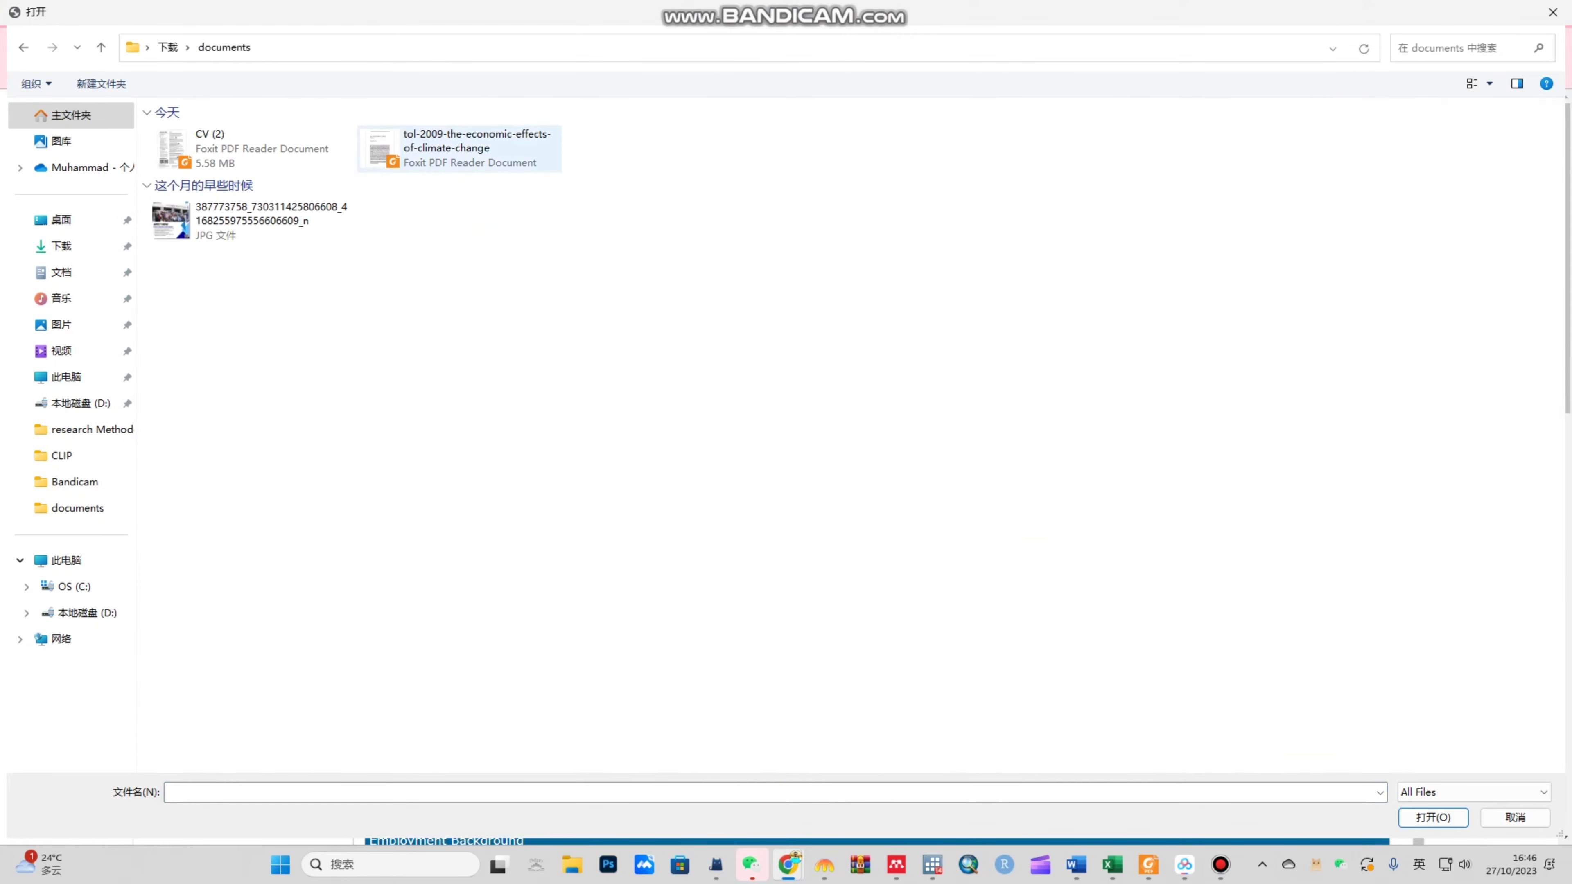
pyautogui.click(247, 220)
pyautogui.press('Return')
pyautogui.click(895, 456)
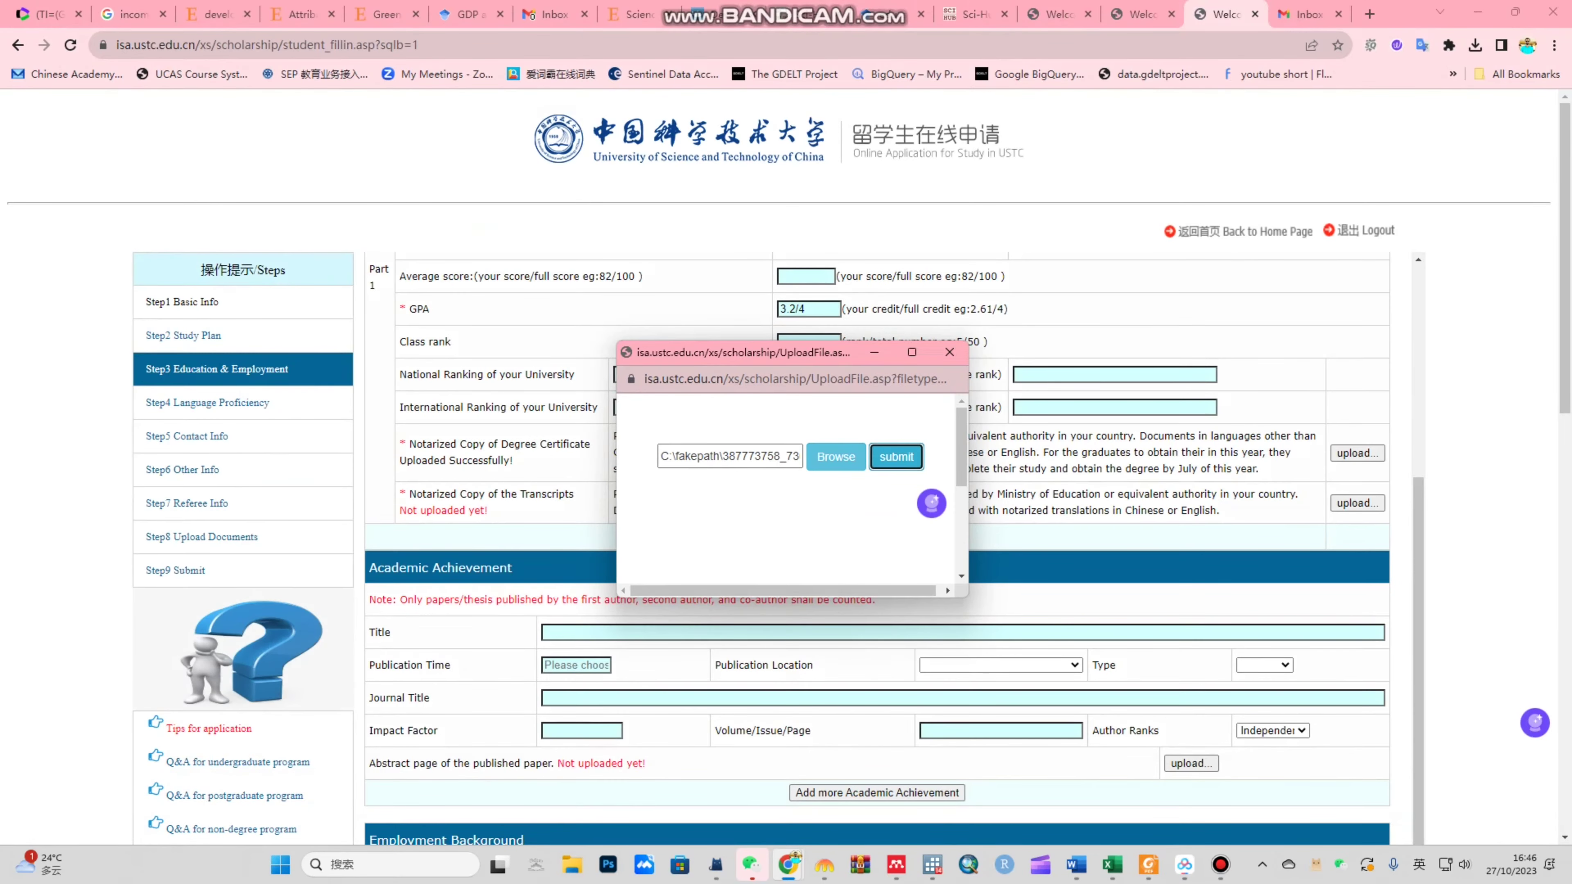
pyautogui.press('Return')
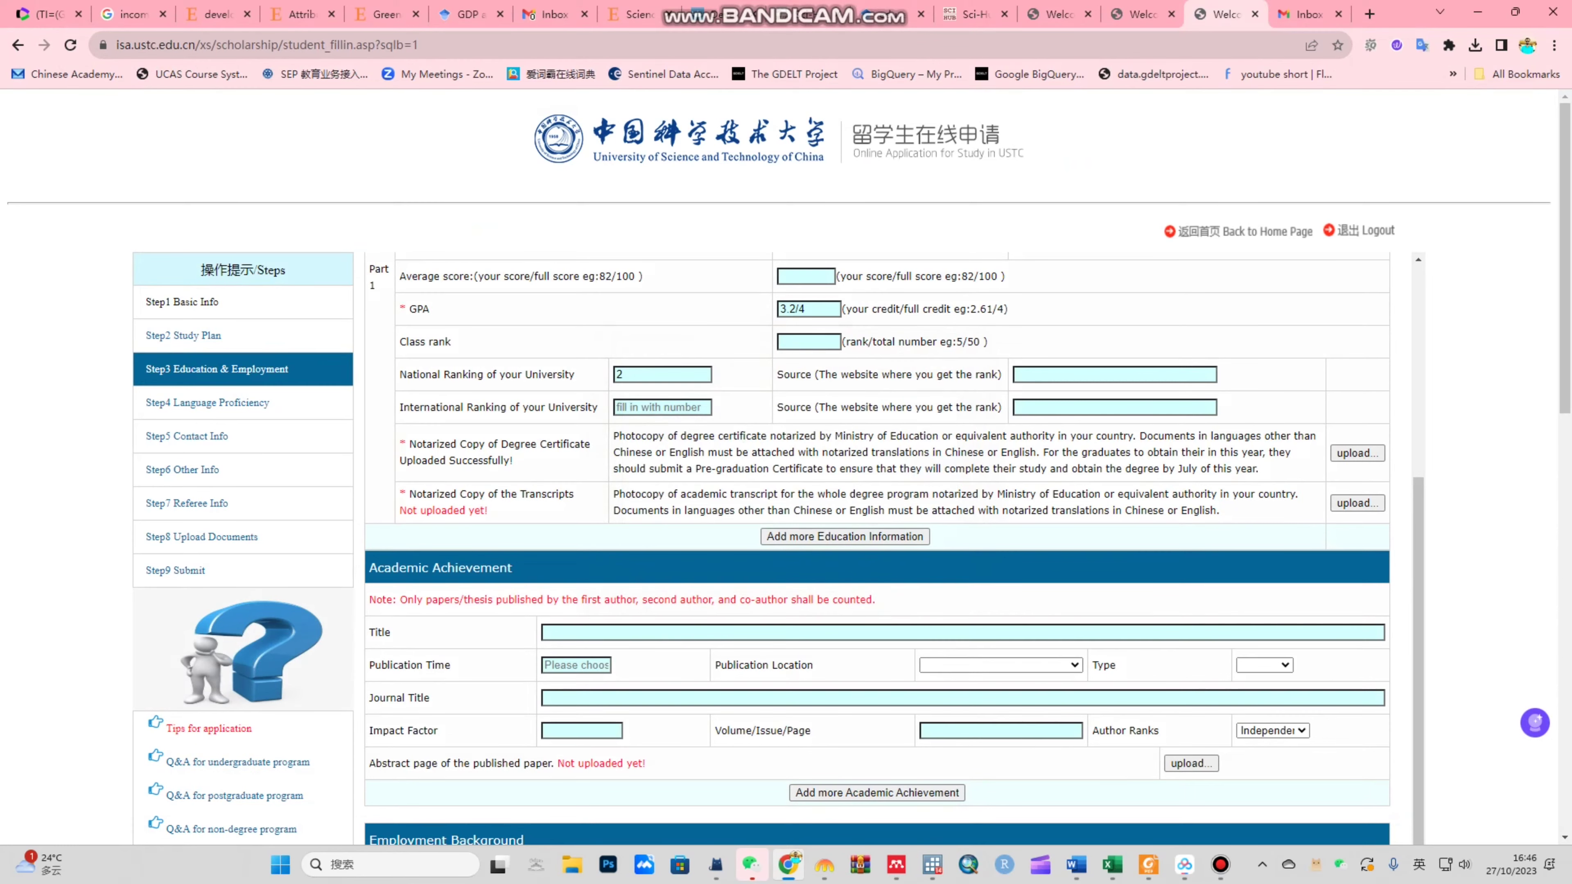
pyautogui.moveTo(408, 494); pyautogui.dragTo(574, 494)
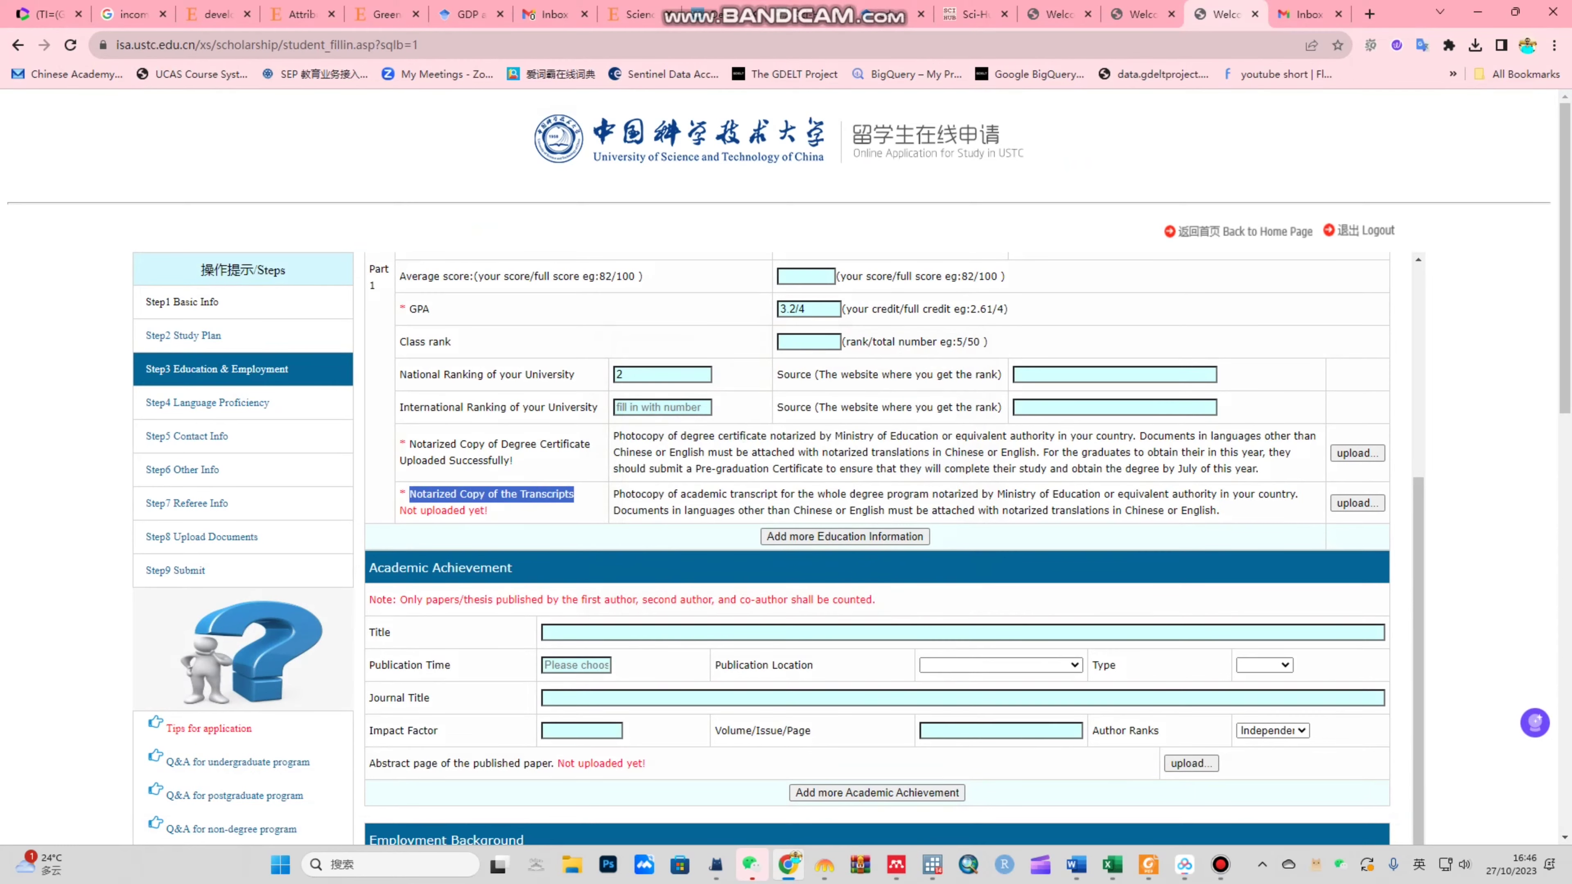
pyautogui.click(575, 493)
# Step: Upload the same JPG scan as the notarized transcripts and add a second education entry
pyautogui.click(1356, 503)
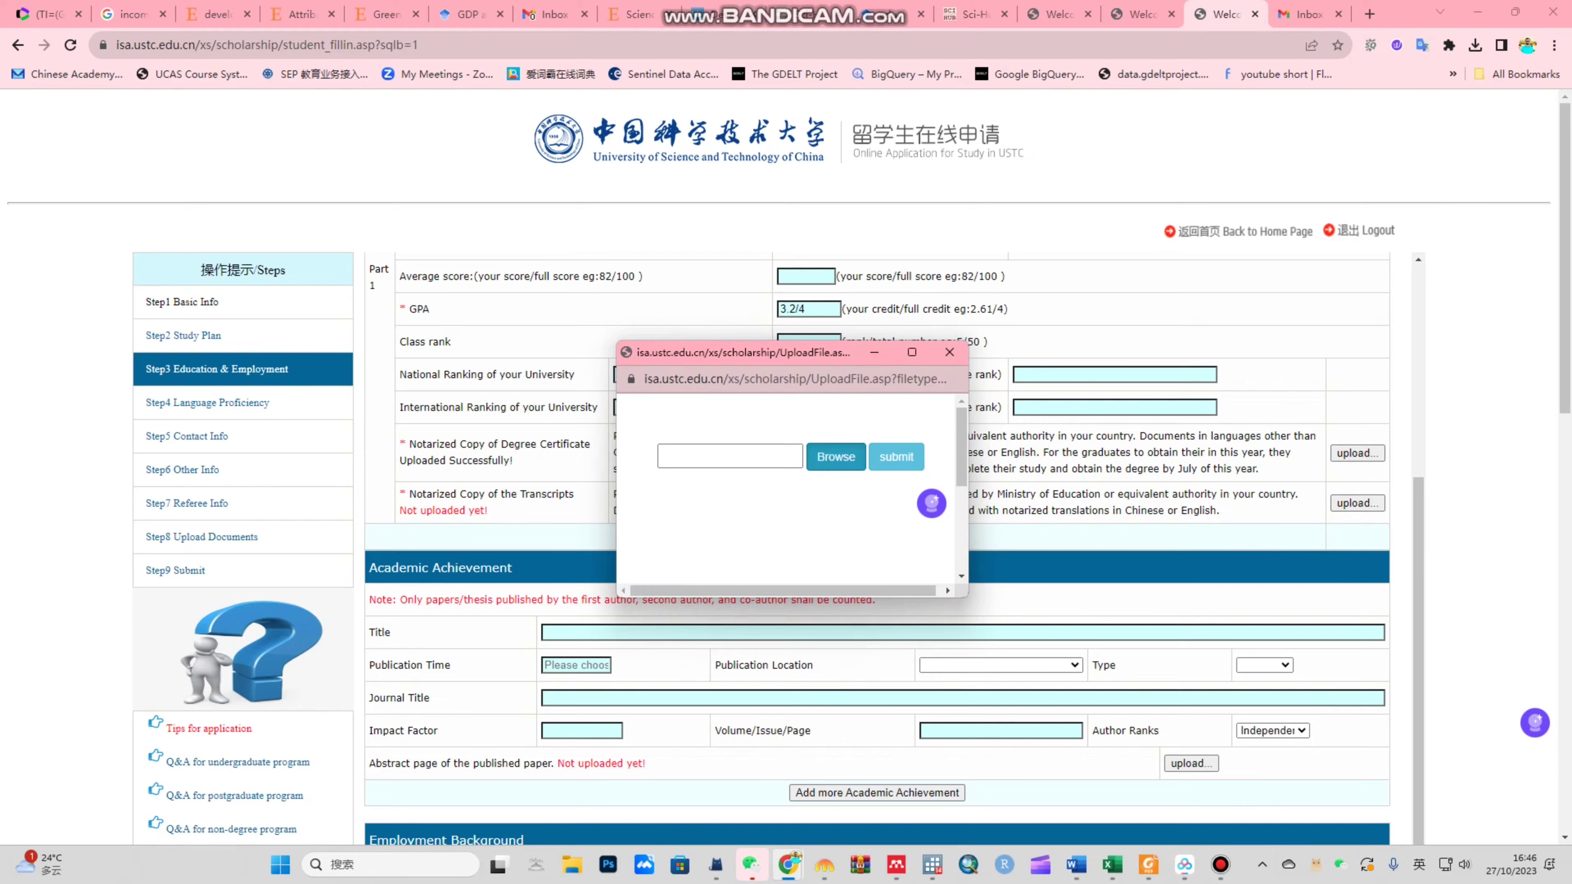
pyautogui.click(836, 457)
pyautogui.doubleClick(266, 220)
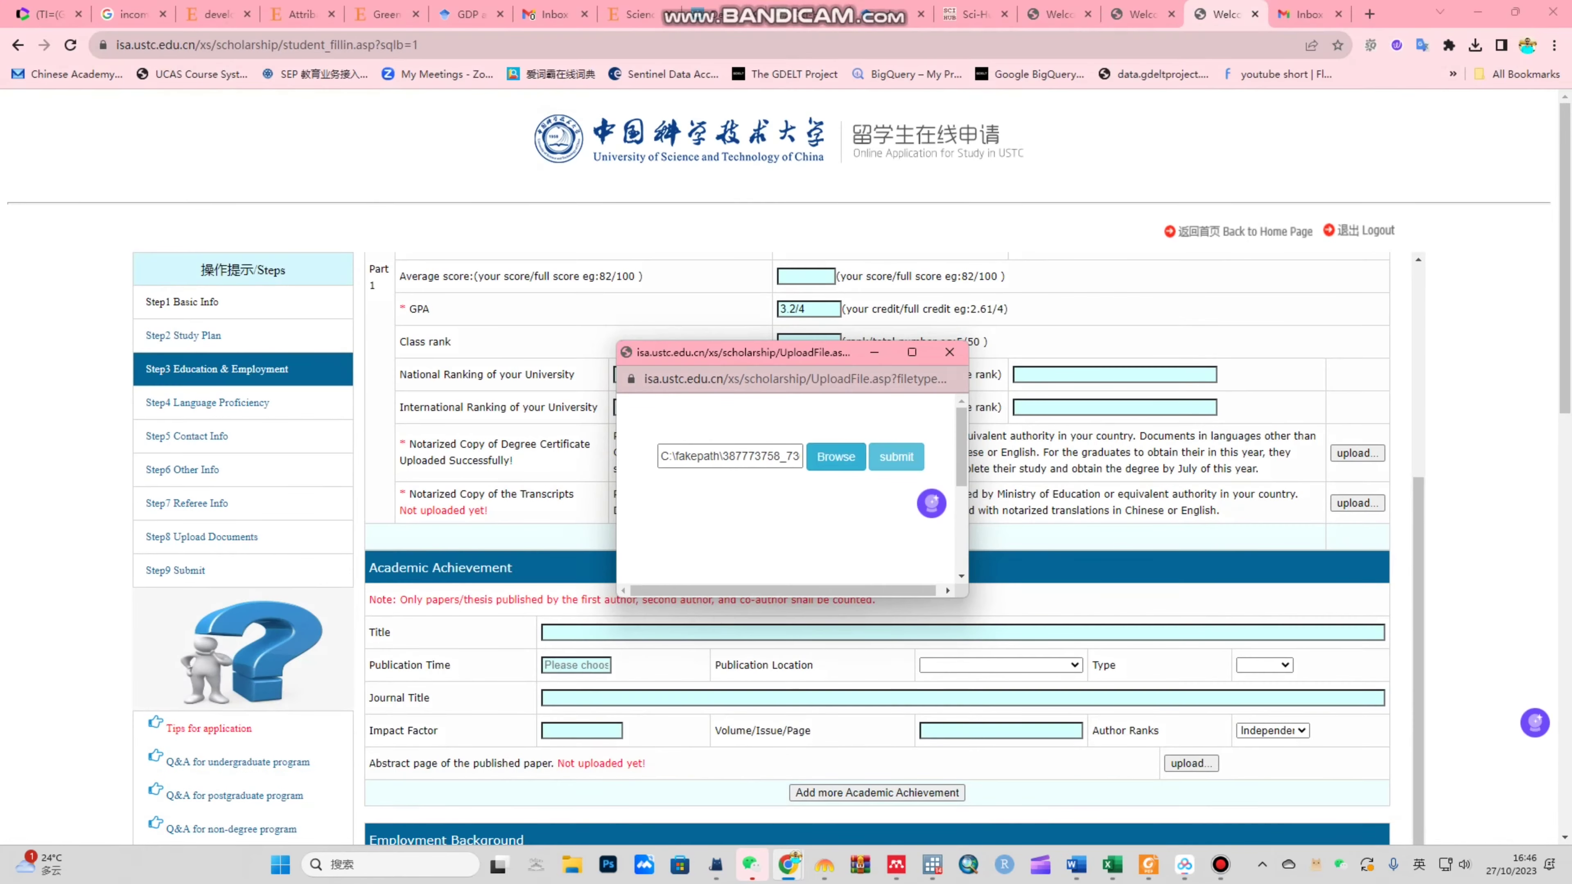
pyautogui.click(896, 457)
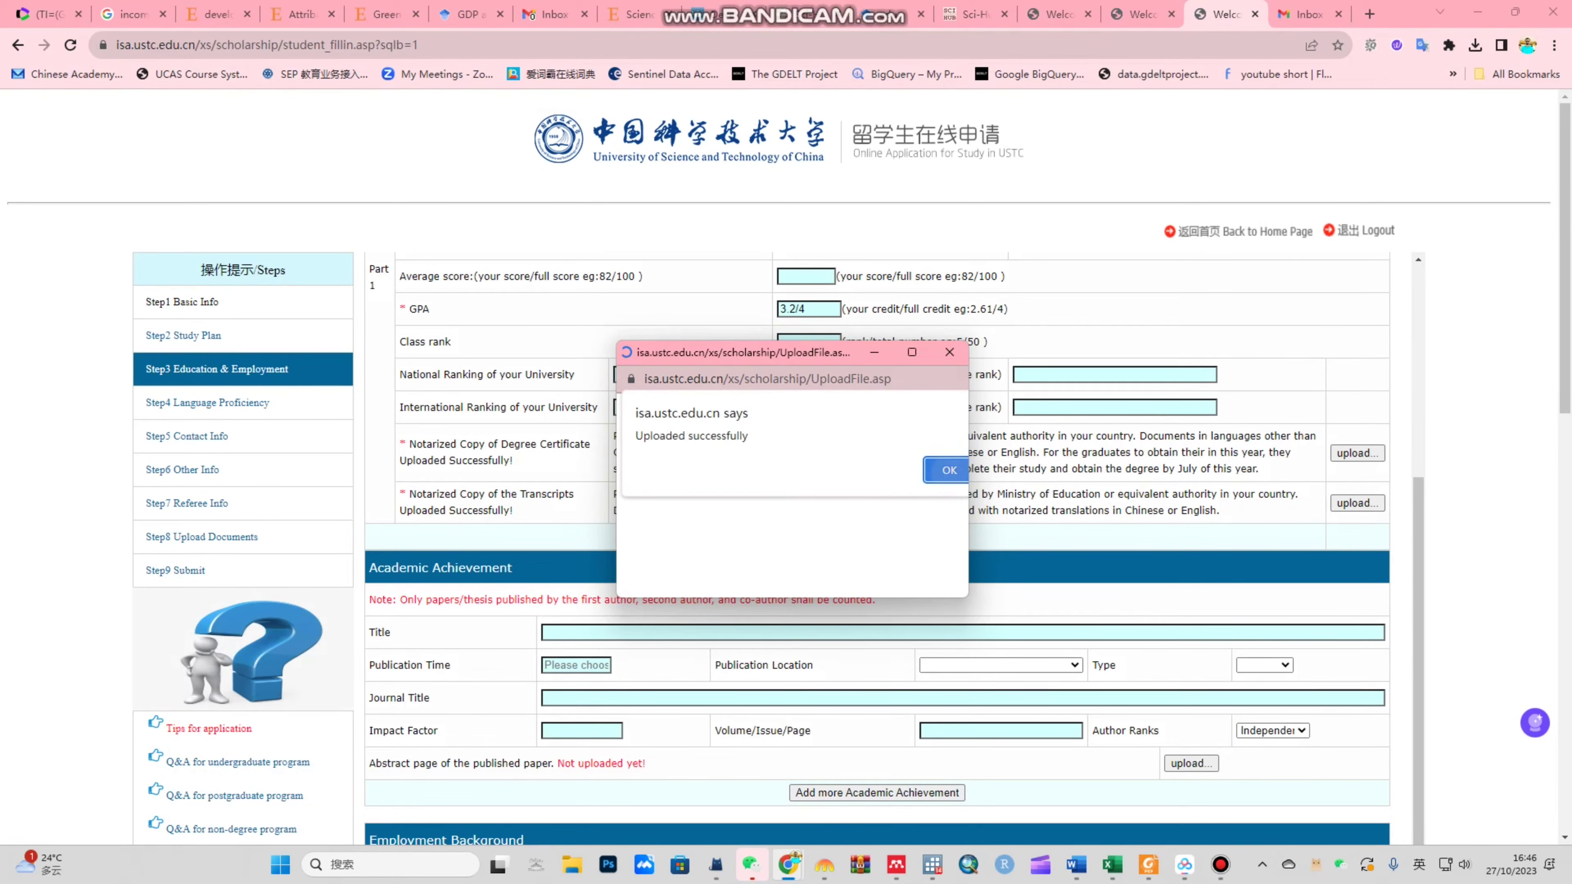
pyautogui.click(845, 537)
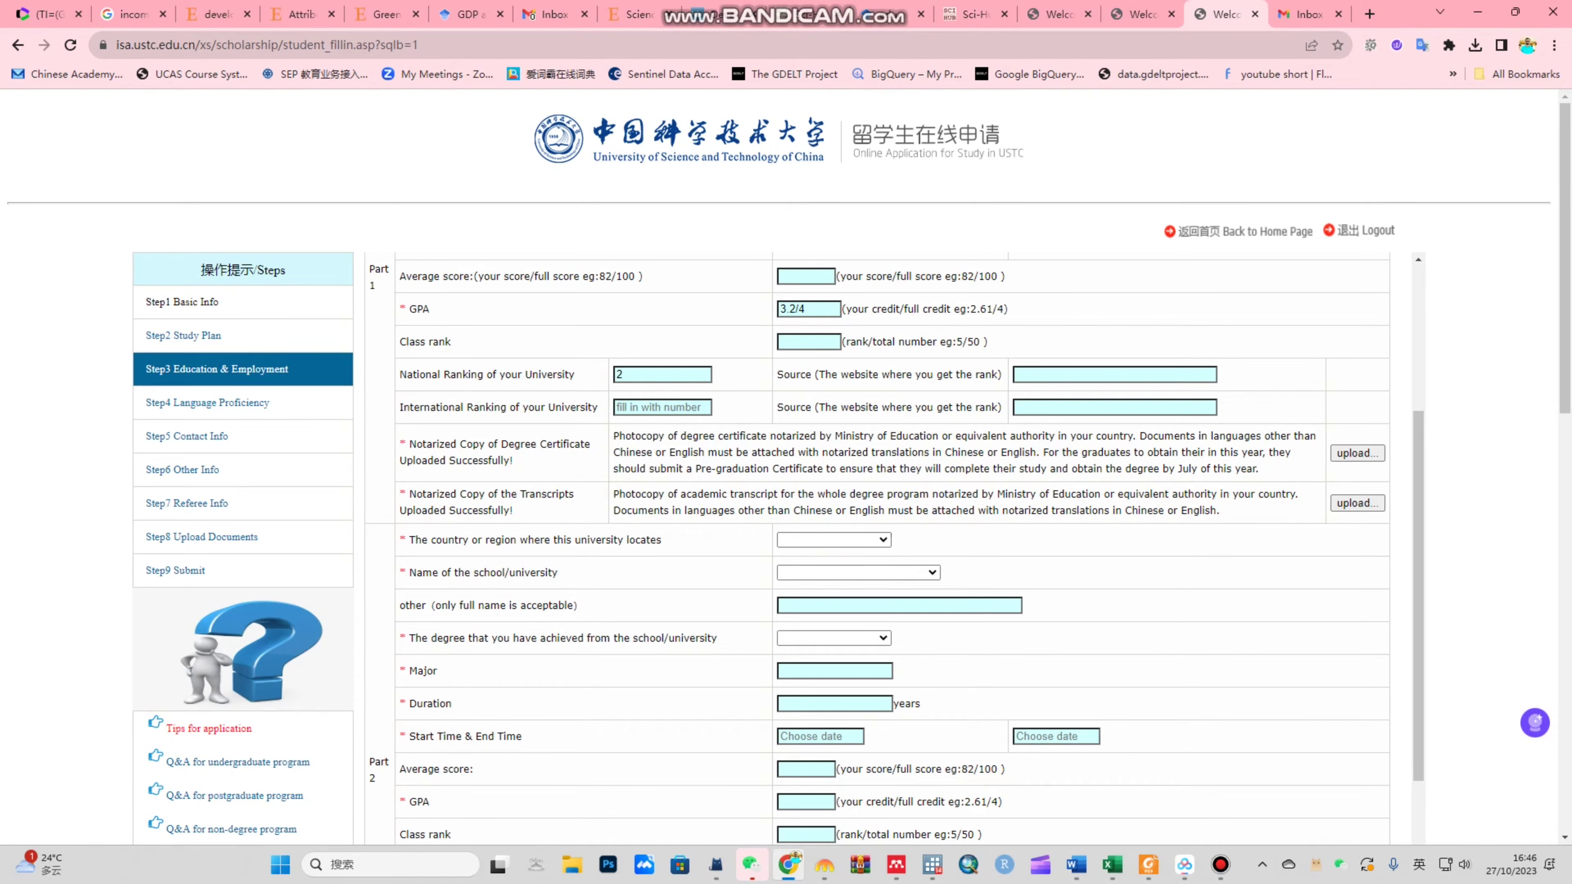
# Step: For the second entry, choose Pakistan and Quaid-e-Azam University, Islamabad
pyautogui.click(834, 539)
pyautogui.write('p')
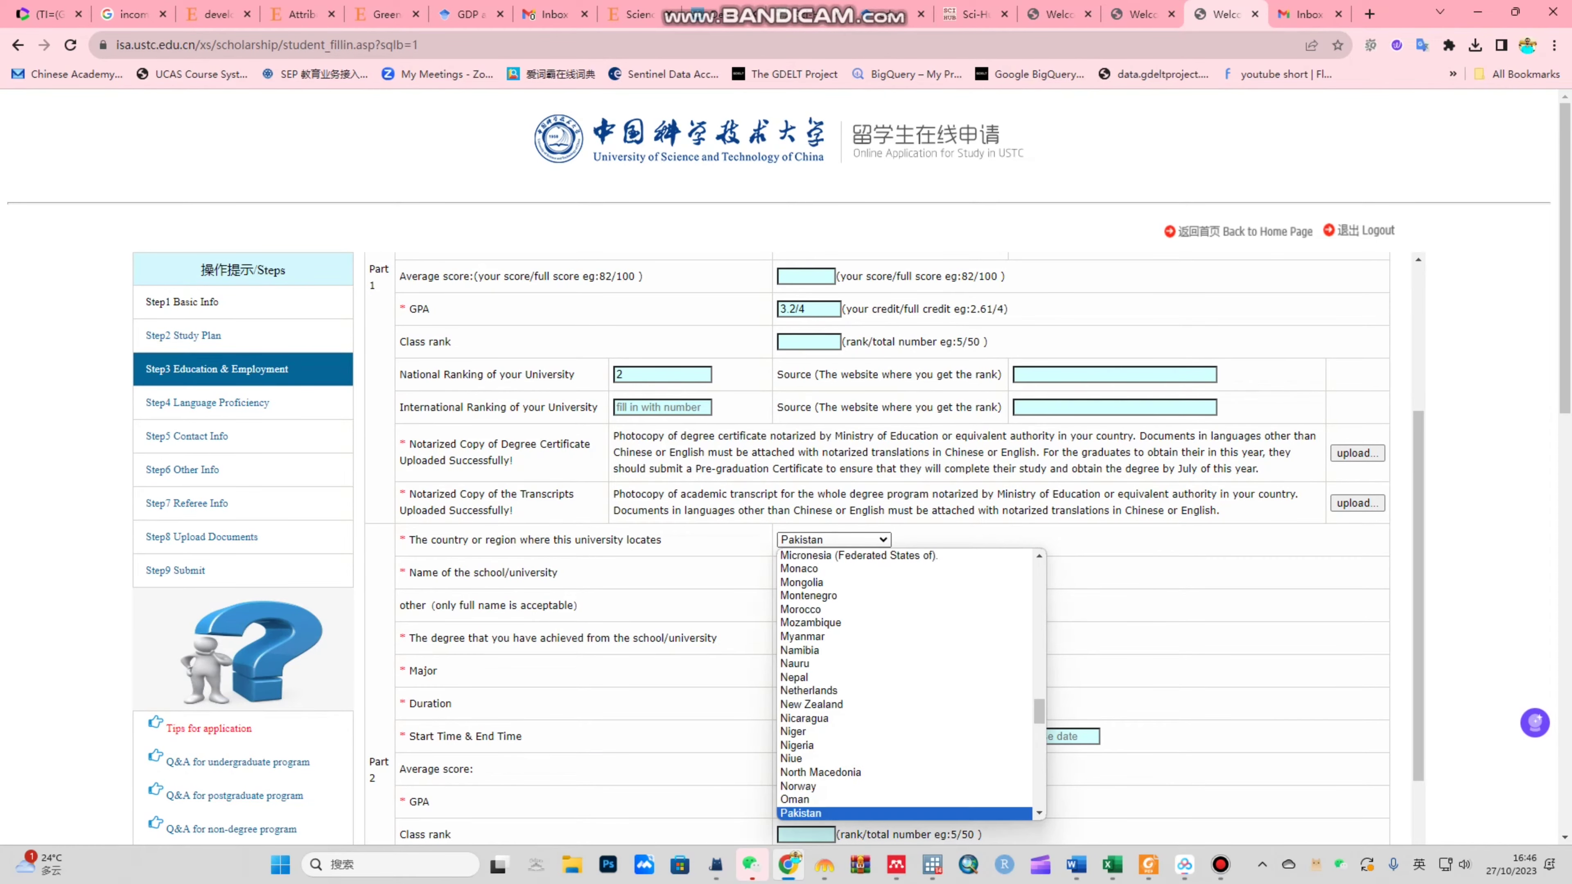
pyautogui.press('Return')
pyautogui.press('Tab')
pyautogui.hotkey('alt', 'Down')
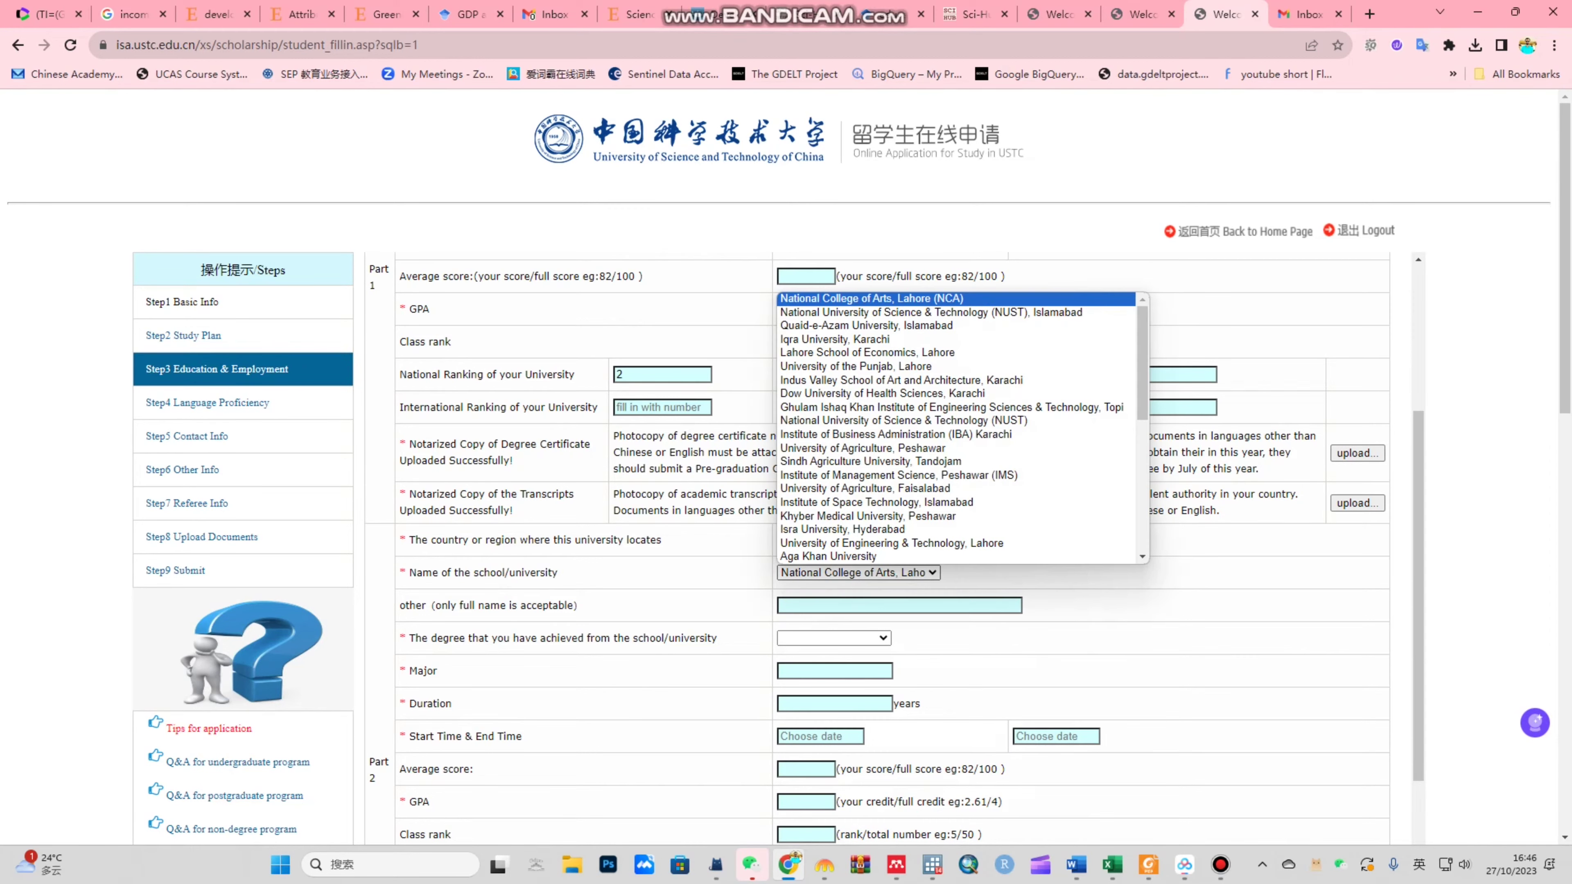
pyautogui.write('q')
pyautogui.press('Return')
# Step: Select Master's Degree, enter Eco as the major and 2 years duration
pyautogui.scroll(-1, 895, 548)
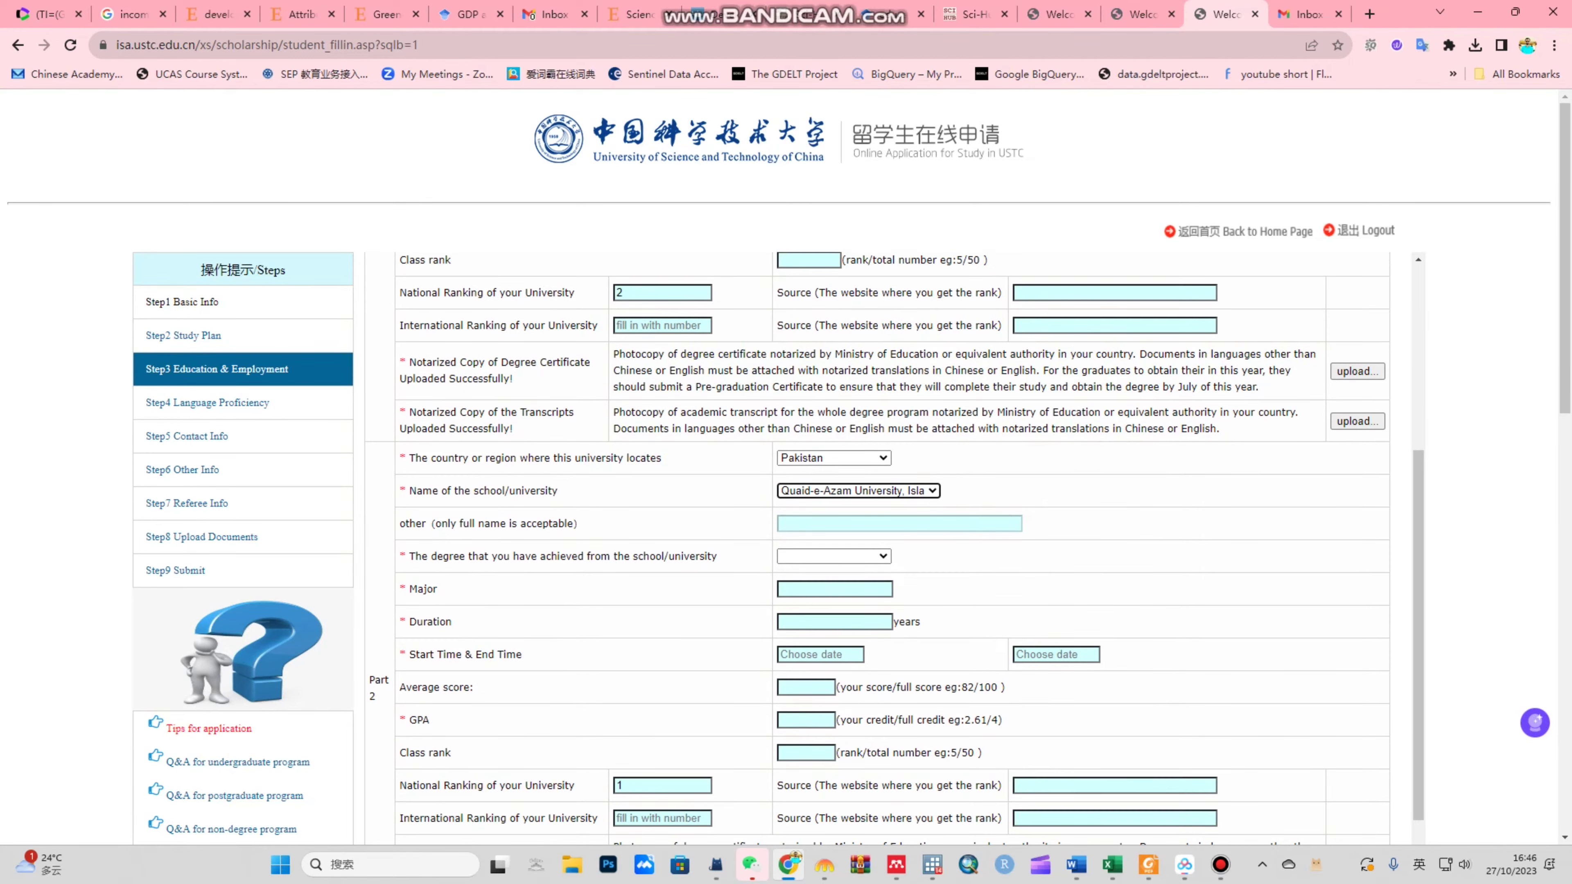
pyautogui.click(833, 556)
pyautogui.press('m')
pyautogui.press('Return')
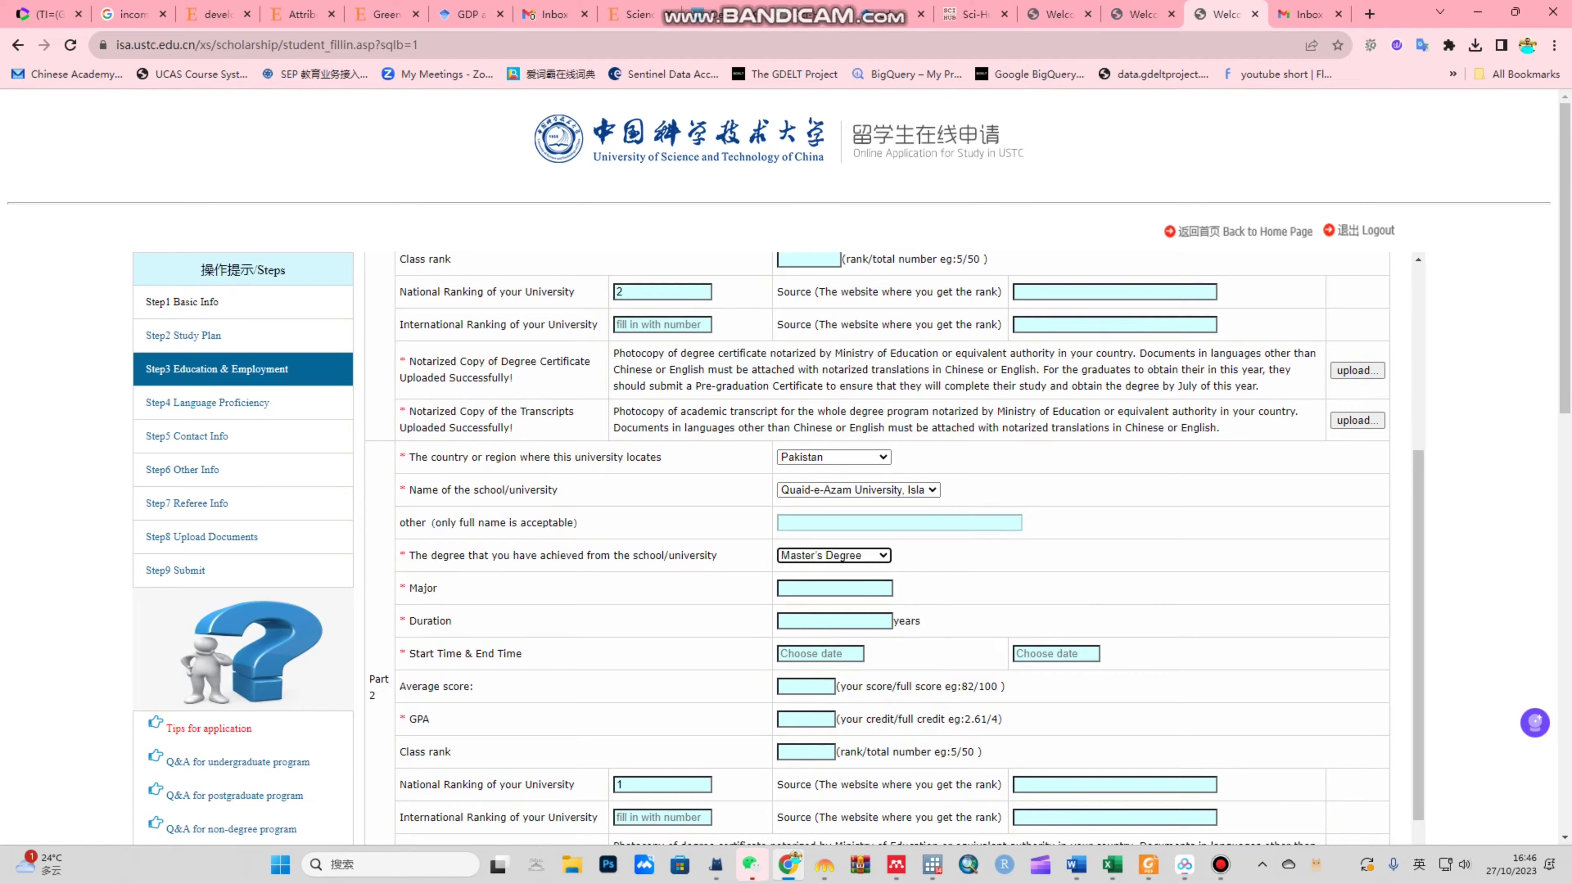
pyautogui.scroll(-3, 876, 549)
pyautogui.scroll(2, 876, 549)
pyautogui.press('Tab')
pyautogui.write('Eco')
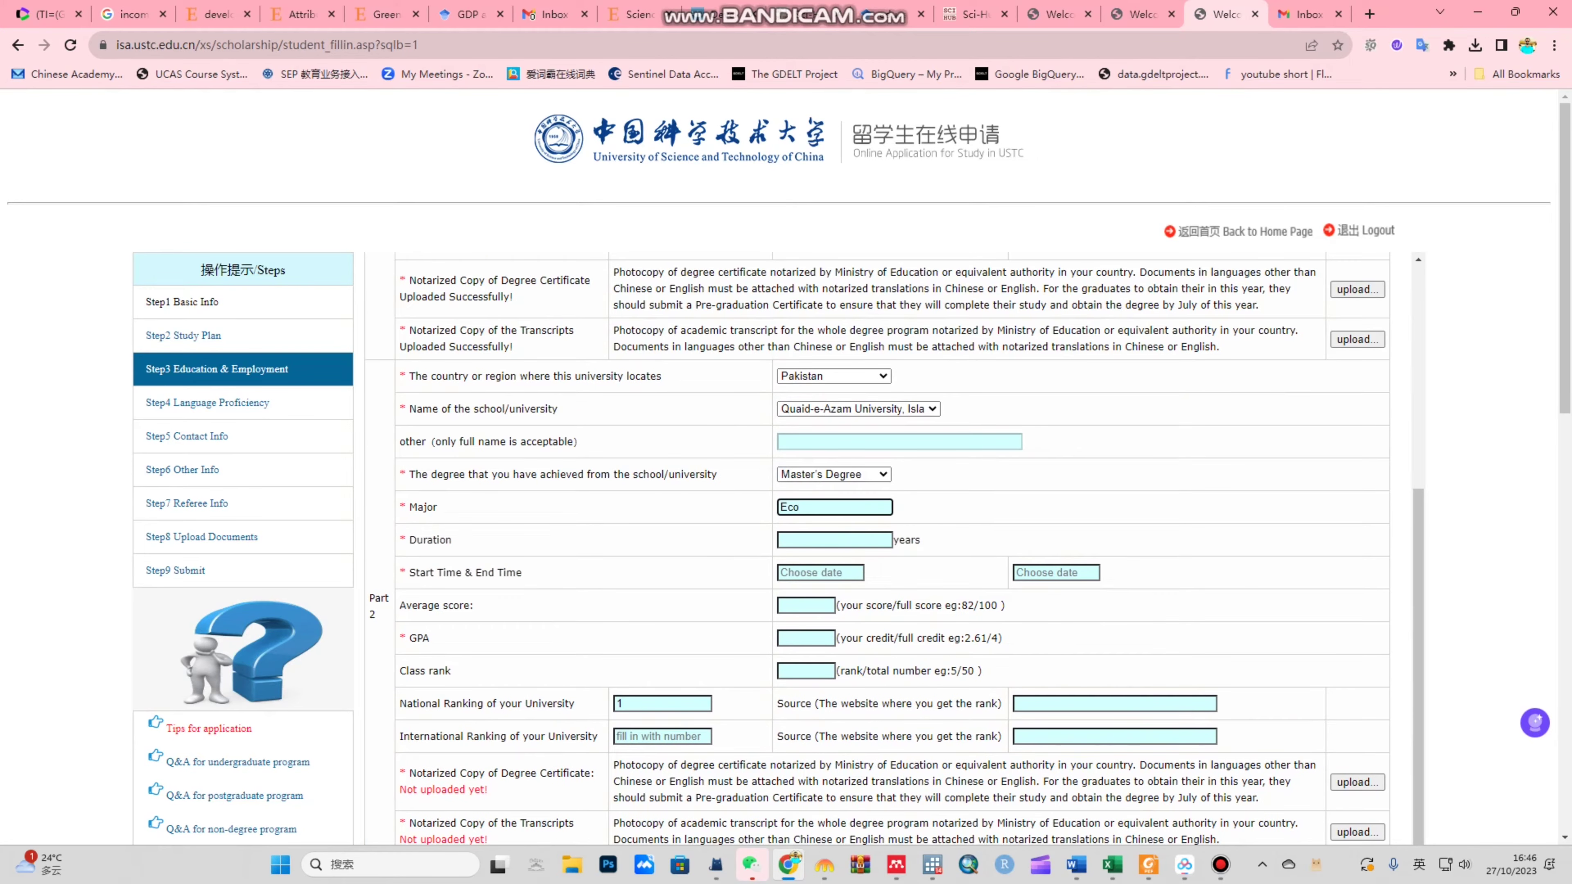
pyautogui.press('Tab')
pyautogui.write('2')
# Step: Set the master's study period from 2018-10-25 to 2020-09-08
pyautogui.press('Tab')
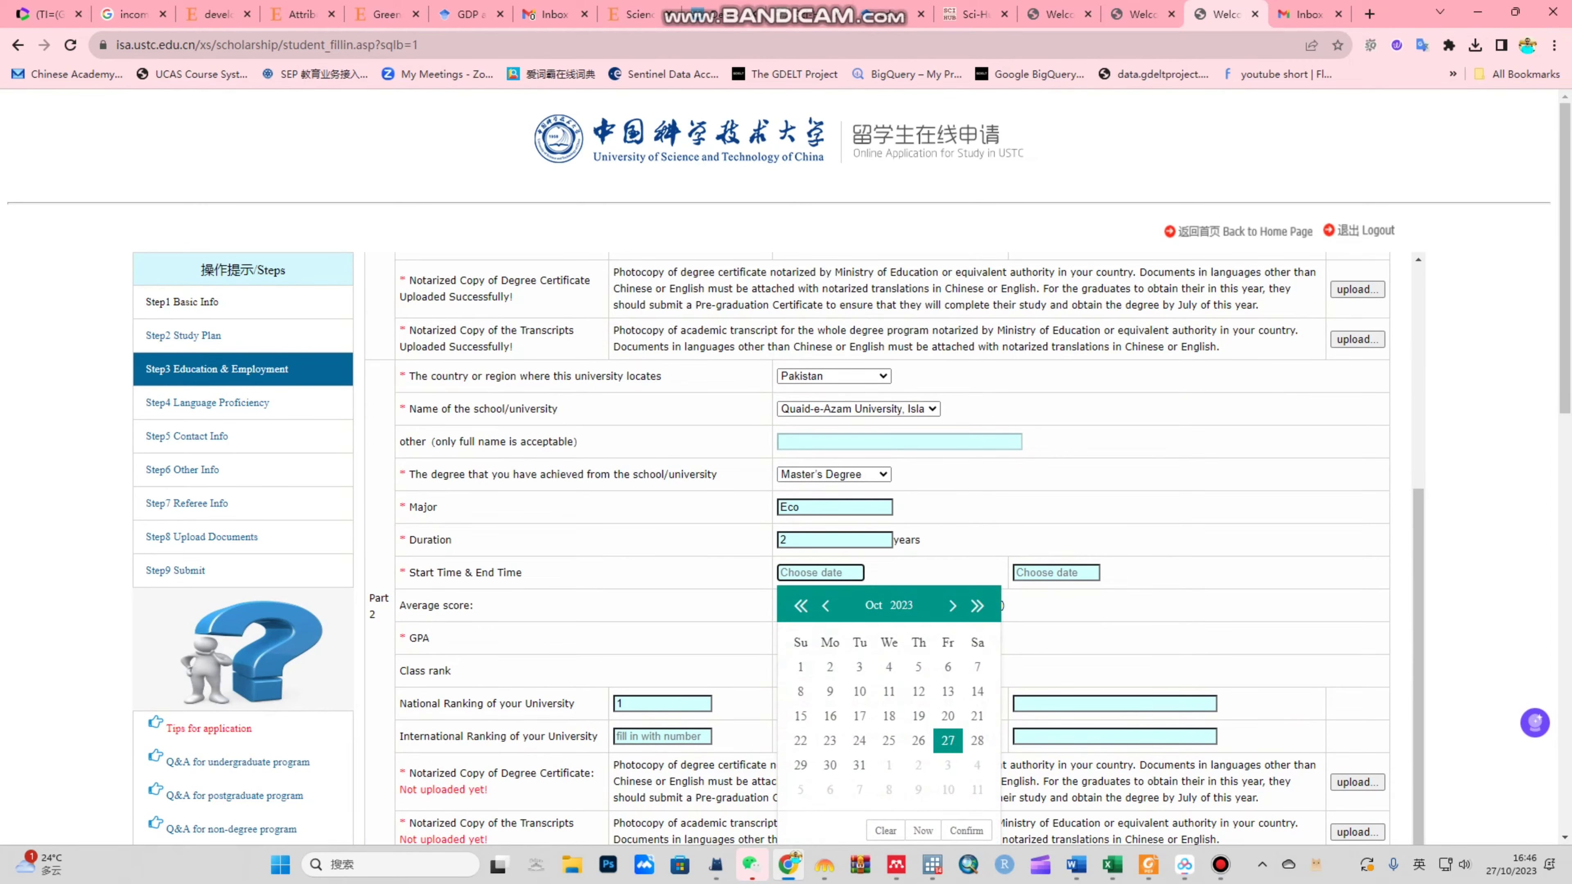
pyautogui.click(800, 606)
pyautogui.click(800, 606)
pyautogui.click(801, 606)
pyautogui.click(800, 605)
pyautogui.click(801, 605)
pyautogui.click(918, 740)
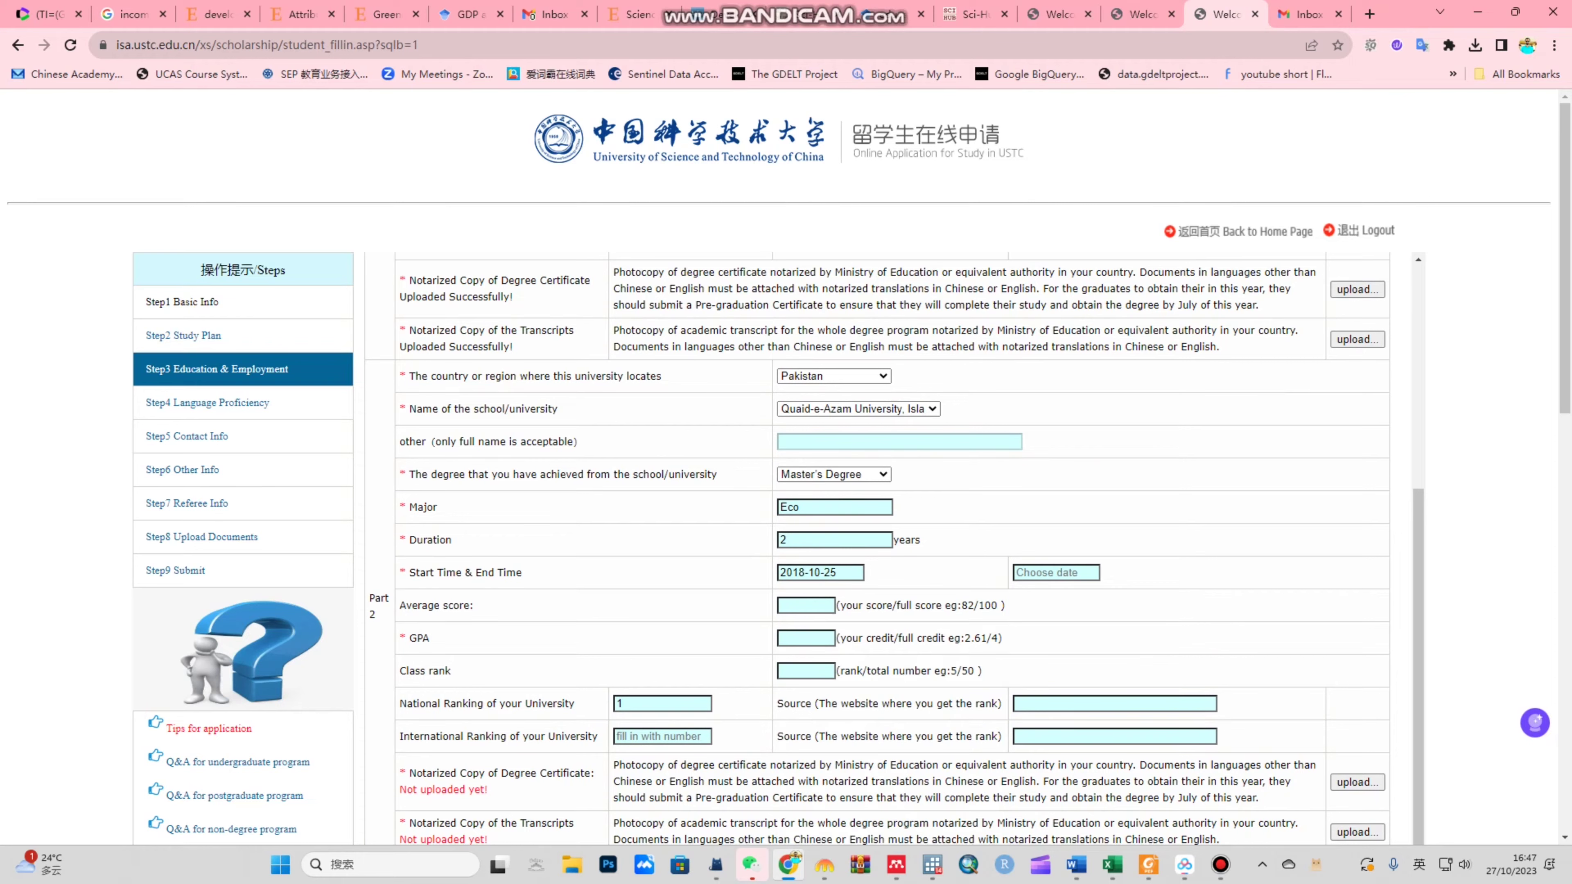
pyautogui.press('Tab')
pyautogui.click(1036, 606)
pyautogui.click(1037, 605)
pyautogui.click(1036, 605)
pyautogui.click(1060, 605)
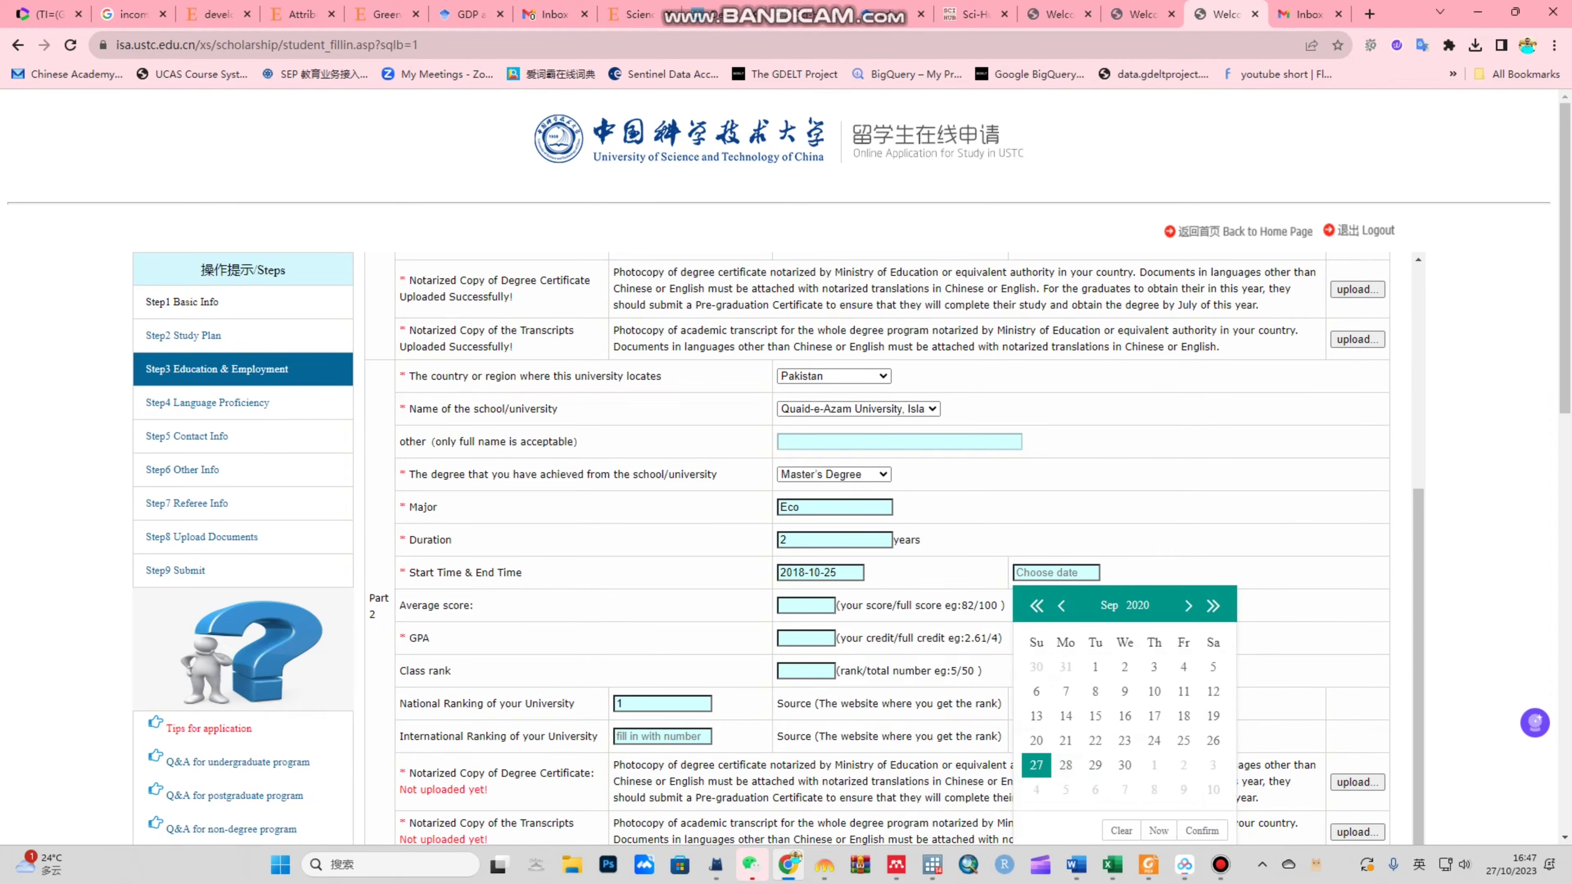
pyautogui.click(1095, 691)
# Step: Enter a GPA of 3.2/4 for the master's entry
pyautogui.scroll(-1, 894, 548)
pyautogui.click(804, 556)
pyautogui.write('3.2/4')
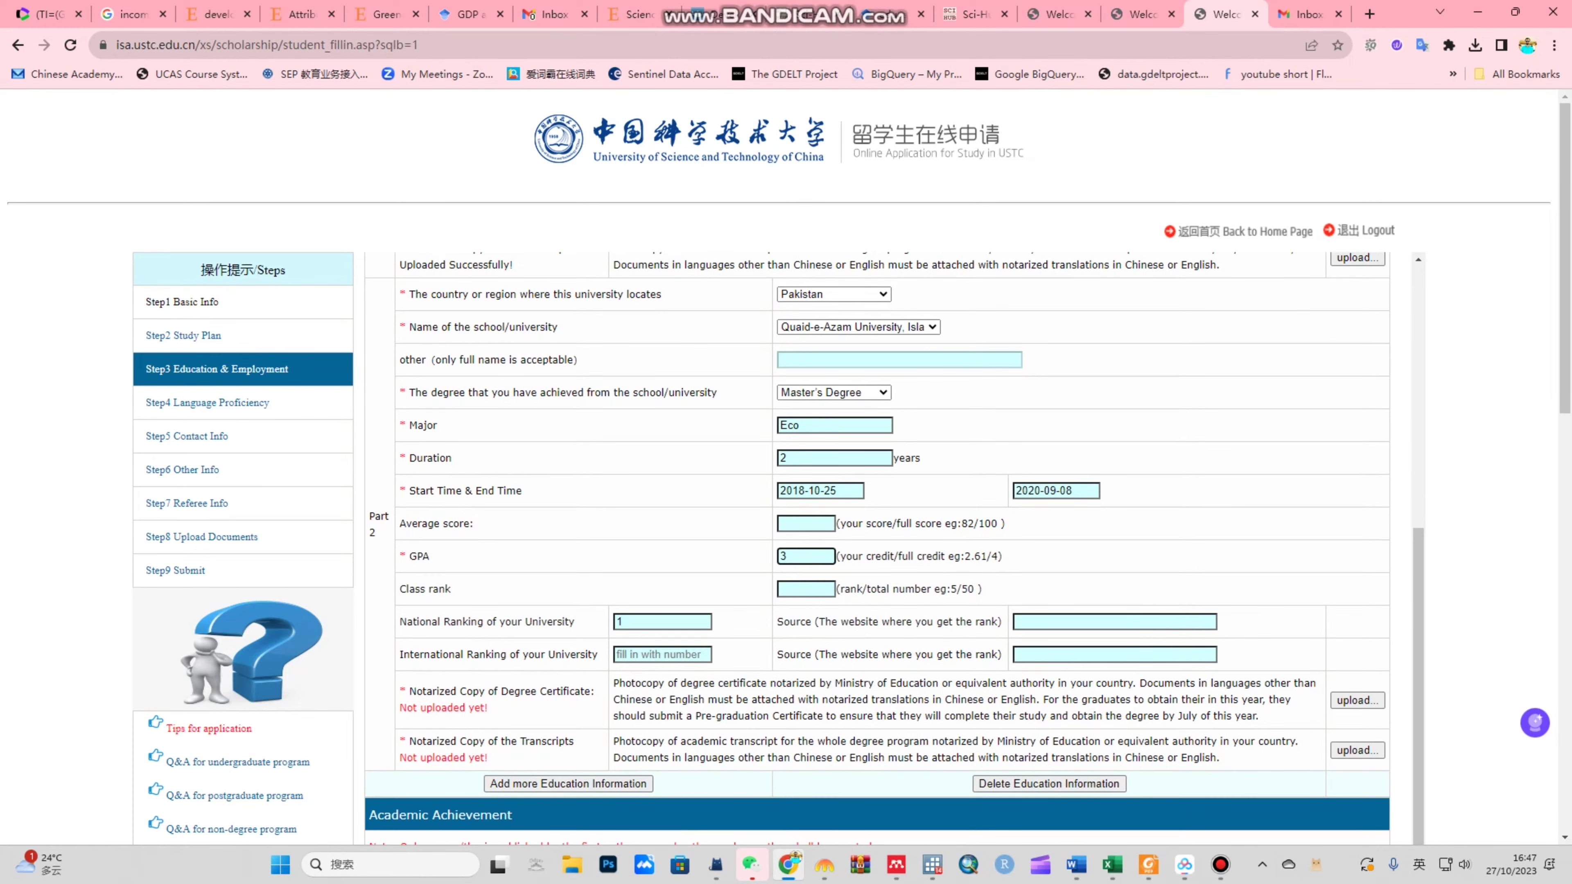
pyautogui.scroll(-2, 876, 544)
pyautogui.scroll(-5, 877, 545)
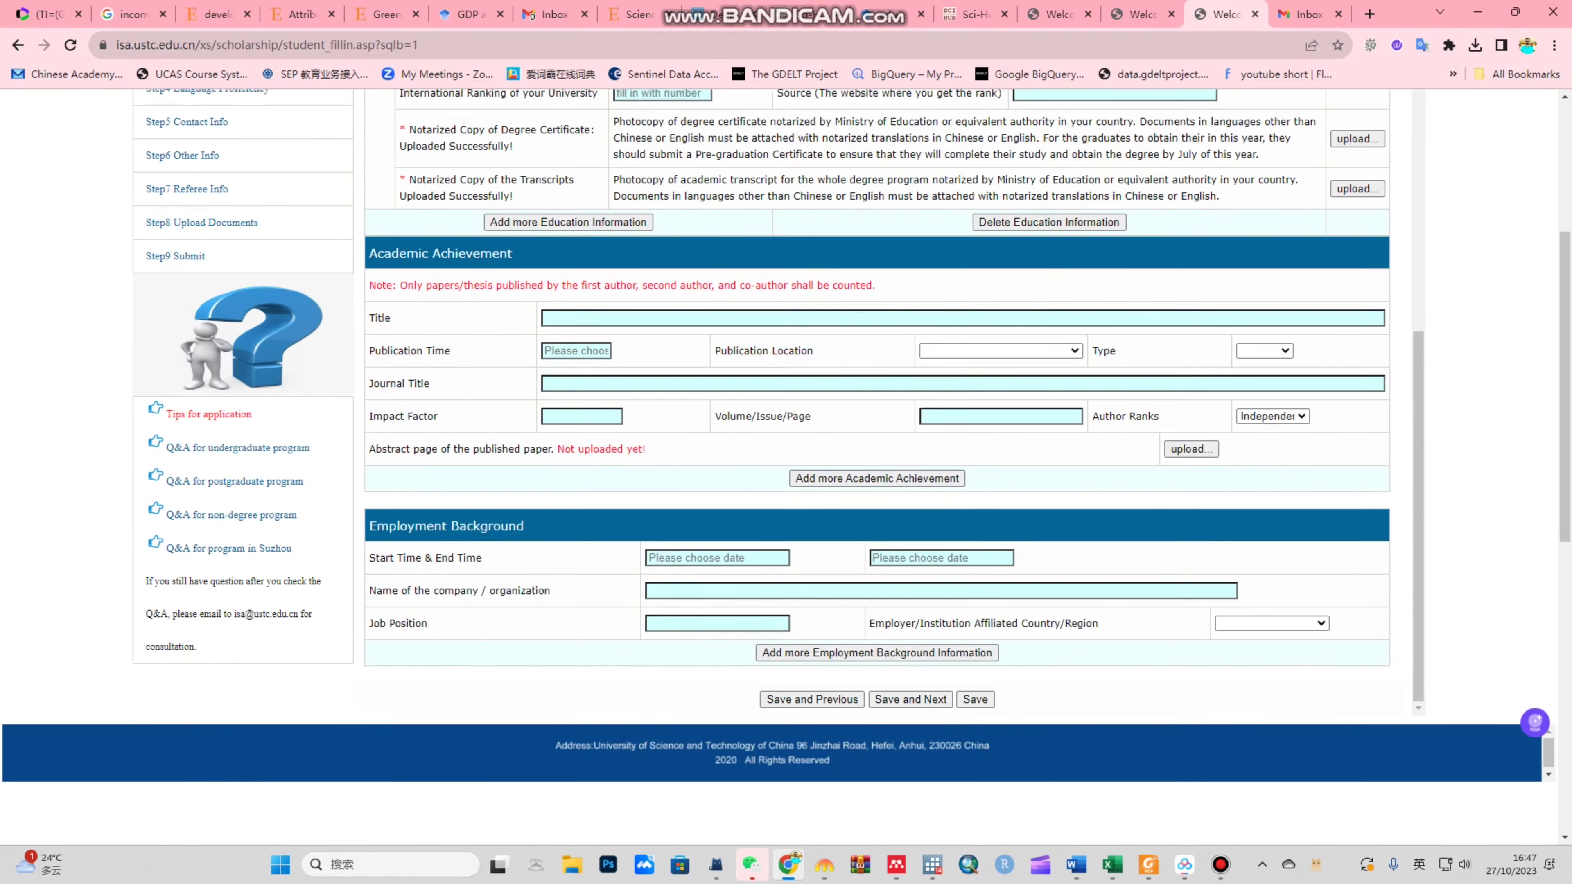
pyautogui.click(963, 305)
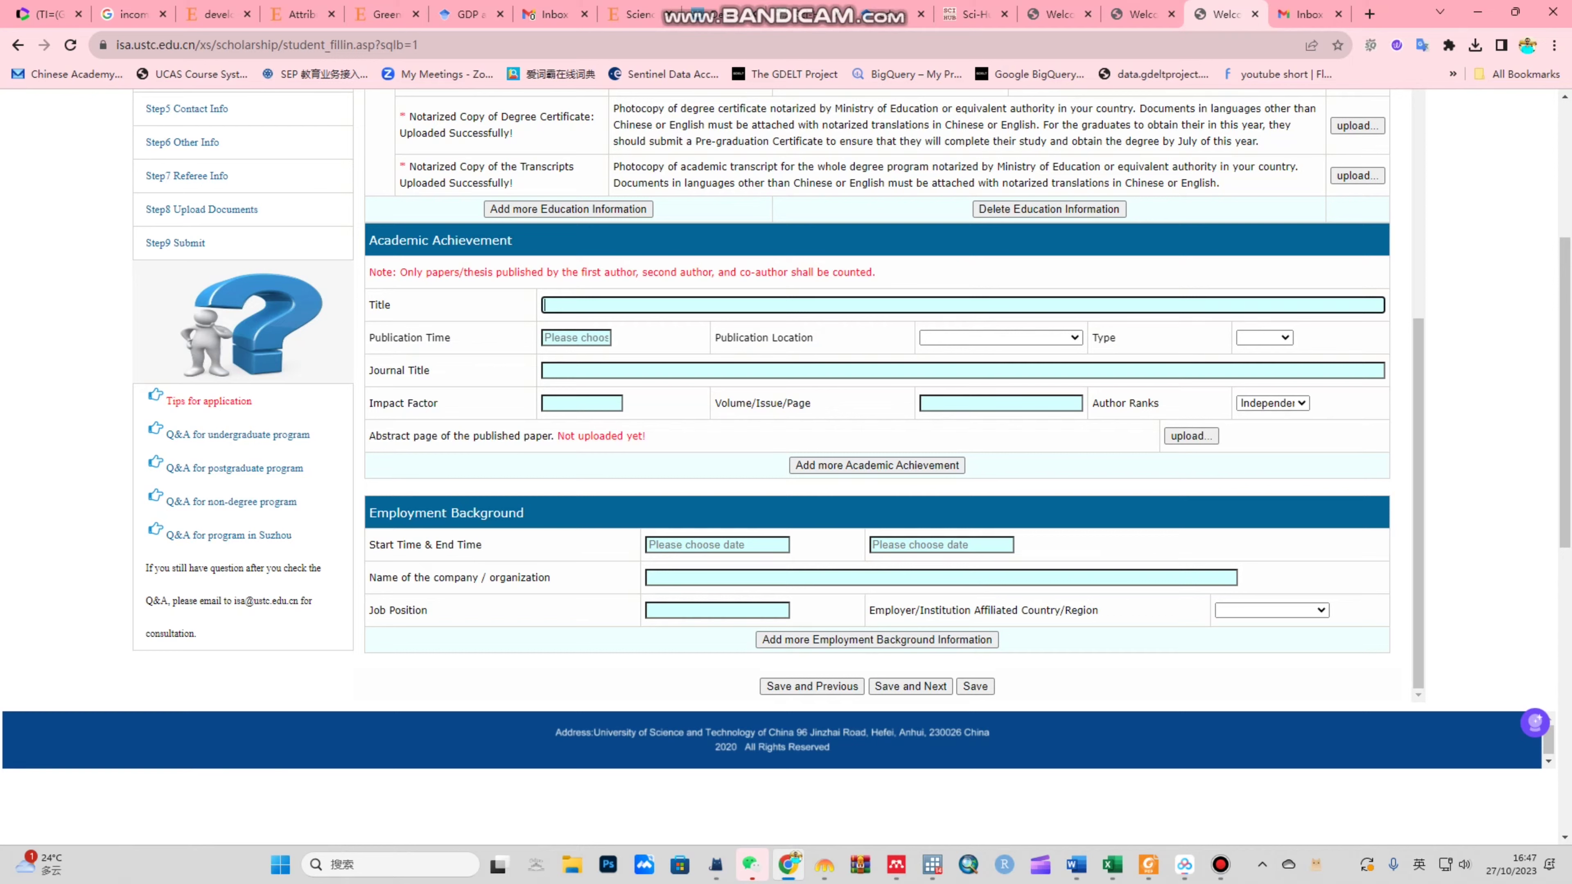
pyautogui.moveTo(369, 272); pyautogui.dragTo(751, 271)
pyautogui.tripleClick(751, 272)
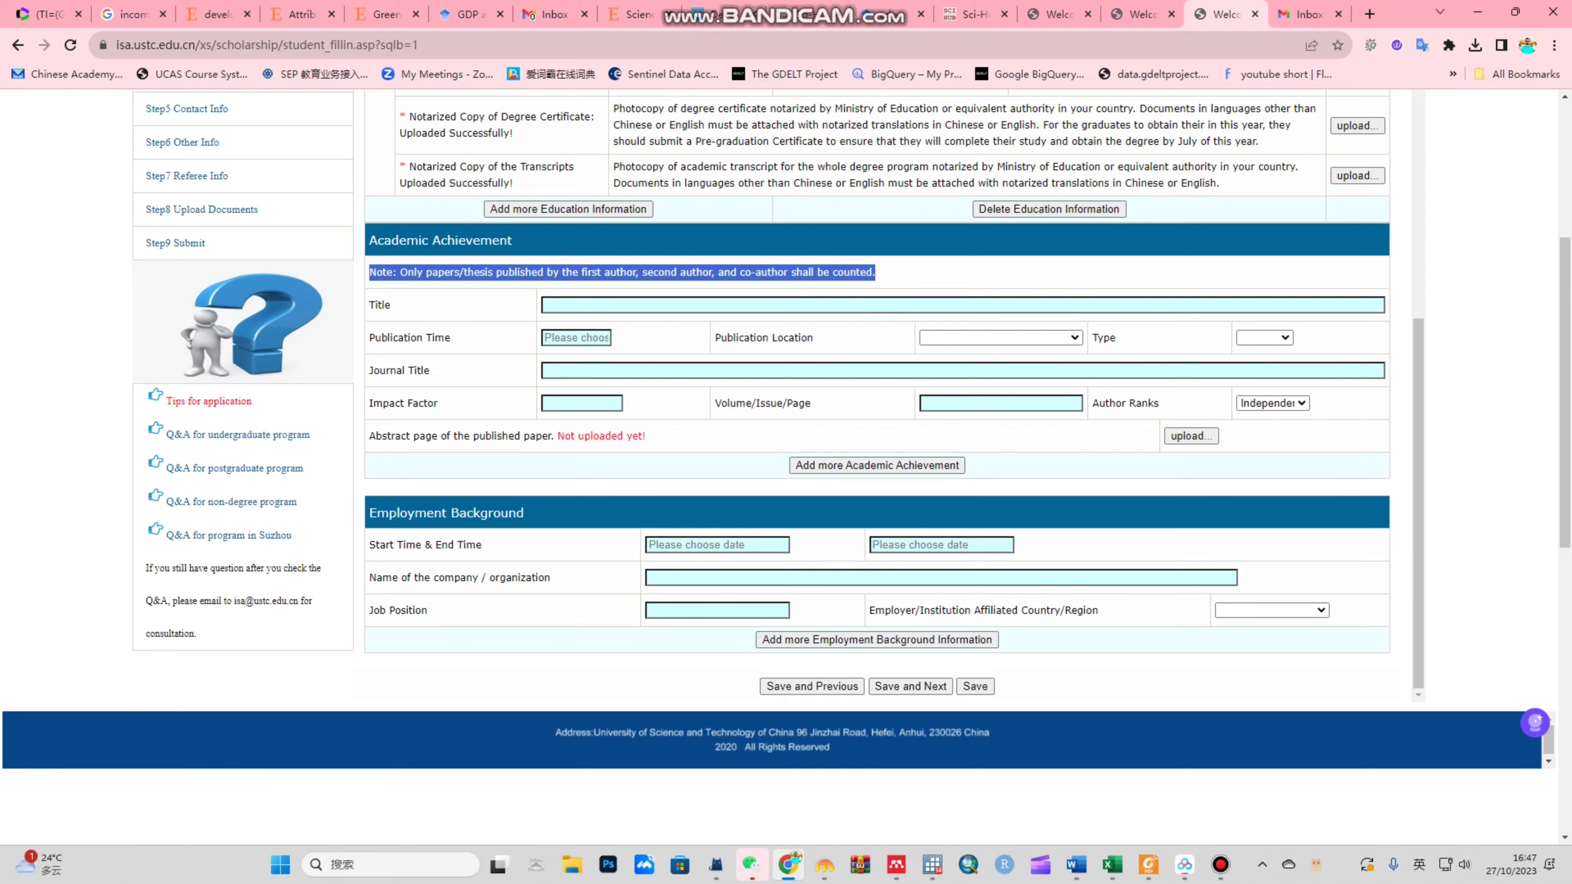
pyautogui.click(751, 272)
pyautogui.click(963, 305)
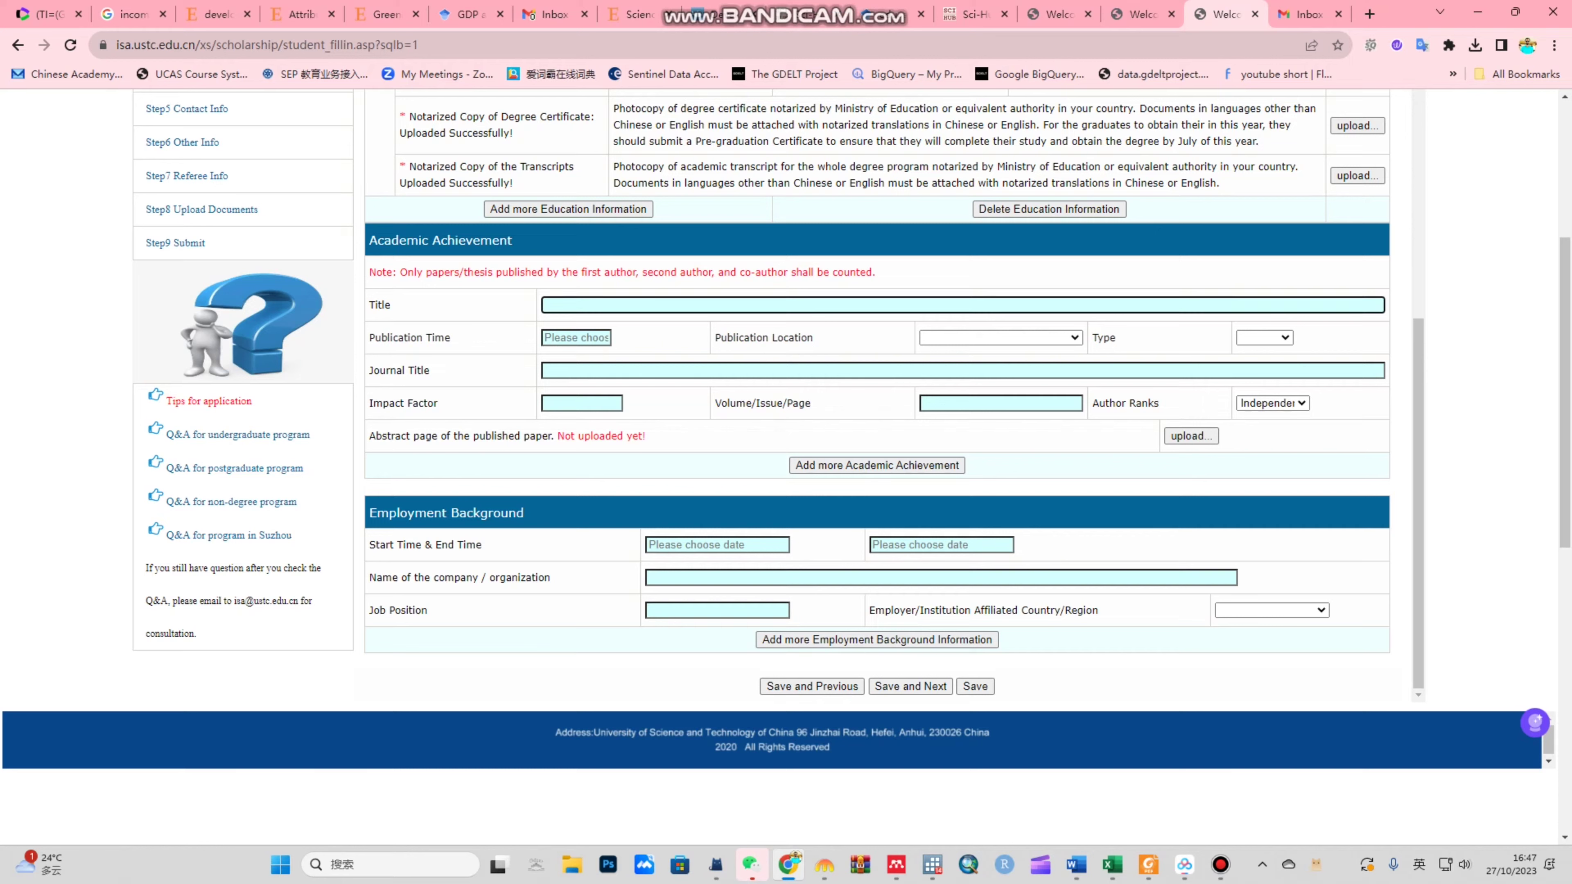
pyautogui.write('Economic and')
pyautogui.press('BackSpace')
pyautogui.press('BackSpace')
pyautogui.press('BackSpace')
pyautogui.press('BackSpace')
pyautogui.press('BackSpace')
pyautogui.press('BackSpace')
pyautogui.press('BackSpace')
pyautogui.press('BackSpace')
pyautogui.press('BackSpace')
pyautogui.press('BackSpace')
pyautogui.press('BackSpace')
pyautogui.press('BackSpace')
pyautogui.write('Paper title')
pyautogui.click(576, 337)
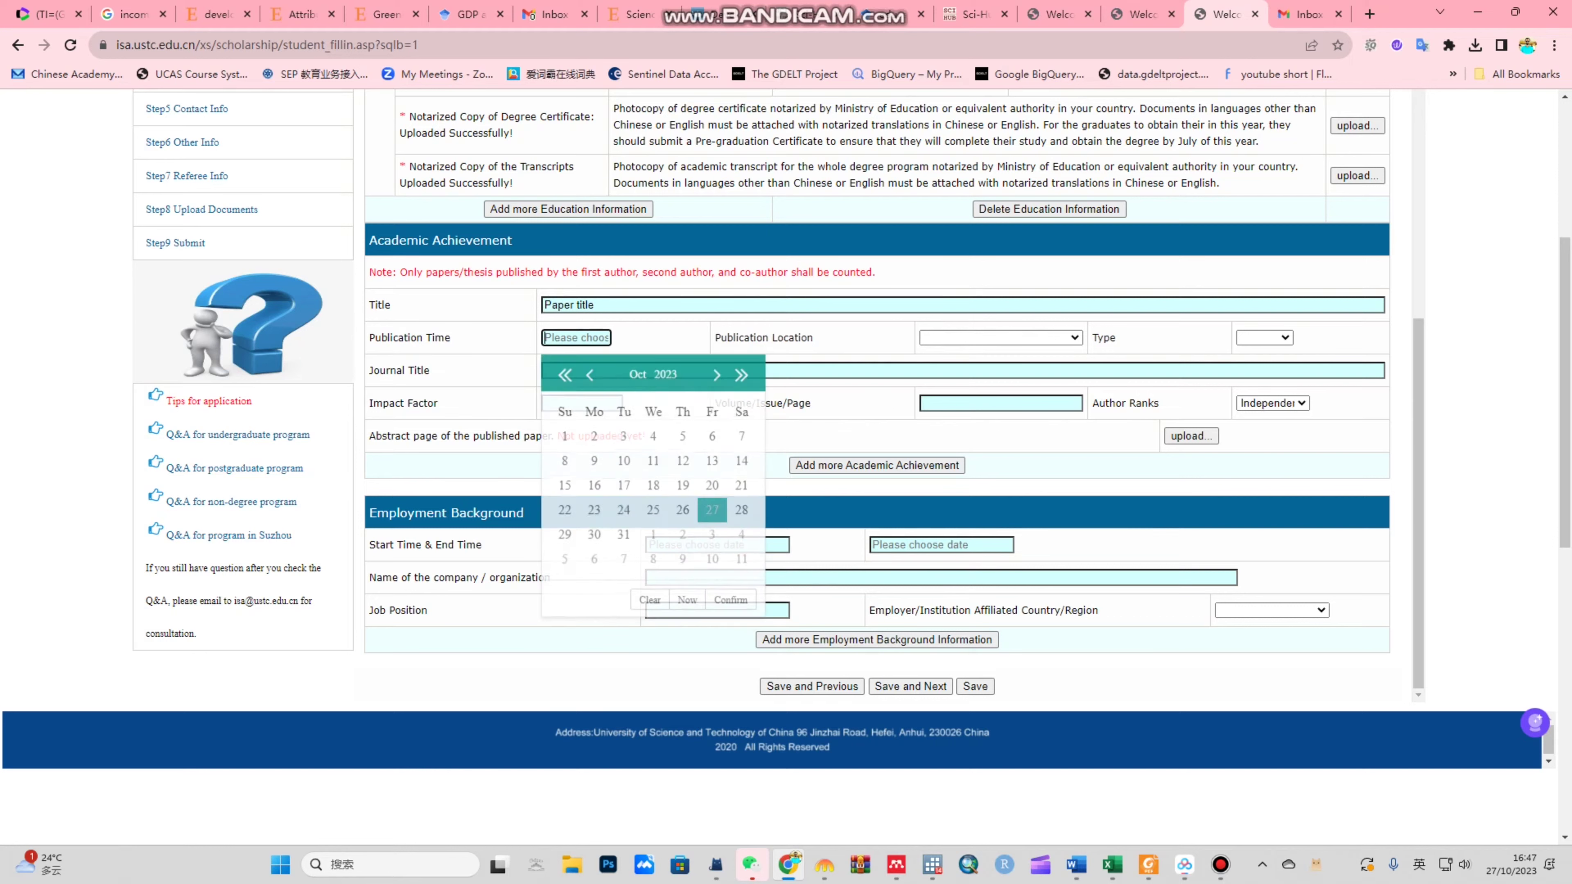
pyautogui.click(1001, 337)
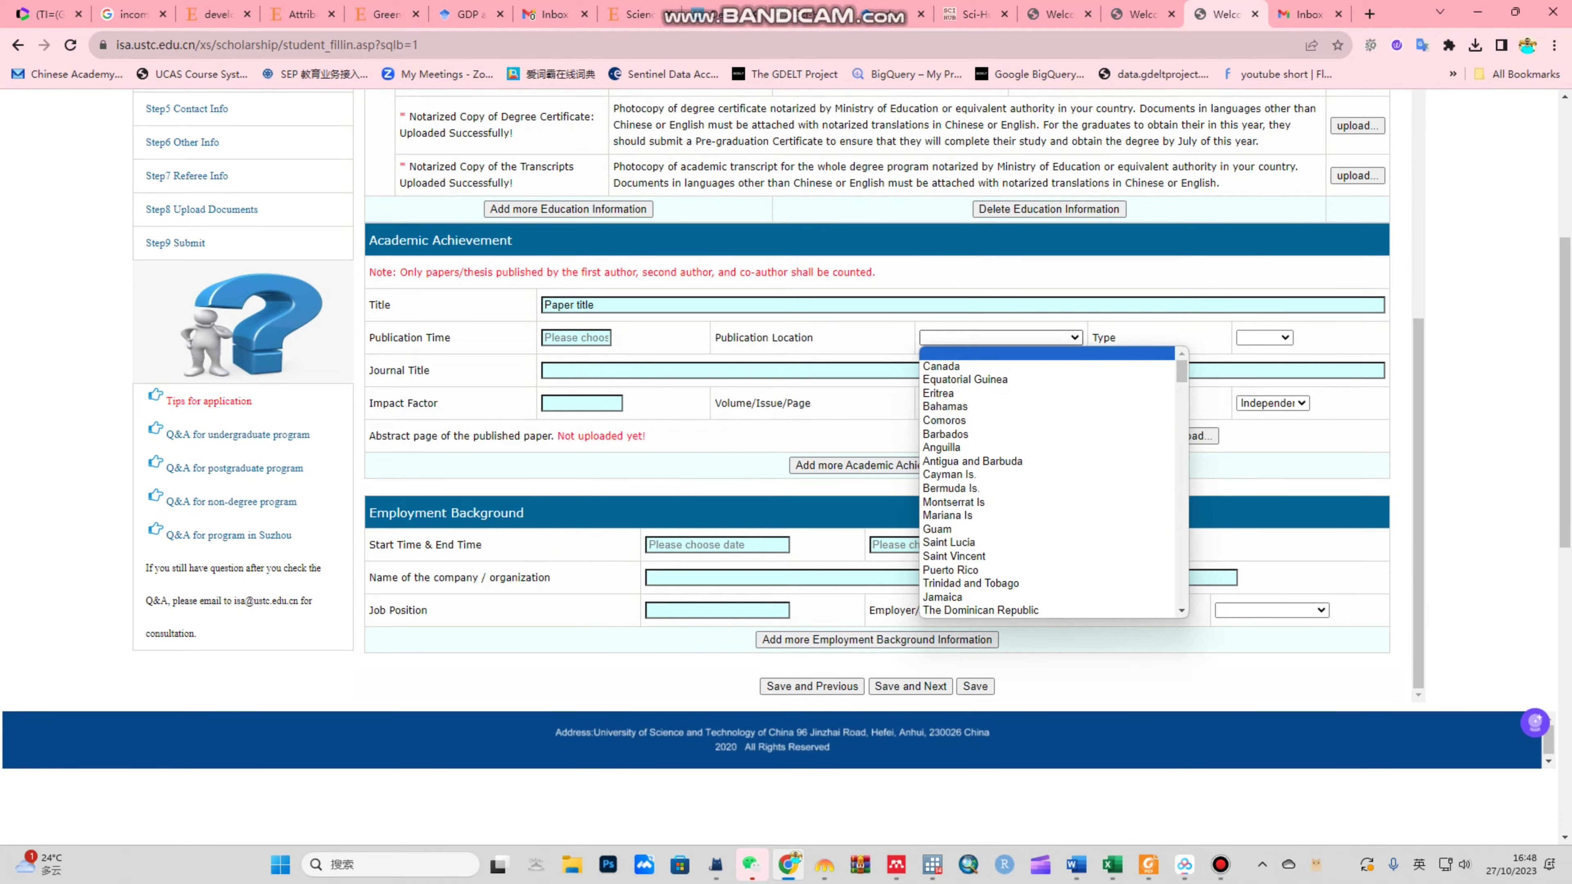
pyautogui.click(1265, 337)
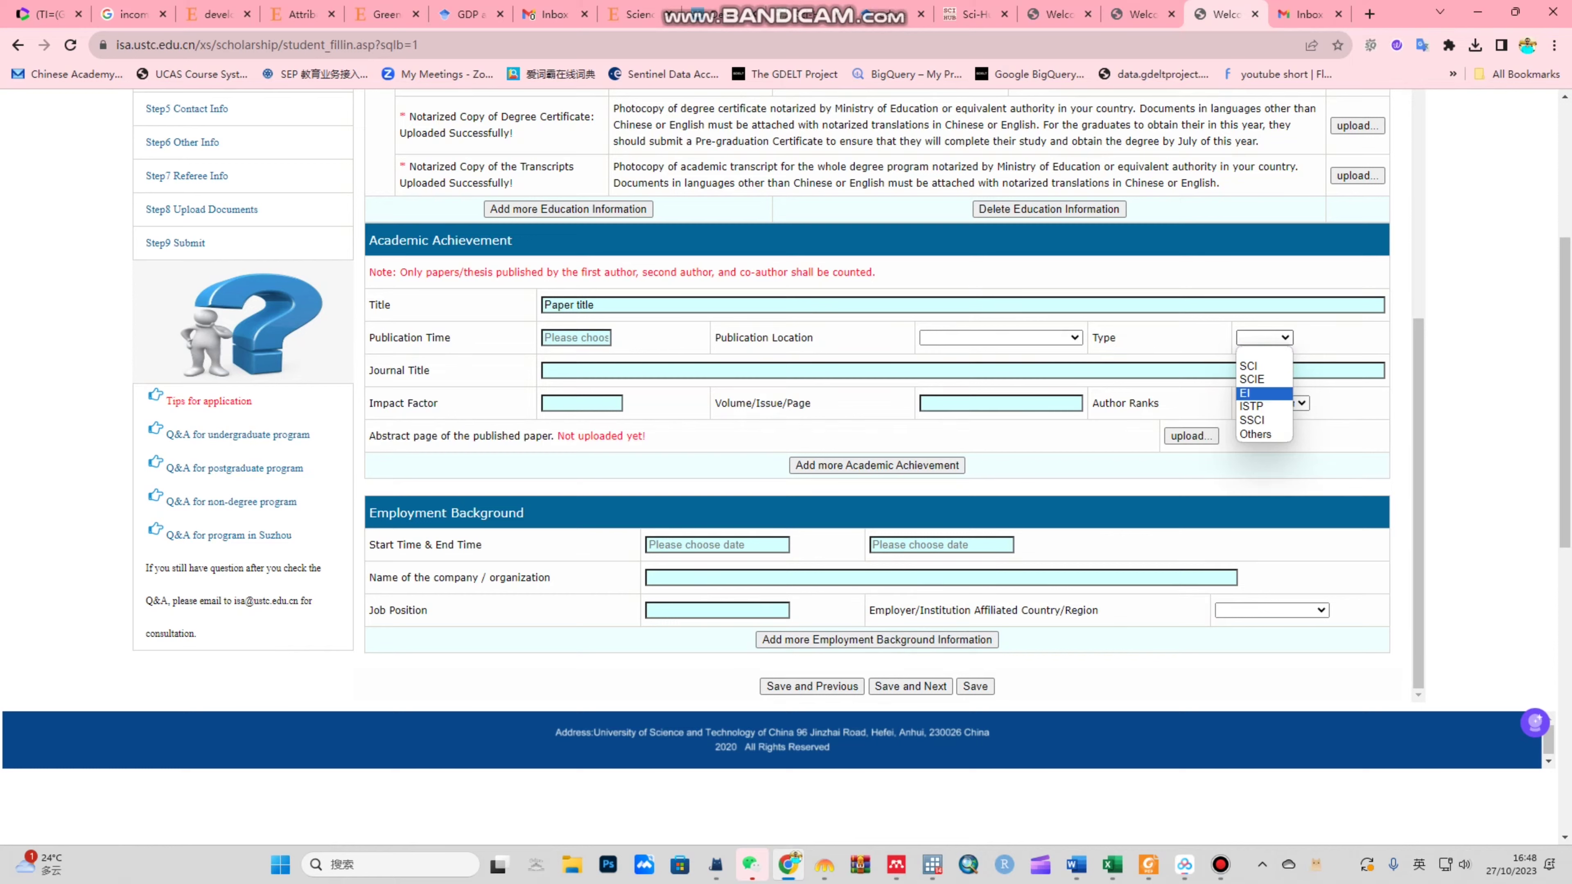
pyautogui.click(581, 403)
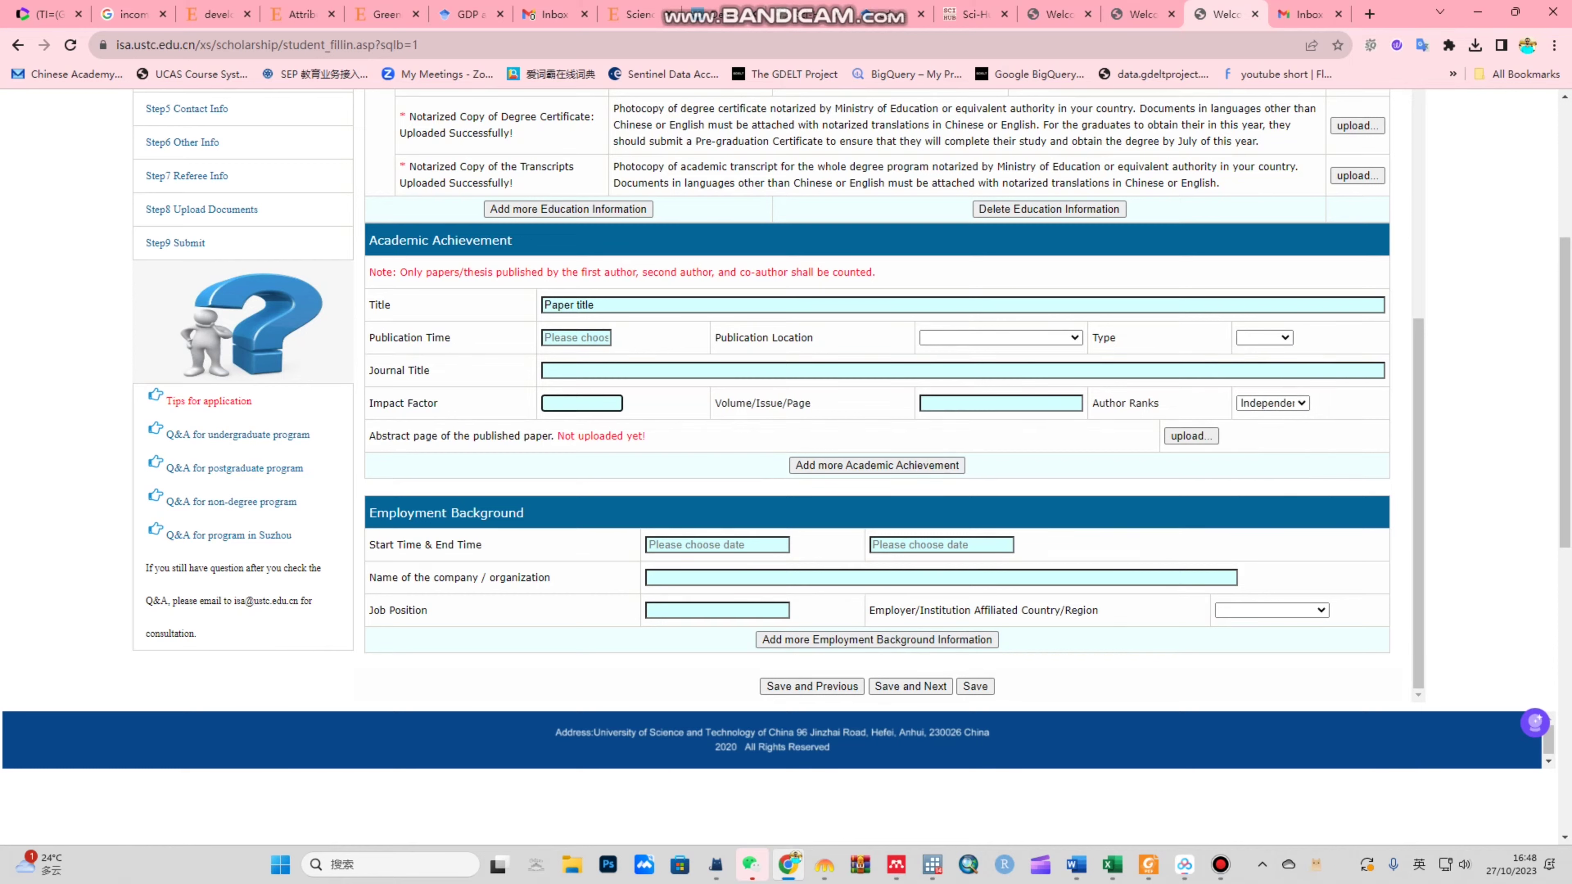
pyautogui.press('Tab')
pyautogui.press('Tab')
pyautogui.hotkey('alt', 'Down')
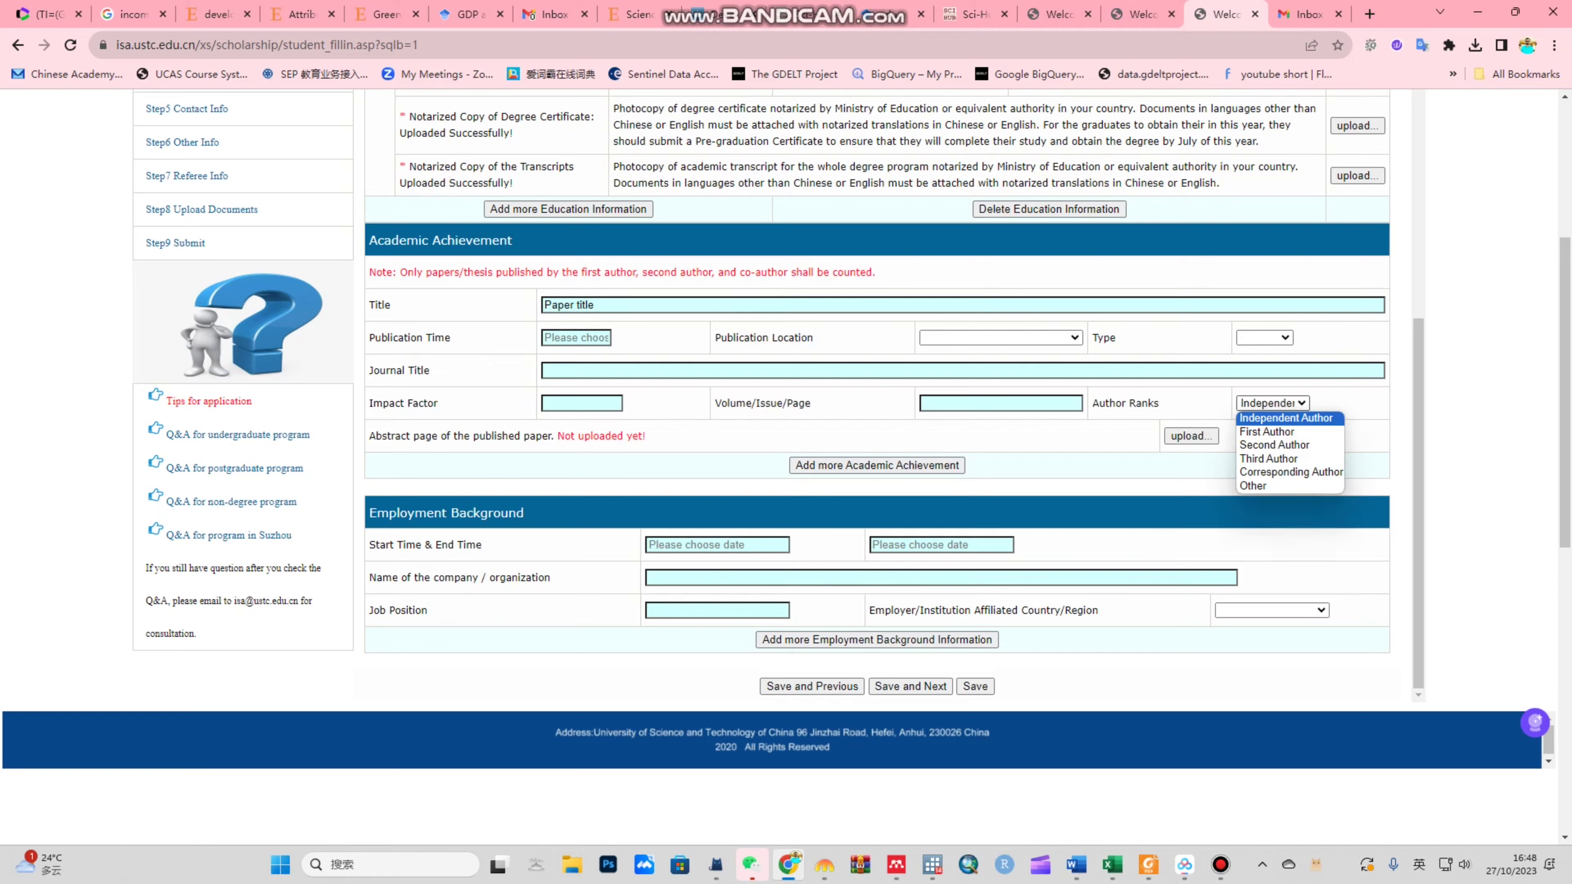
pyautogui.press('Down')
pyautogui.press('Down')
pyautogui.press('Down')
pyautogui.press('Down')
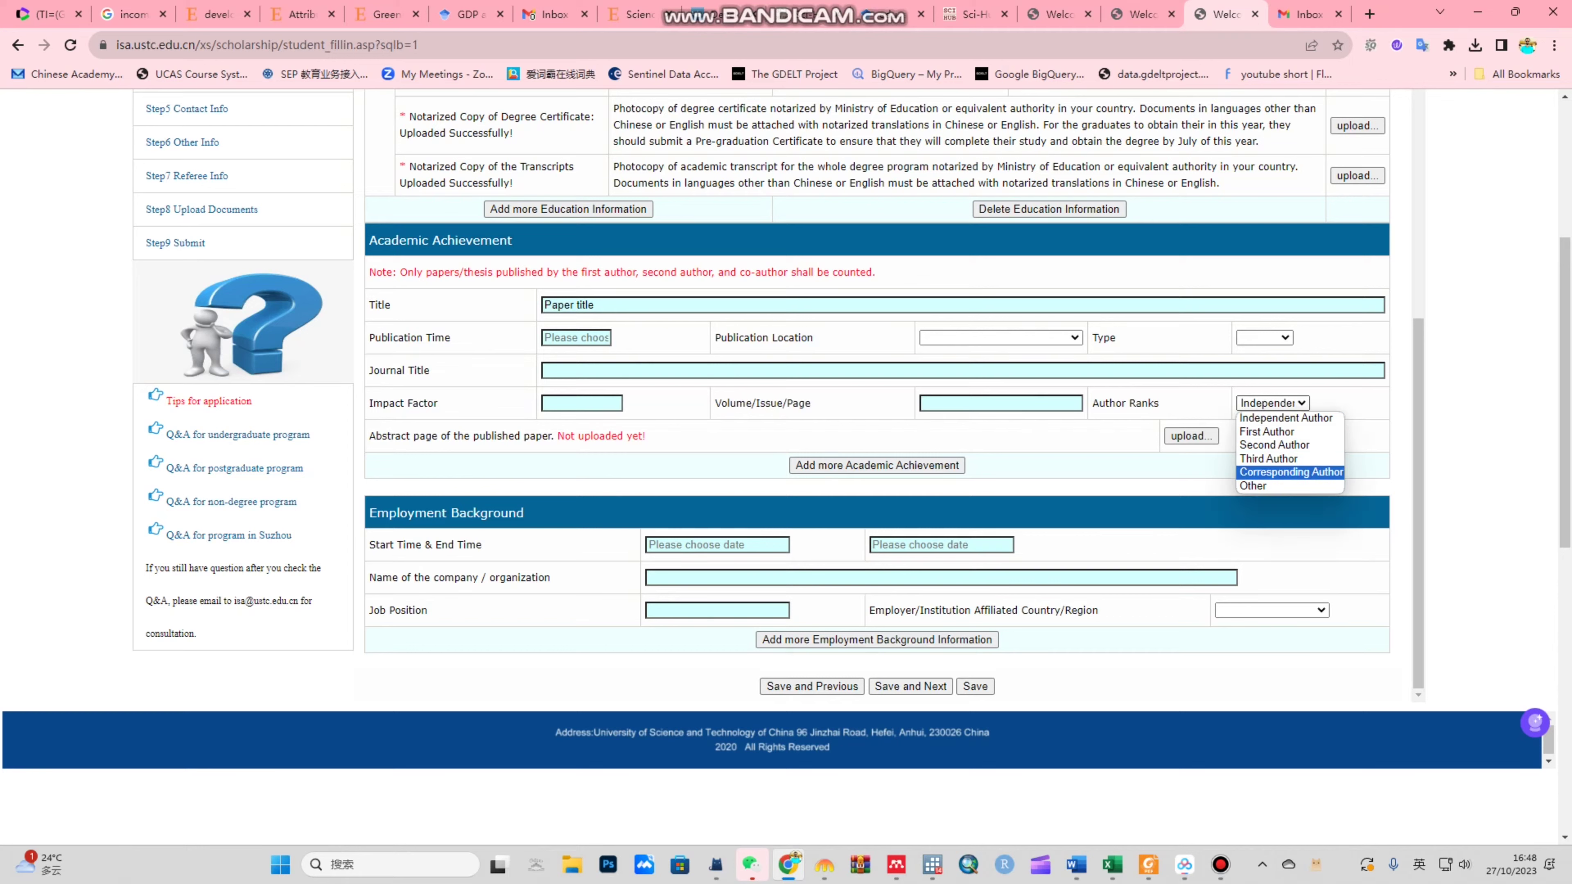
pyautogui.press('Escape')
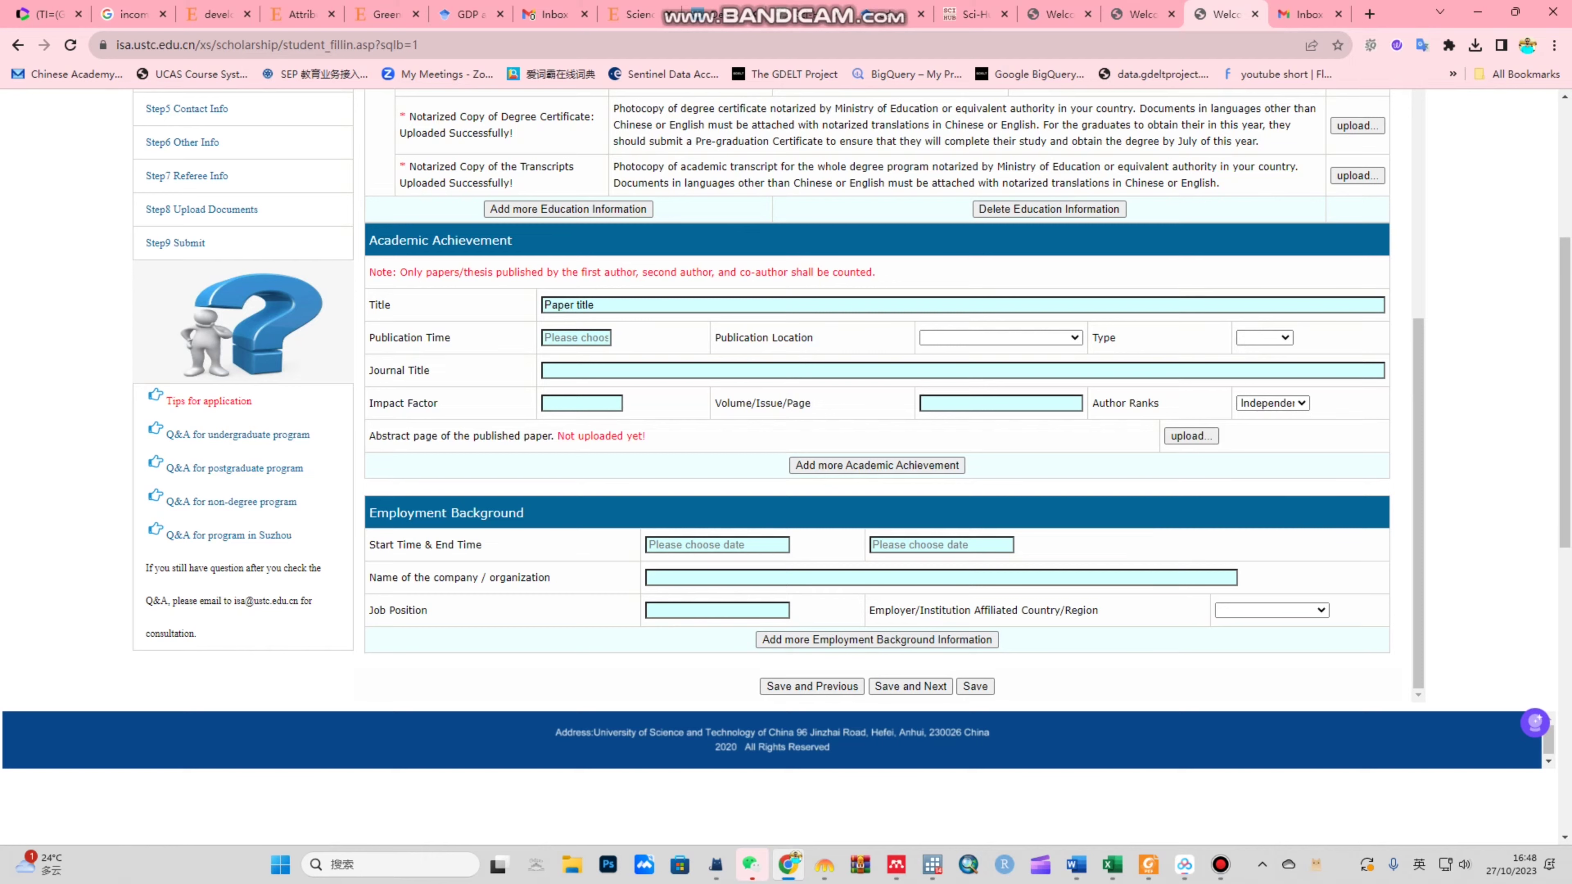
pyautogui.hotkey('shift', 'Tab')
pyautogui.hotkey('shift', 'Tab')
pyautogui.hotkey('shift', 'Tab')
pyautogui.hotkey('shift', 'Tab')
pyautogui.hotkey('shift', 'Tab')
pyautogui.hotkey('shift', 'Tab')
pyautogui.hotkey('shift', 'Tab')
pyautogui.press('BackSpace')
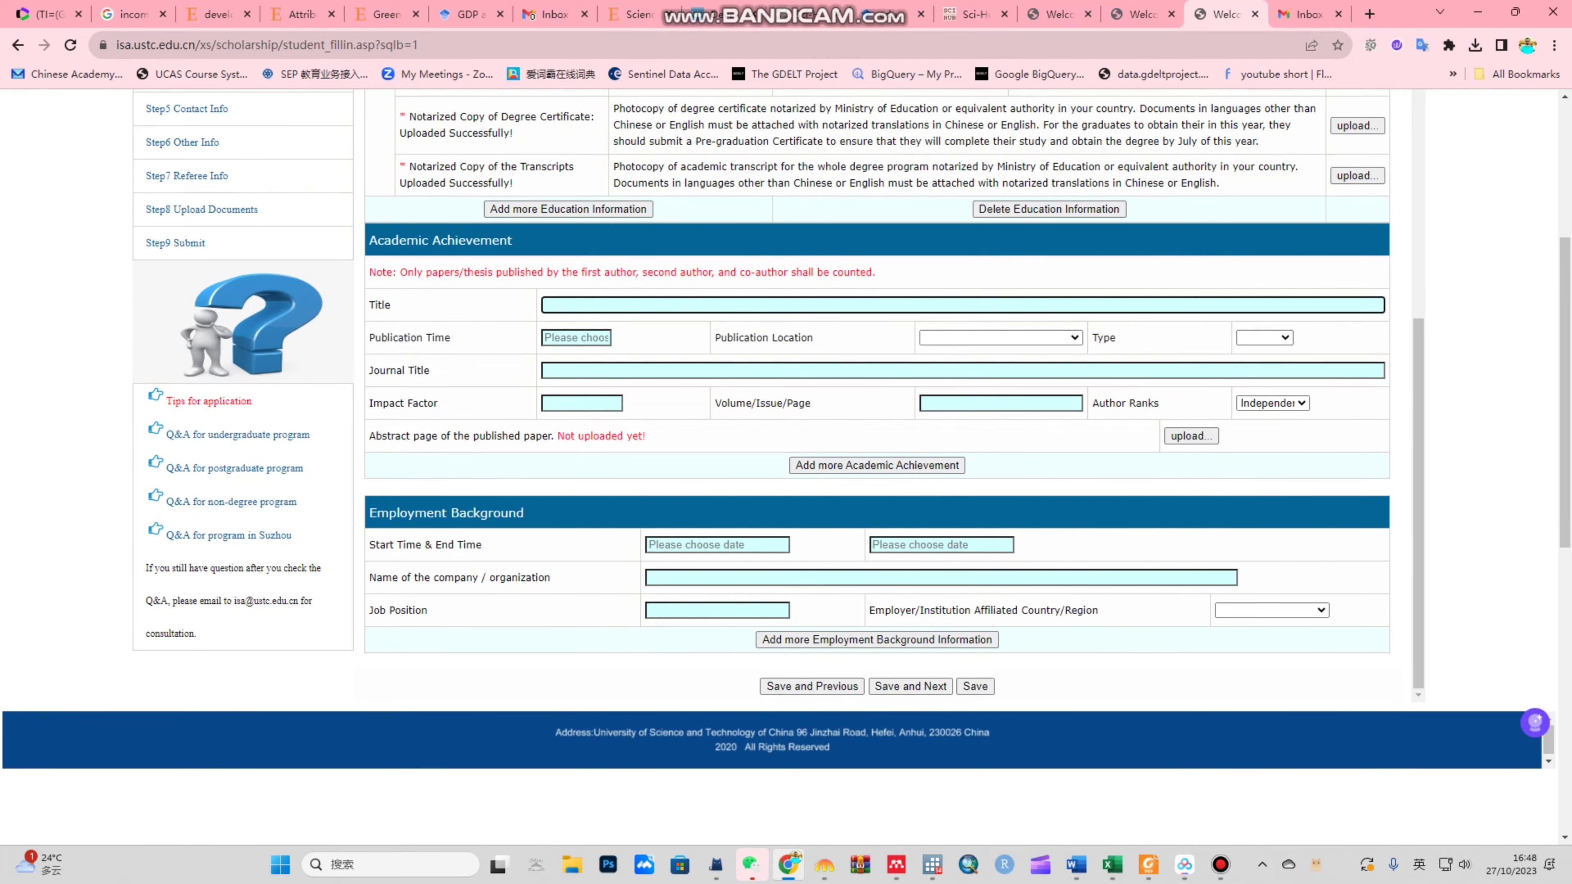
pyautogui.scroll(-1, 786, 396)
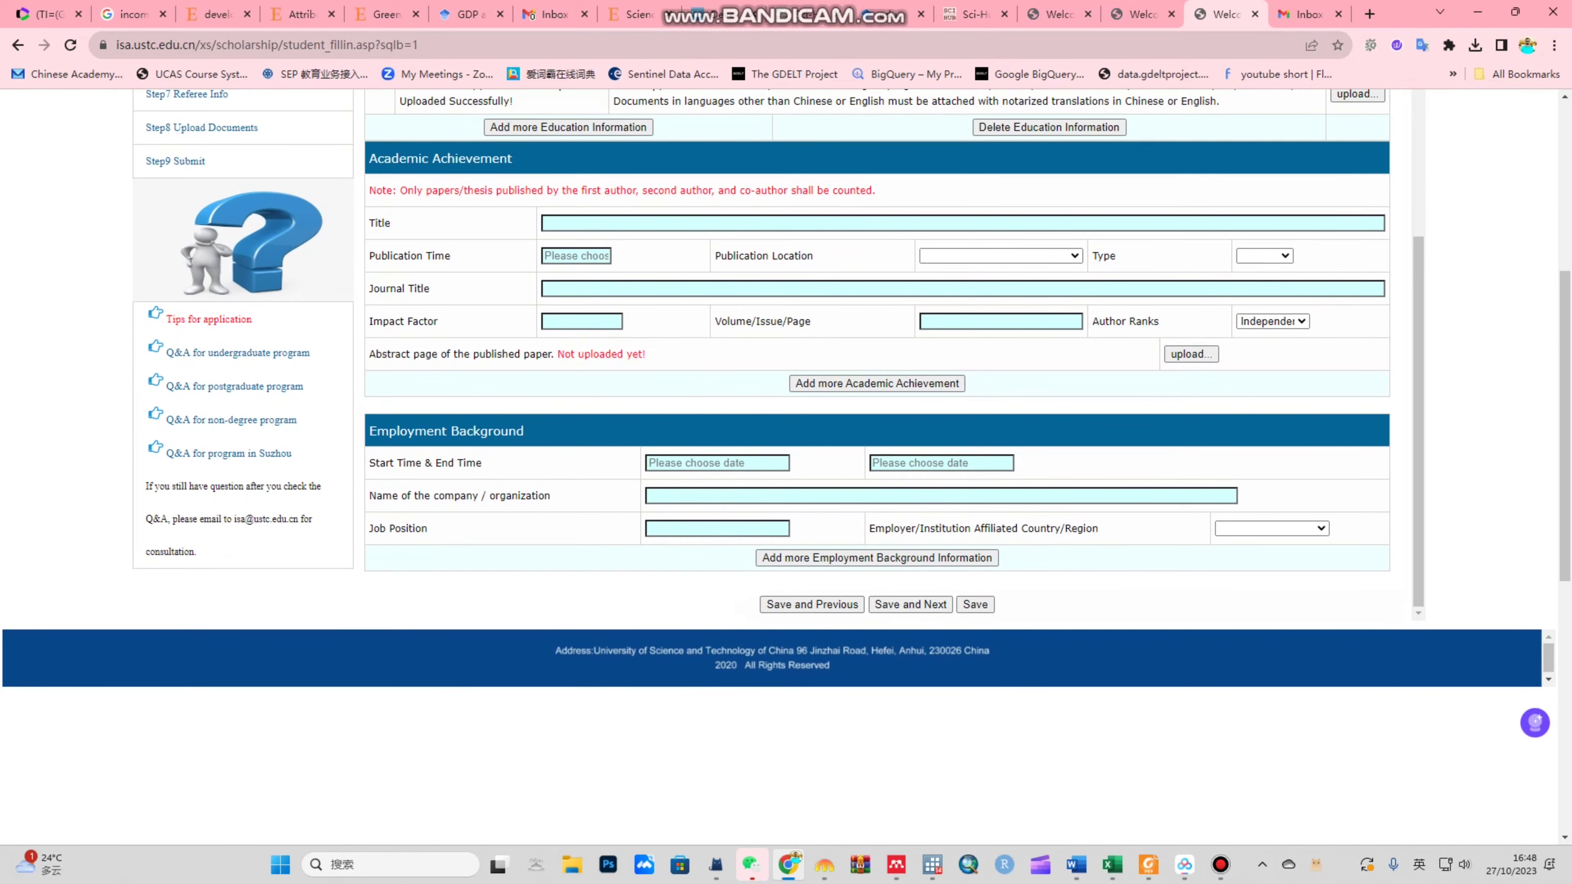
pyautogui.doubleClick(390, 353)
pyautogui.moveTo(389, 354); pyautogui.dragTo(553, 353)
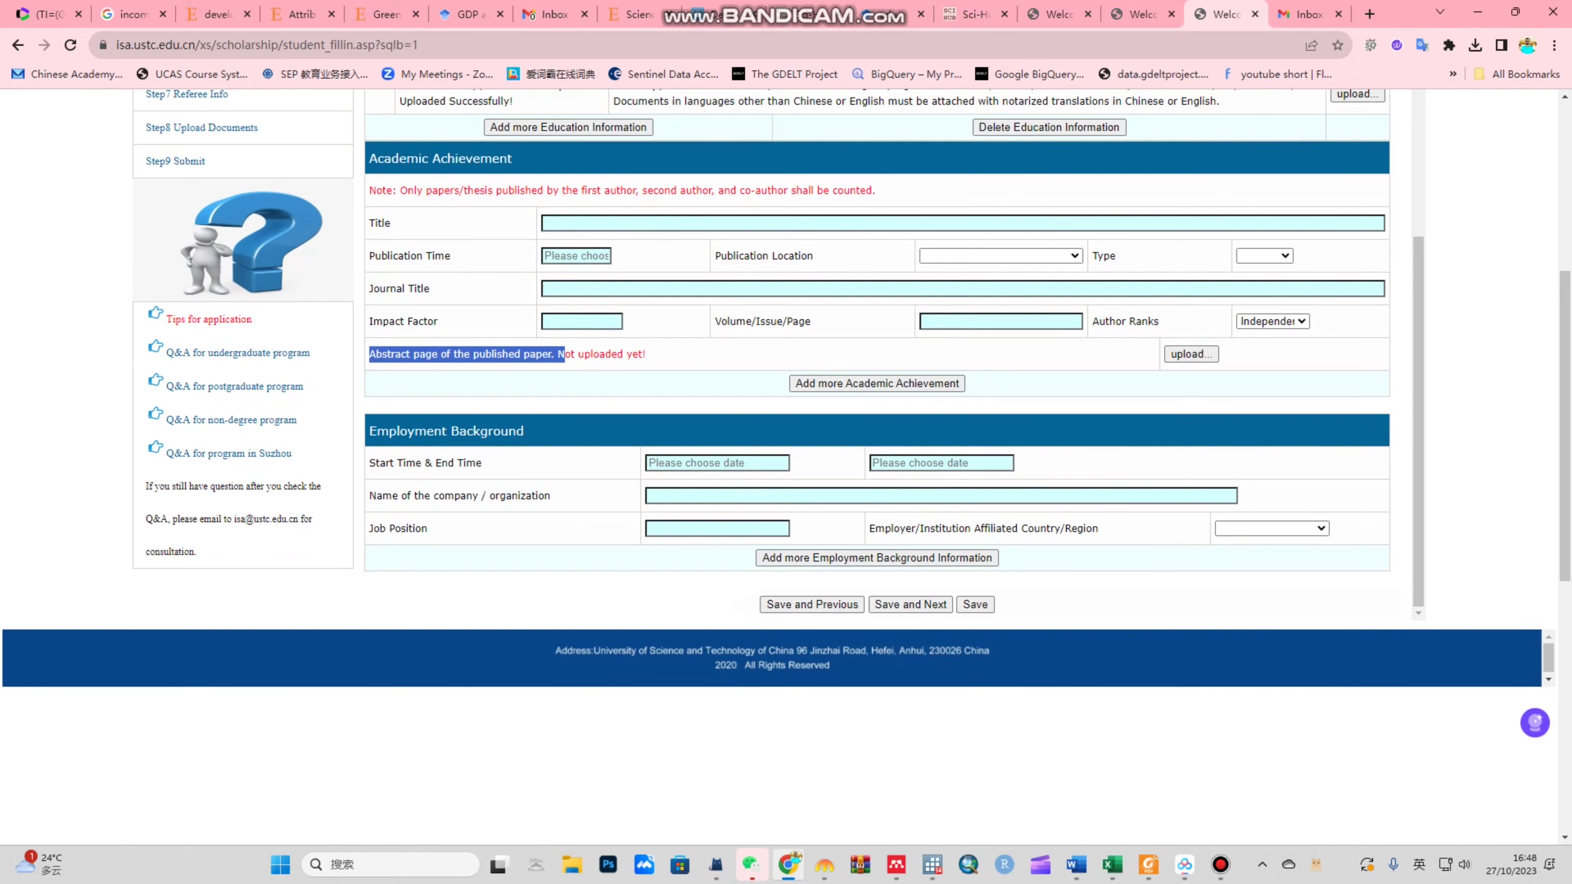
pyautogui.click(552, 354)
pyautogui.scroll(-2, 786, 397)
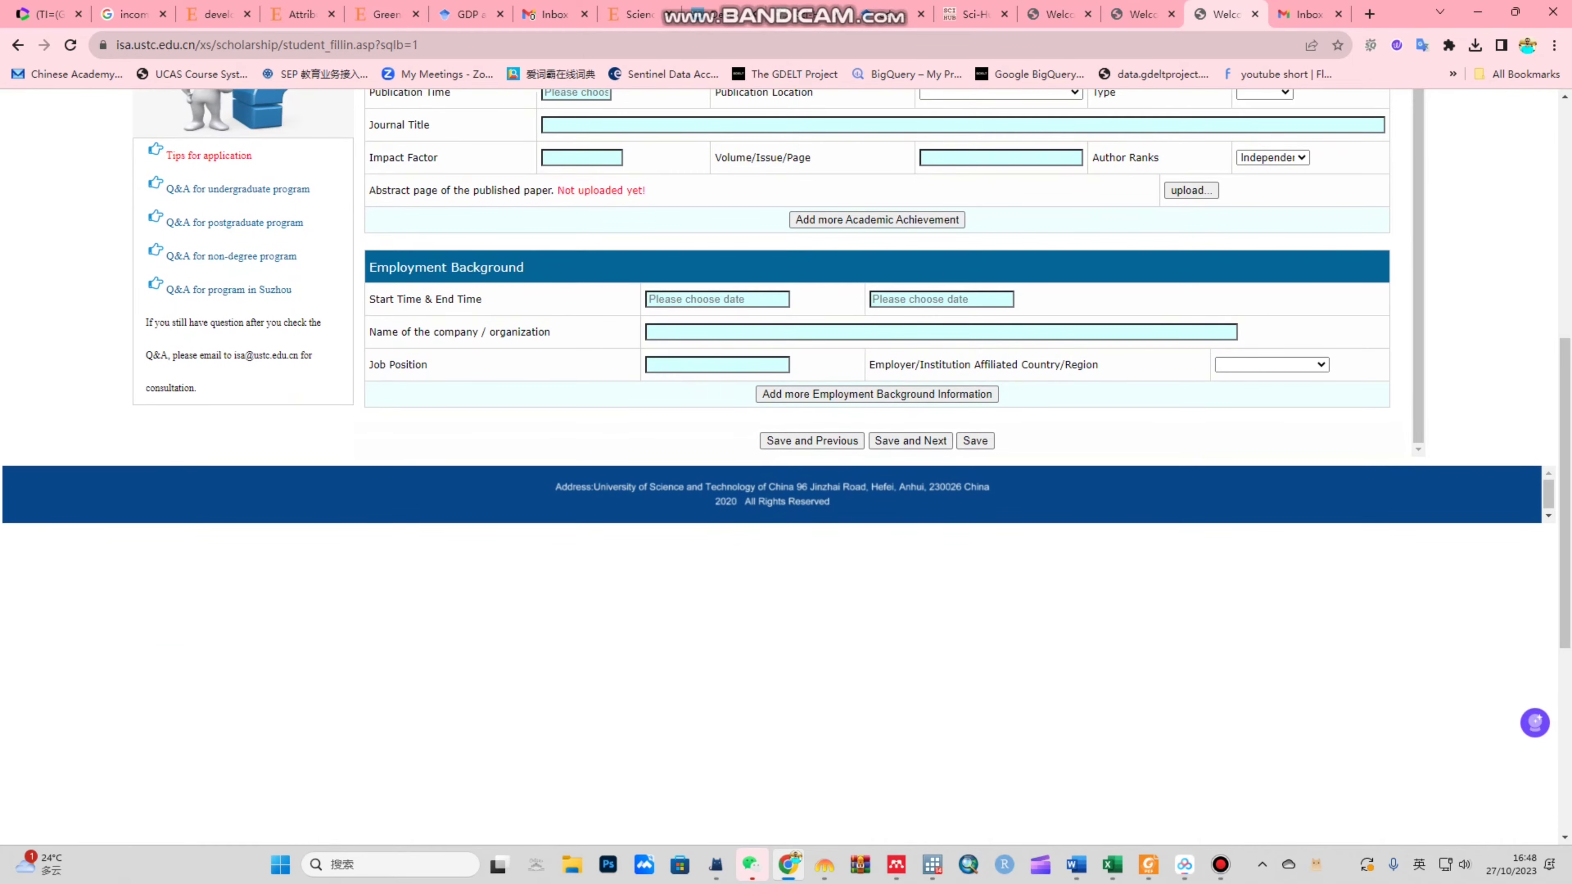
# Step: Enter employment from 2022-10-04 to 2023-10-02 at company ABC, then save and continue
pyautogui.click(717, 299)
pyautogui.click(717, 300)
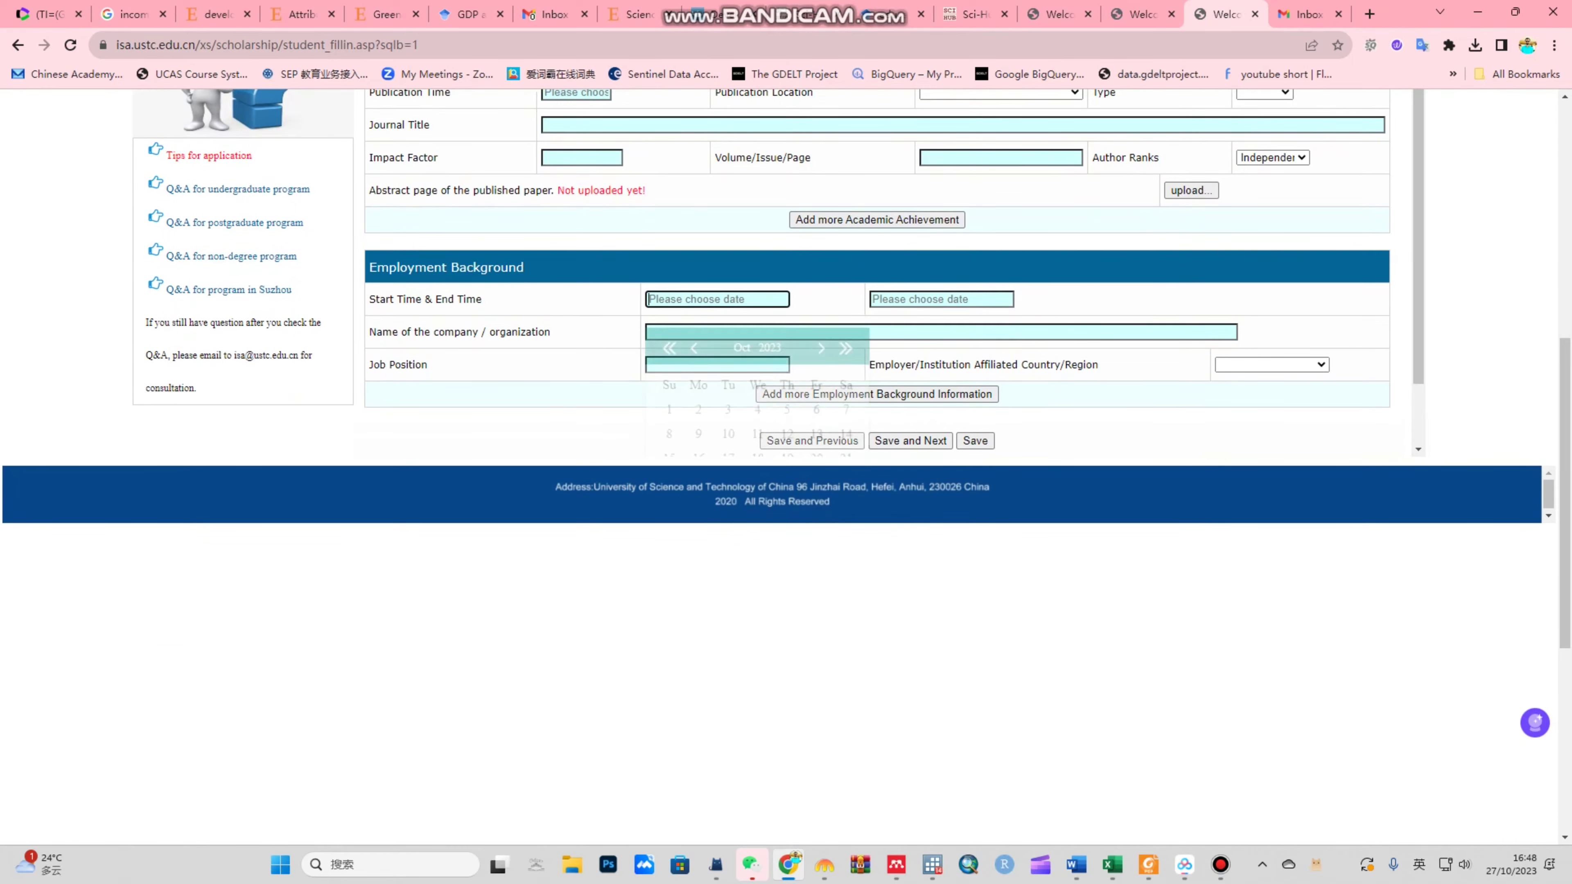
pyautogui.press('Escape')
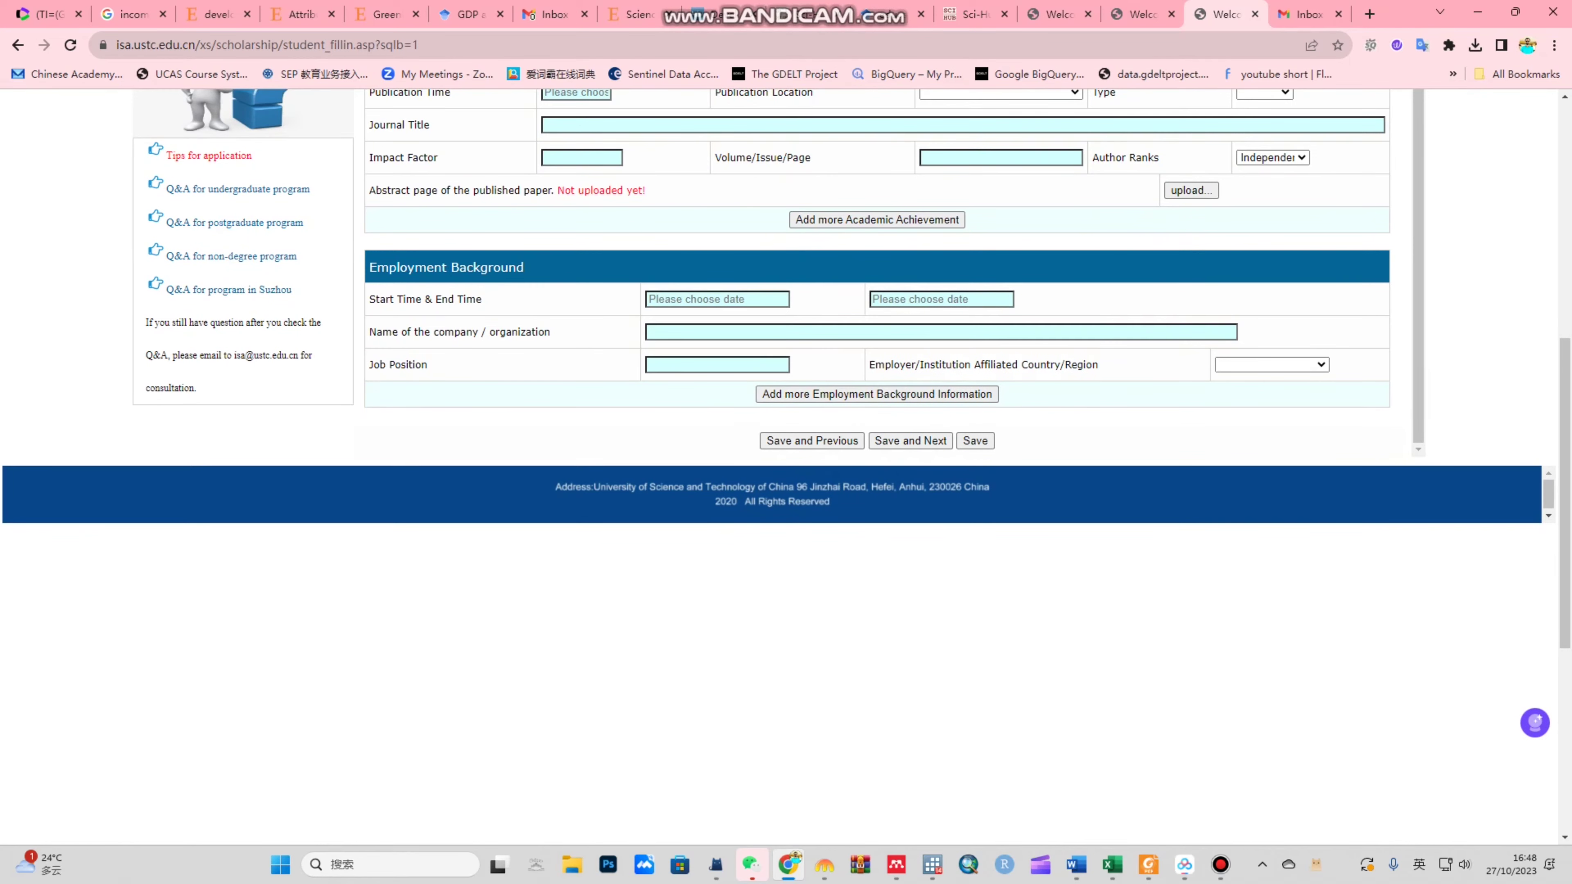
pyautogui.click(940, 332)
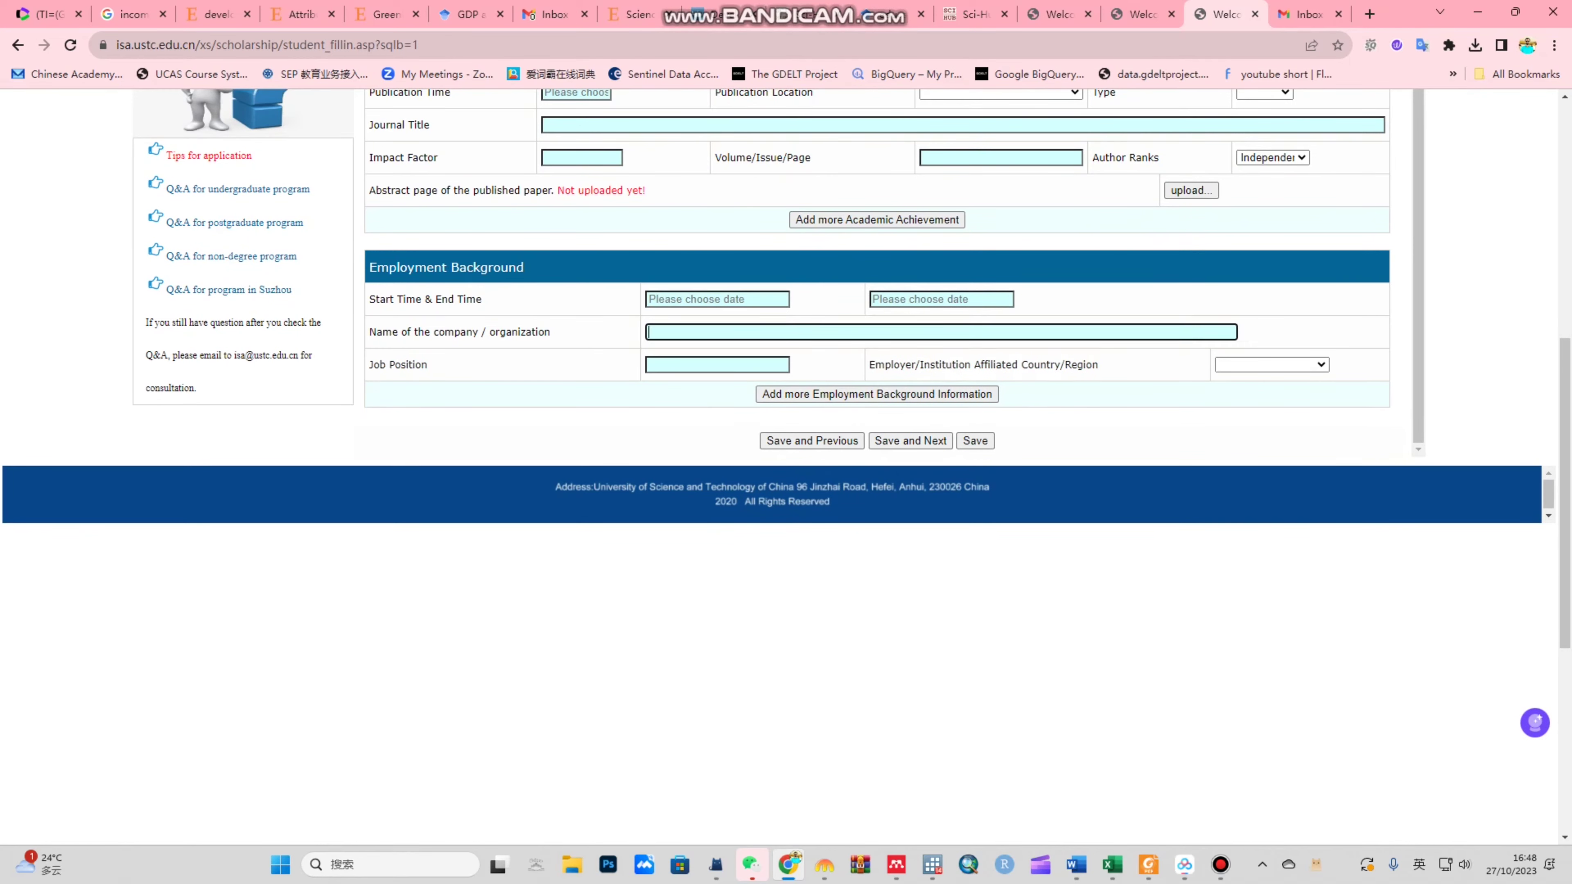
pyautogui.click(717, 299)
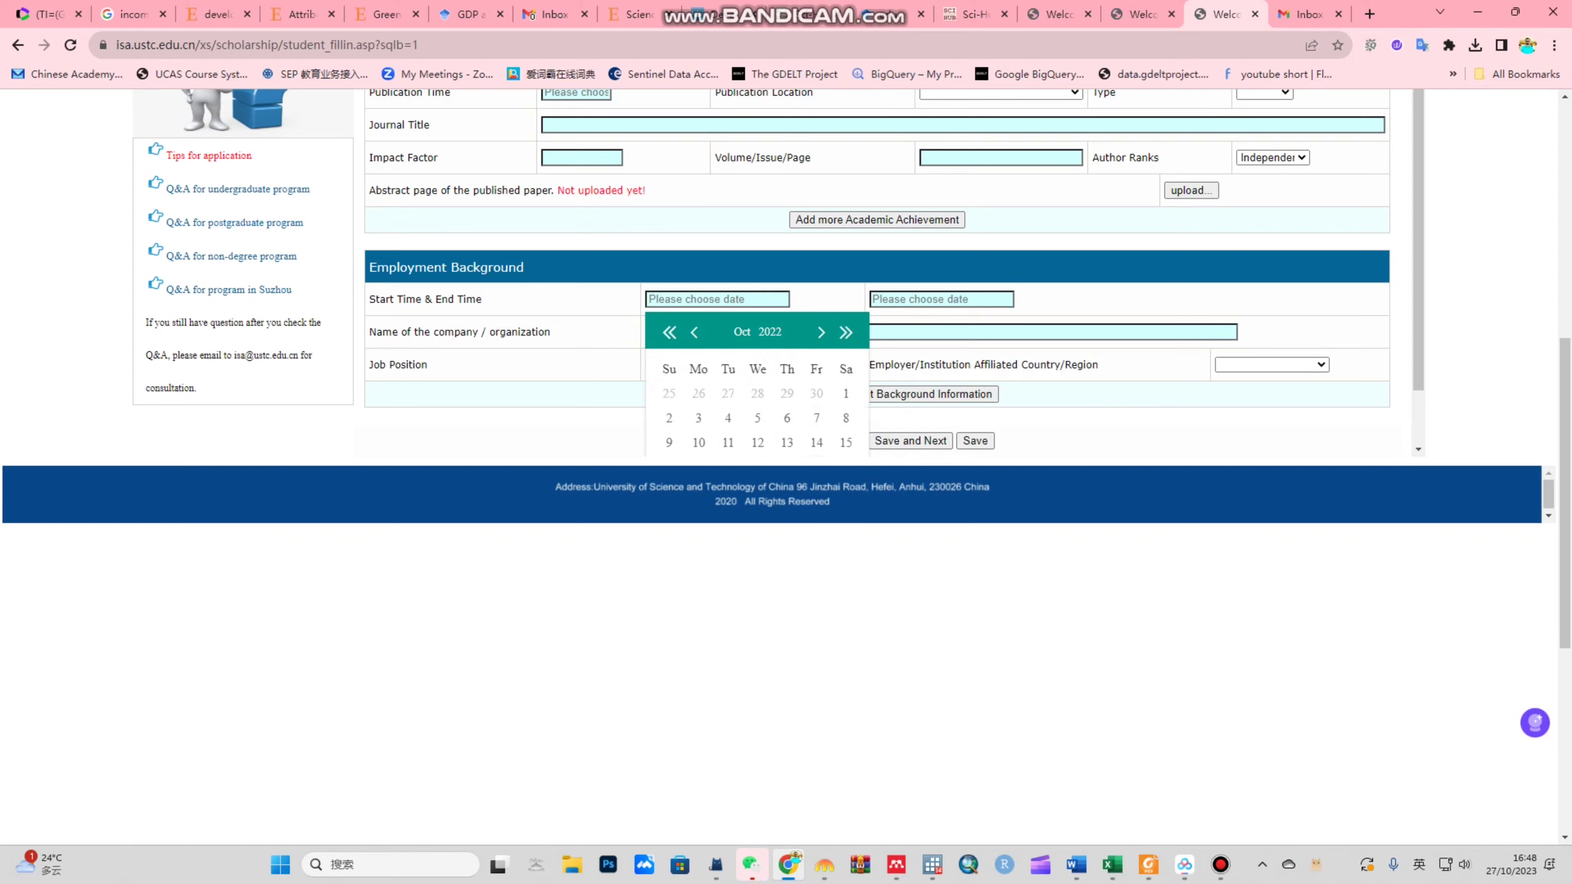
pyautogui.click(728, 418)
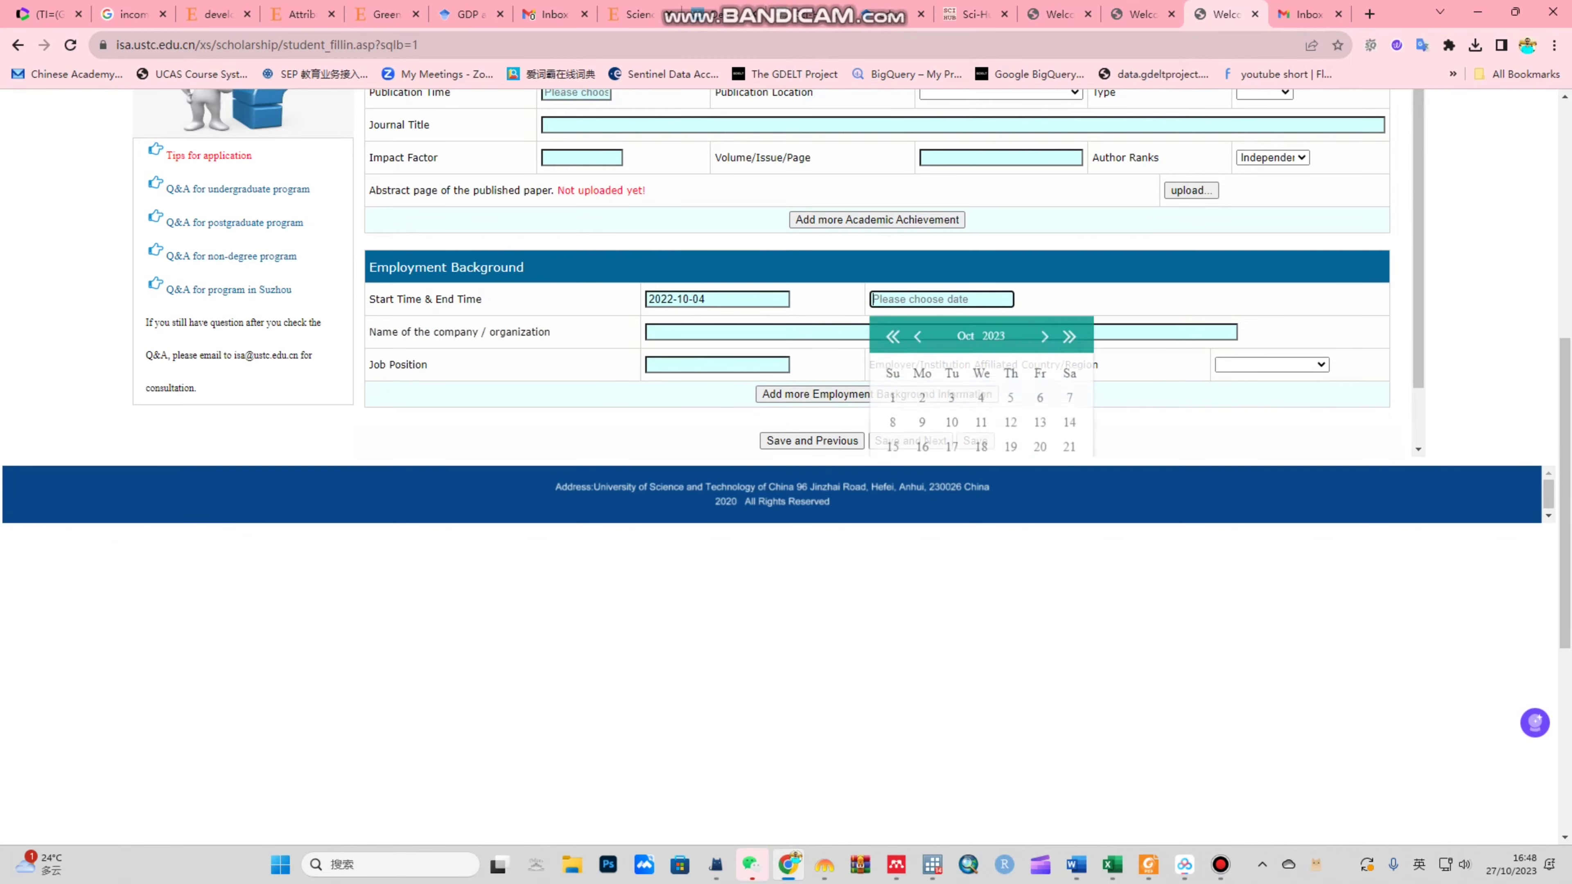
pyautogui.click(923, 397)
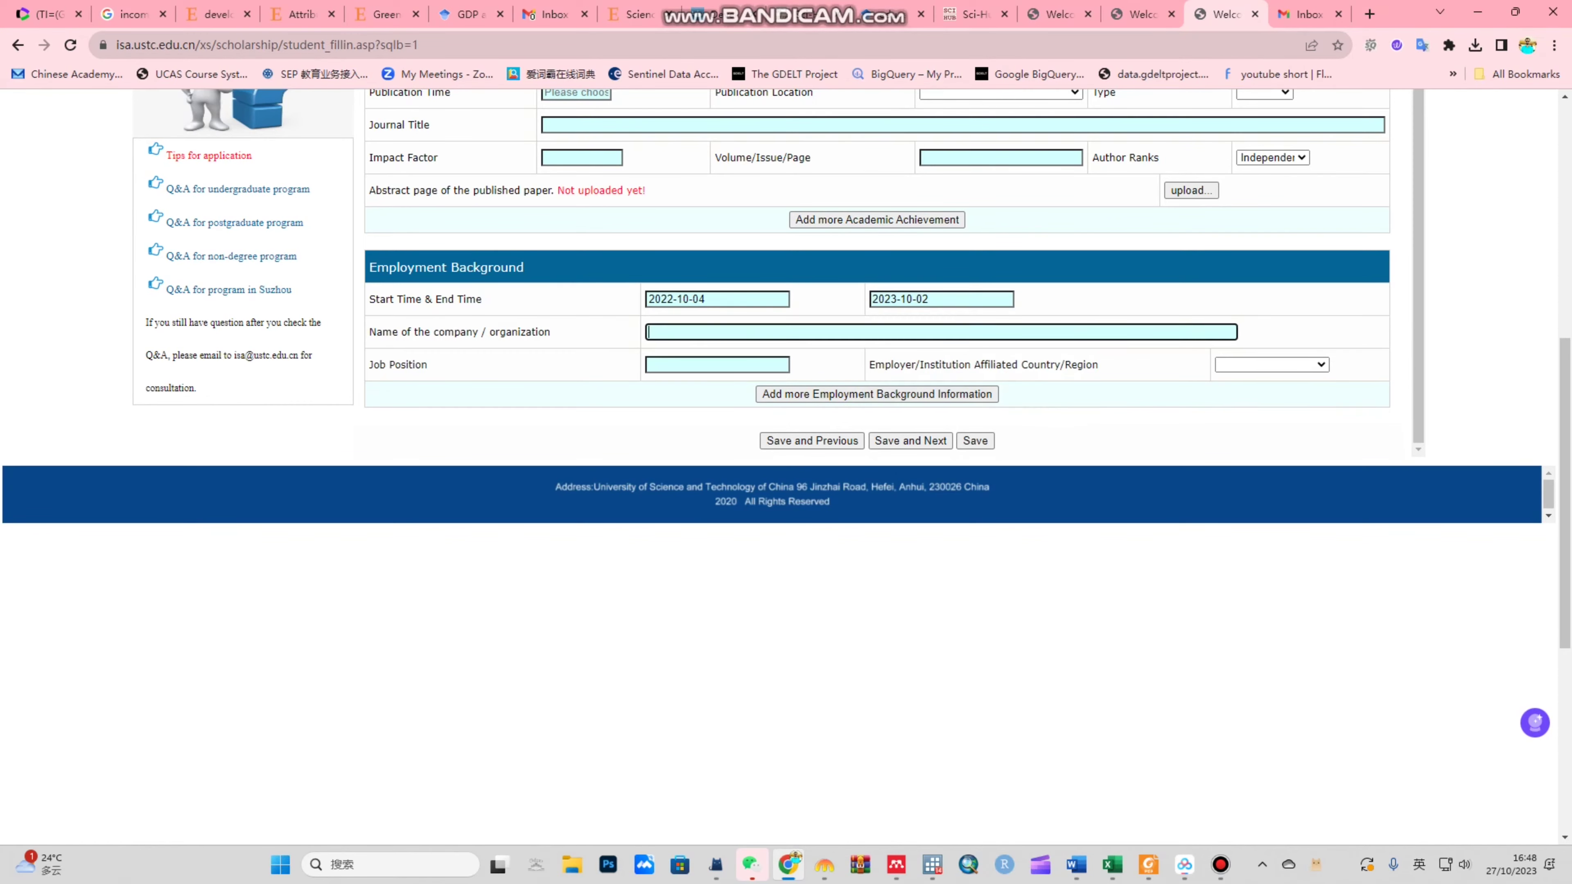
pyautogui.write('ABC')
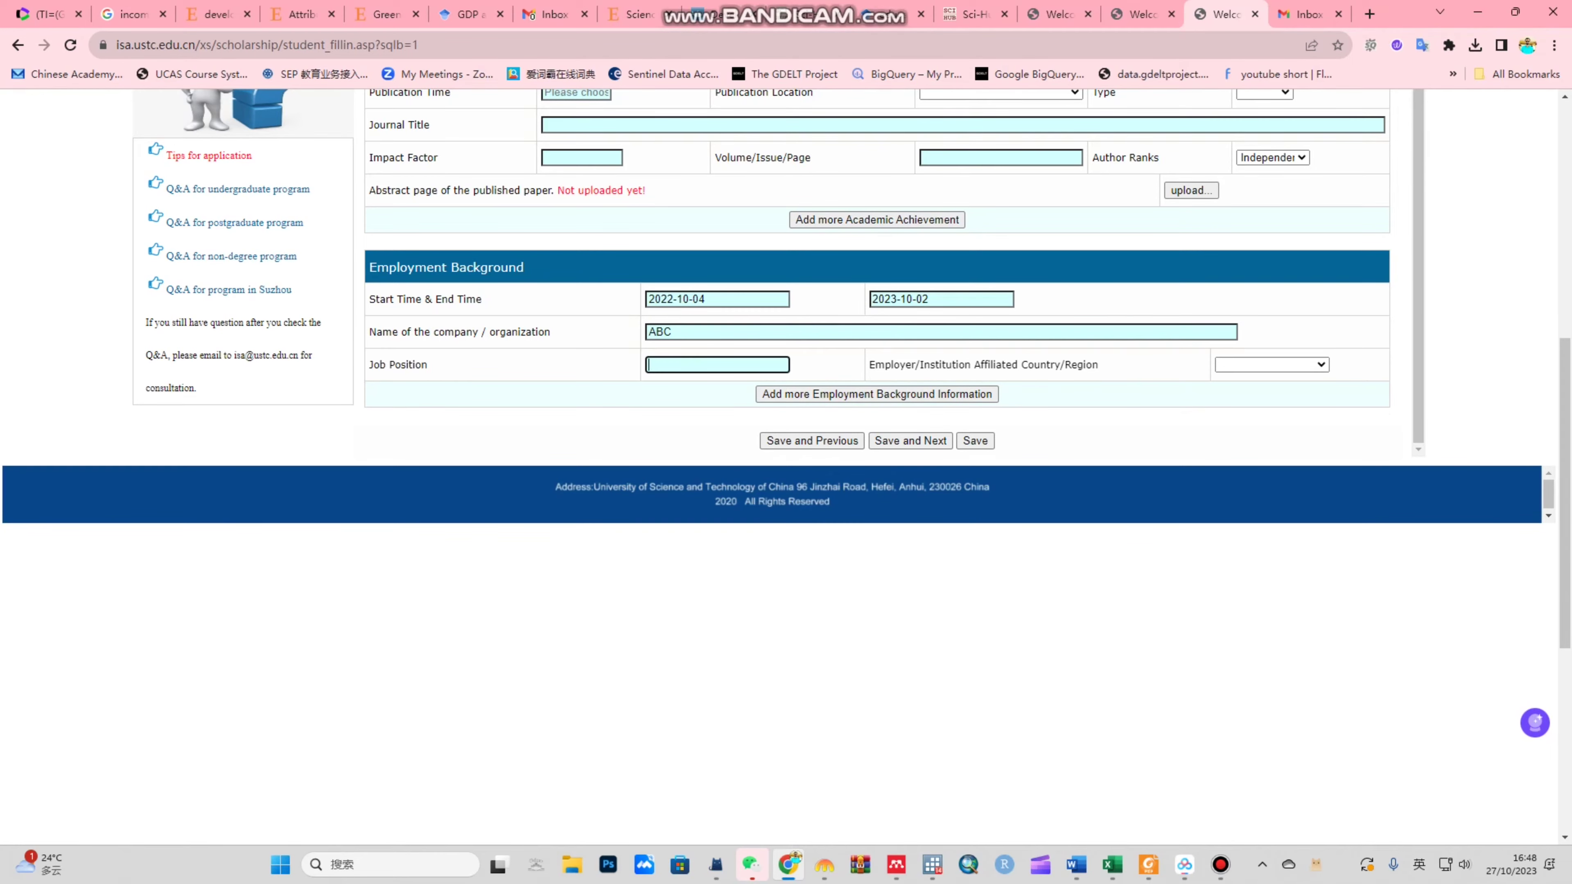
pyautogui.scroll(-2, 877, 310)
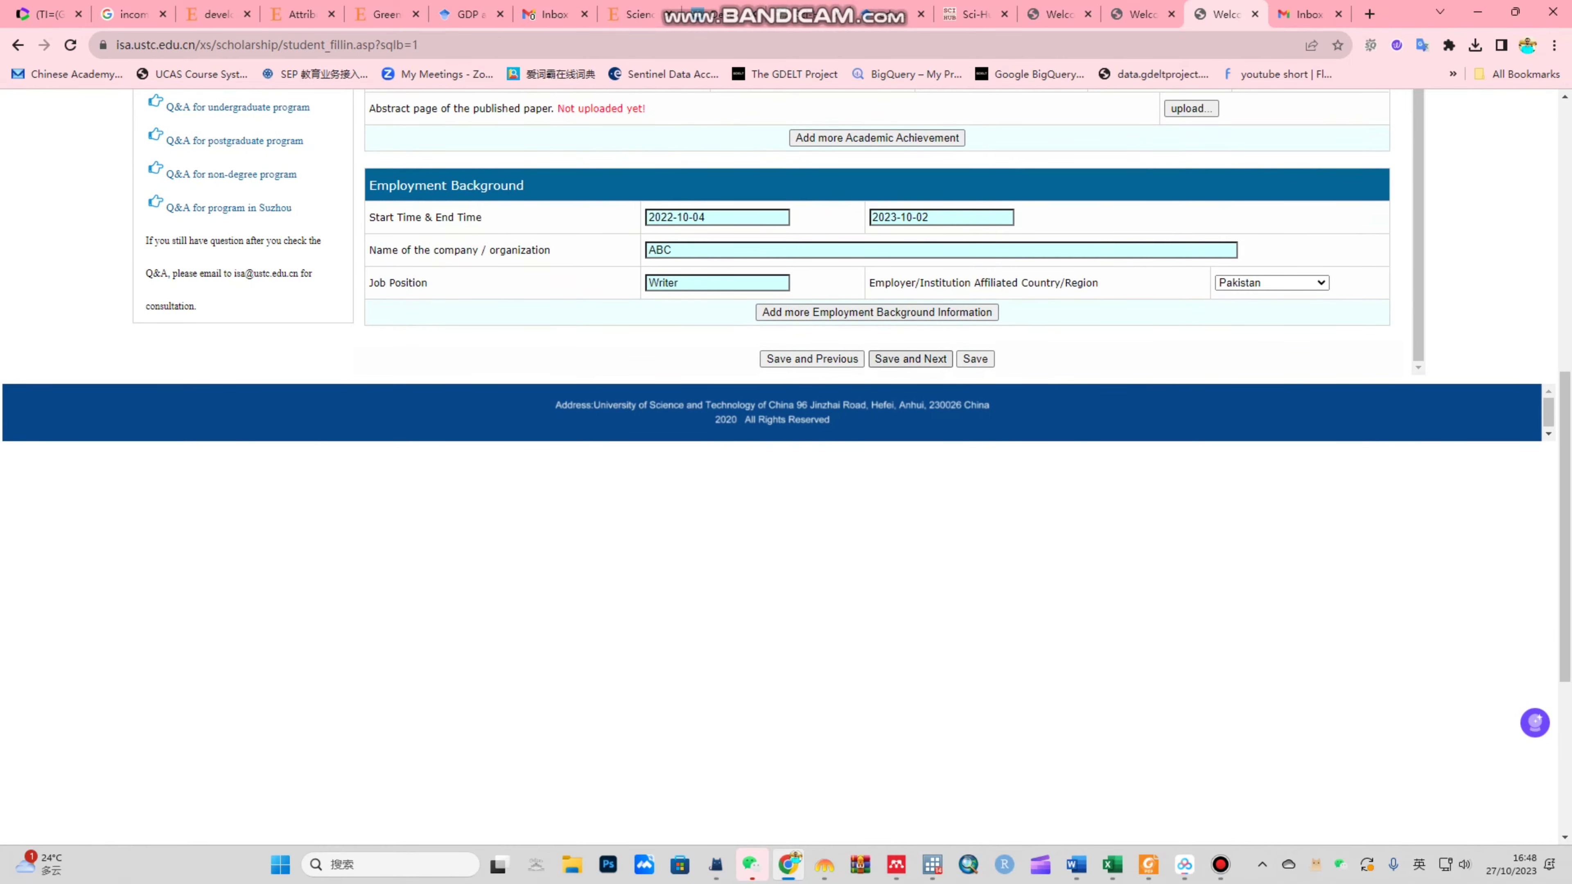
pyautogui.click(910, 359)
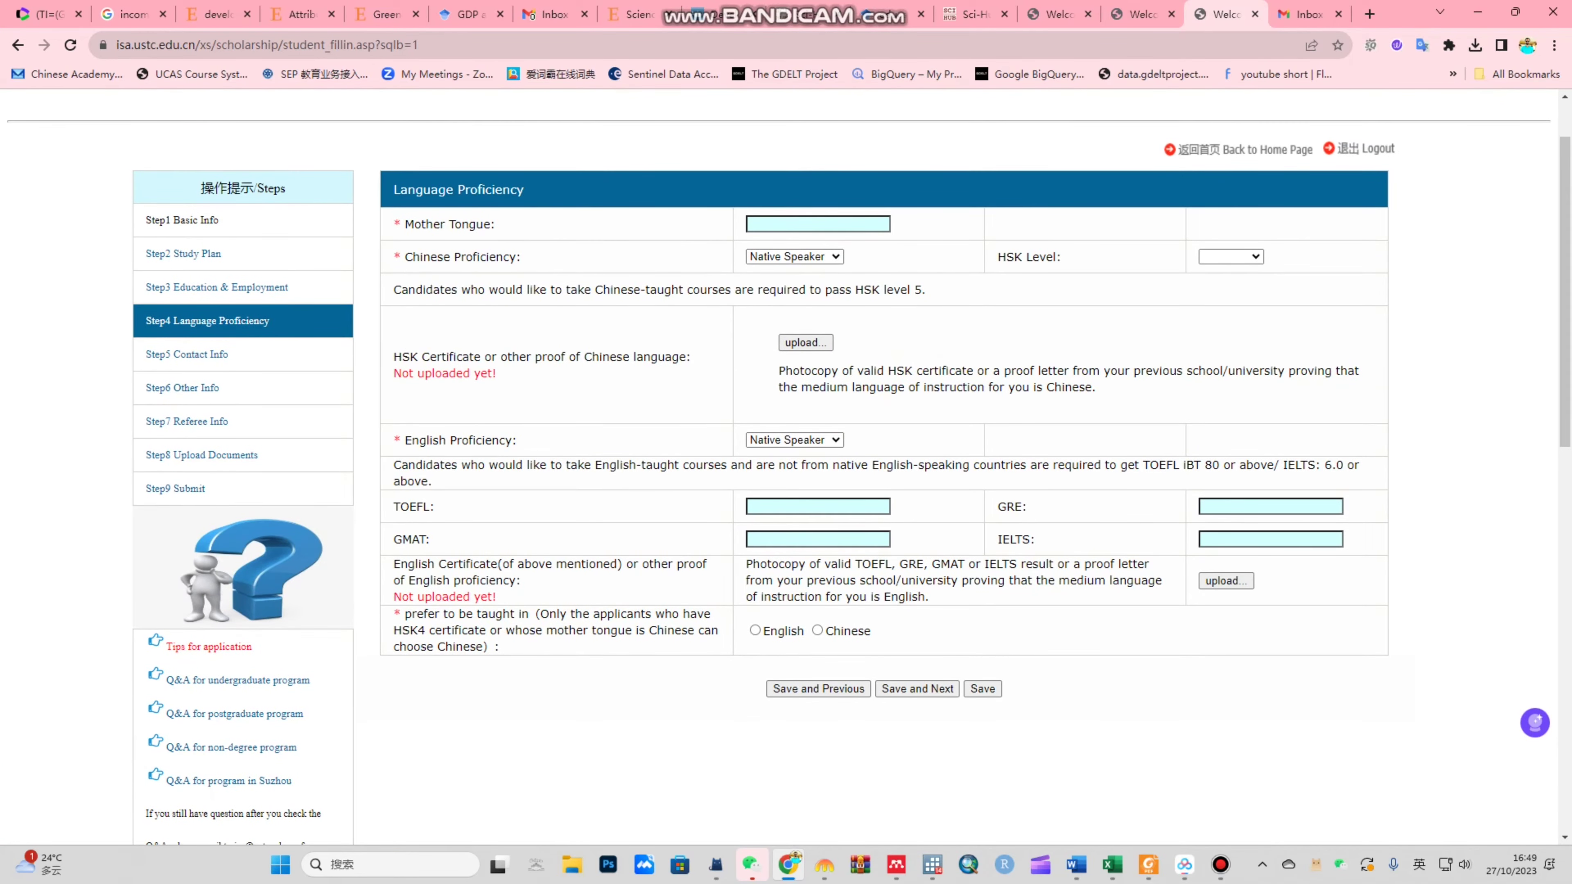
# Step: Enter Urdu as the mother tongue and rate Chinese proficiency as Poor
pyautogui.click(817, 223)
pyautogui.write('Urdu')
pyautogui.press('Tab')
pyautogui.hotkey('alt', 'Down')
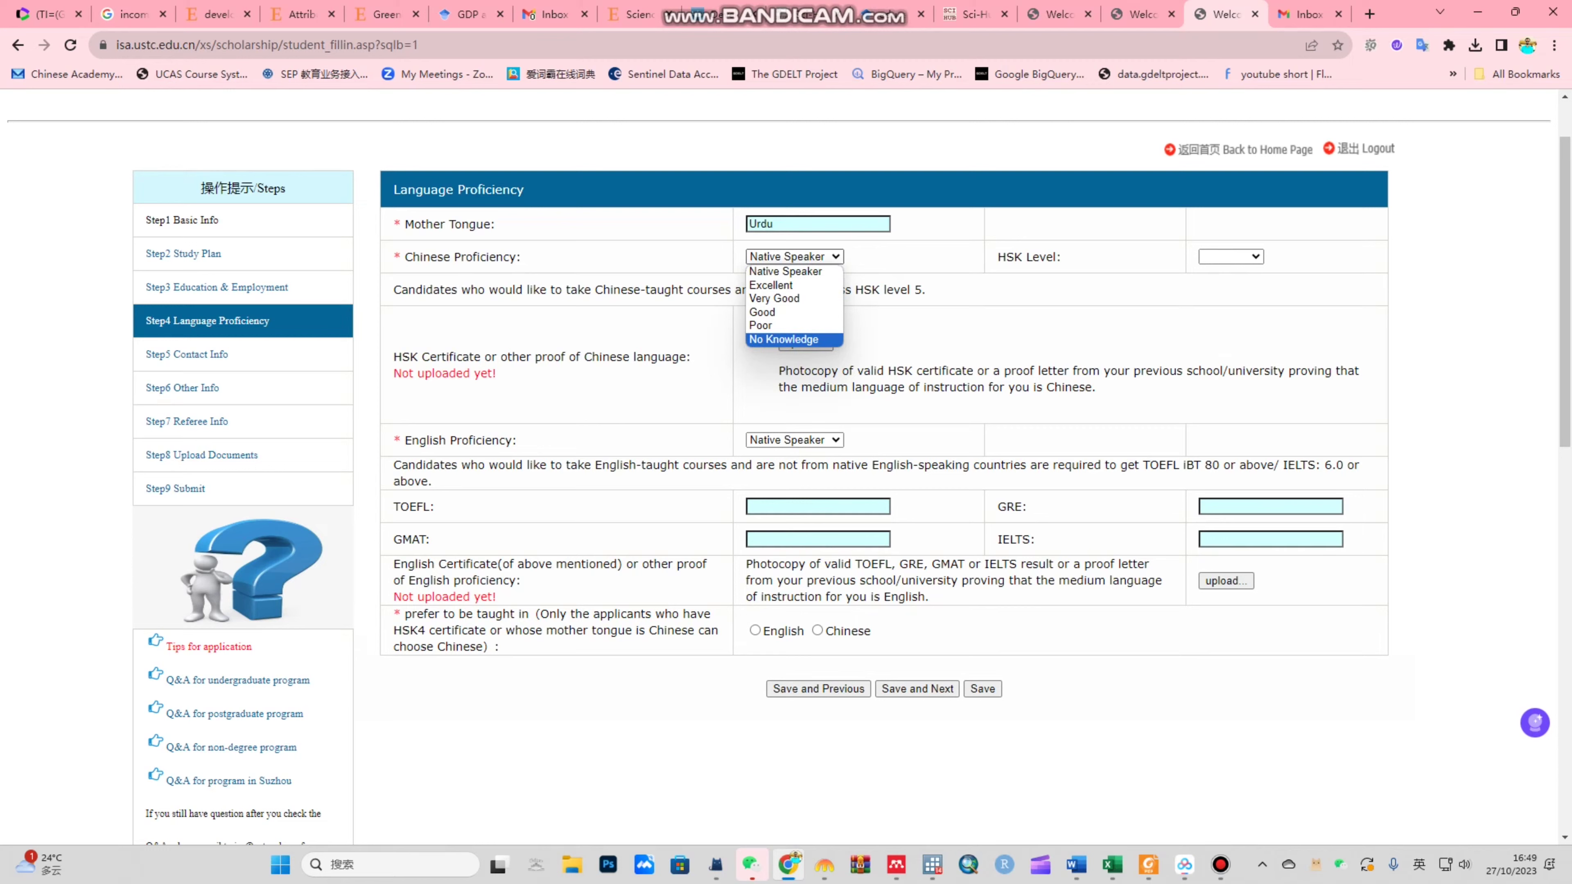
pyautogui.press('Up')
pyautogui.press('Return')
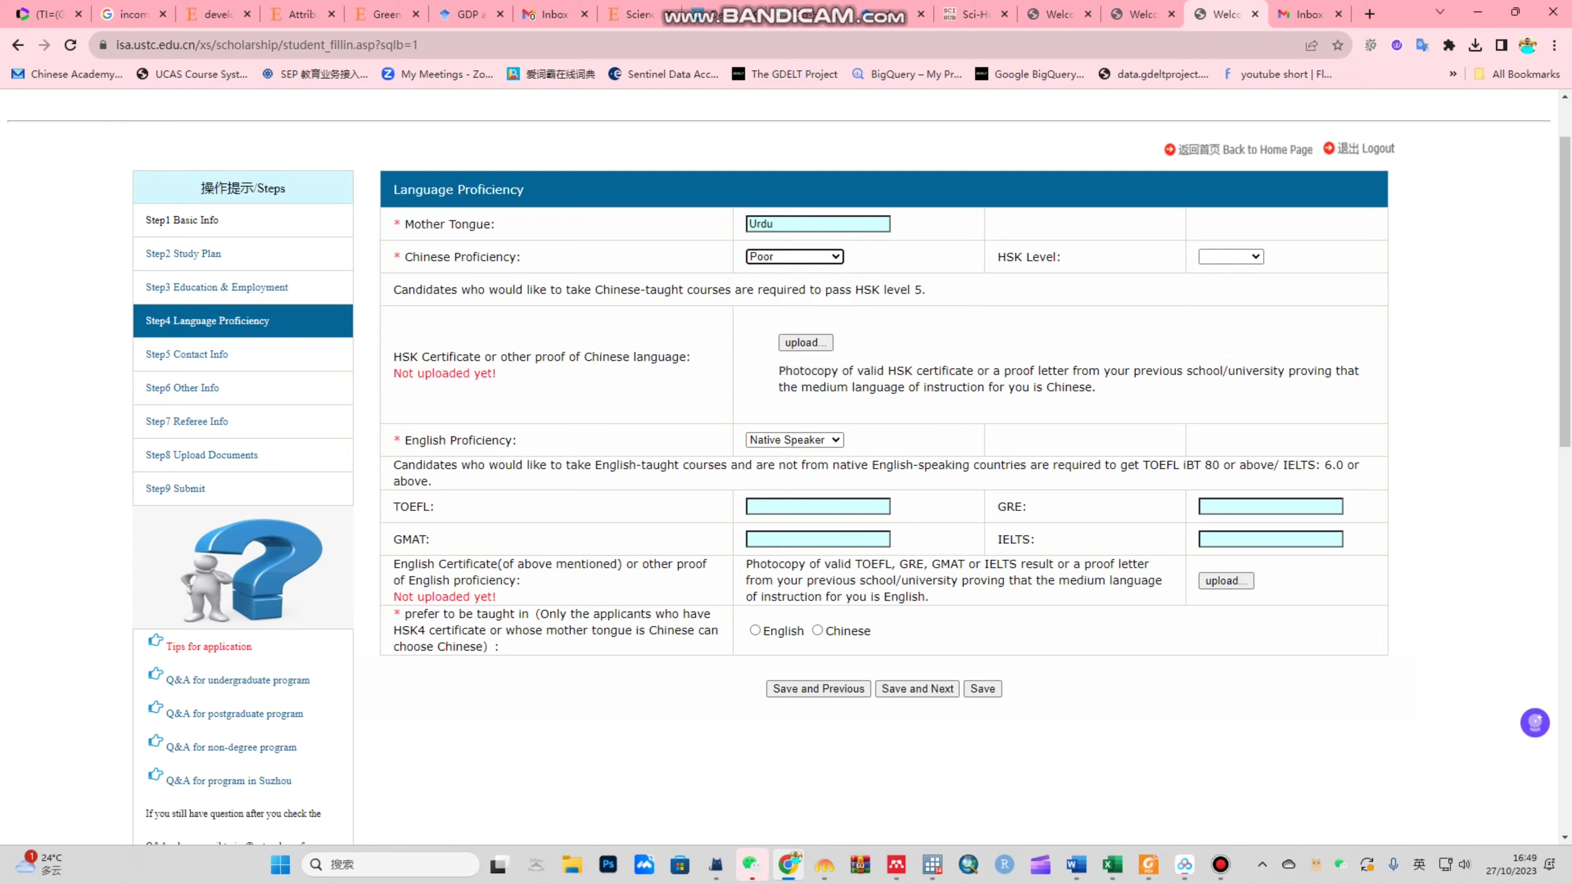
# Step: Leave HSK Level blank and rate English proficiency as Excellent
pyautogui.press('Tab')
pyautogui.hotkey('alt', 'Down')
pyautogui.press('Return')
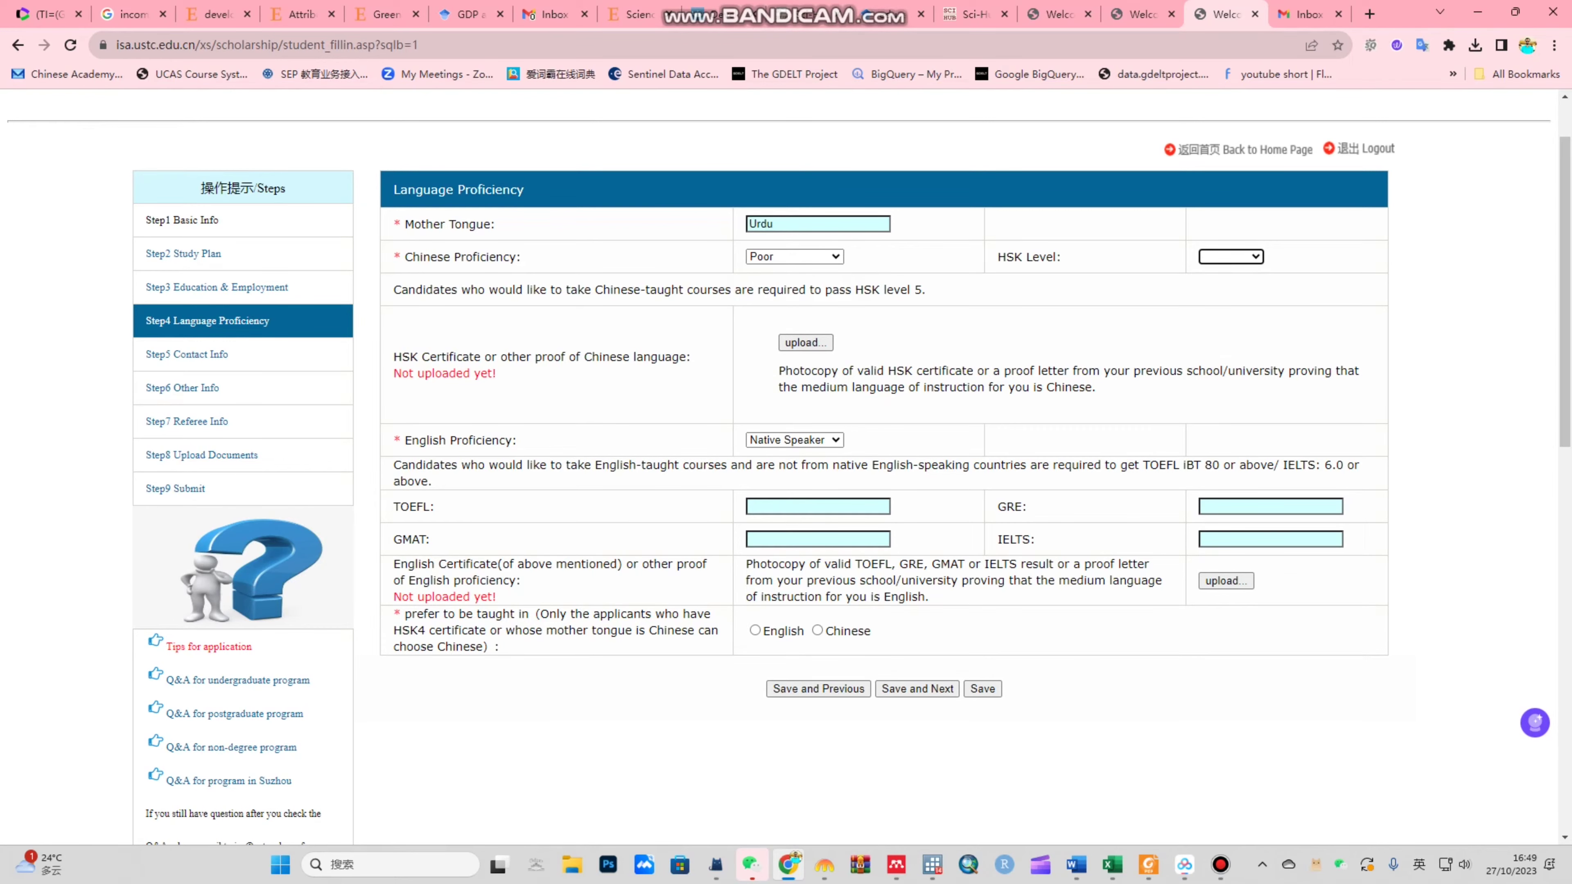
pyautogui.scroll(-3, 786, 471)
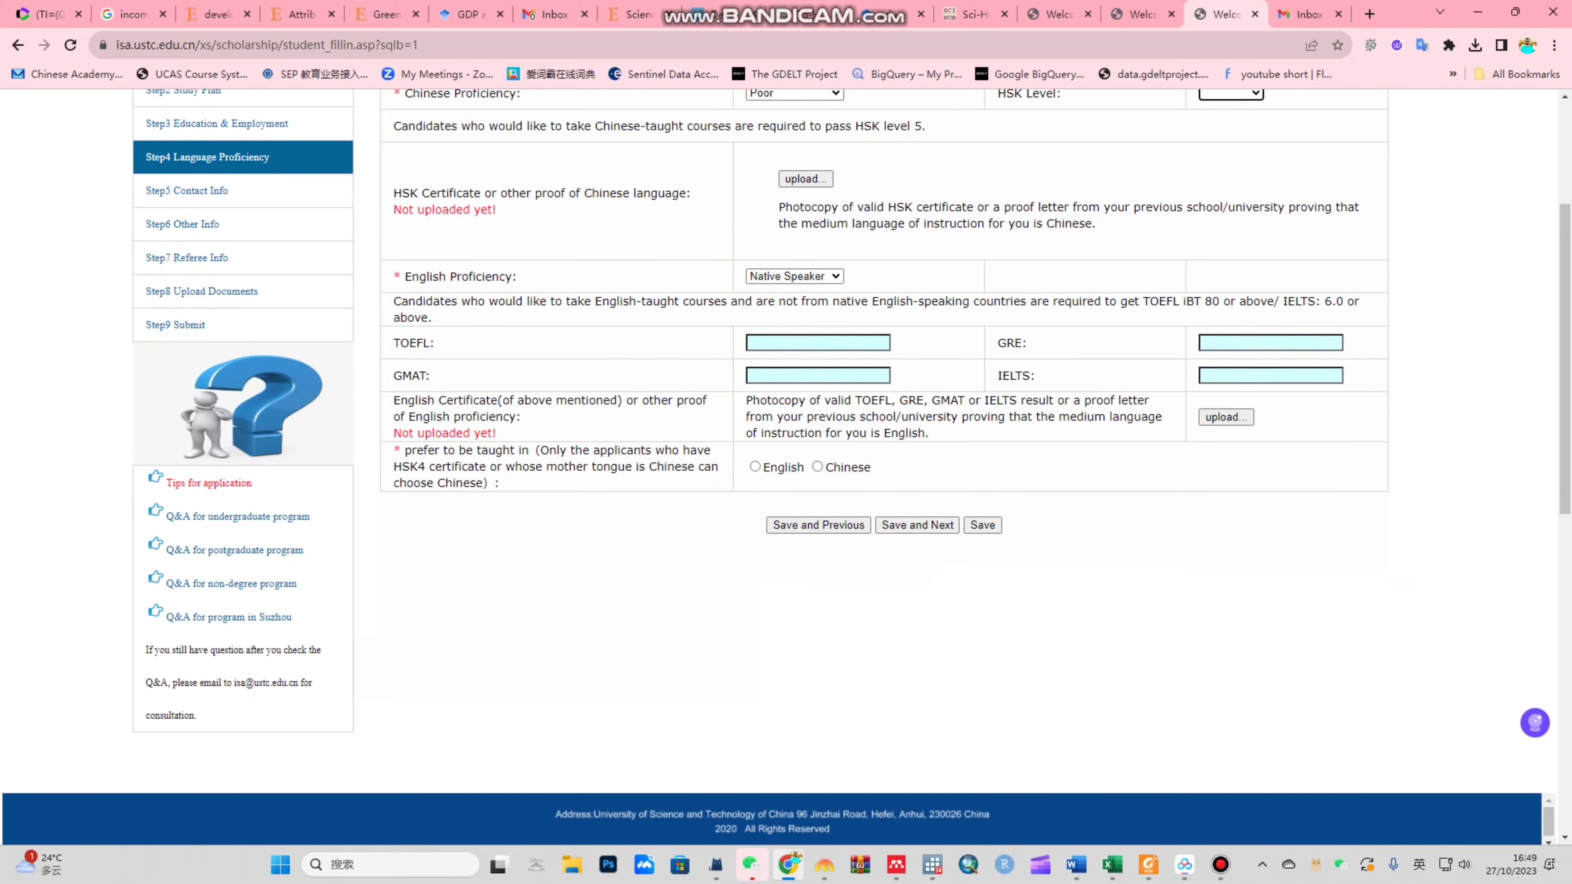
pyautogui.press('Tab')
pyautogui.press('Tab')
pyautogui.hotkey('alt', 'Down')
pyautogui.press('Down')
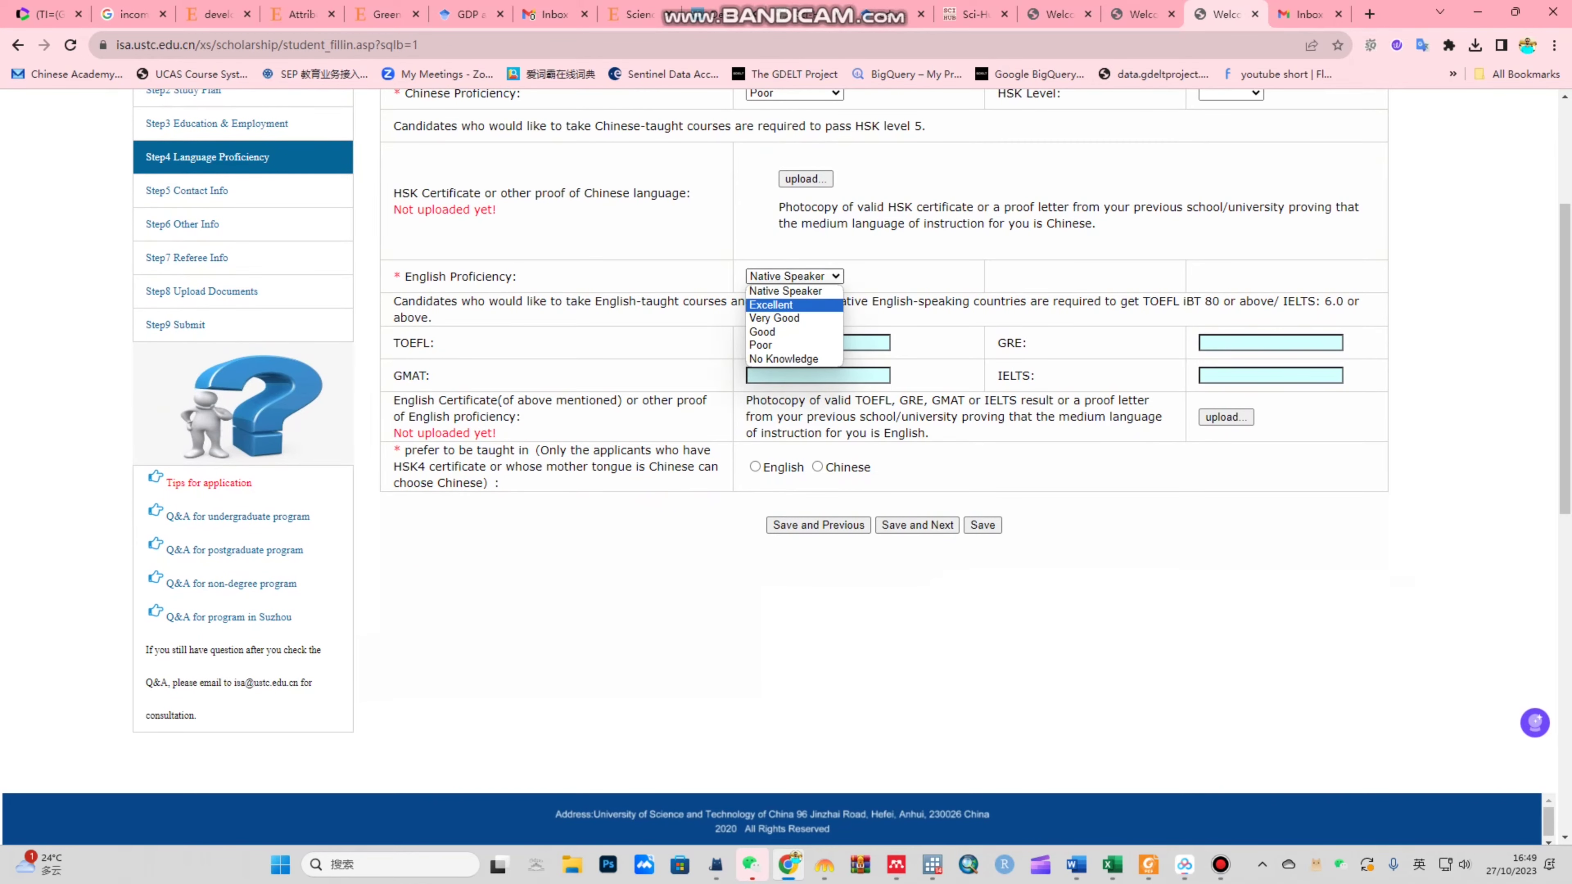
pyautogui.press('Return')
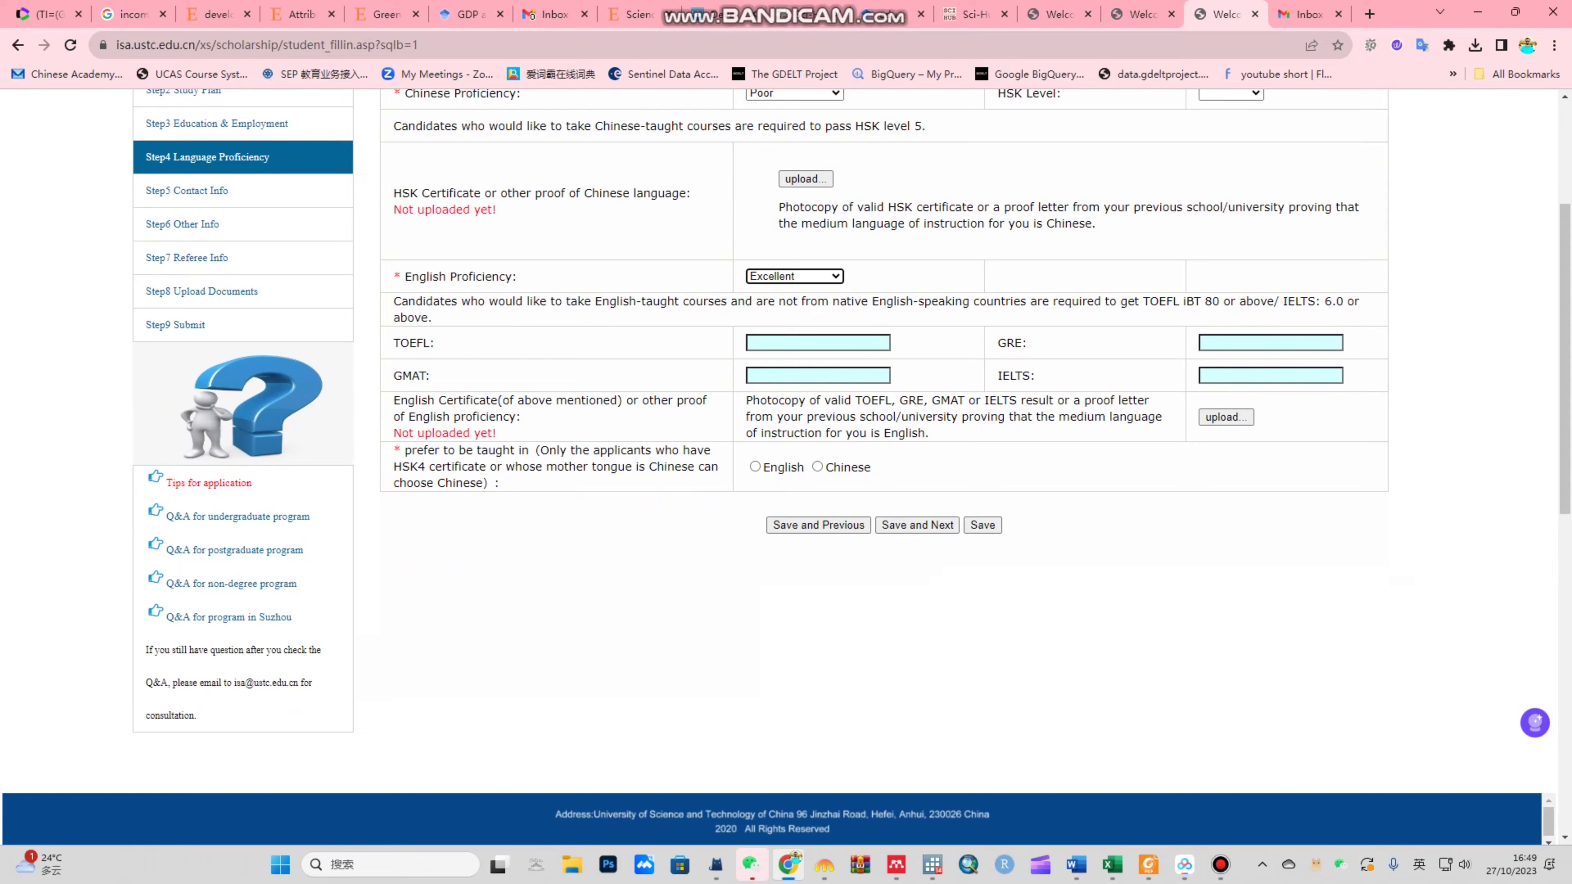
pyautogui.click(1015, 375)
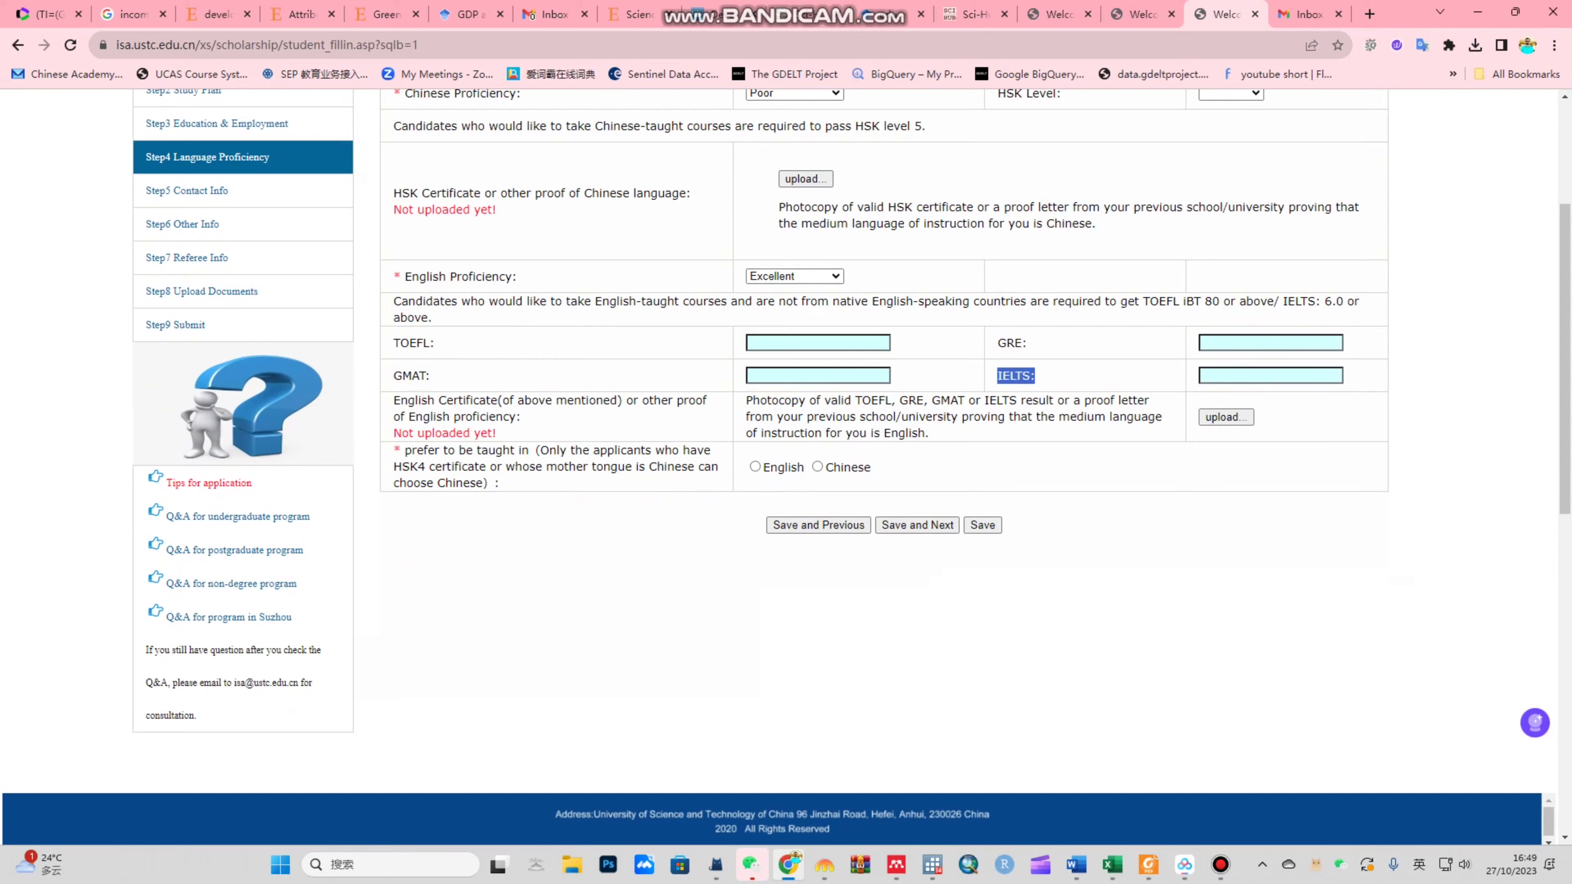
pyautogui.moveTo(394, 401); pyautogui.dragTo(495, 434)
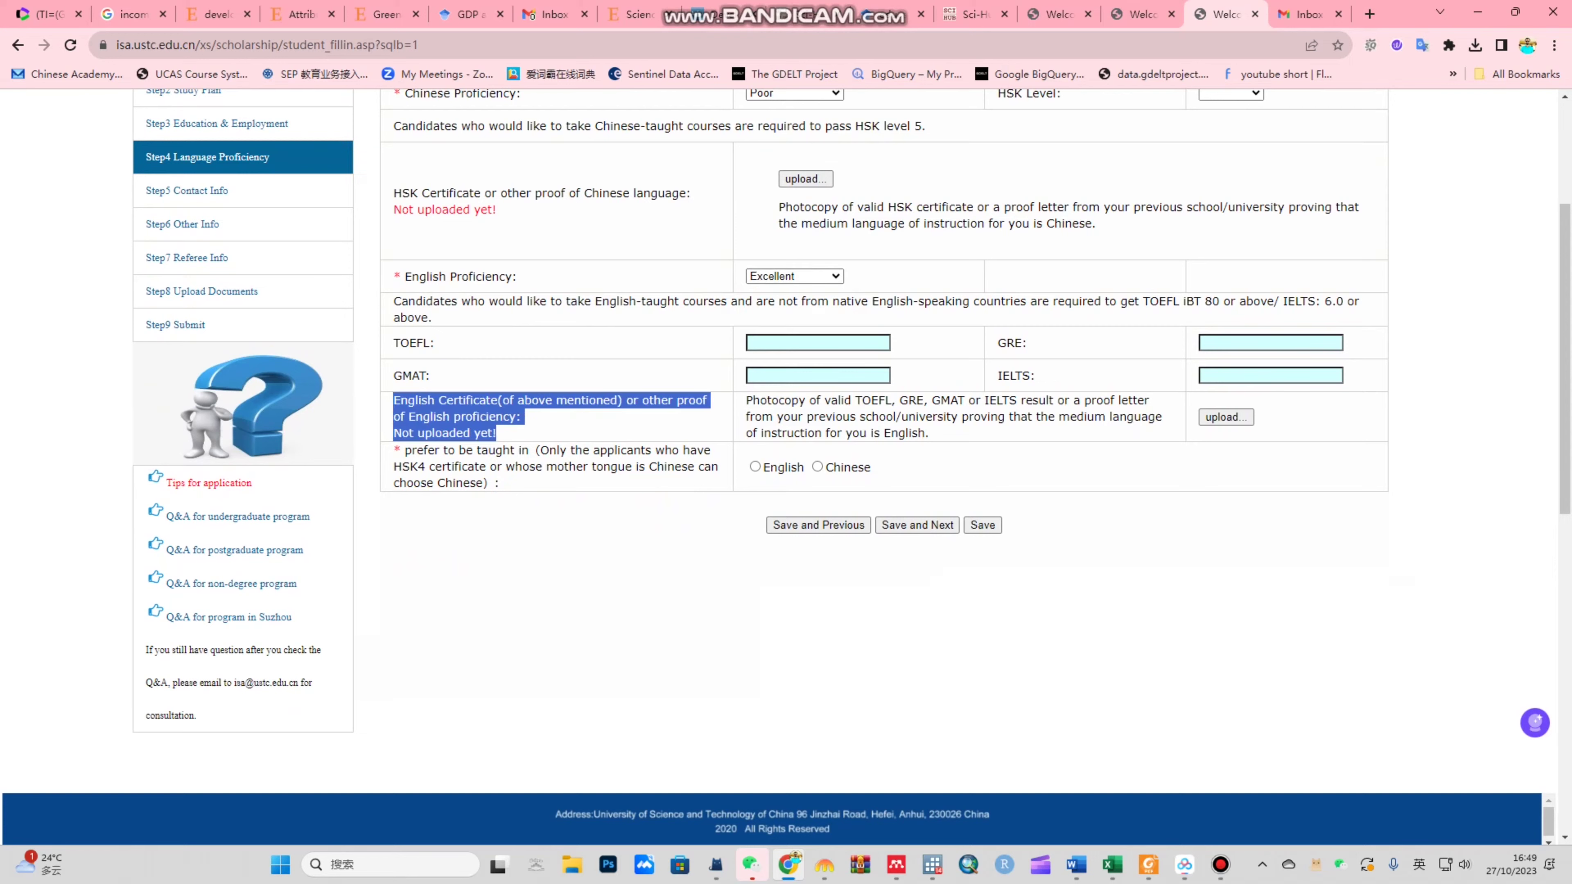
pyautogui.click(496, 433)
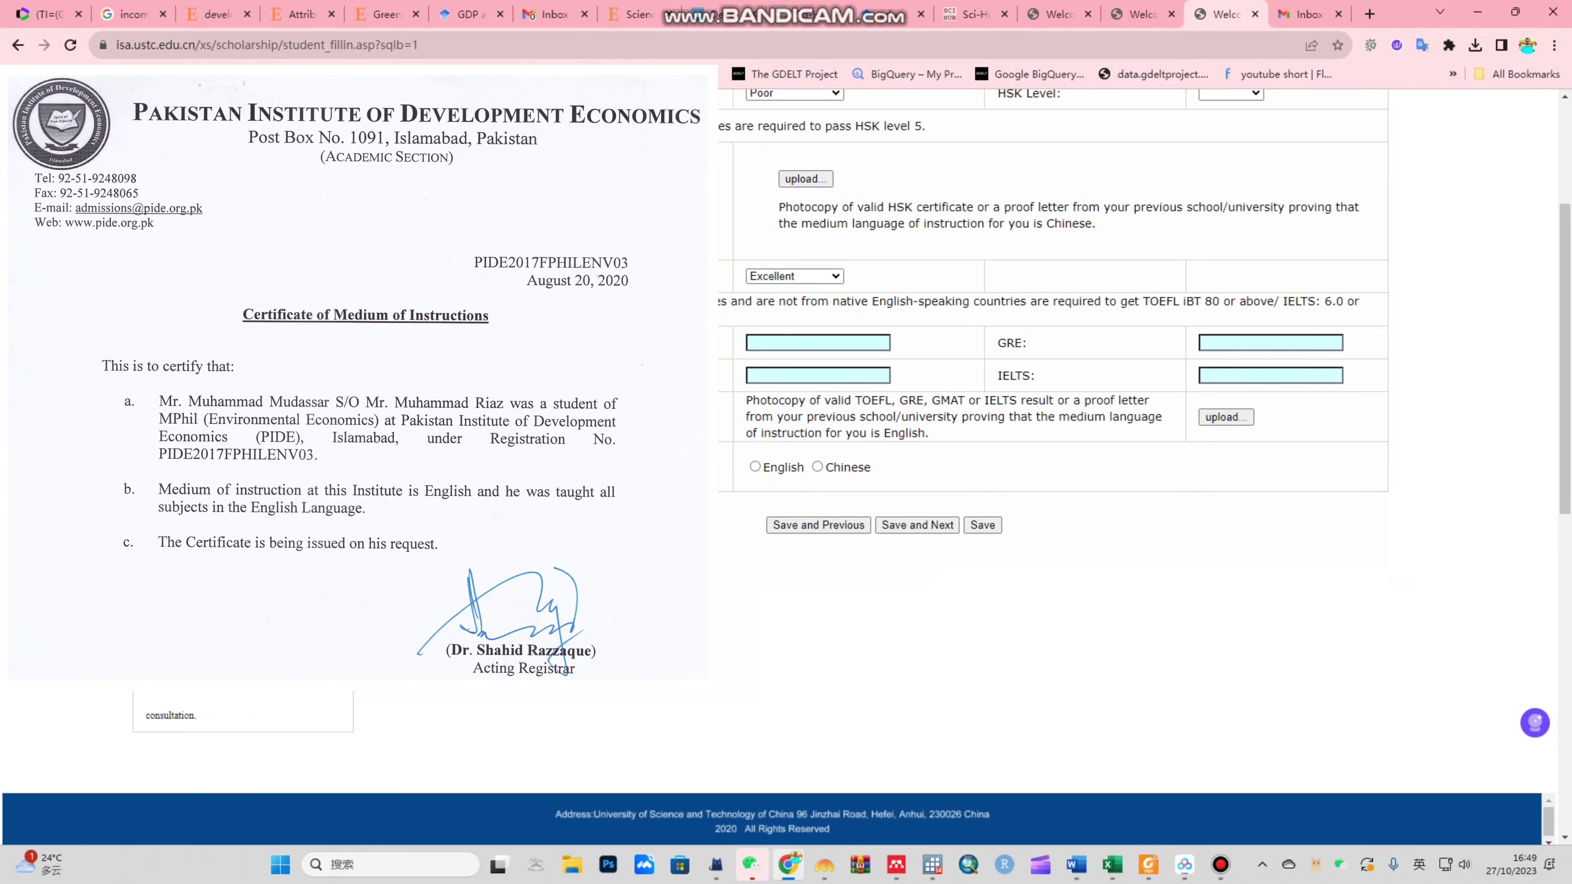
# Step: Upload the tol-2009-the-economic-effects-of-climate-change PDF as English proof and choose English teaching
pyautogui.moveTo(1070, 400); pyautogui.dragTo(930, 433)
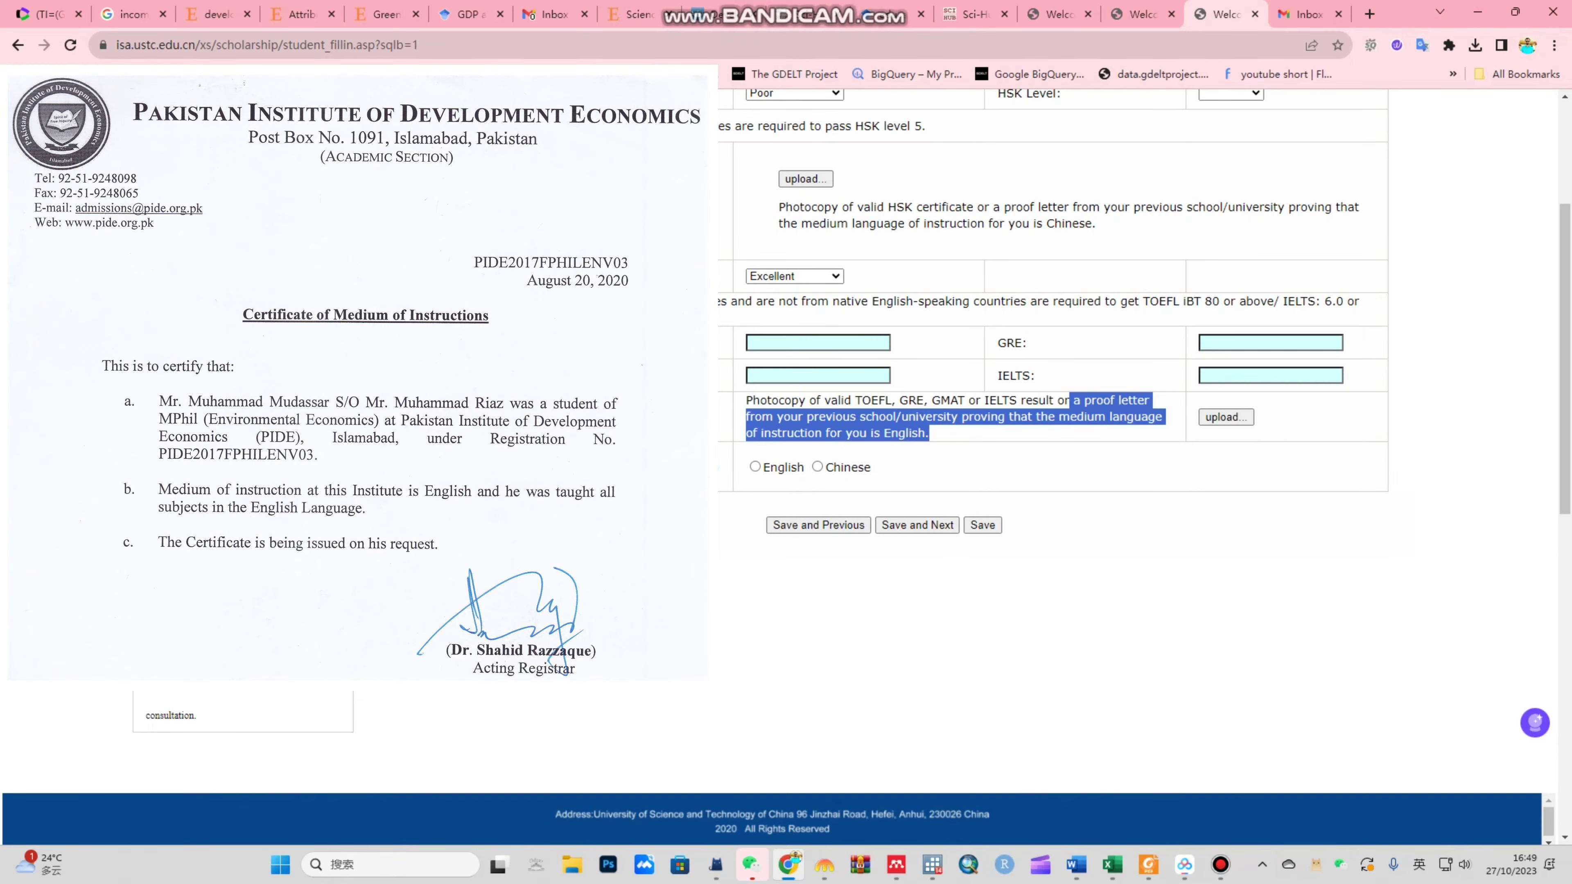
pyautogui.click(1226, 416)
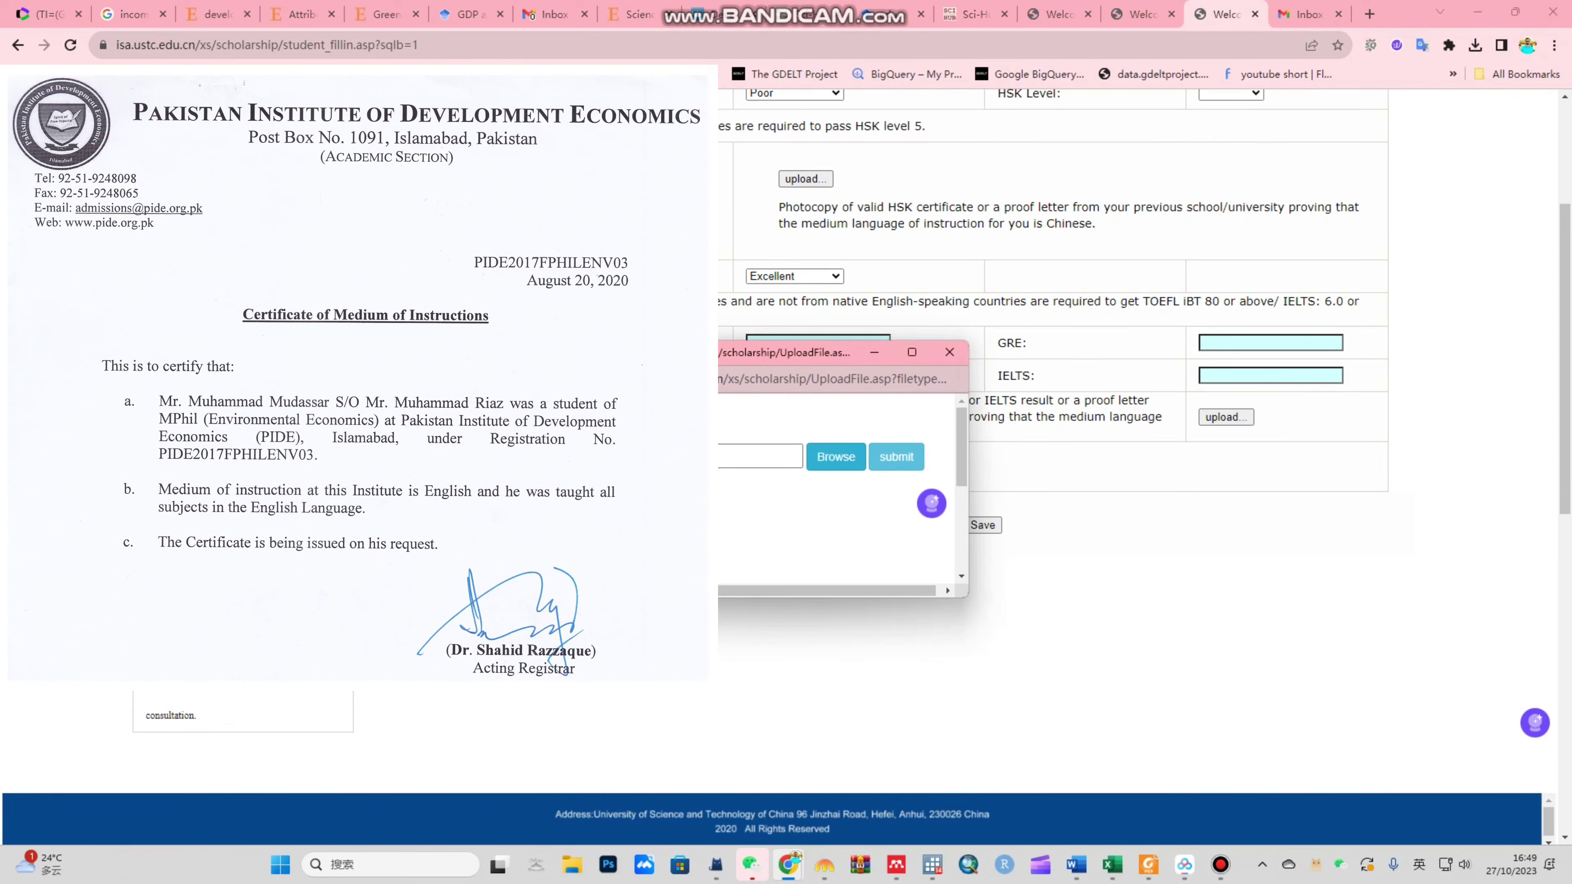
pyautogui.click(836, 456)
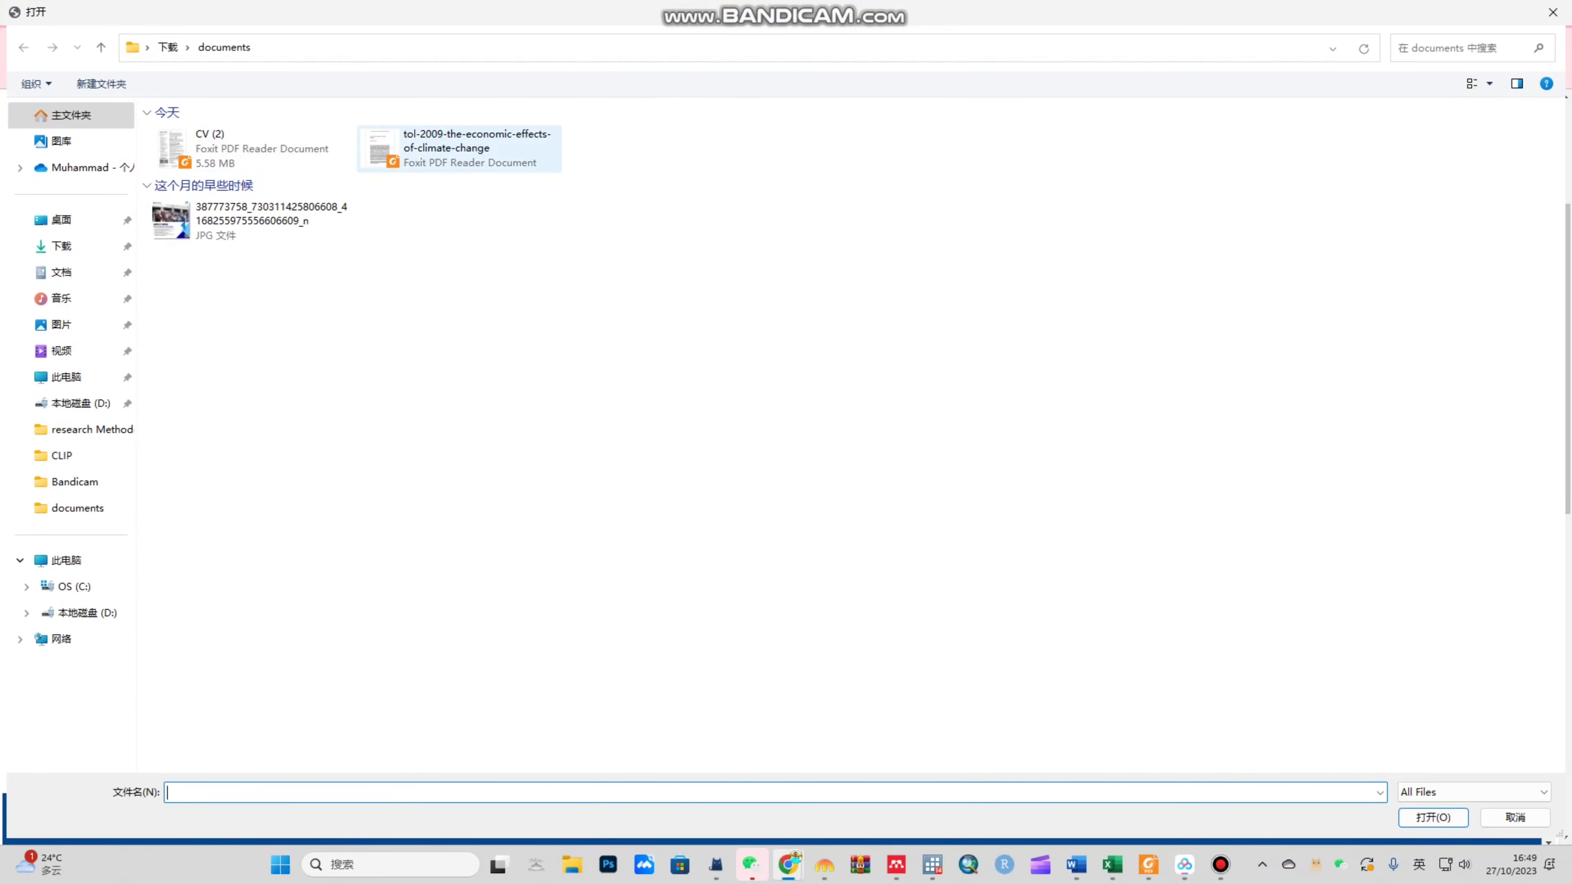
pyautogui.doubleClick(461, 149)
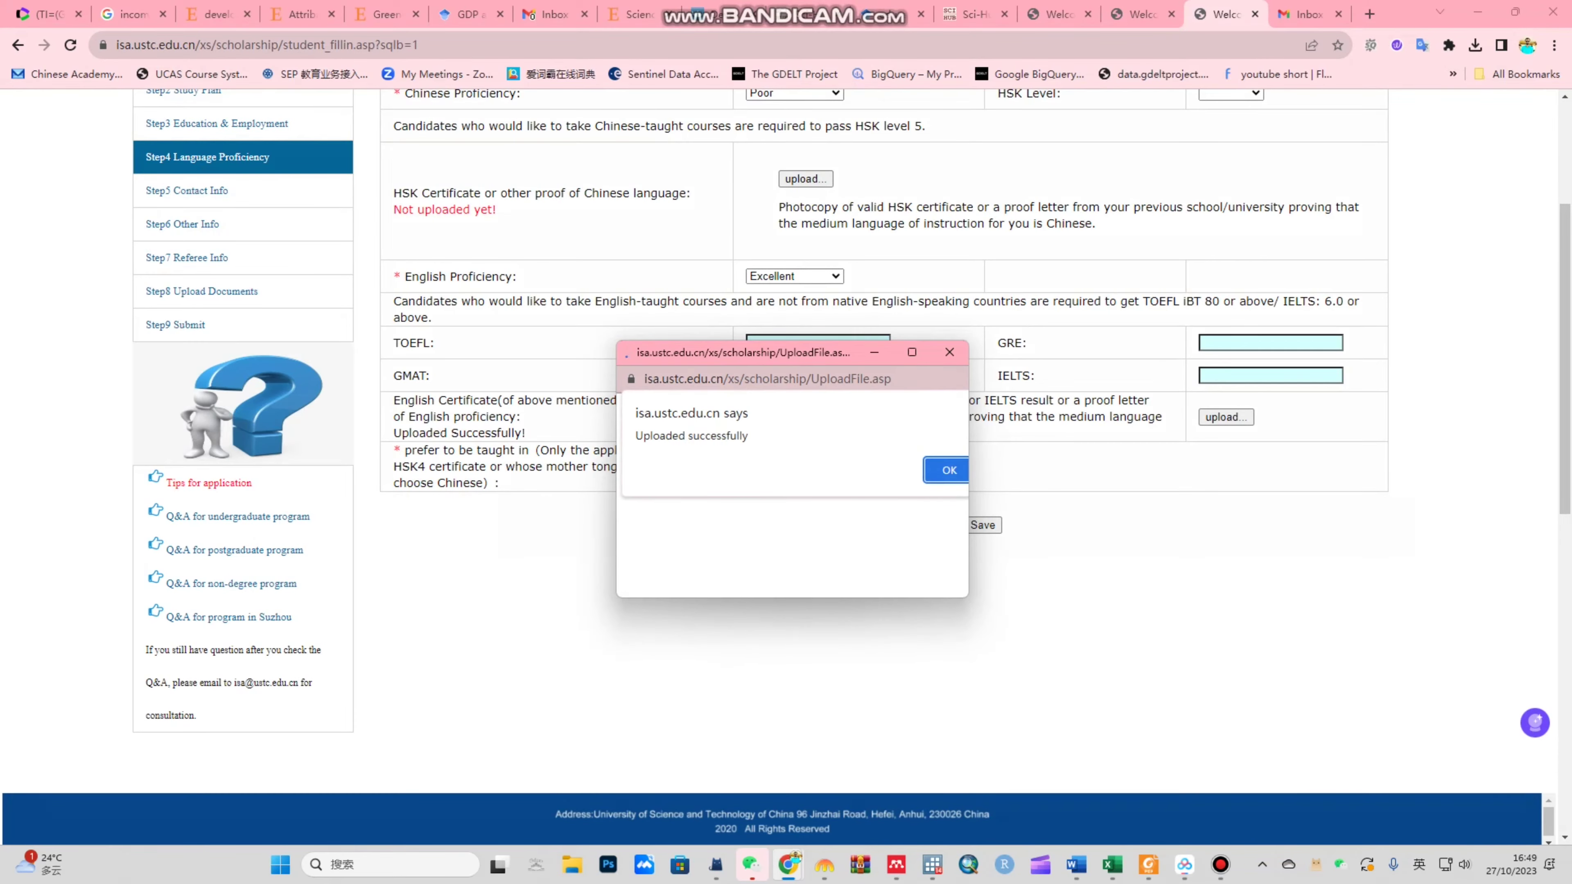
pyautogui.click(949, 467)
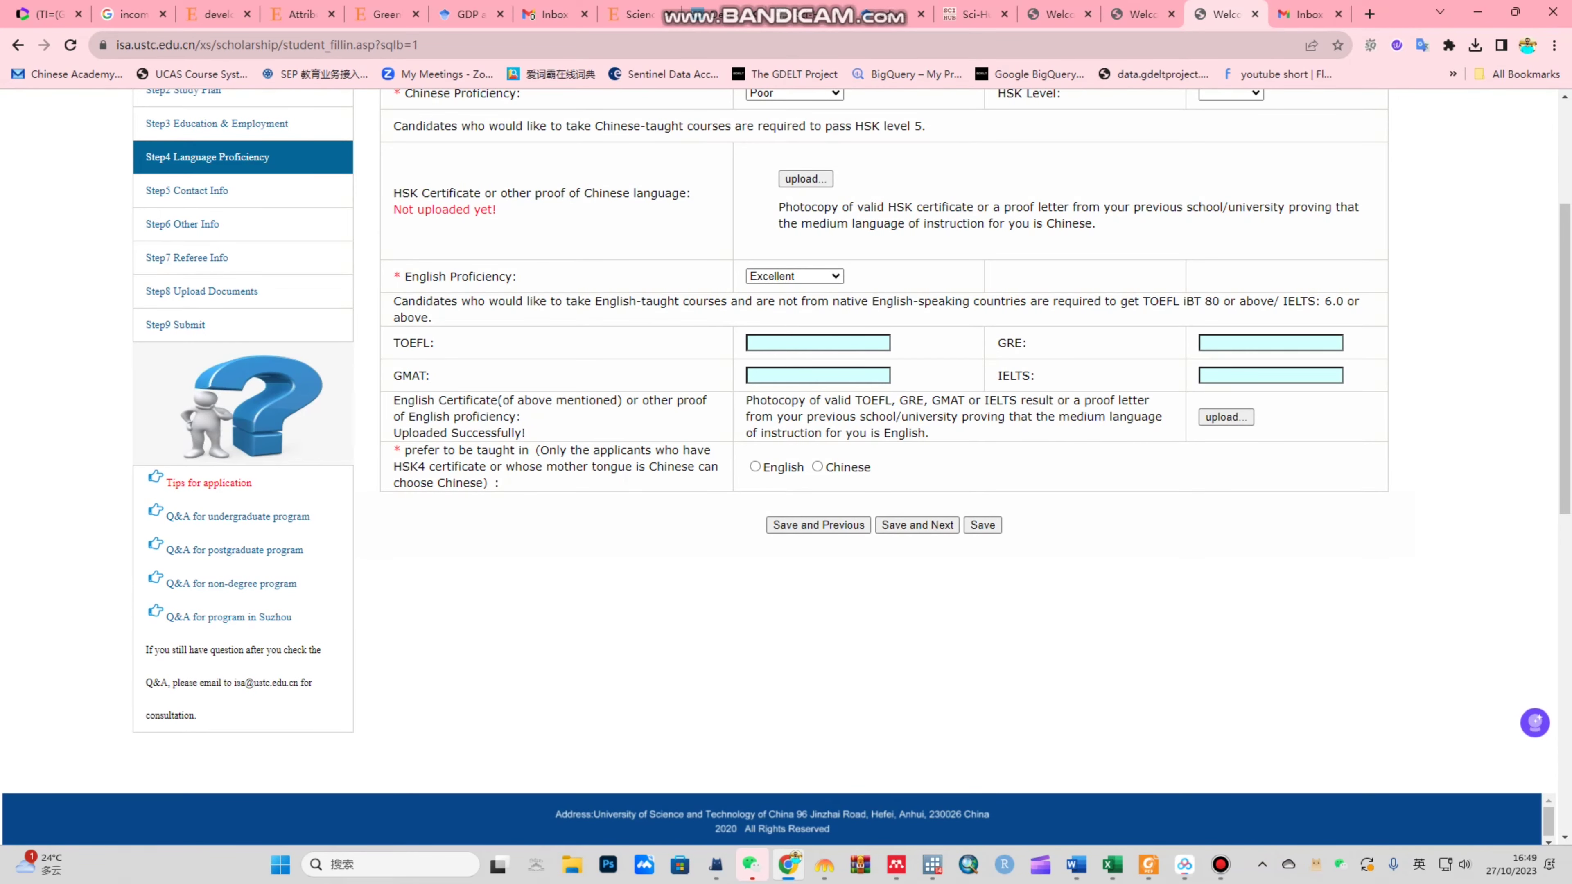
pyautogui.moveTo(426, 450); pyautogui.dragTo(502, 484)
pyautogui.click(501, 484)
# Step: Save the language step, enter ABC as permanent address, and start typing the e-mail
pyautogui.click(917, 525)
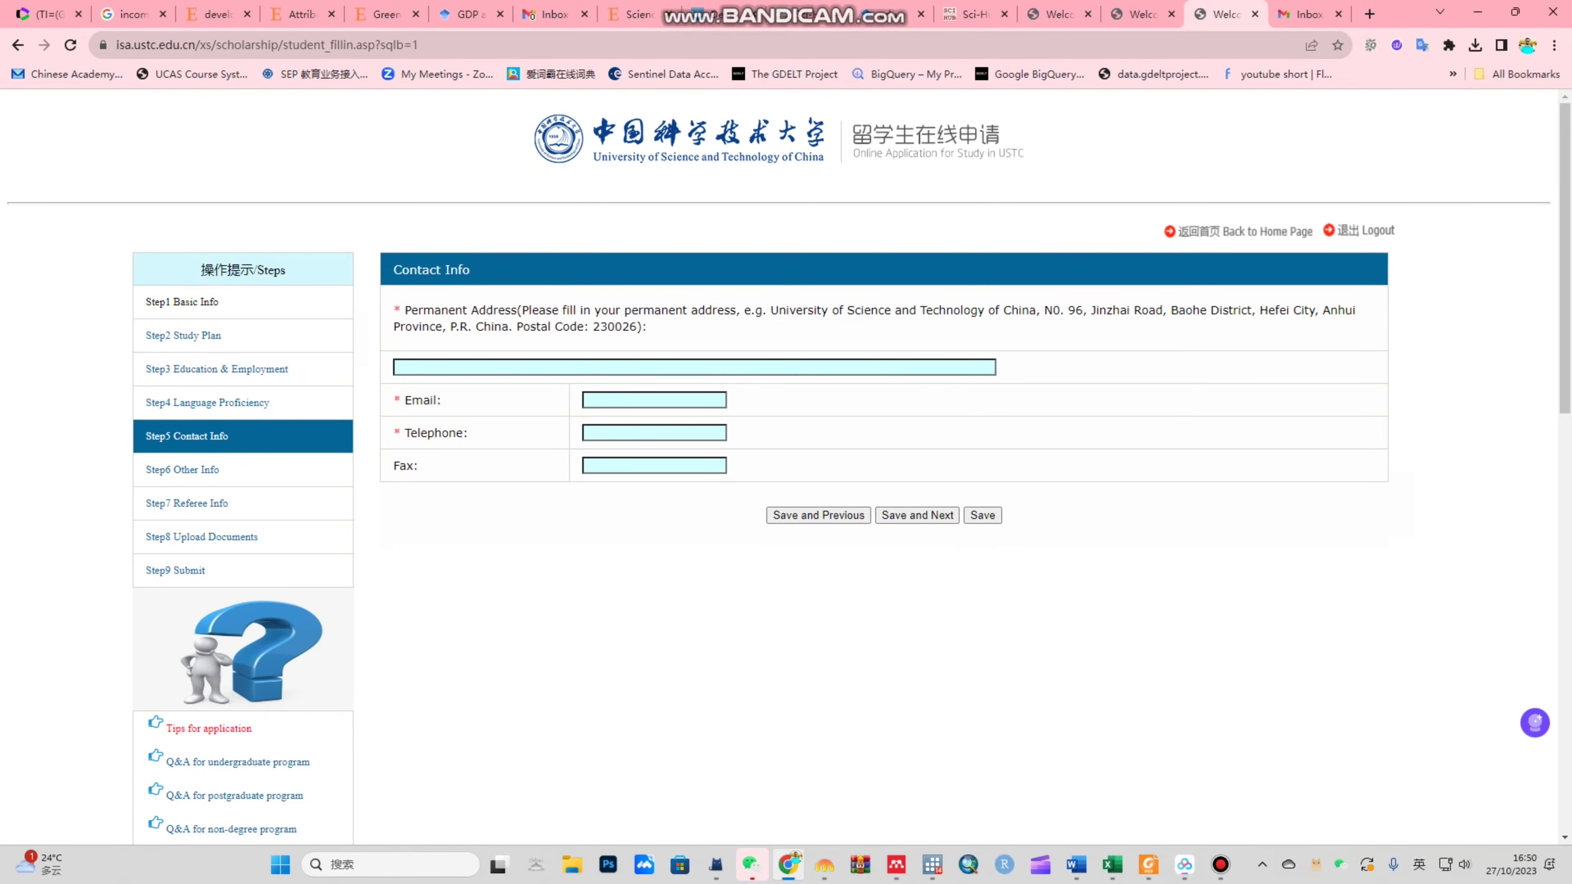
pyautogui.click(396, 367)
pyautogui.write('ABC')
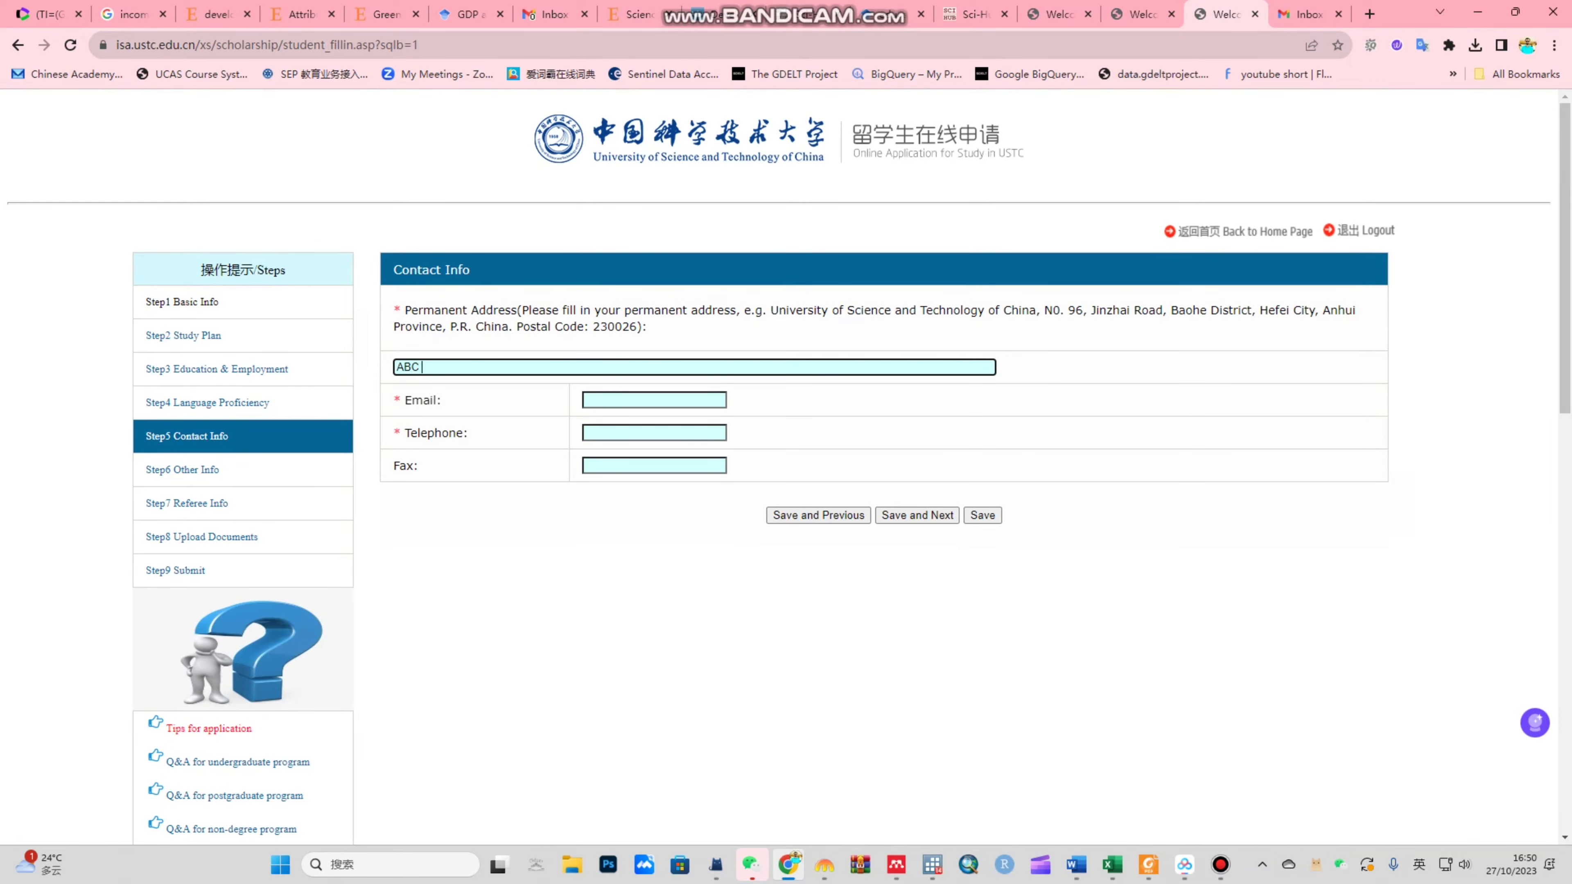
pyautogui.click(586, 400)
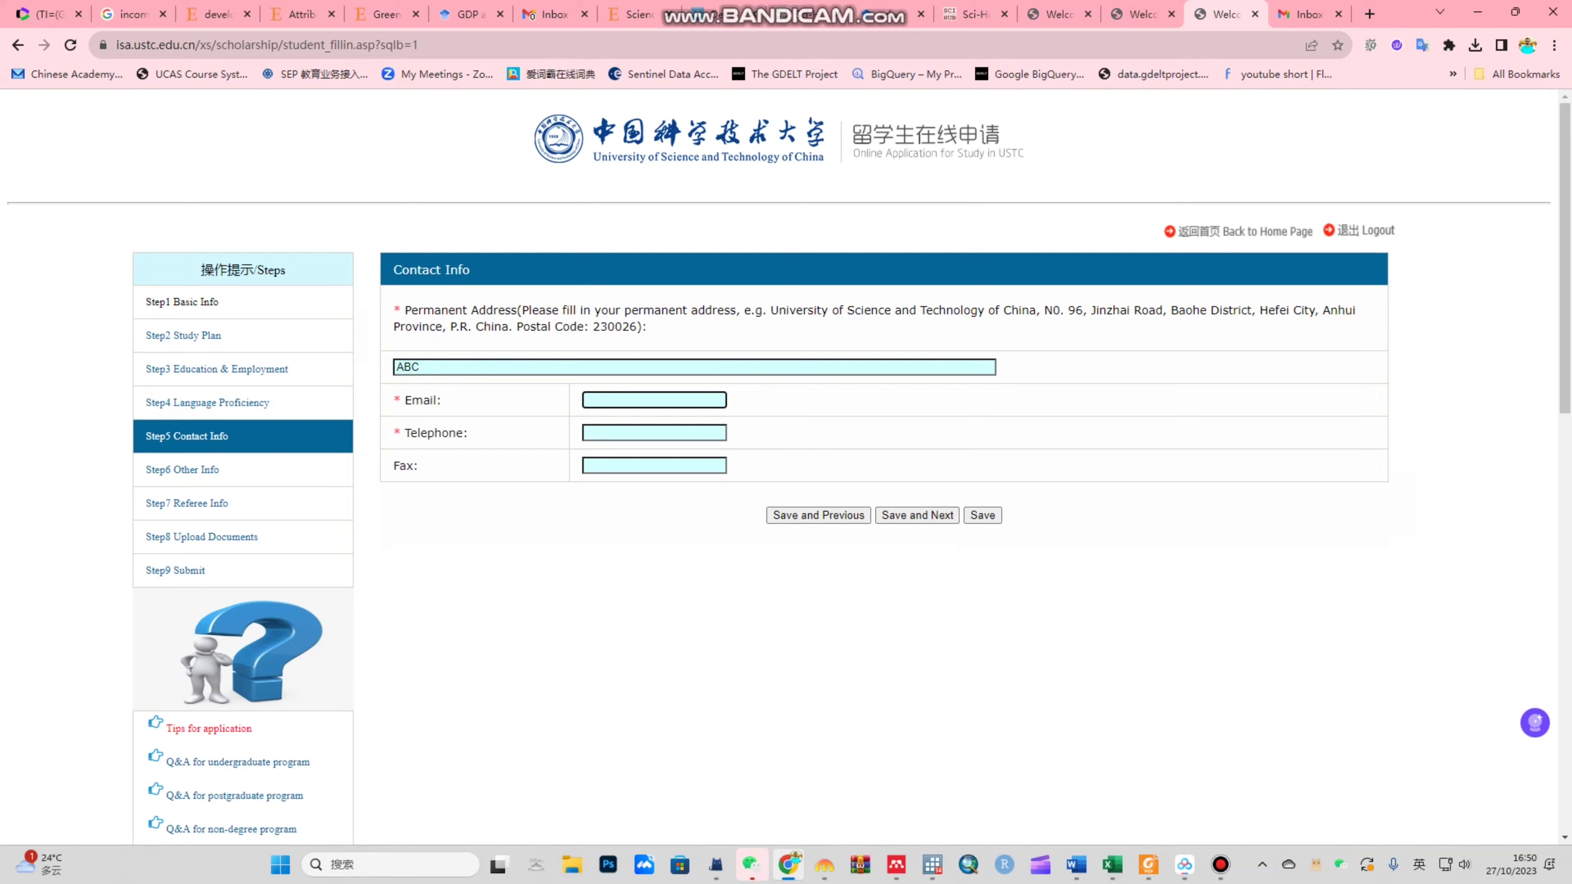
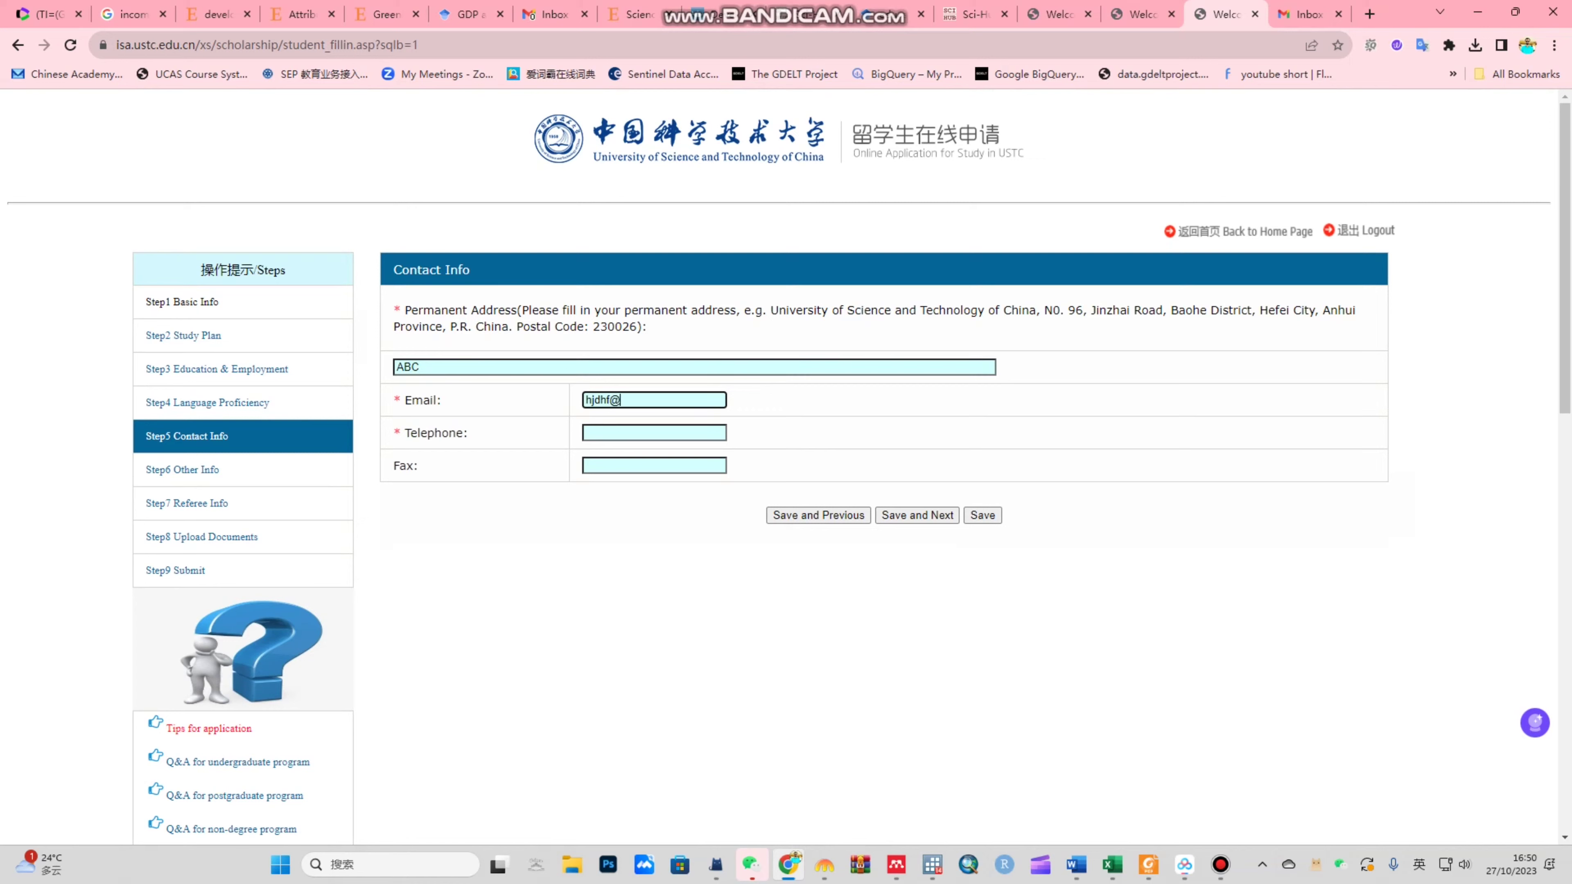